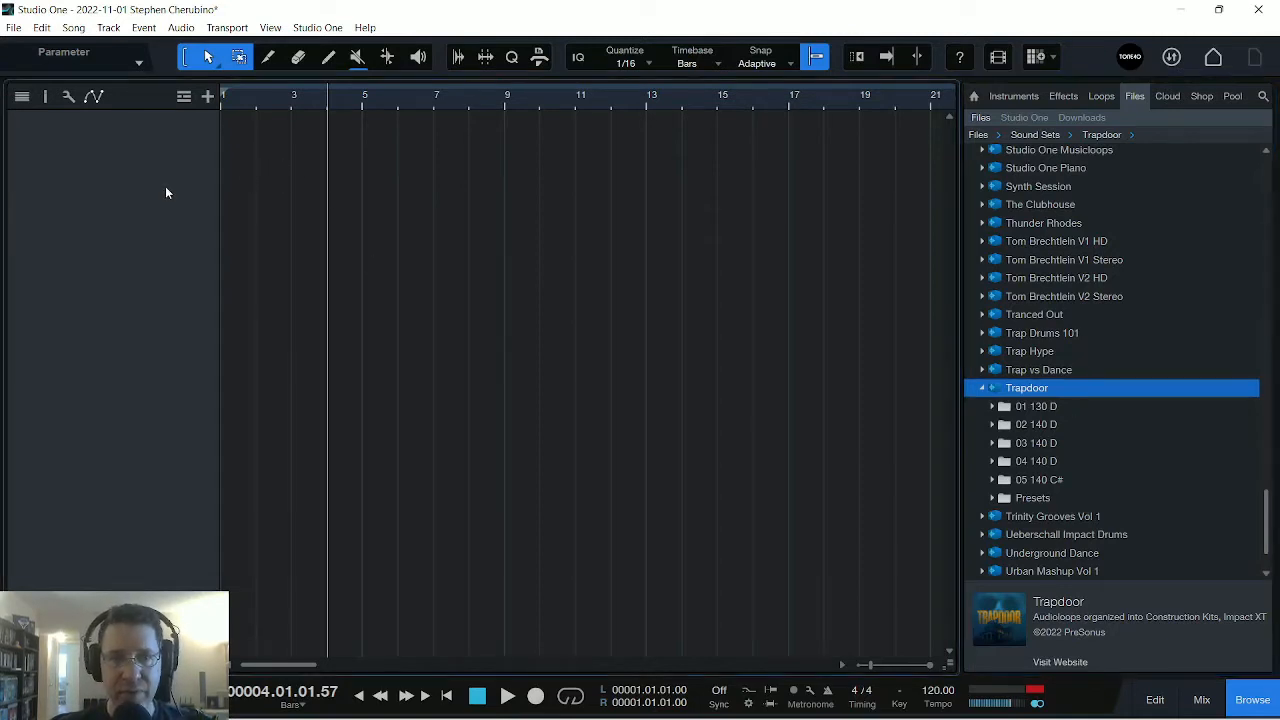
Load the Kit 01 130 BPM preset from the Trapdoor sound set onto a new instrument track.
left_click(993, 499)
scroll(1000, 482, "down", 3)
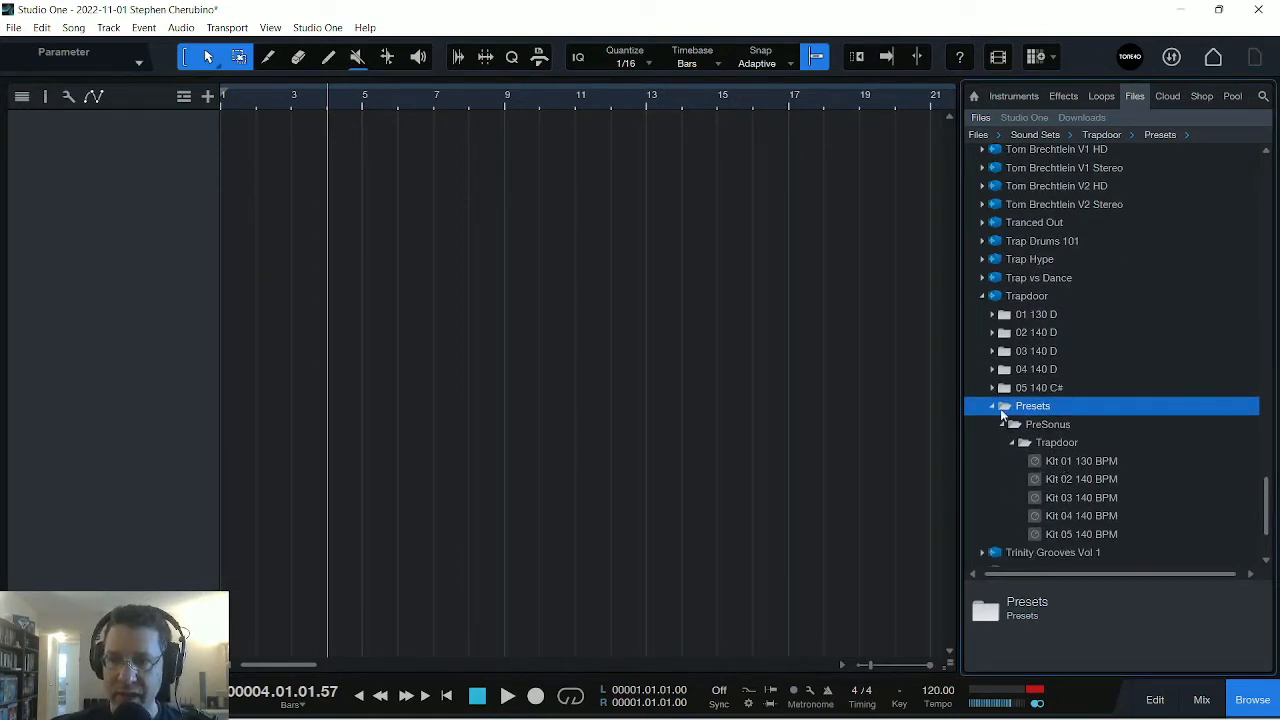
left_click(993, 389)
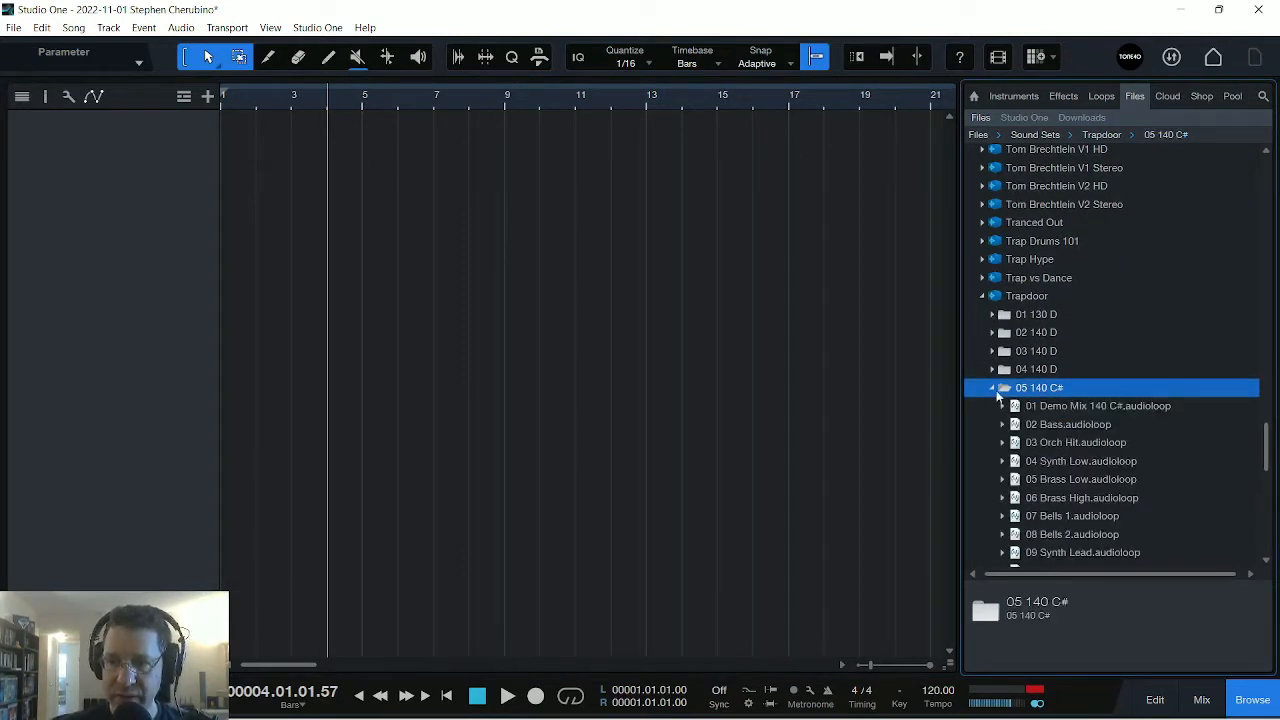
left_click(994, 389)
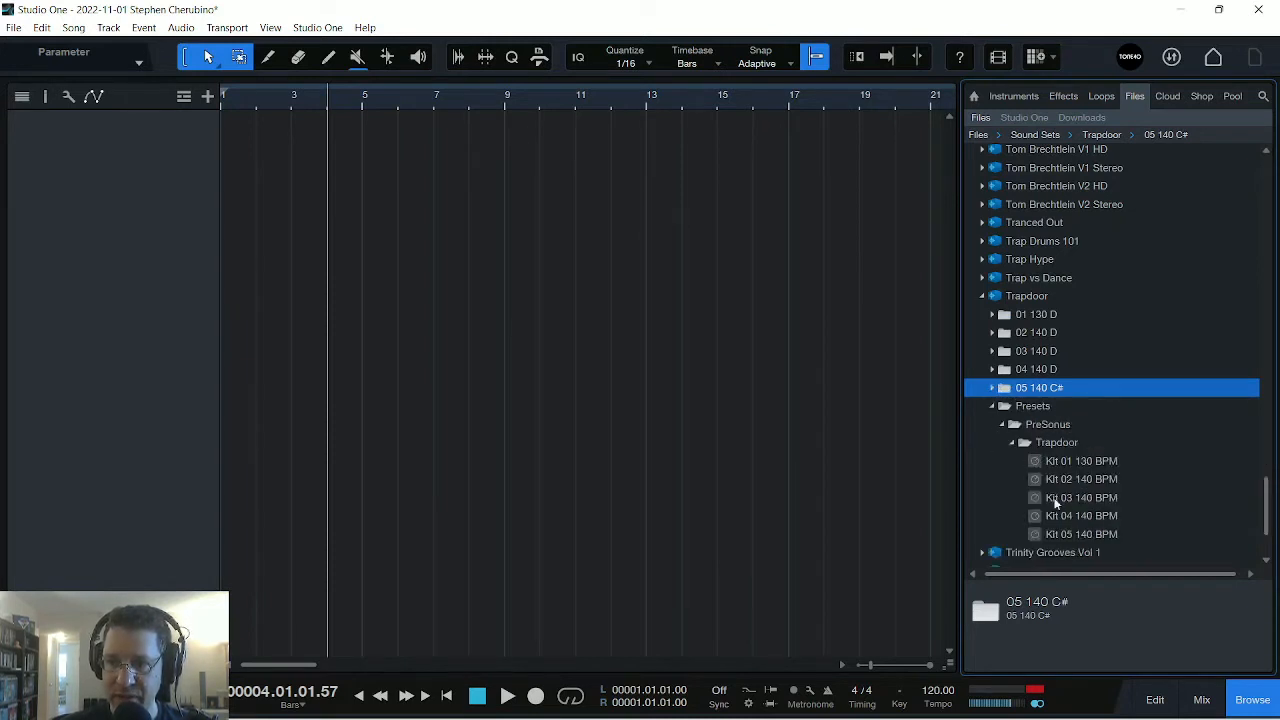
left_click_drag(1040, 462, 246, 150)
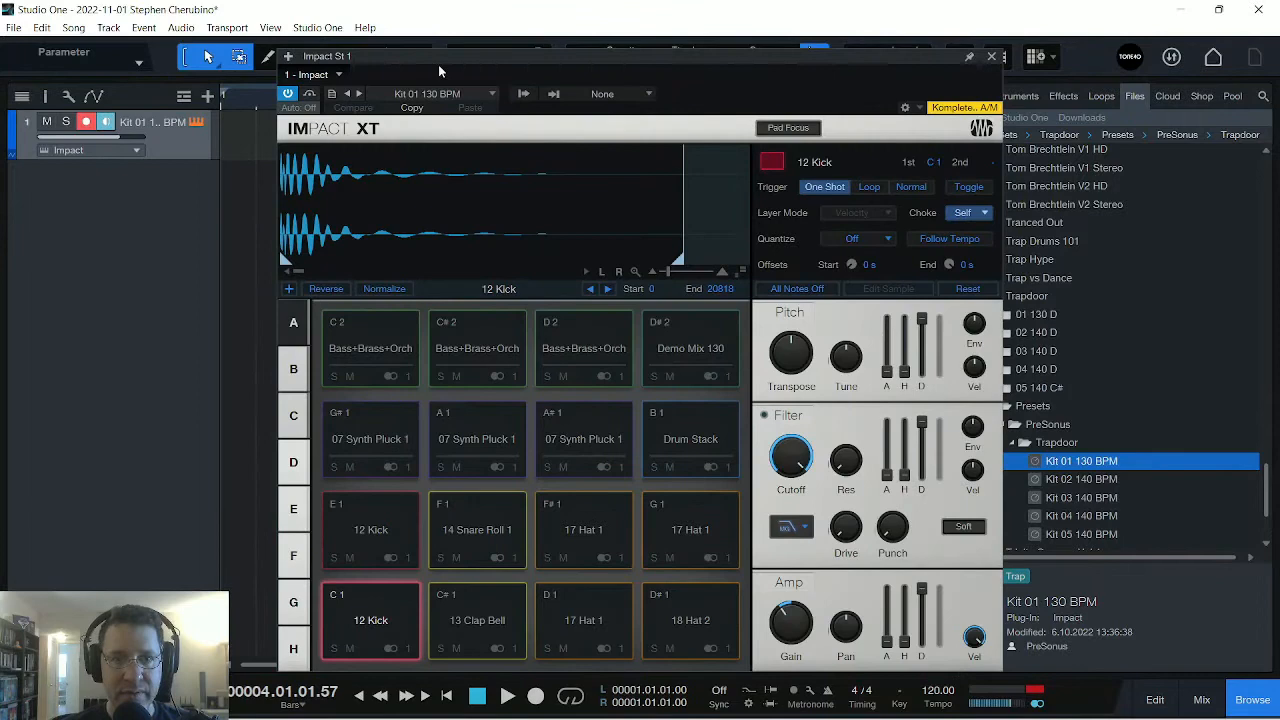
left_click_drag(438, 60, 420, 36)
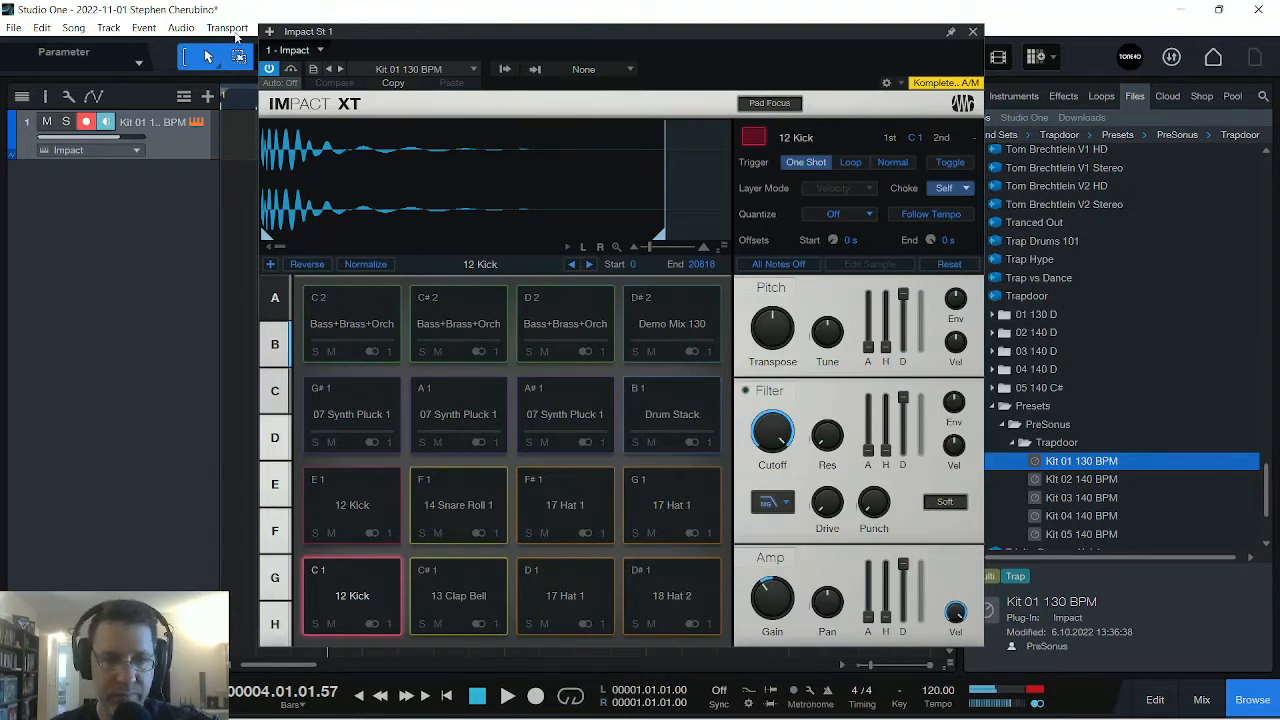
Look through the kit's pad banks B, C and D, return to bank A, and close the instrument.
left_click(280, 347)
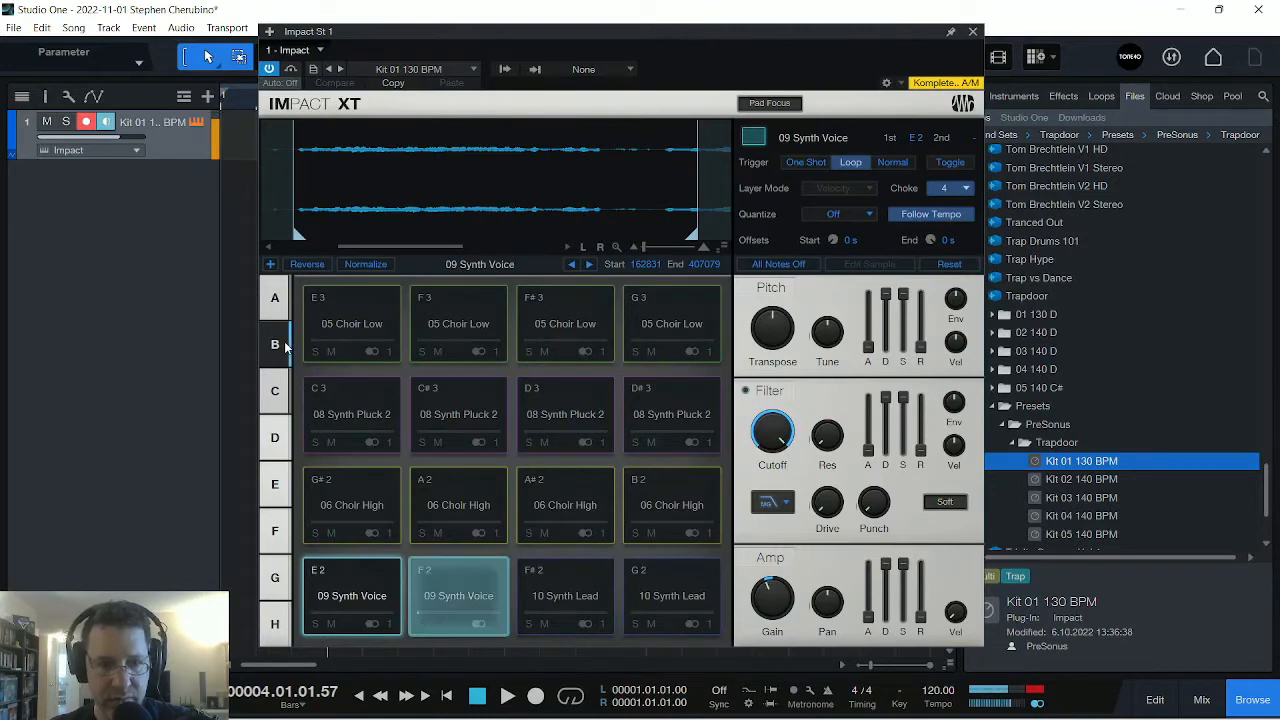
left_click(271, 393)
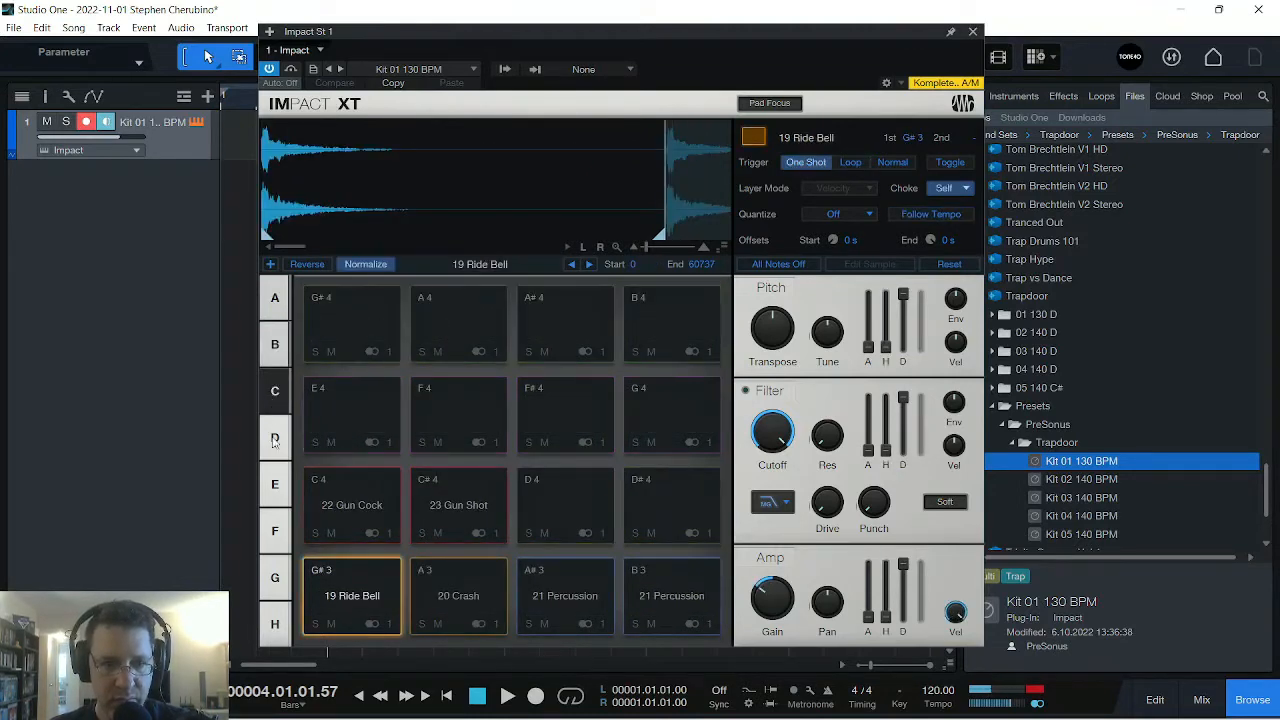
left_click(281, 435)
left_click(279, 391)
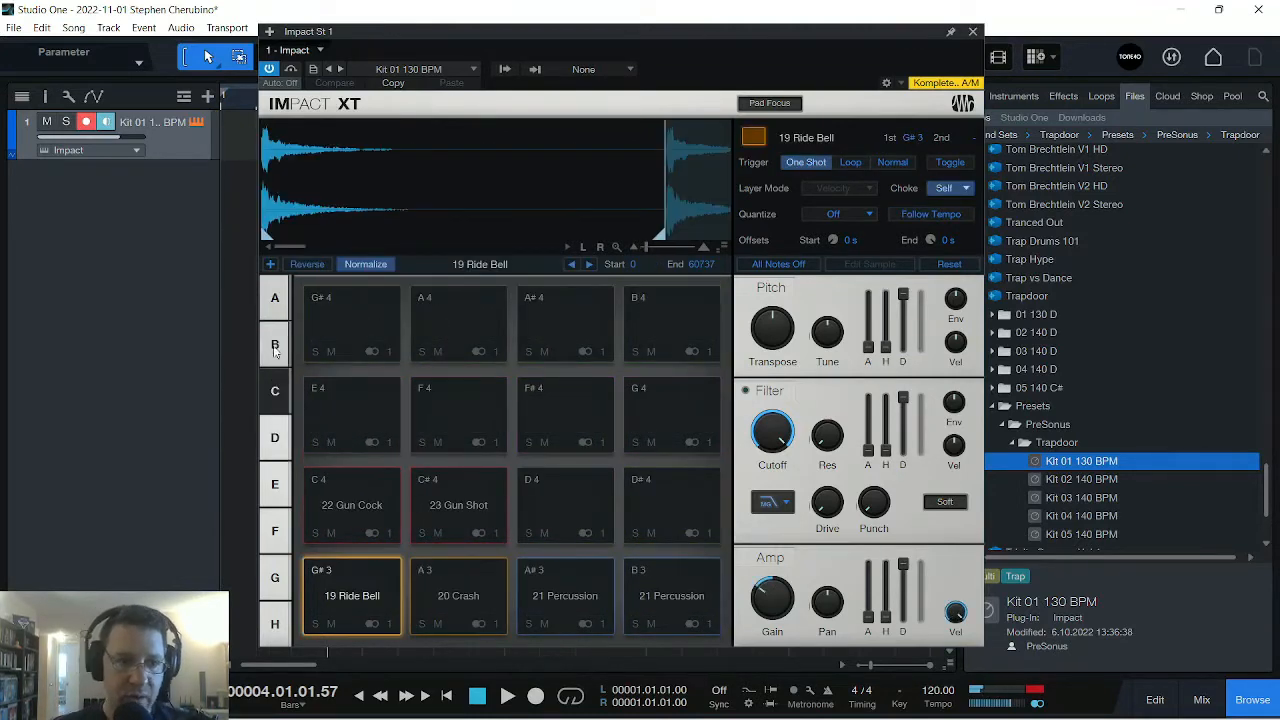
left_click(278, 346)
left_click(276, 300)
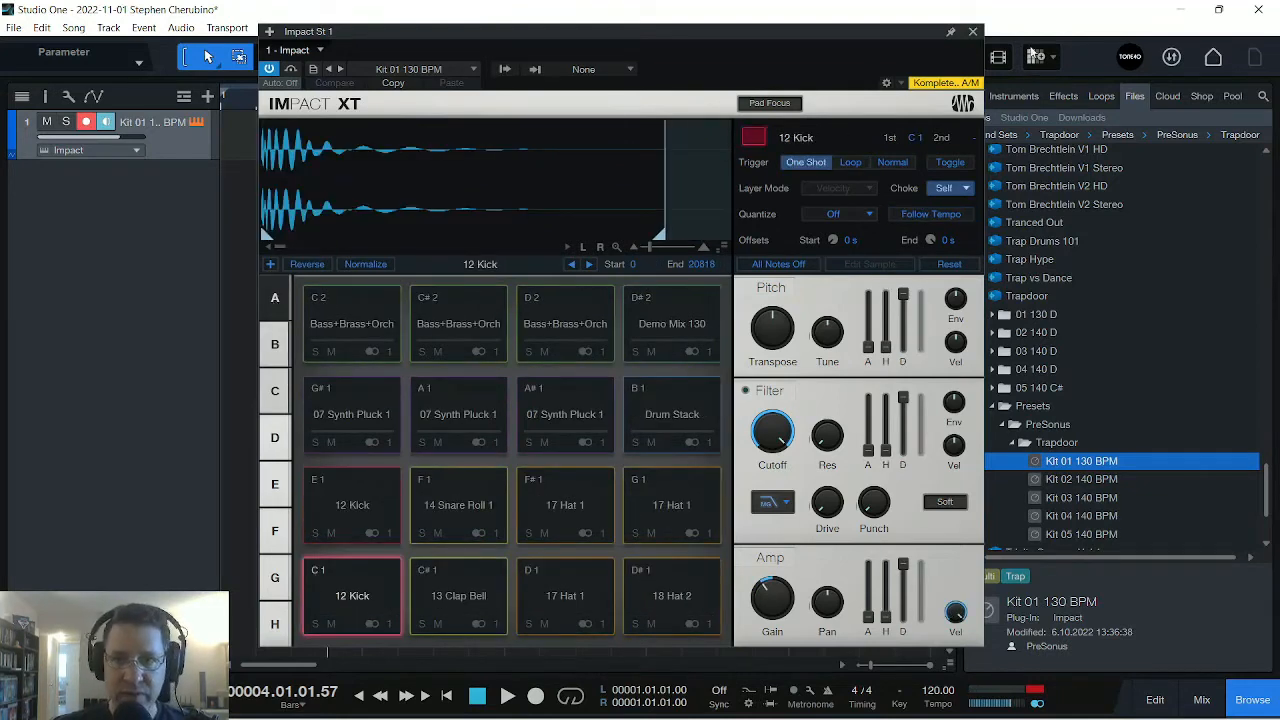
left_click(973, 33)
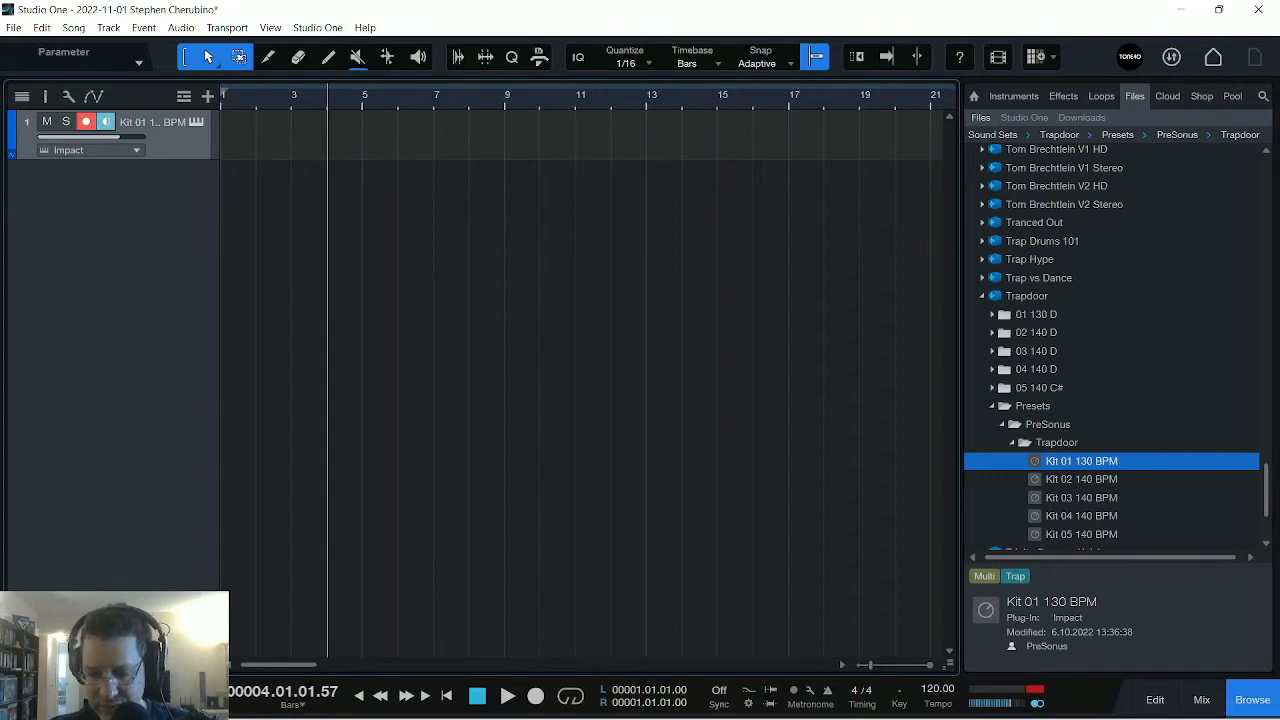
Set the song tempo to 128 BPM and play briefly from the start.
type("8")
key("Return")
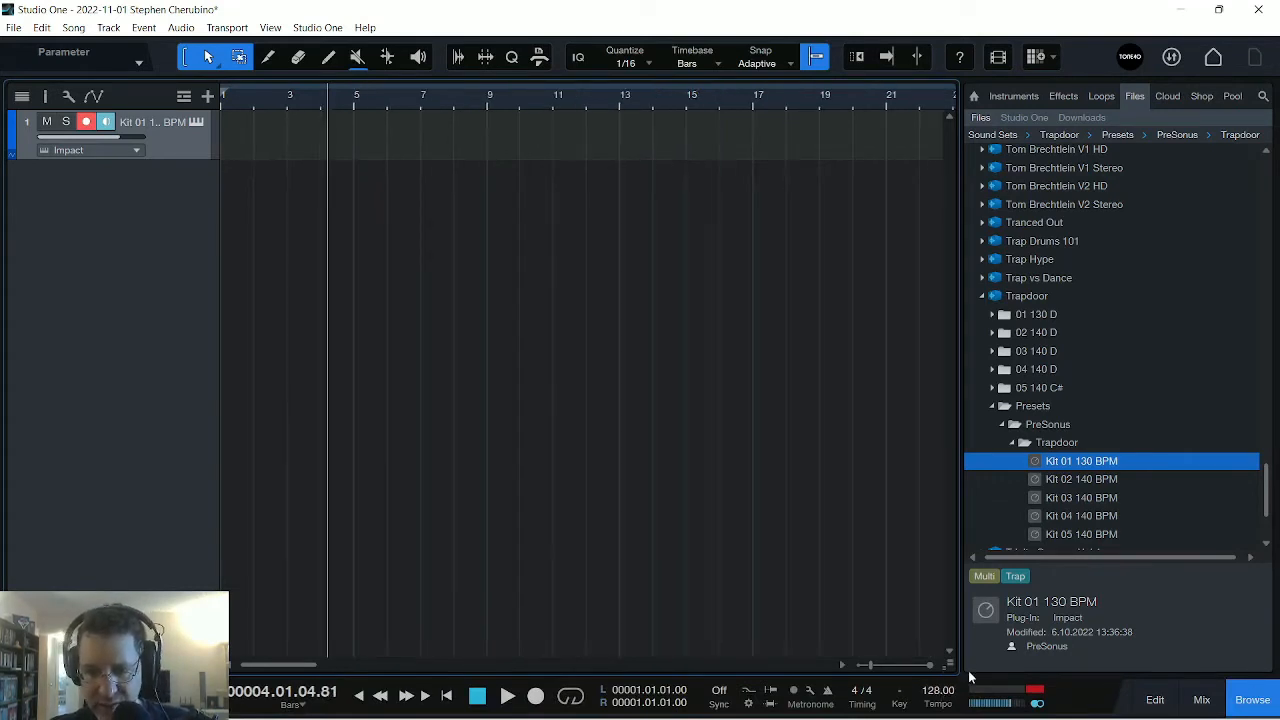
key("comma")
key("space")
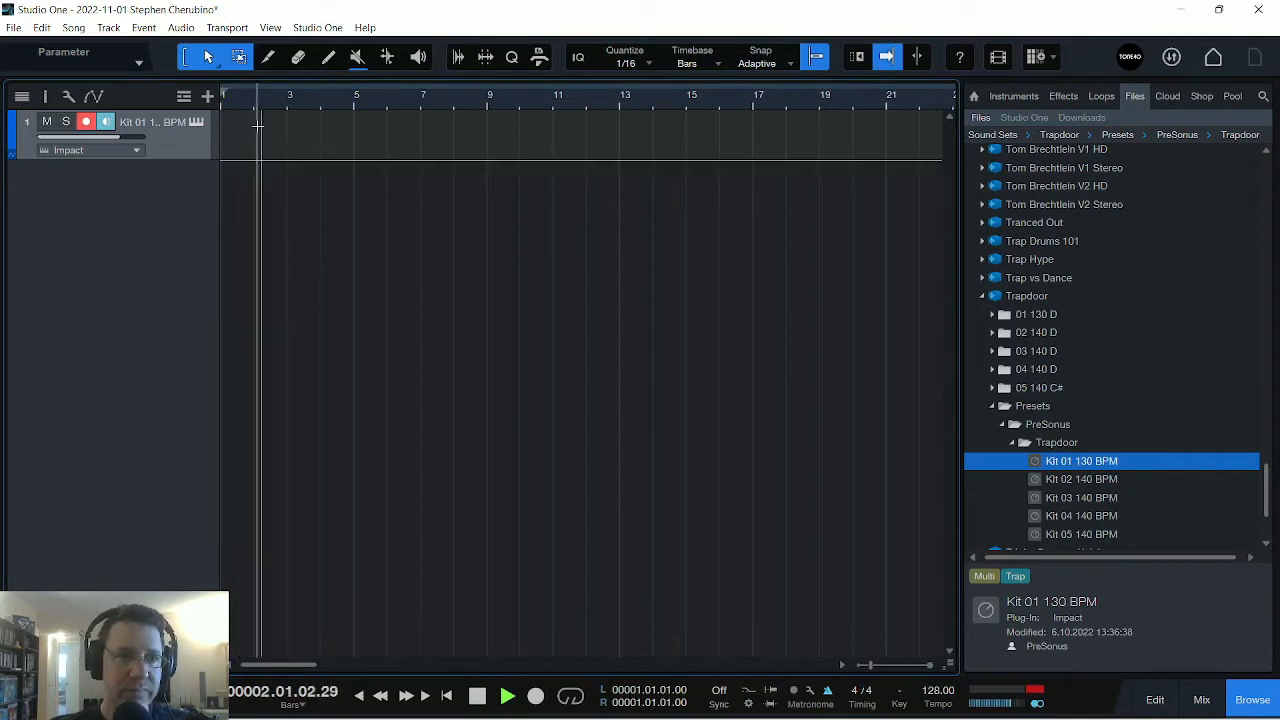
key("space")
Insert a pattern on the Impact track, place it at bar 1, and open it for editing.
double_click(242, 155)
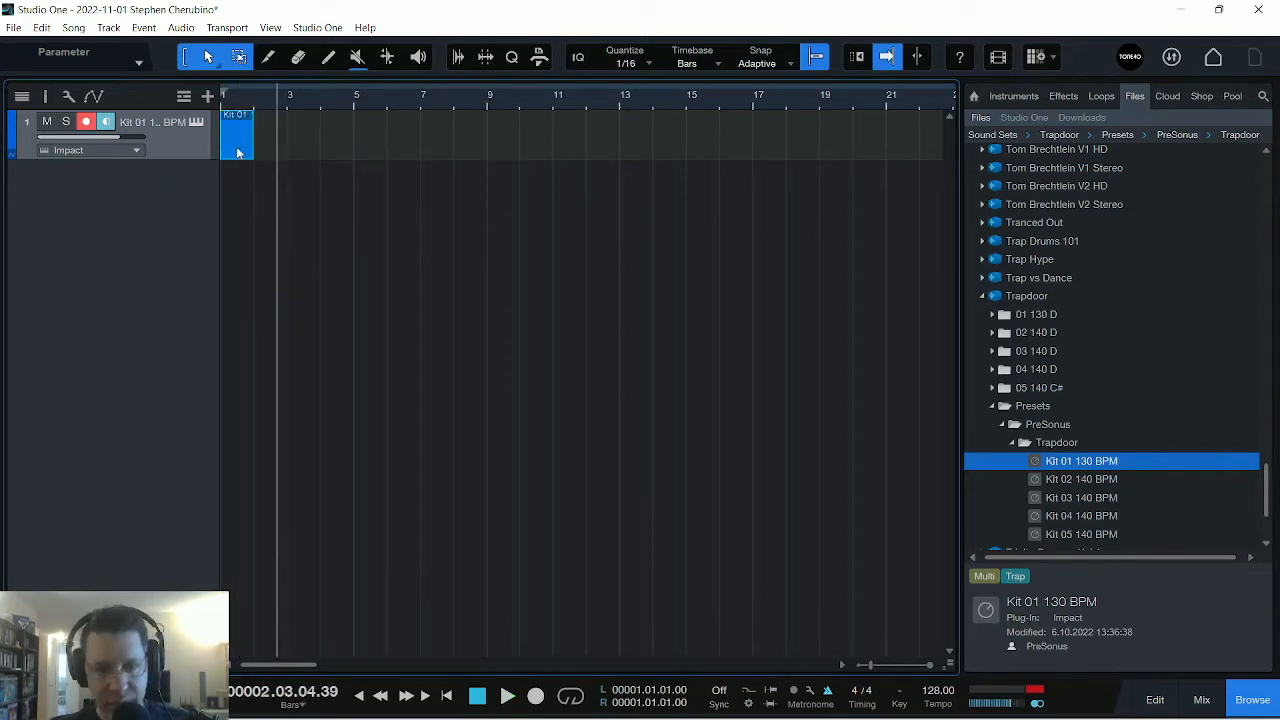
key("Delete")
left_click(148, 28)
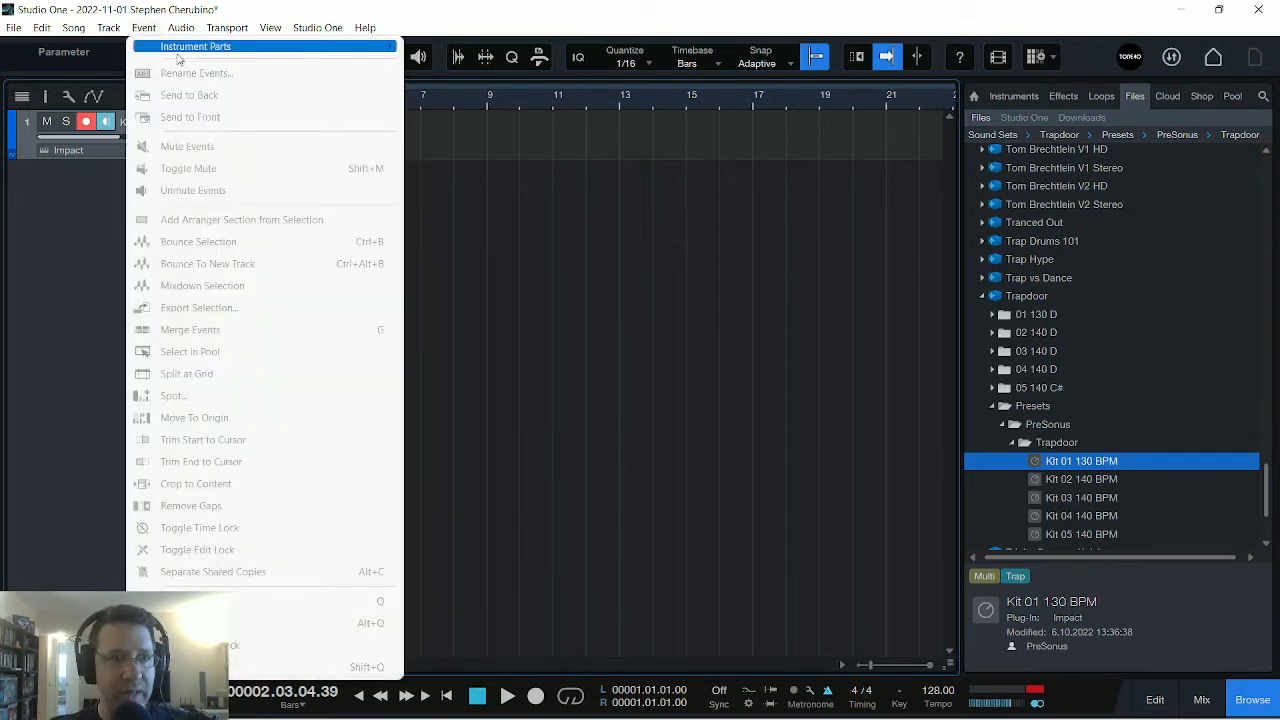
mouse_move(182, 50)
left_click(432, 69)
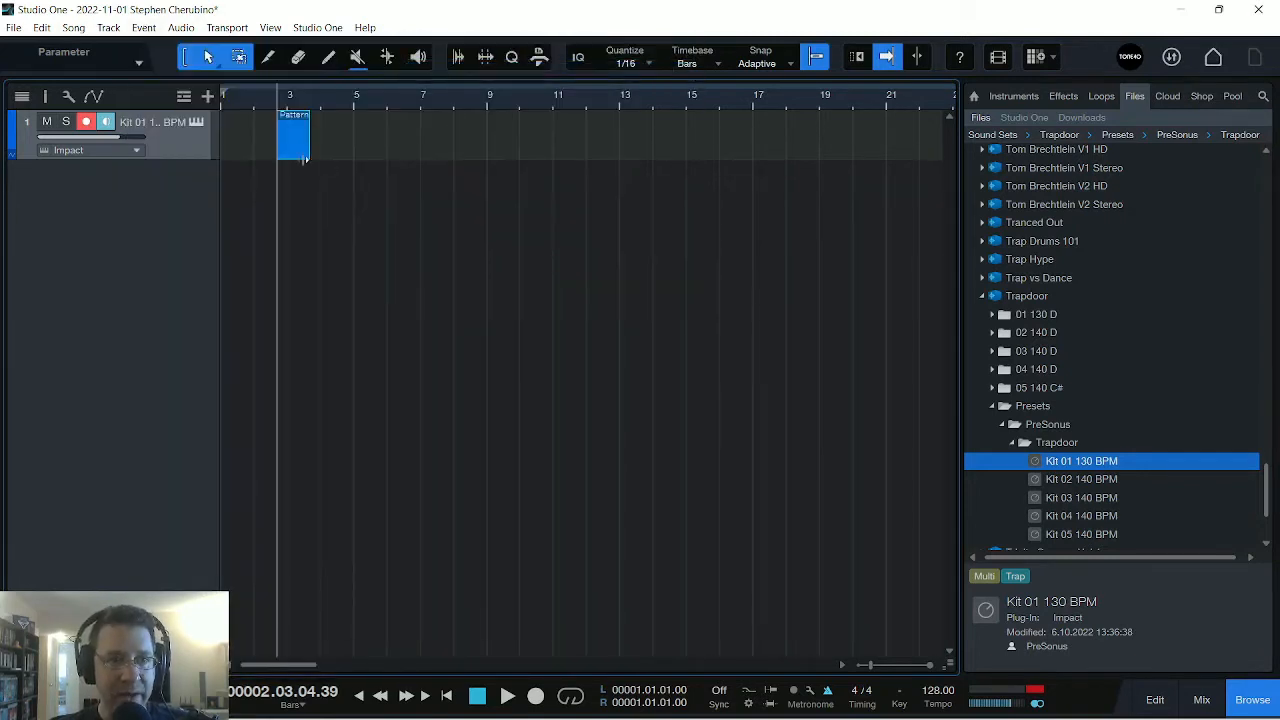
left_click_drag(296, 150, 240, 146)
double_click(240, 146)
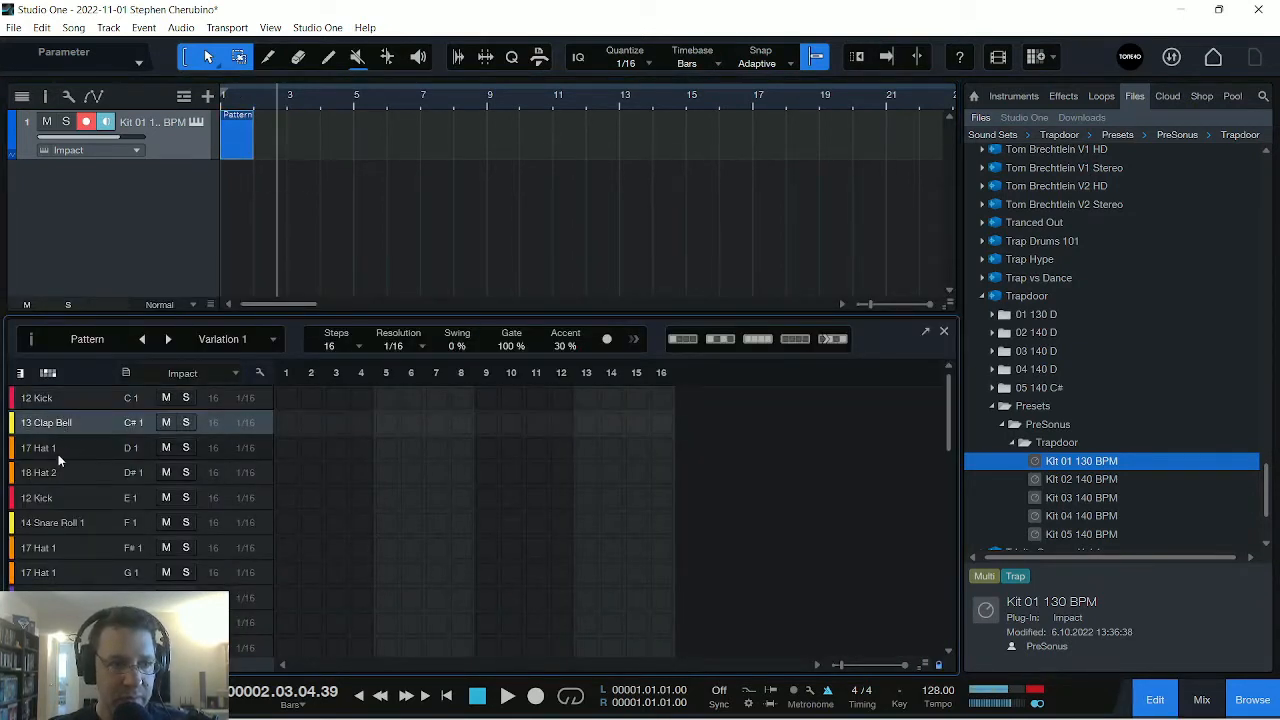
Place the E1 kick on steps 1, 5, 9 and 13 and the C#1 clap bell on steps 5 and 13.
left_click(57, 500)
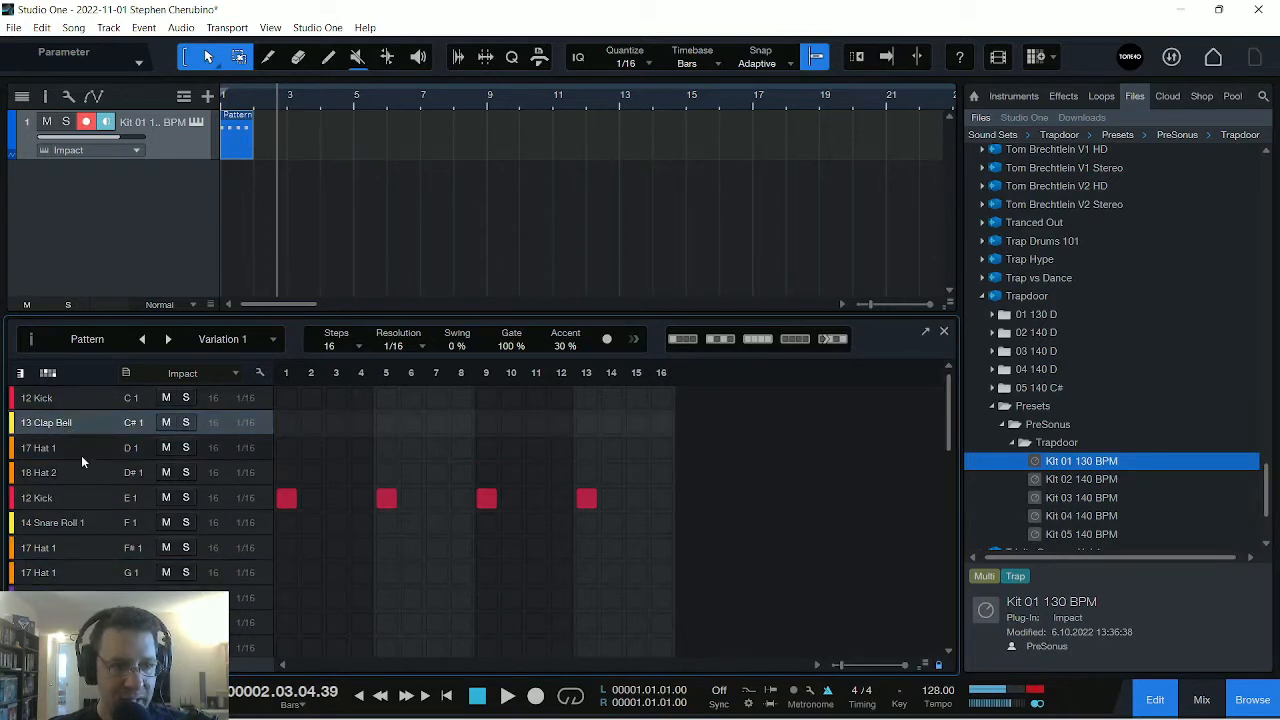
scroll(58, 530, "down", 2)
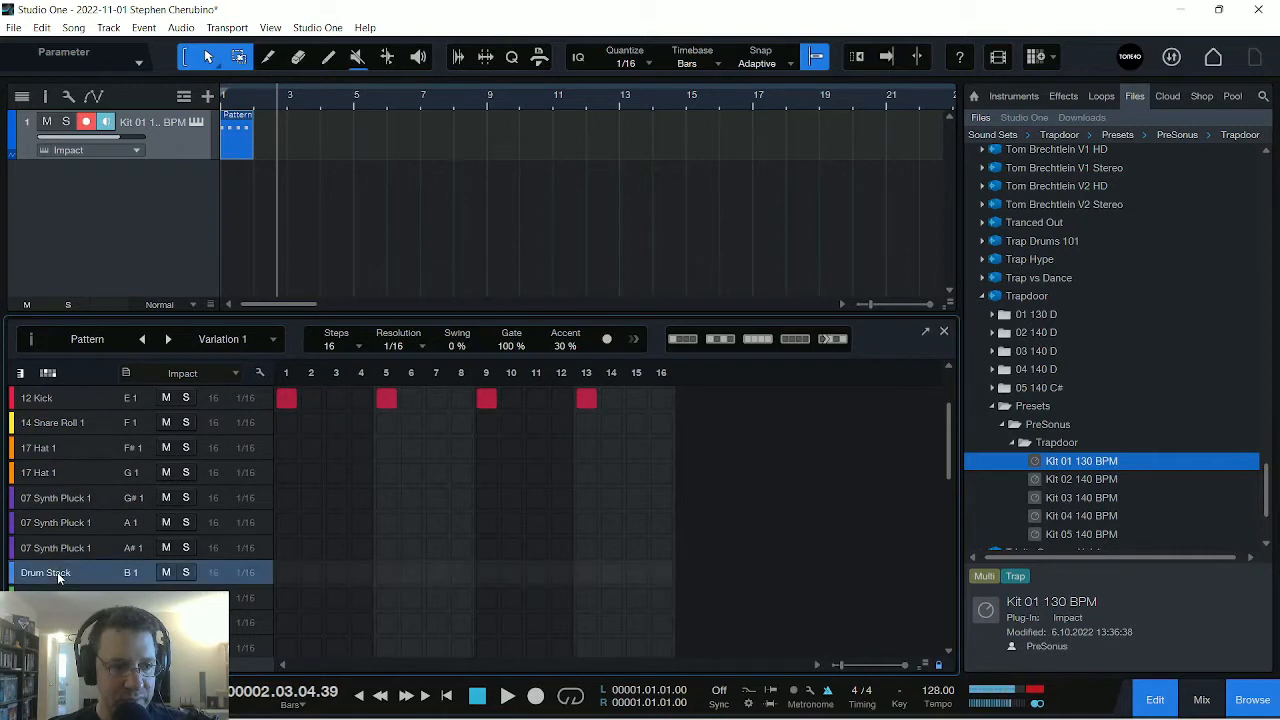
scroll(70, 560, "up", 2)
scroll(72, 563, "up", 1)
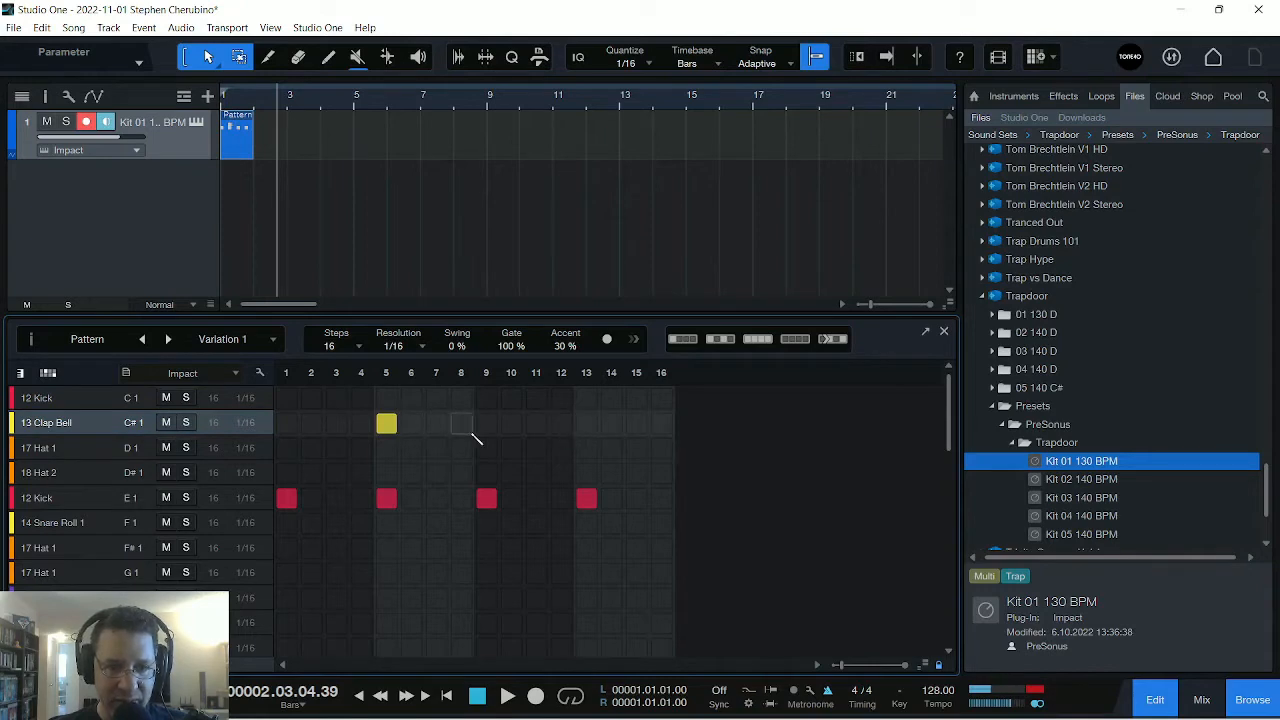
Shorten the amp envelope decay of the 13 Clap Bell pad to 490 ms and audition it.
left_click(196, 124)
left_click(450, 603)
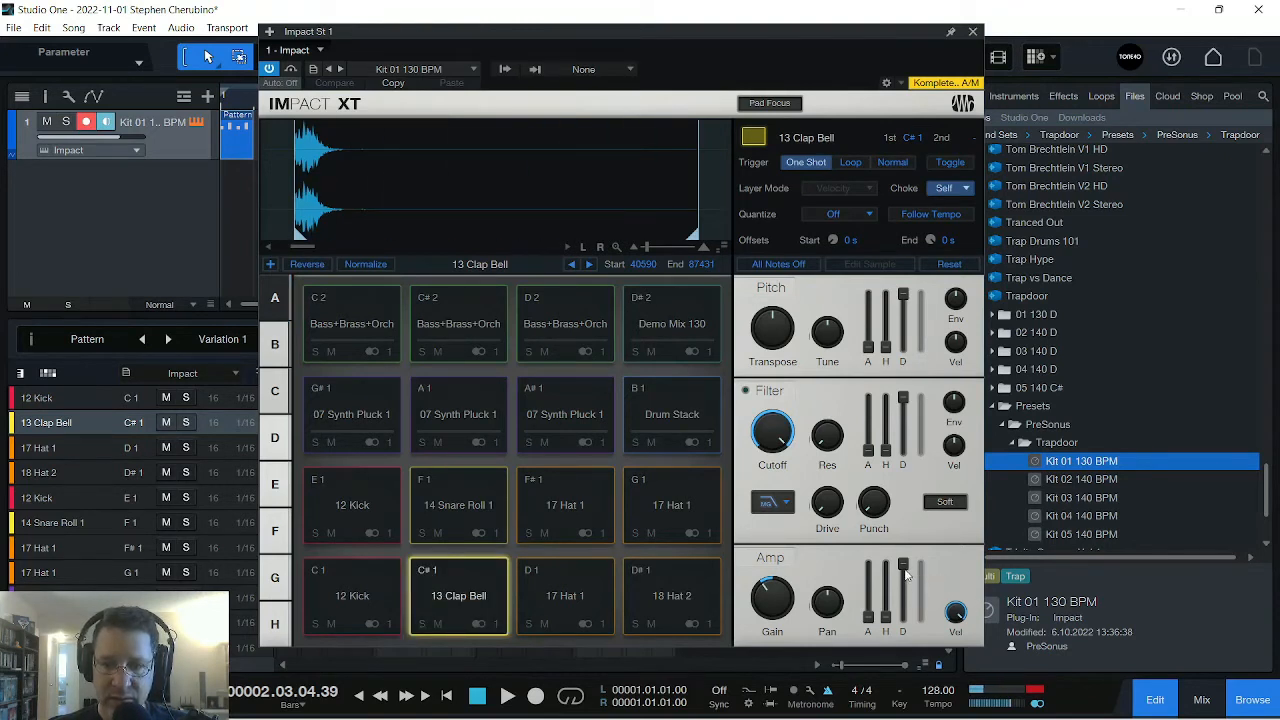
left_click_drag(904, 571, 903, 637)
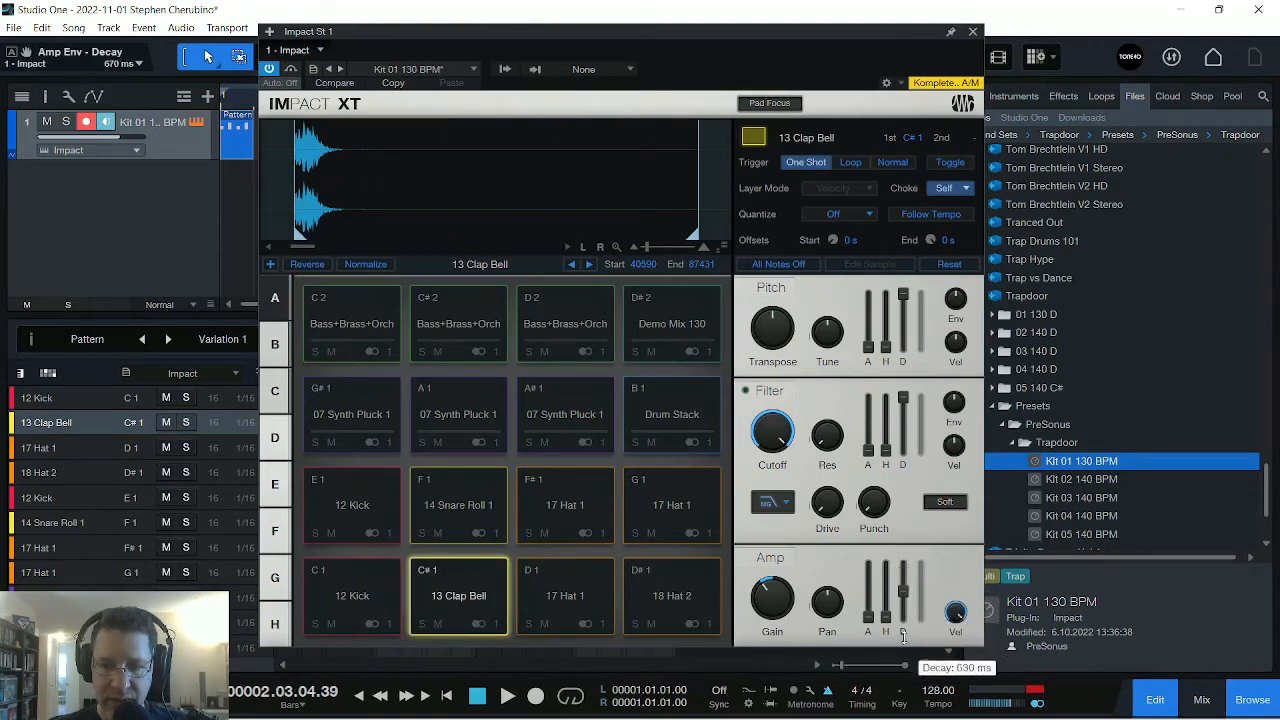
left_click(446, 574)
left_click(446, 574)
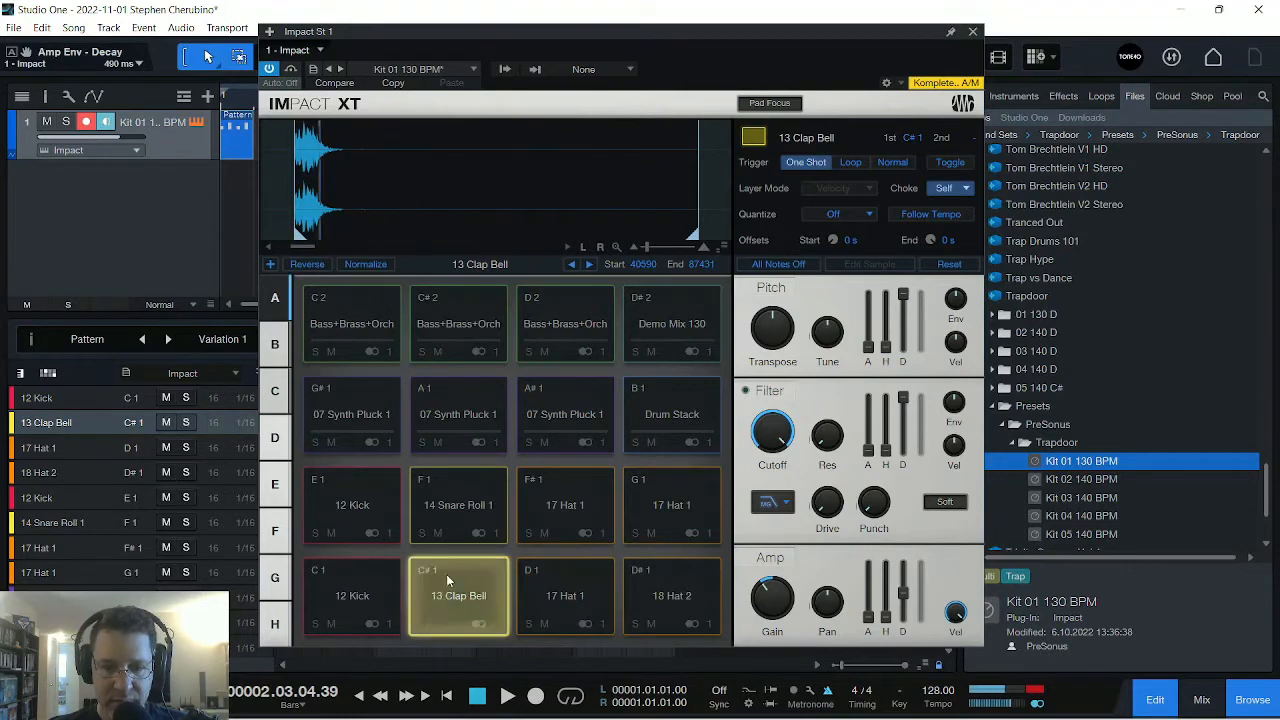
left_click(971, 35)
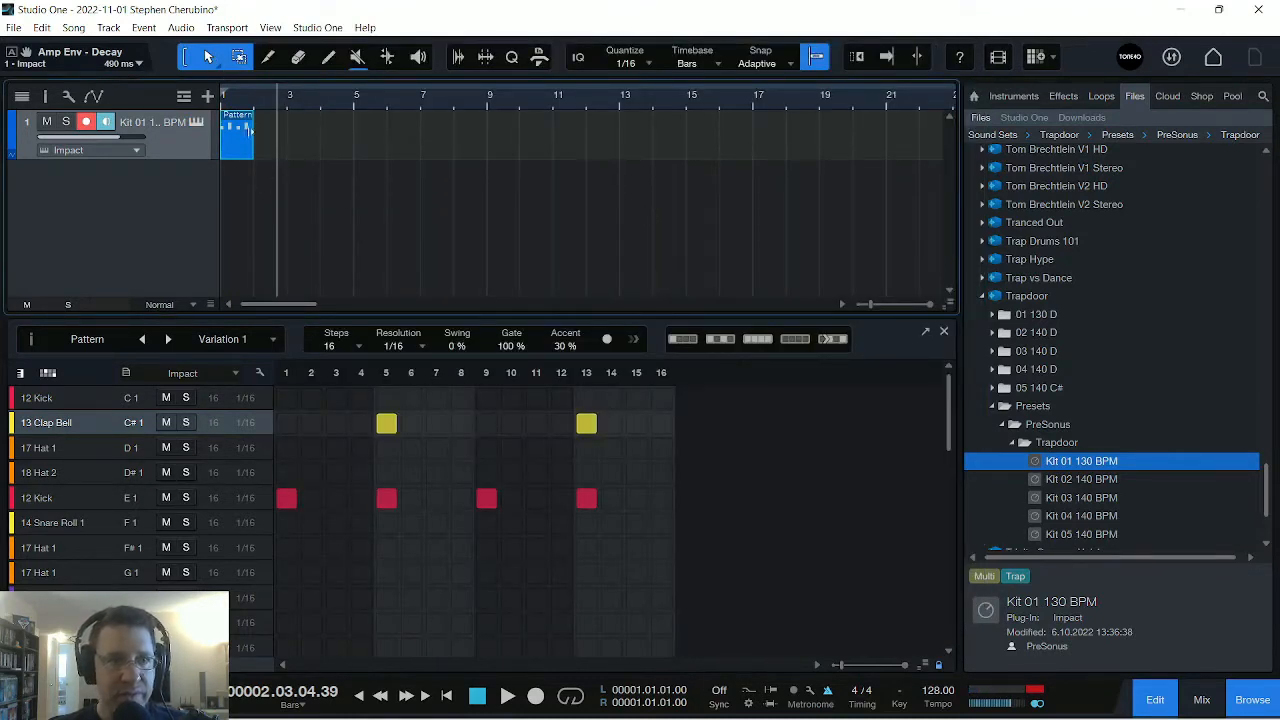
Loop the pattern's one-bar range and play it from the start.
key("p")
key("KP_Divide")
key("comma")
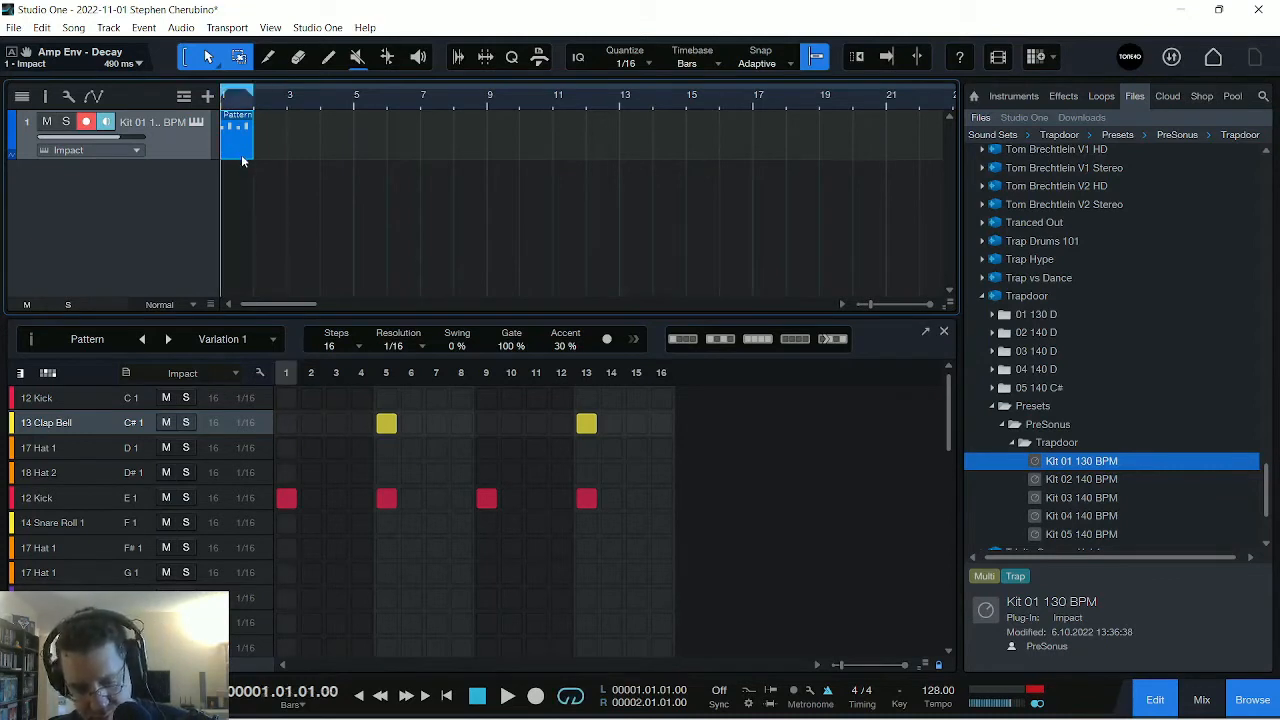
key("space")
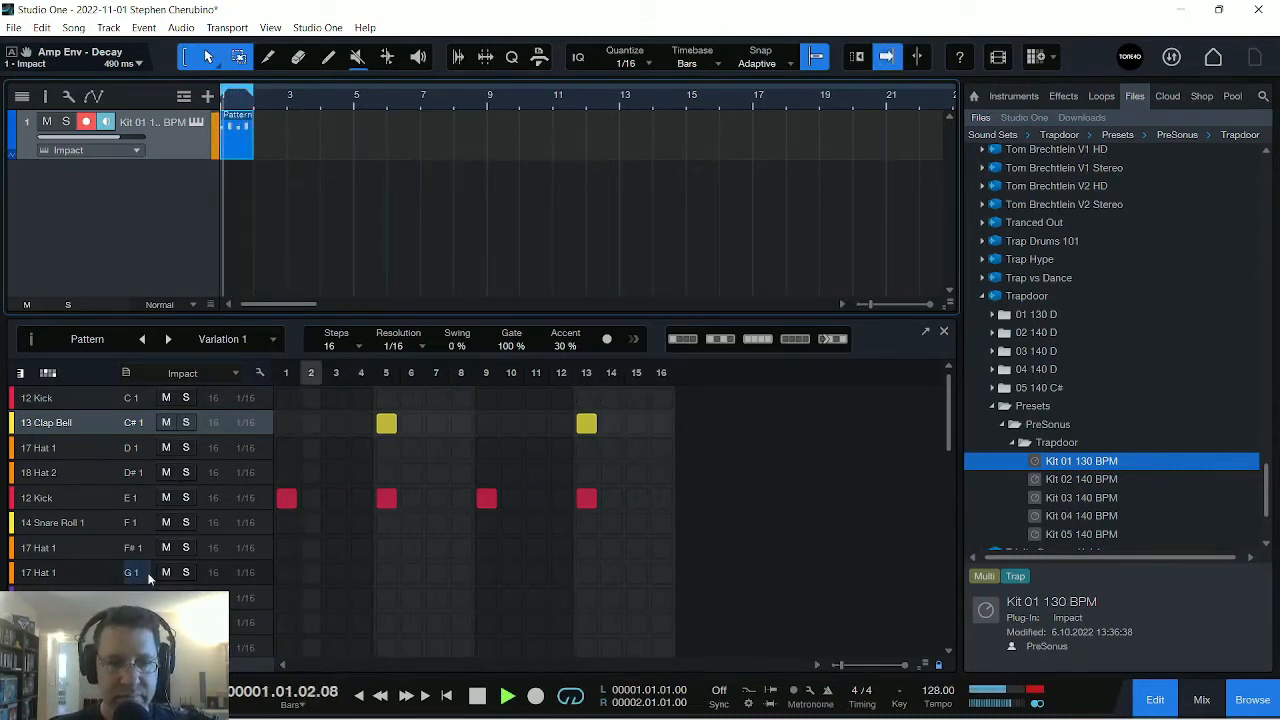
Place the D1 17 Hat 1 on steps 3, 7, 11 and 15 of the pattern, leaving the main beats empty.
left_click(50, 572)
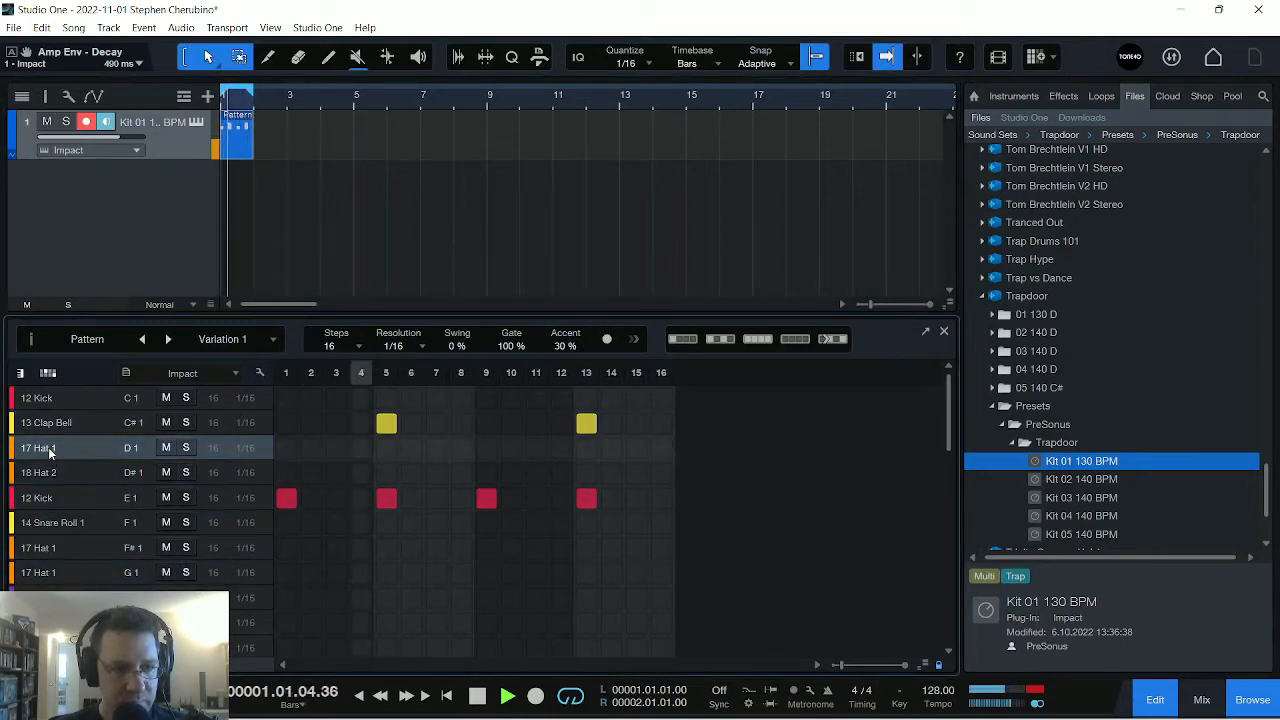
left_click(286, 447)
left_click(386, 447)
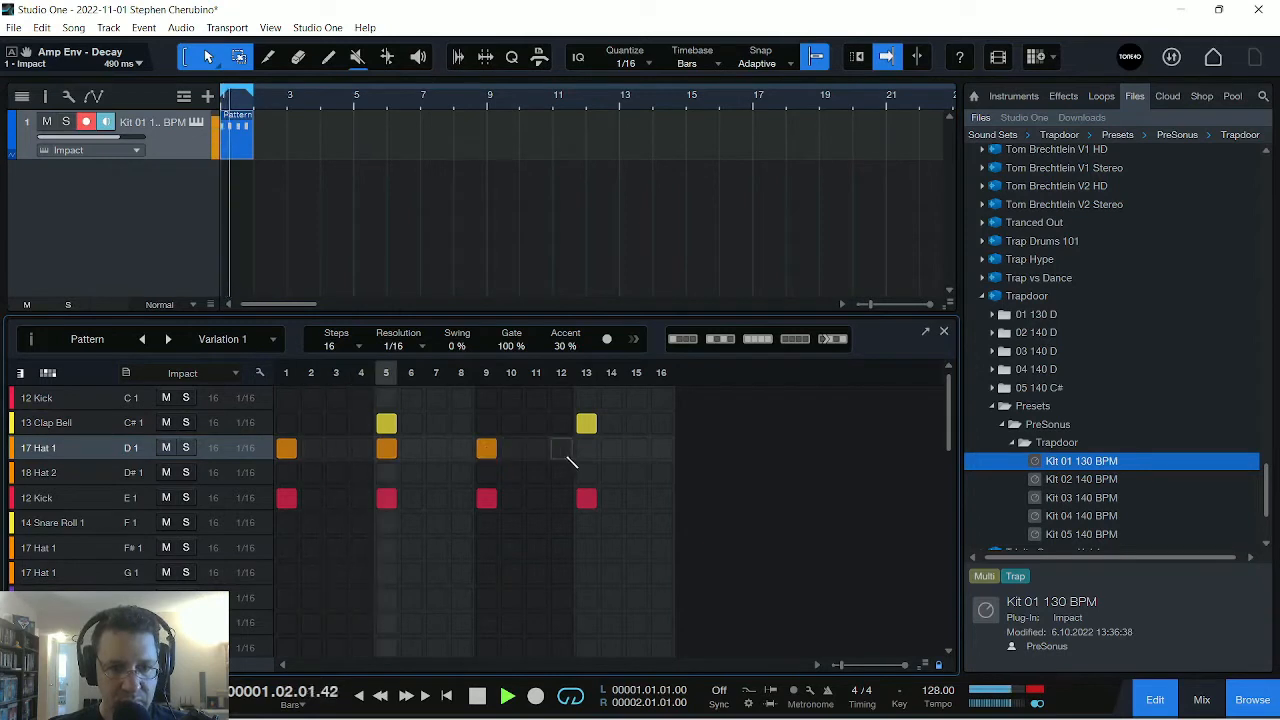
left_click(586, 448)
left_click(335, 448)
left_click(287, 448)
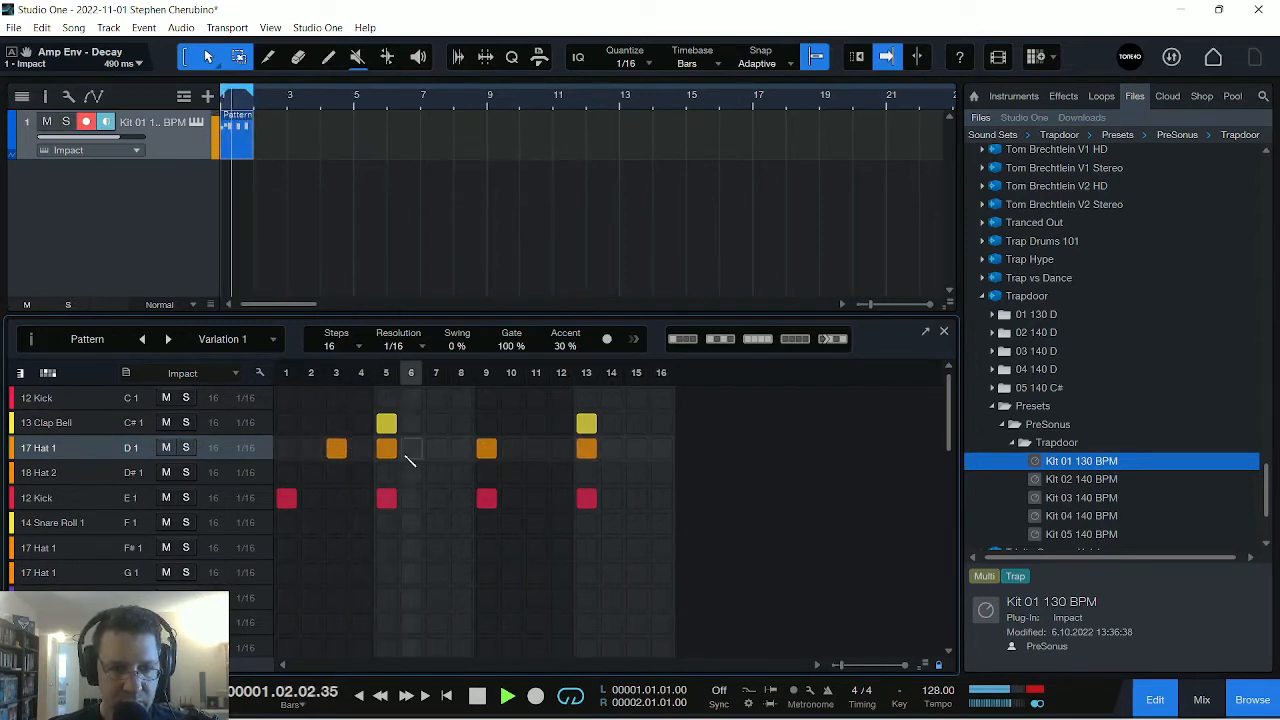
left_click(386, 447)
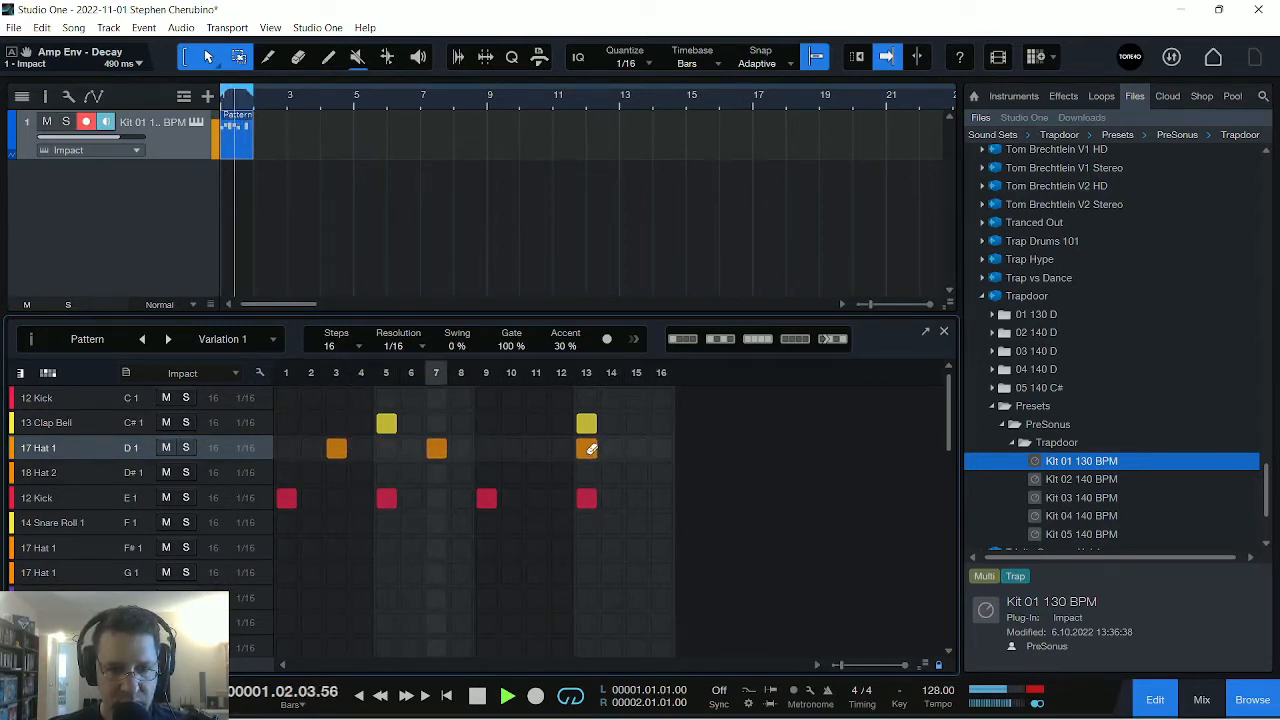
left_click(539, 448)
left_click(634, 450)
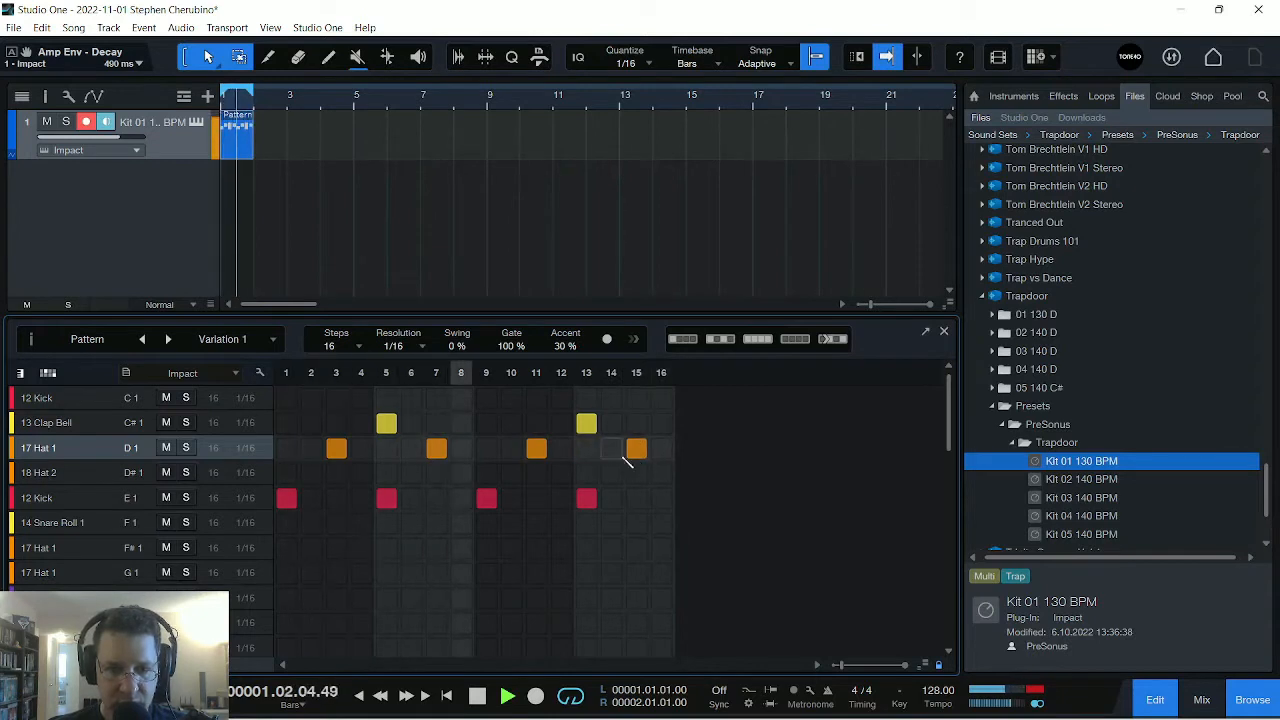
Vary the D1 hat velocities, setting step 7 to 44, step 11 to 54 and step 15 to 51.
left_click(22, 665)
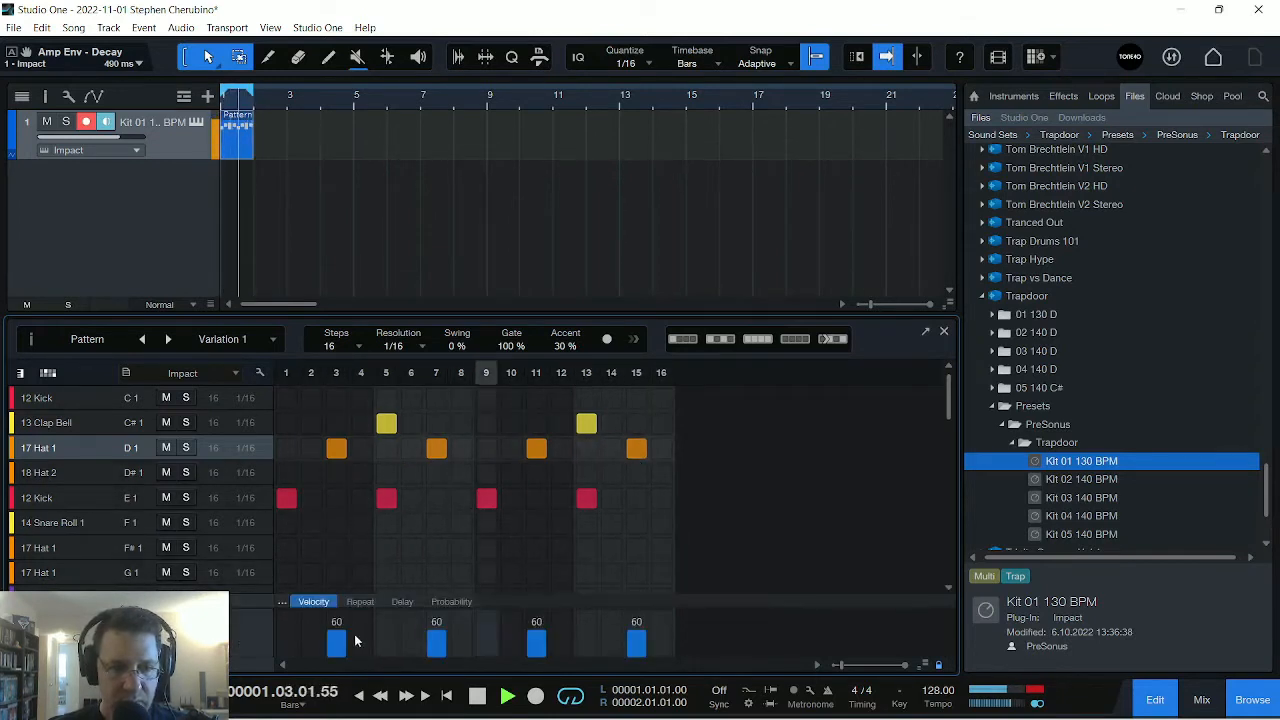
left_click_drag(434, 638, 434, 636)
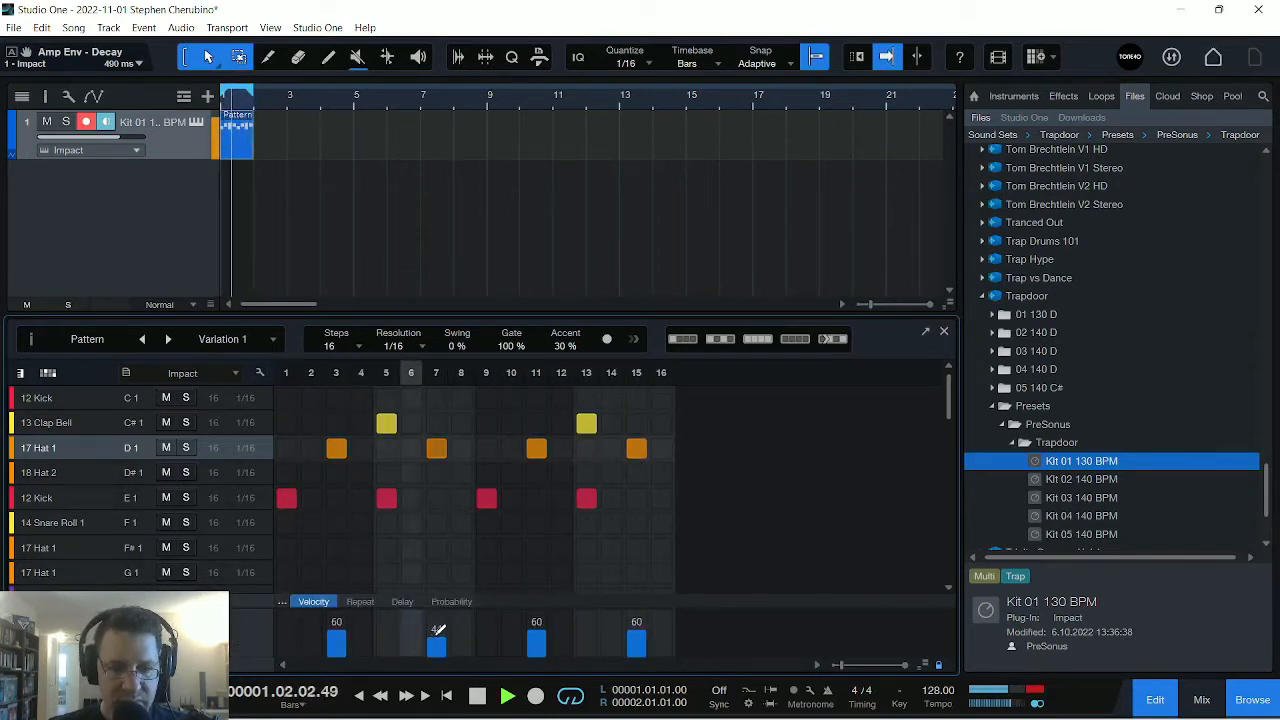
left_click(635, 633)
left_click(543, 629)
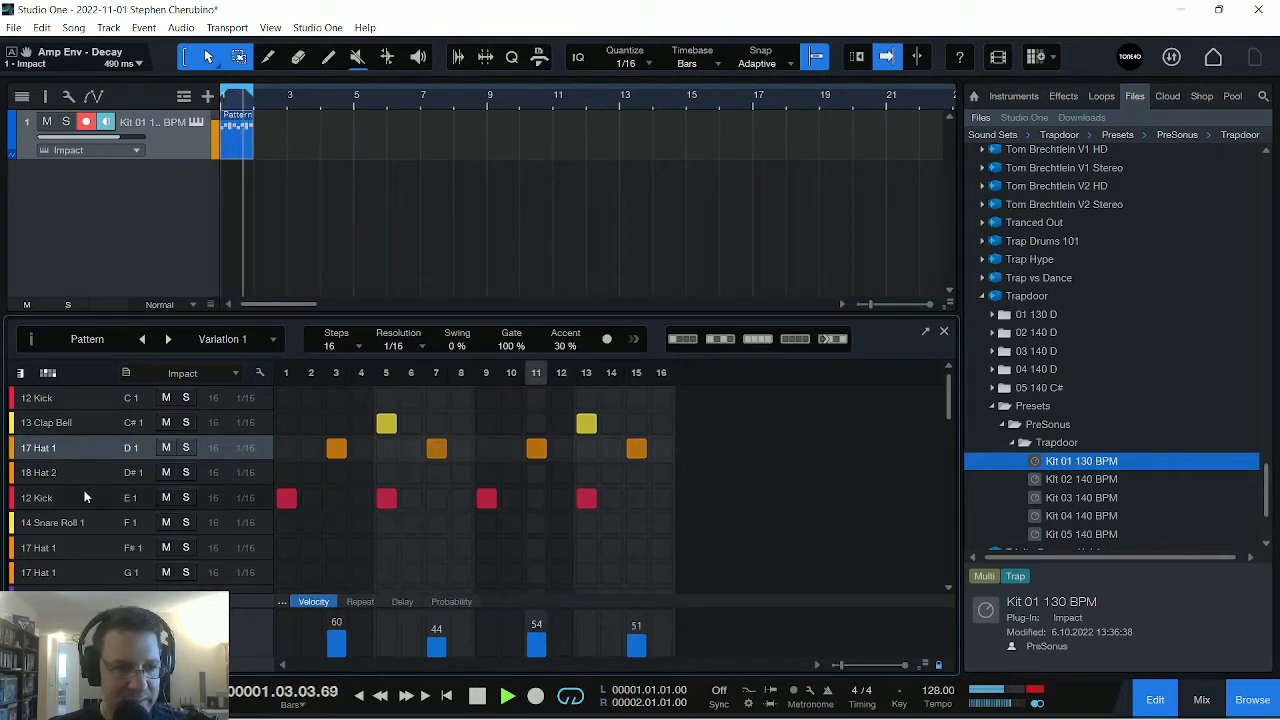
Audition the 18 Hat 2, 12 Kick and 14 Snare Roll 1 pads while the pattern plays.
left_click(42, 473)
left_click(52, 520)
left_click(54, 474)
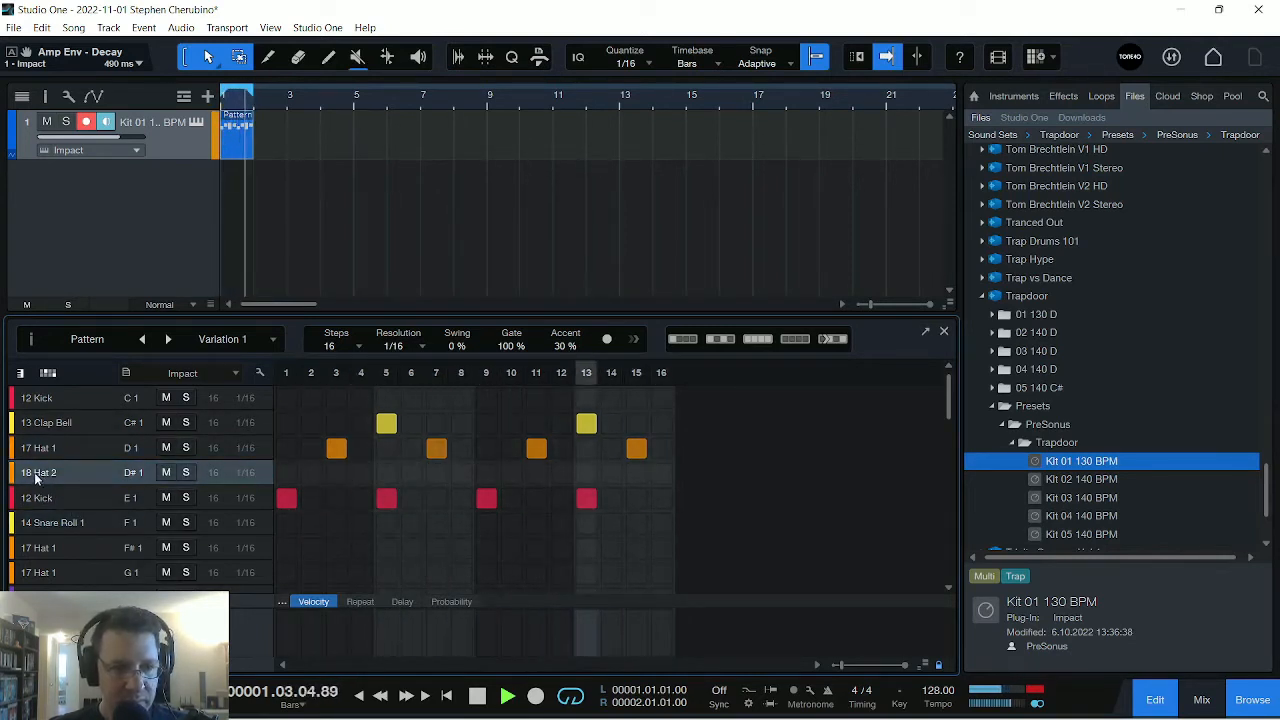
left_click(47, 525)
left_click(46, 502)
left_click(51, 474)
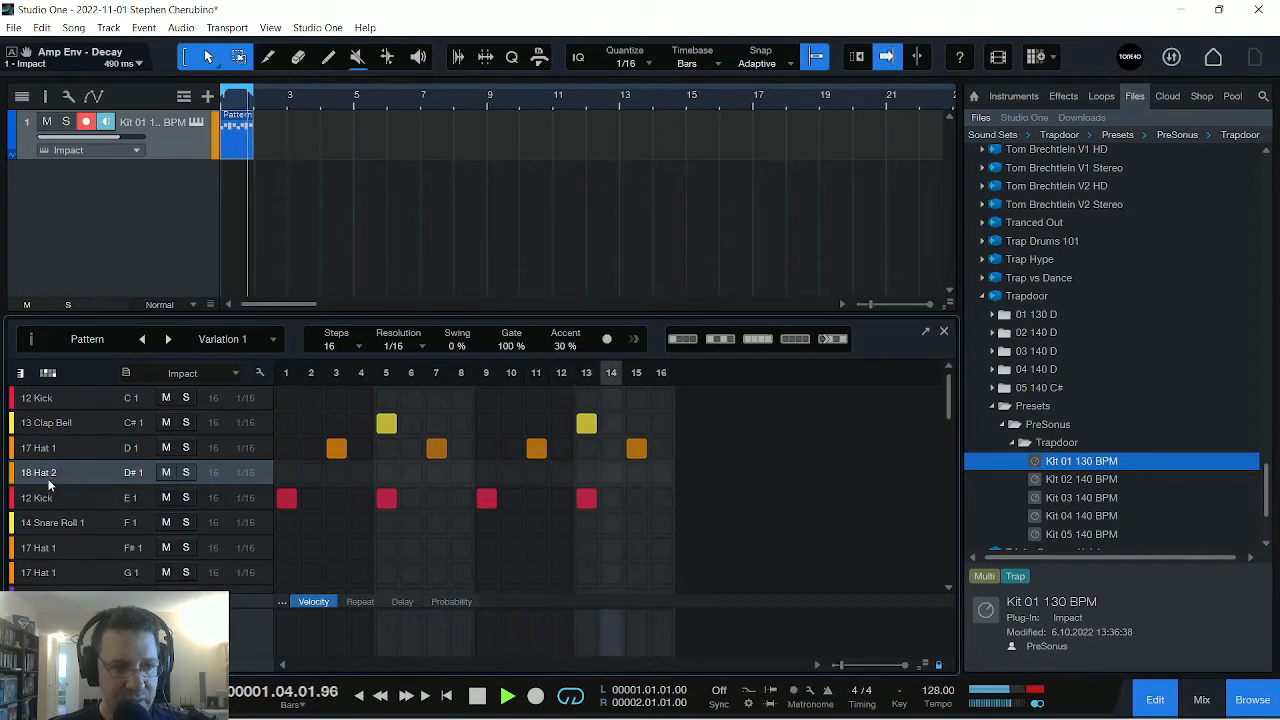
left_click(611, 474)
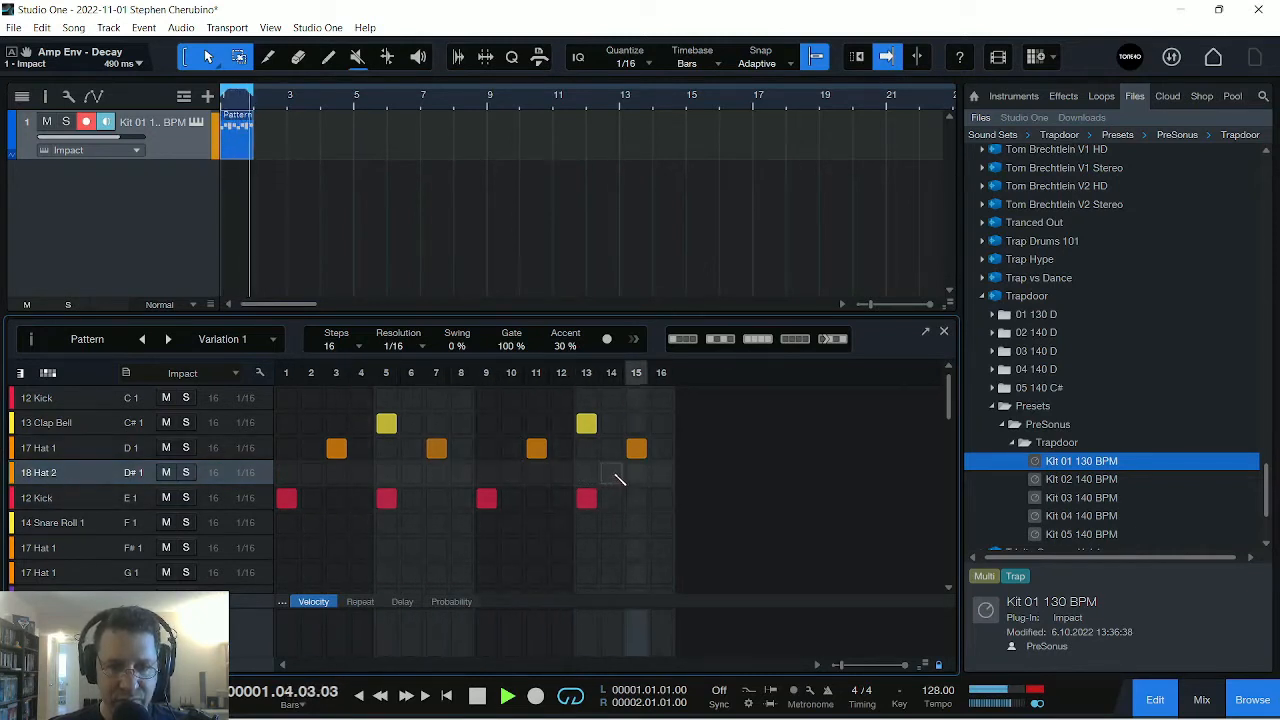
left_click(436, 473)
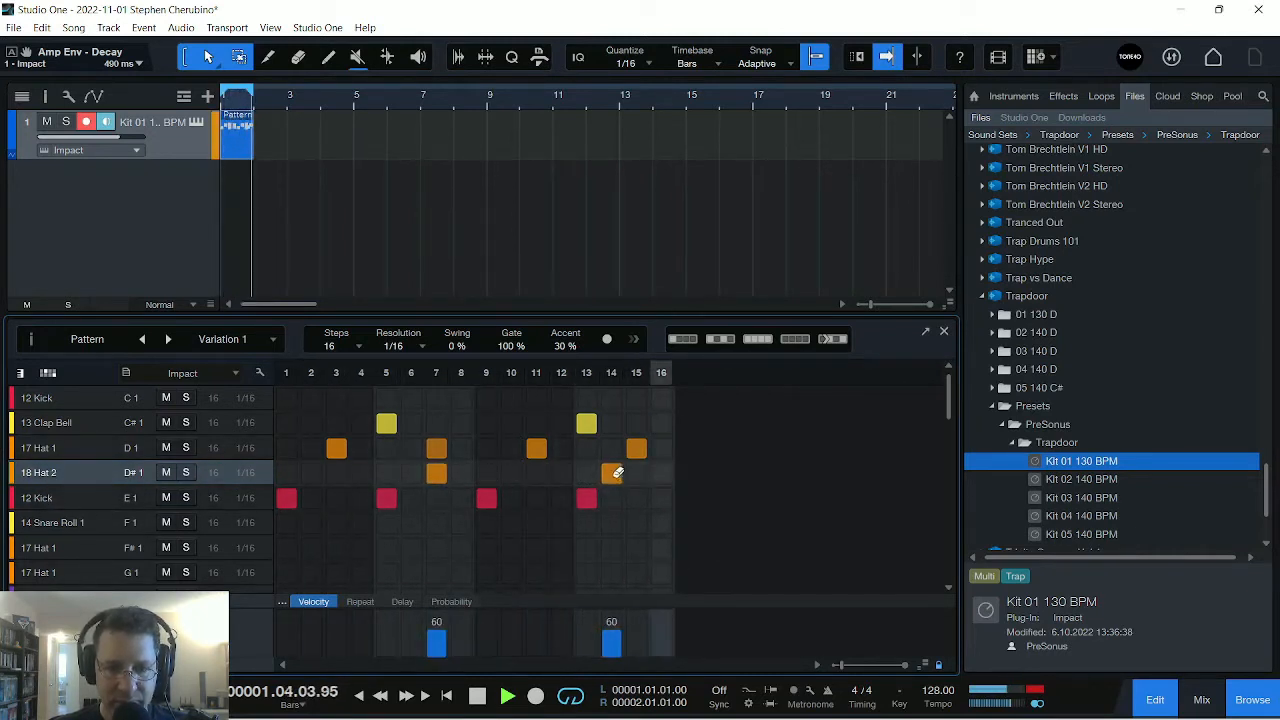
left_click(611, 474)
left_click(661, 474)
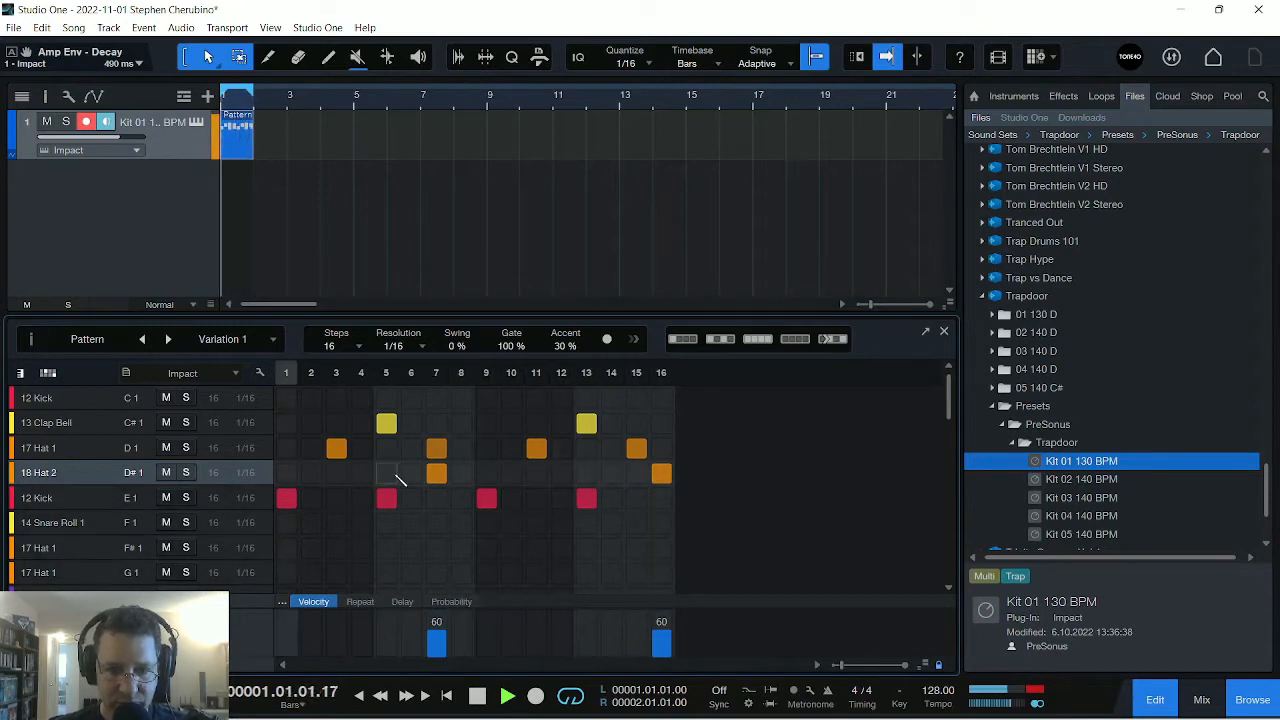
left_click(436, 470)
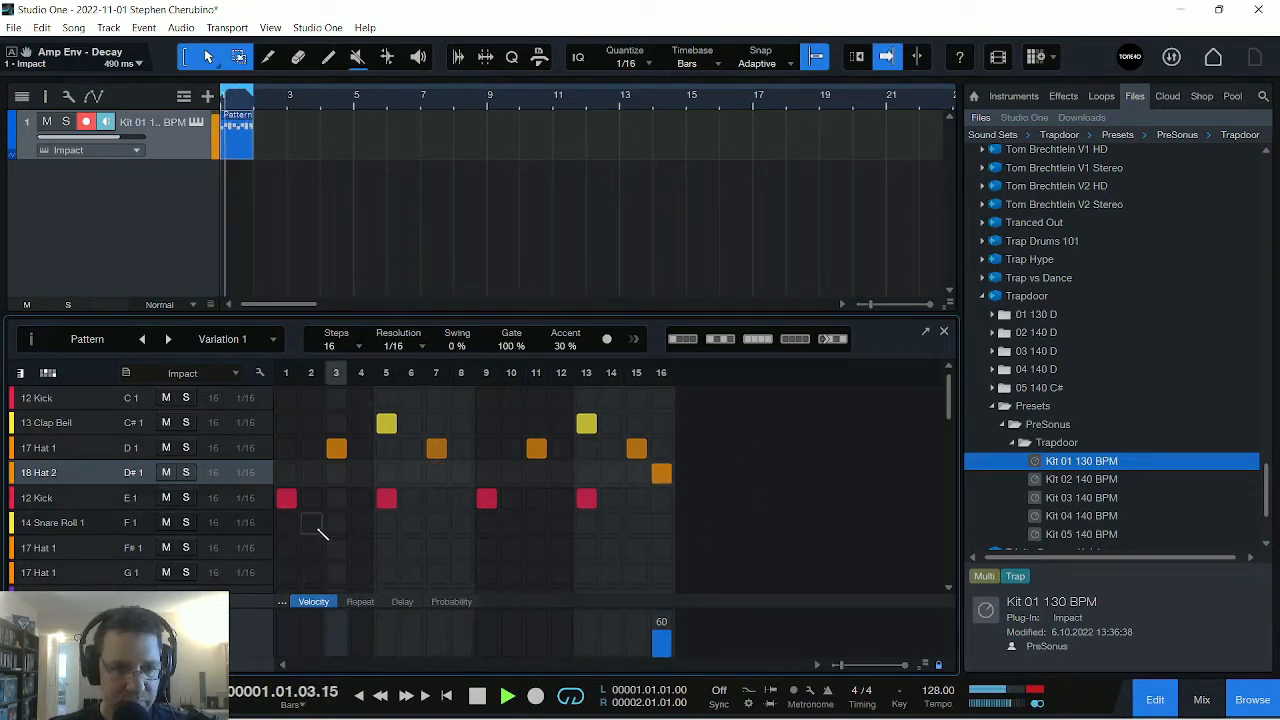
left_click(662, 472)
Place the D#1 18 Hat 2 on steps 1 and 14 of the pattern, keeping its other steps empty.
left_click(561, 472)
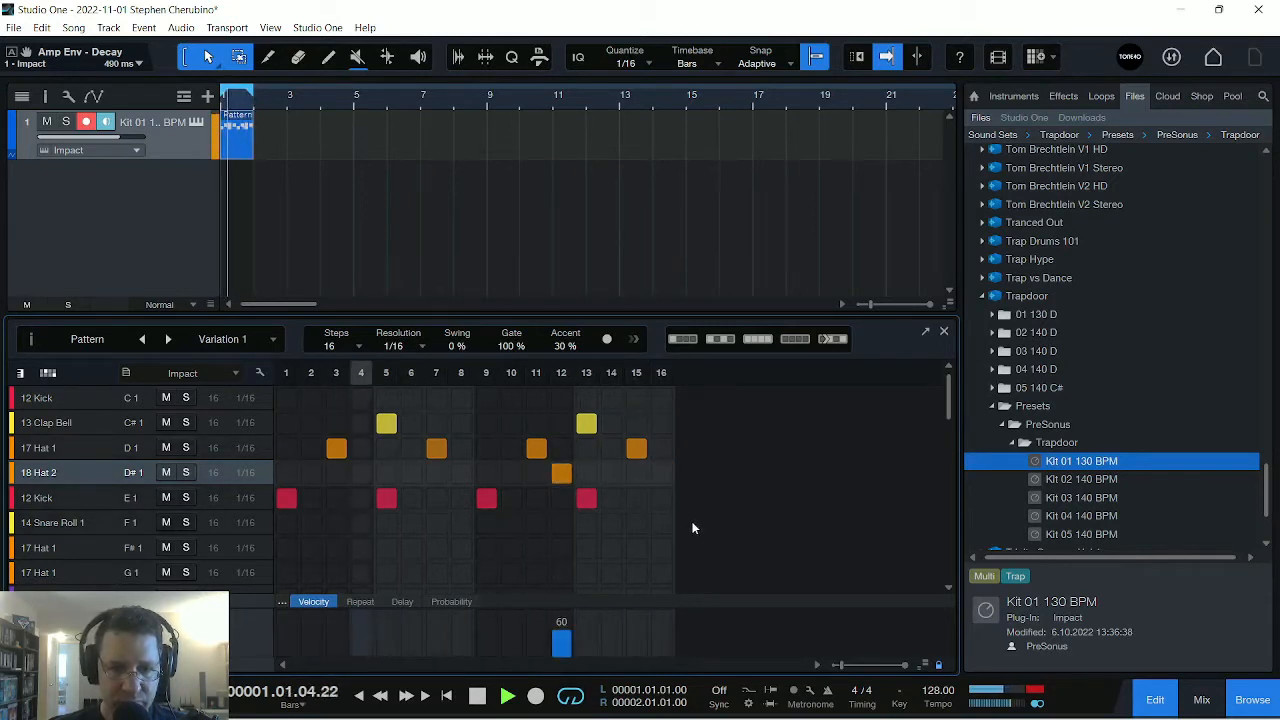
left_click_drag(565, 470, 587, 470)
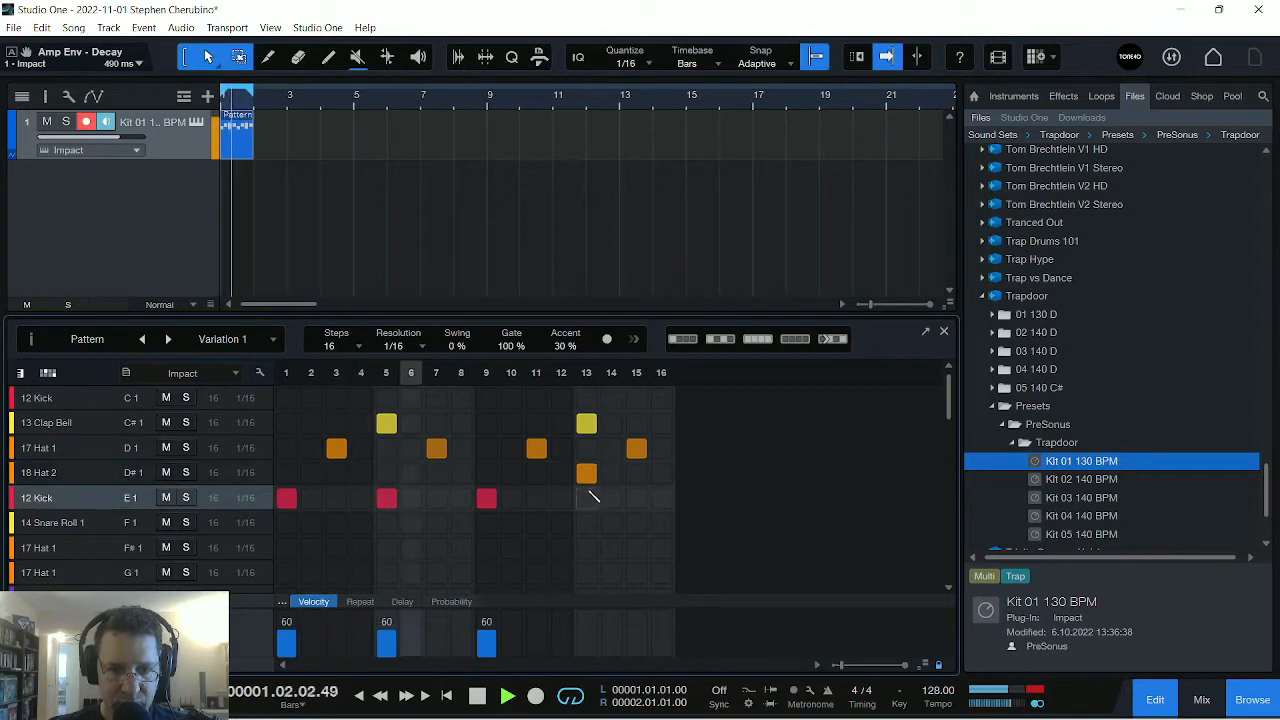
left_click(606, 474)
left_click(594, 472)
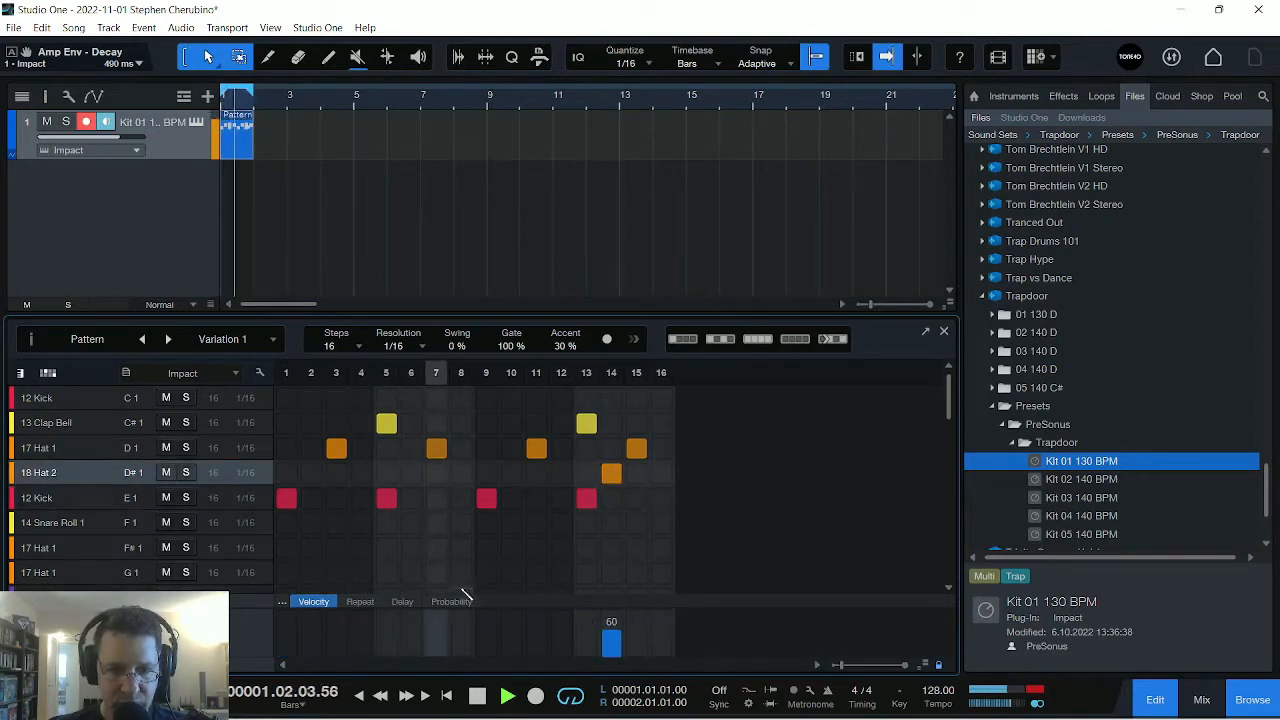
left_click(361, 472)
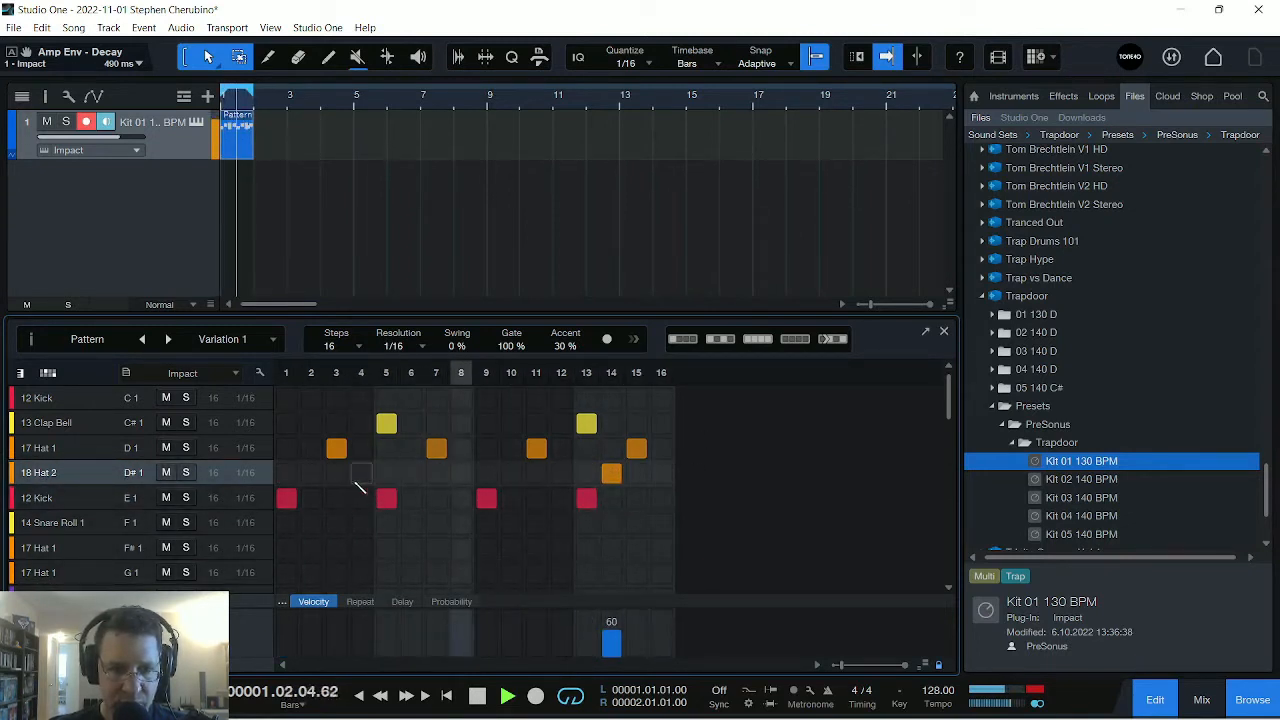
left_click(286, 472)
left_click(361, 473)
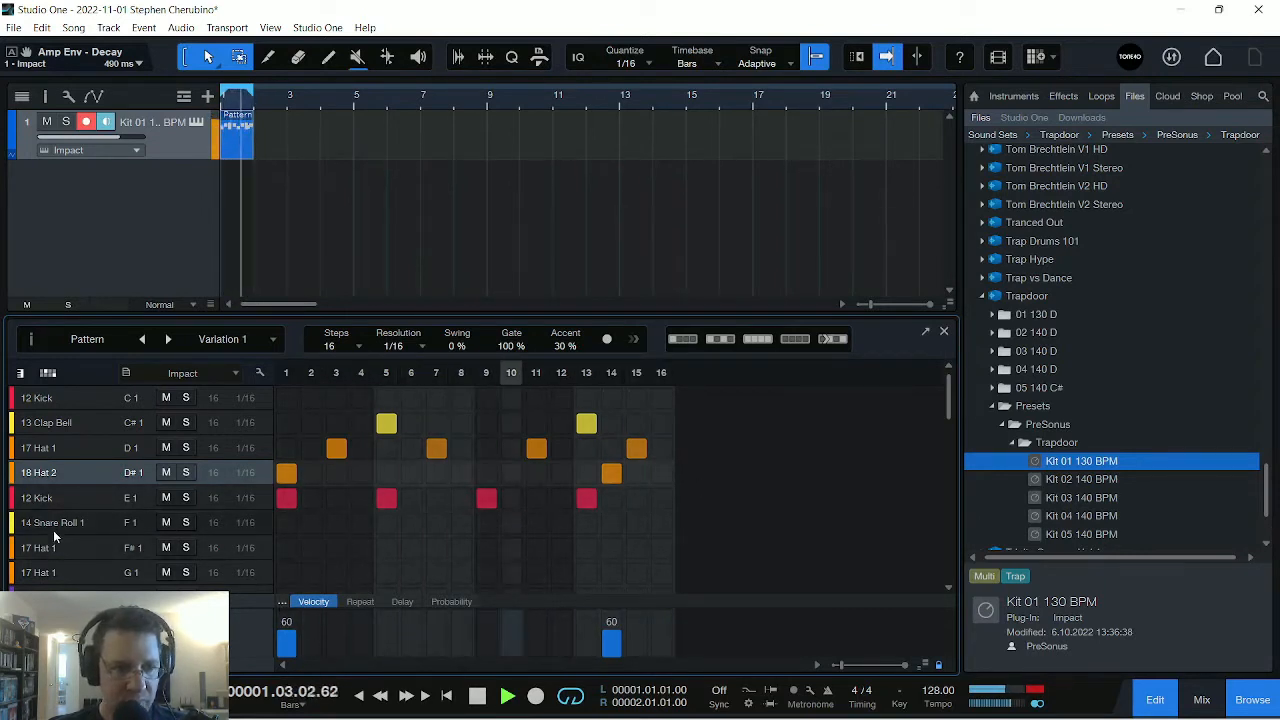
Lower the 18 Hat 2 velocities, setting step 1 to 30 and step 14 to 28.
scroll(314, 530, "down", 1)
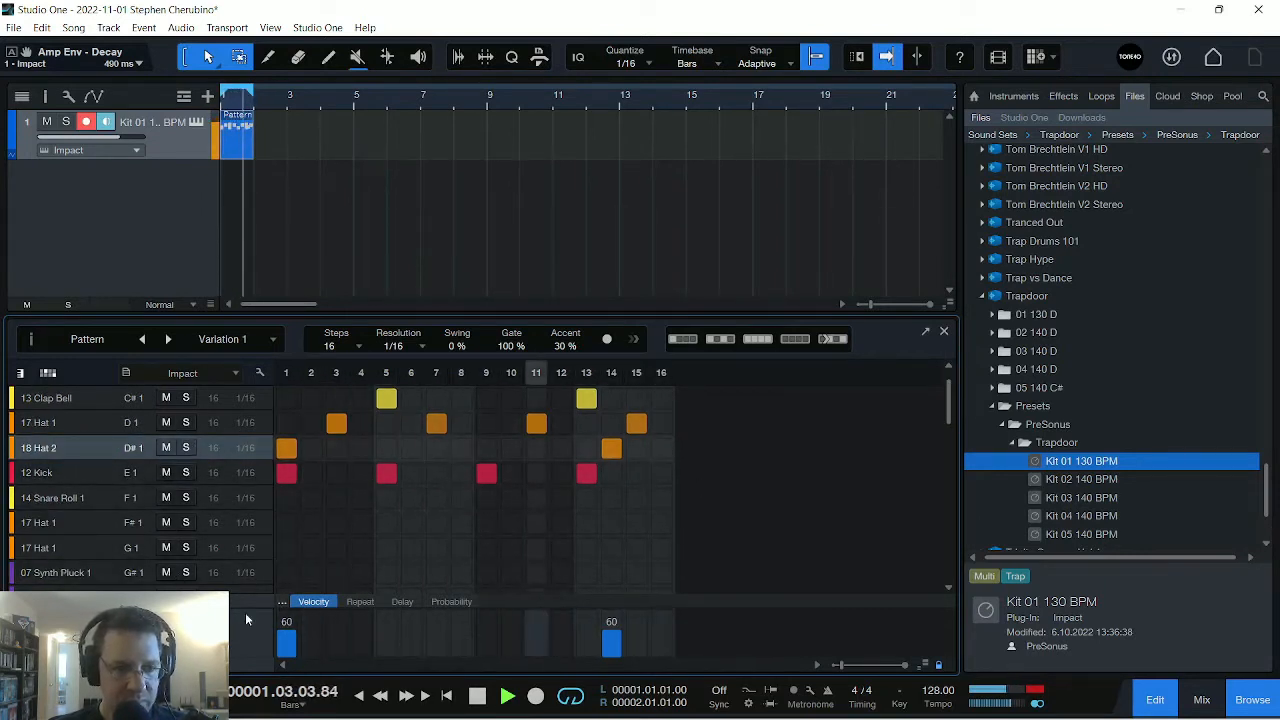
left_click_drag(286, 645, 310, 648)
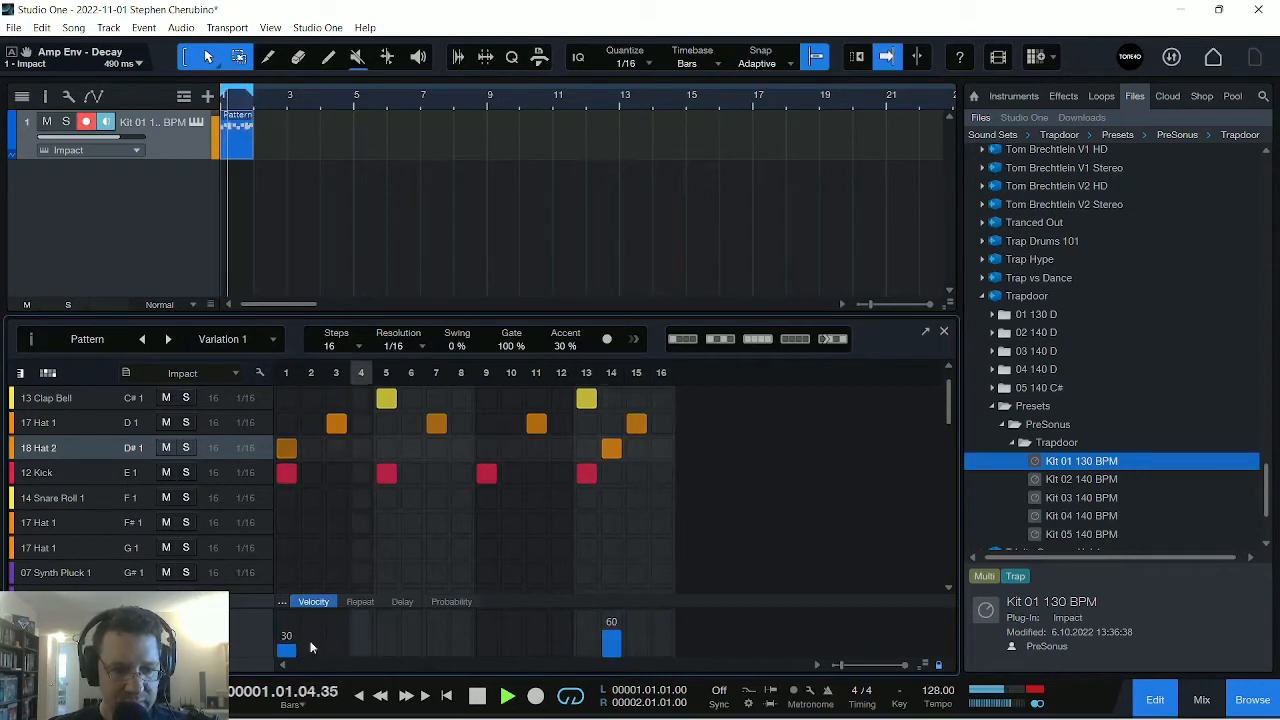
left_click(611, 646)
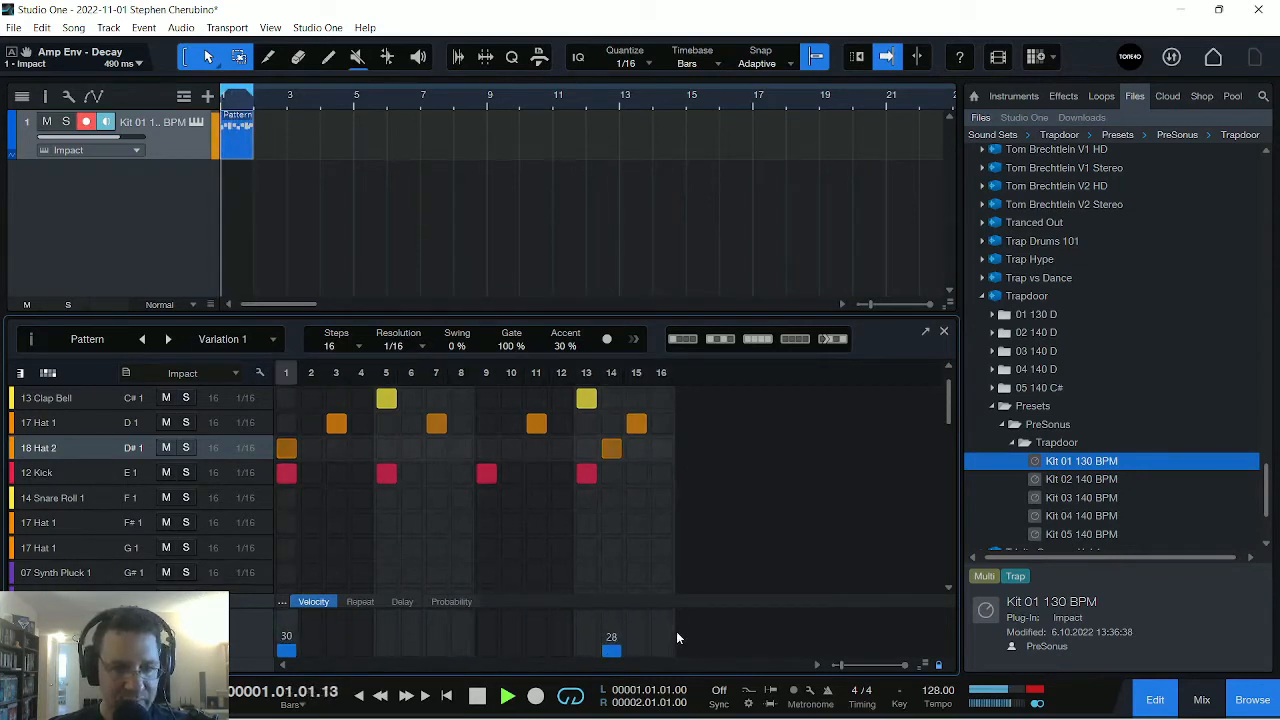
Audition the kit's 07 Synth Pluck 1, Drum Stack, Bass+Brass+Orch and 09 Synth Voice pads.
scroll(81, 532, "down", 4)
left_click(66, 500)
left_click(66, 524)
left_click(64, 546)
scroll(62, 553, "down", 5)
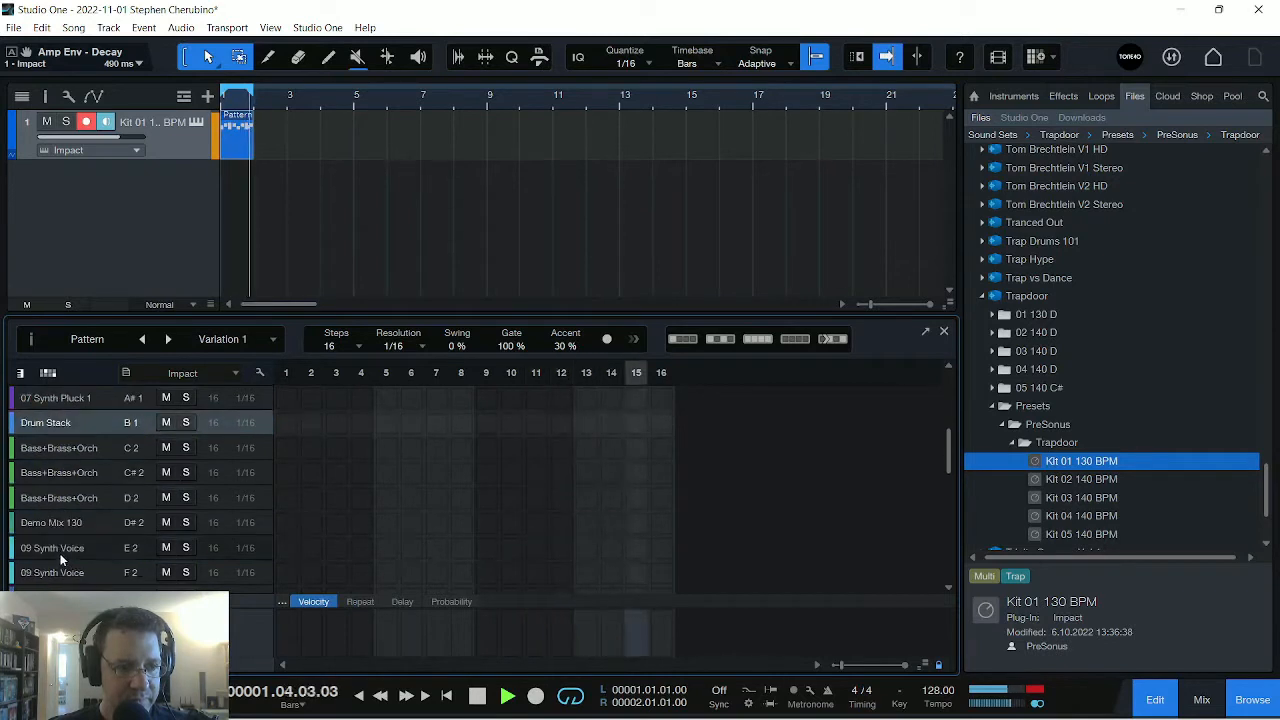
left_click(64, 500)
left_click(88, 574)
left_click(50, 502)
left_click(70, 572)
Audition the kit's 06 Choir High and 08 Synth Pluck 2 pads.
scroll(70, 548, "down", 4)
left_click(60, 547)
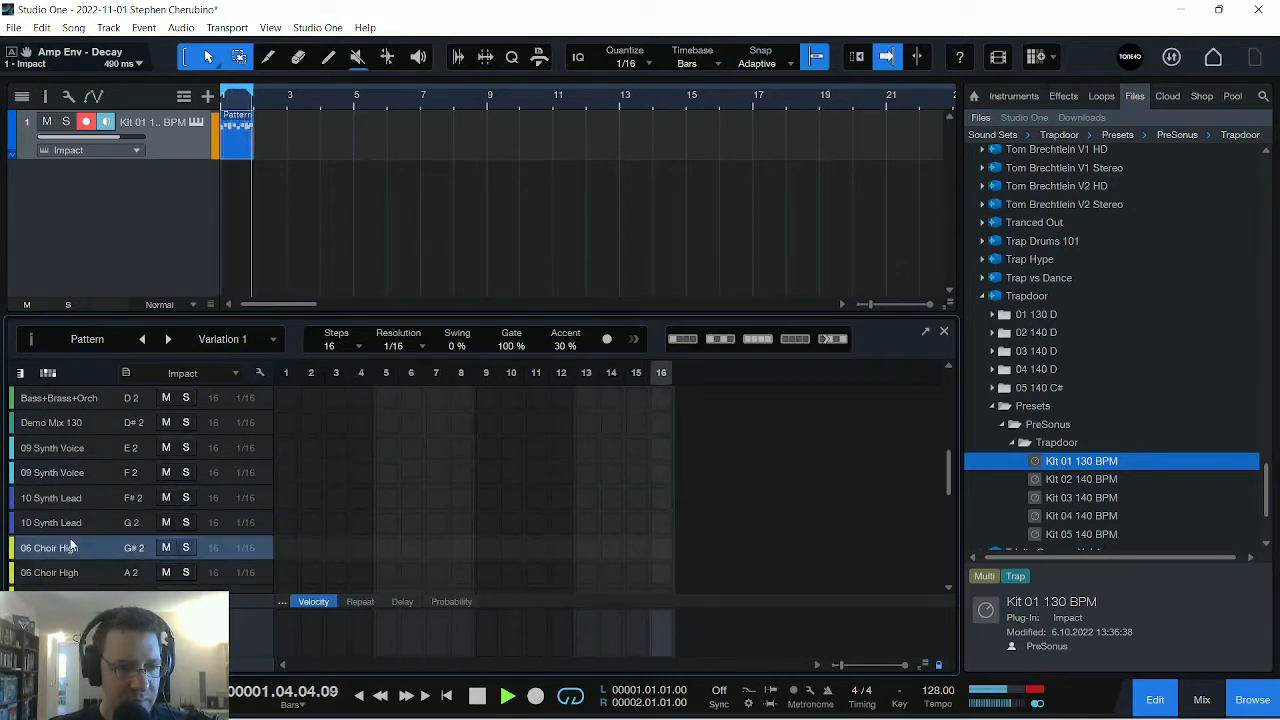
left_click(60, 572)
left_click(52, 470)
scroll(58, 490, "down", 6)
left_click(64, 547)
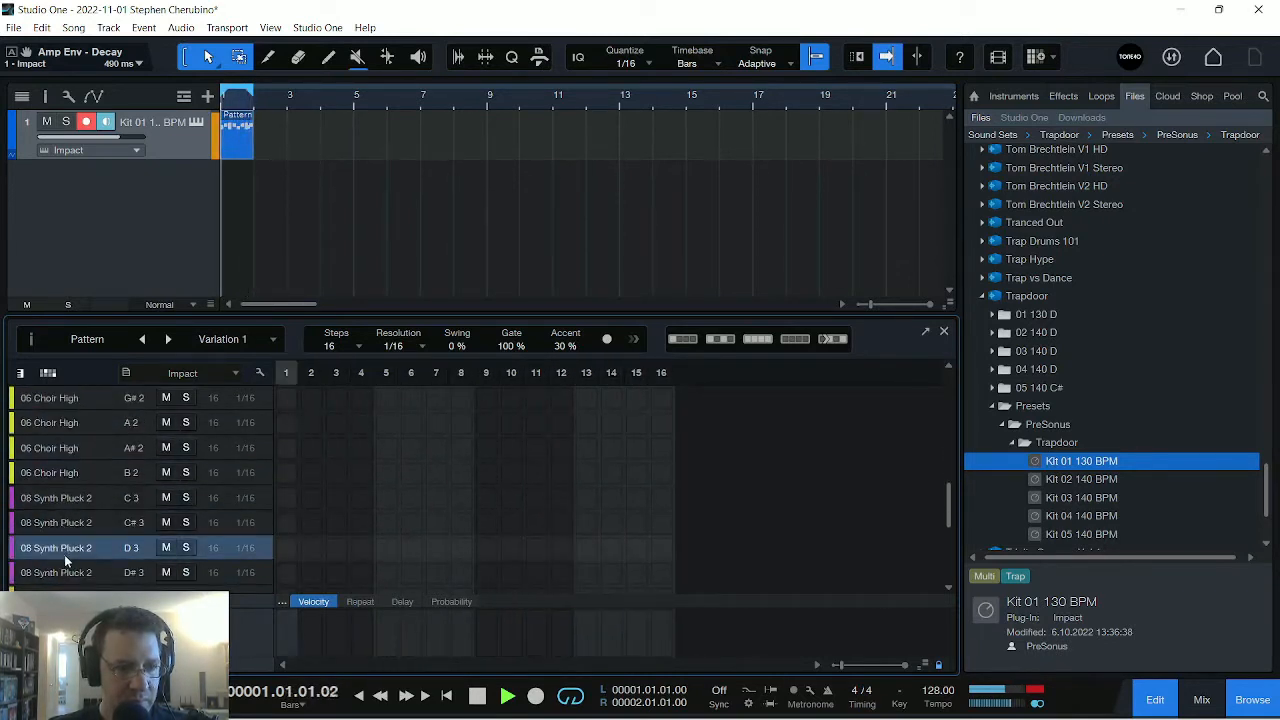
Audition the choir, crash and ride pads and place the G#3 19 Ride Bell on step 1.
scroll(64, 552, "down", 7)
left_click(76, 546)
left_click(56, 518)
left_click(62, 477)
left_click(65, 517)
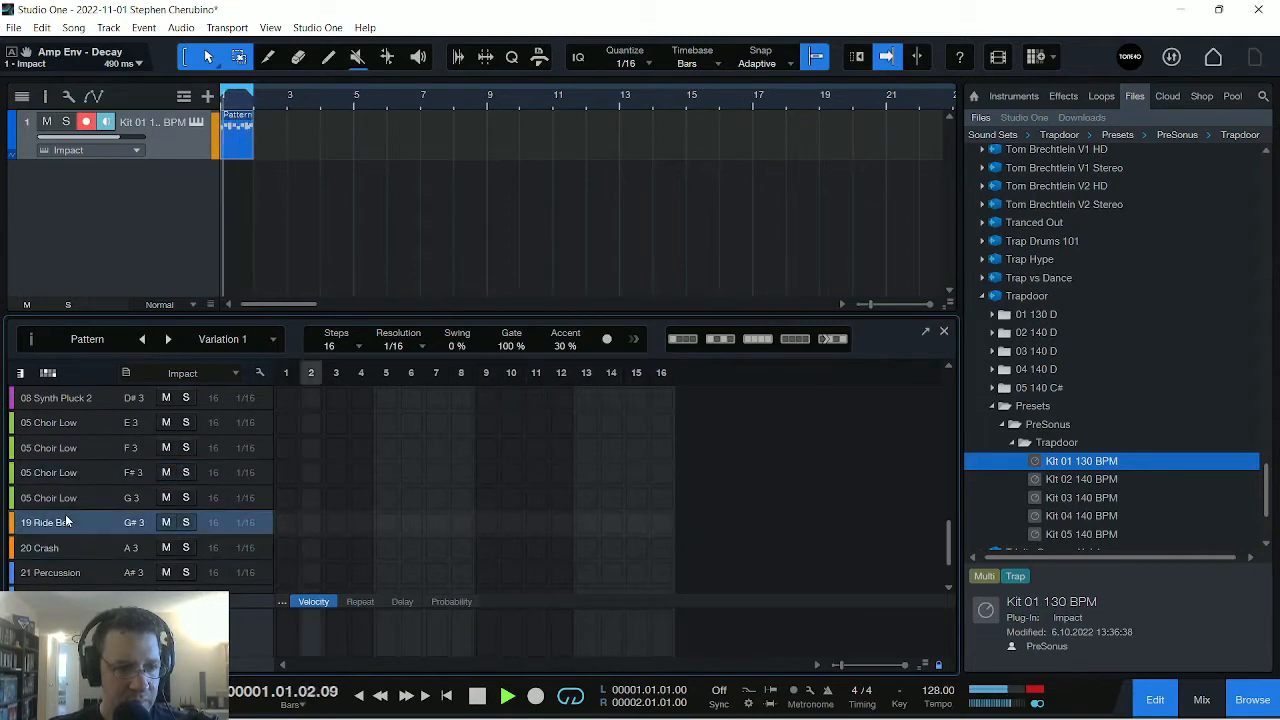
left_click(287, 523)
Audition the 21 Percussion, 22 Gun Cock and 23 Gun Shot pads at the end of the kit.
scroll(73, 520, "down", 3)
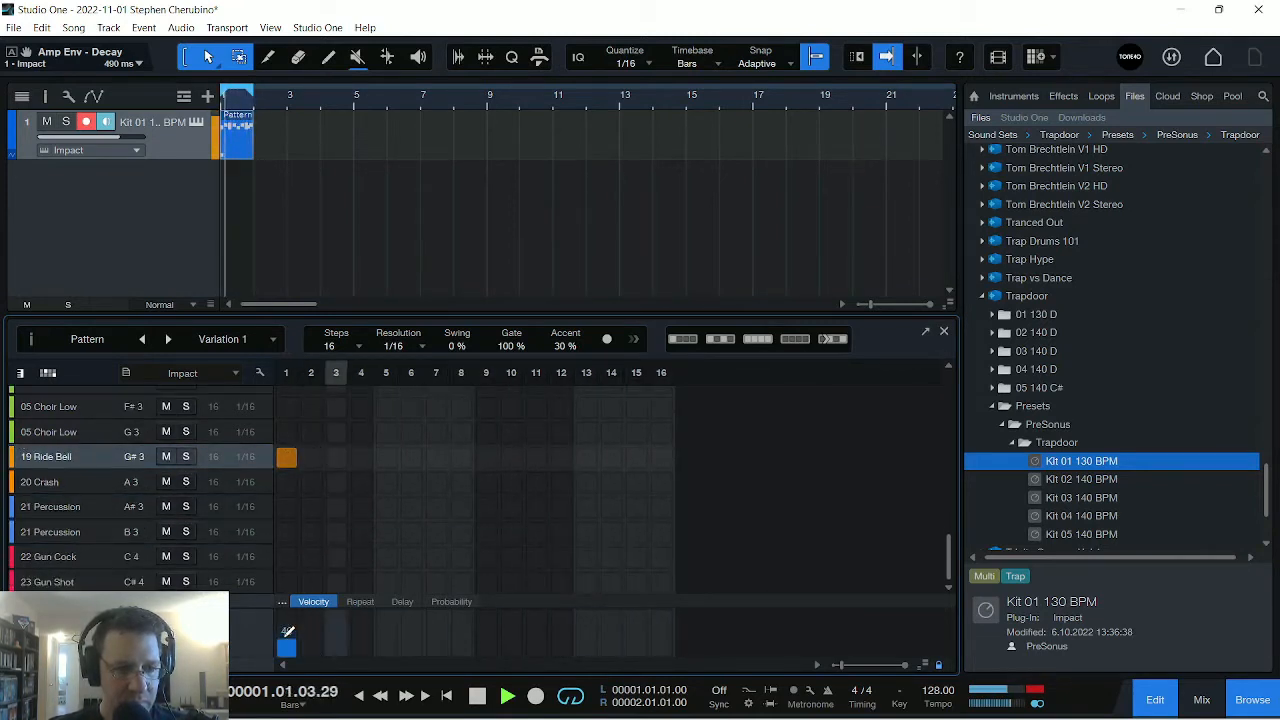
left_click(65, 532)
left_click(62, 507)
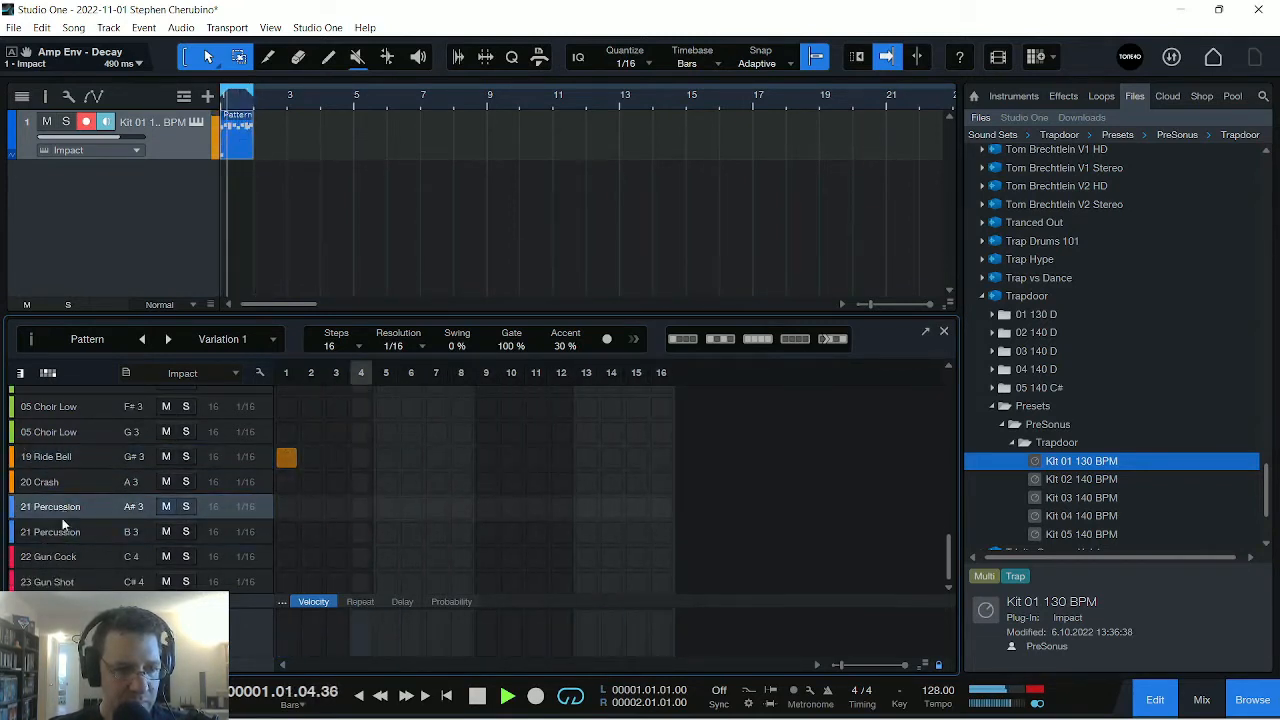
left_click(68, 557)
left_click(86, 583)
Audition the clap, hat and snare roll pads, place the F1 14 Snare Roll 1 on step 13, and stop playback.
scroll(58, 528, "up", 15)
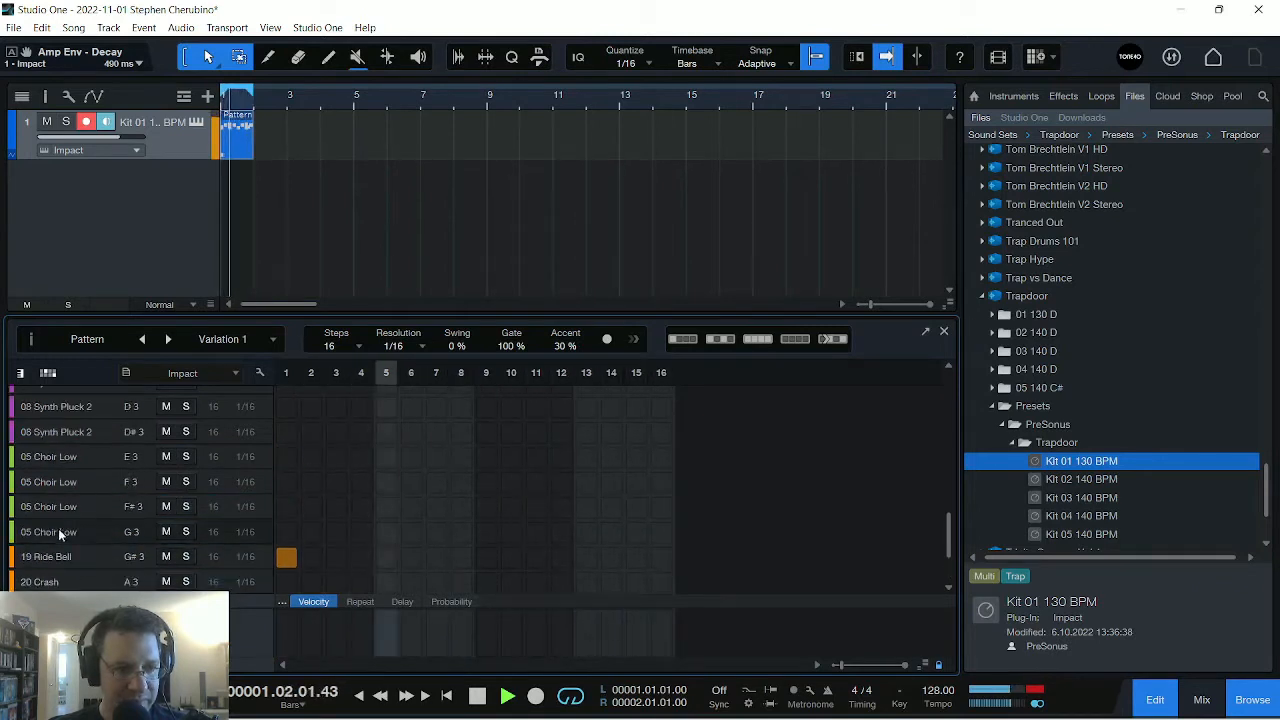
left_click(72, 450)
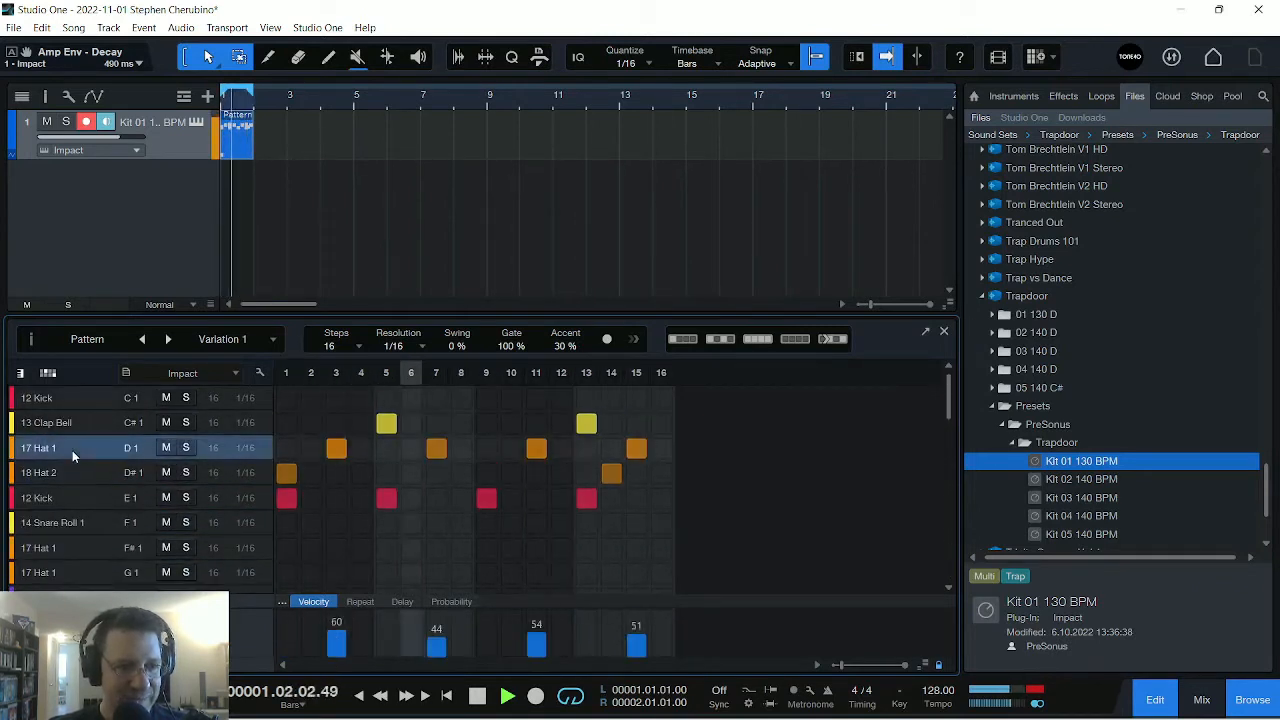
left_click(65, 413)
left_click(68, 524)
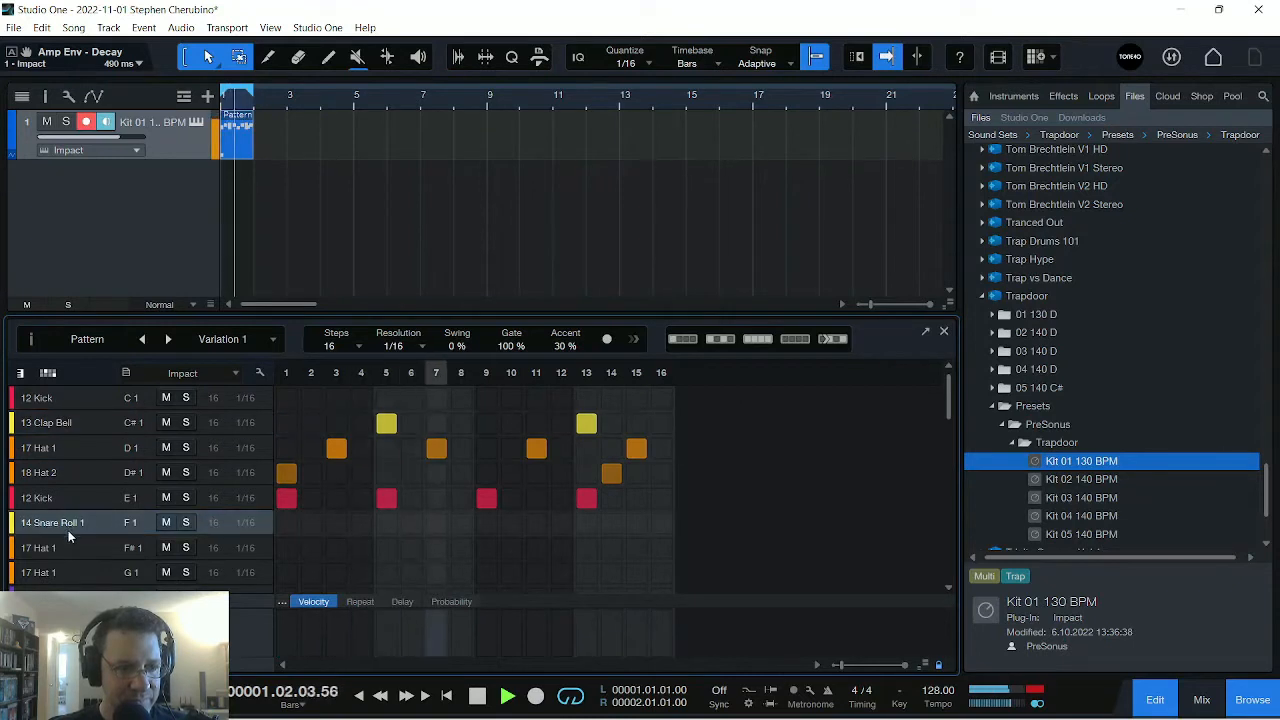
left_click(587, 522)
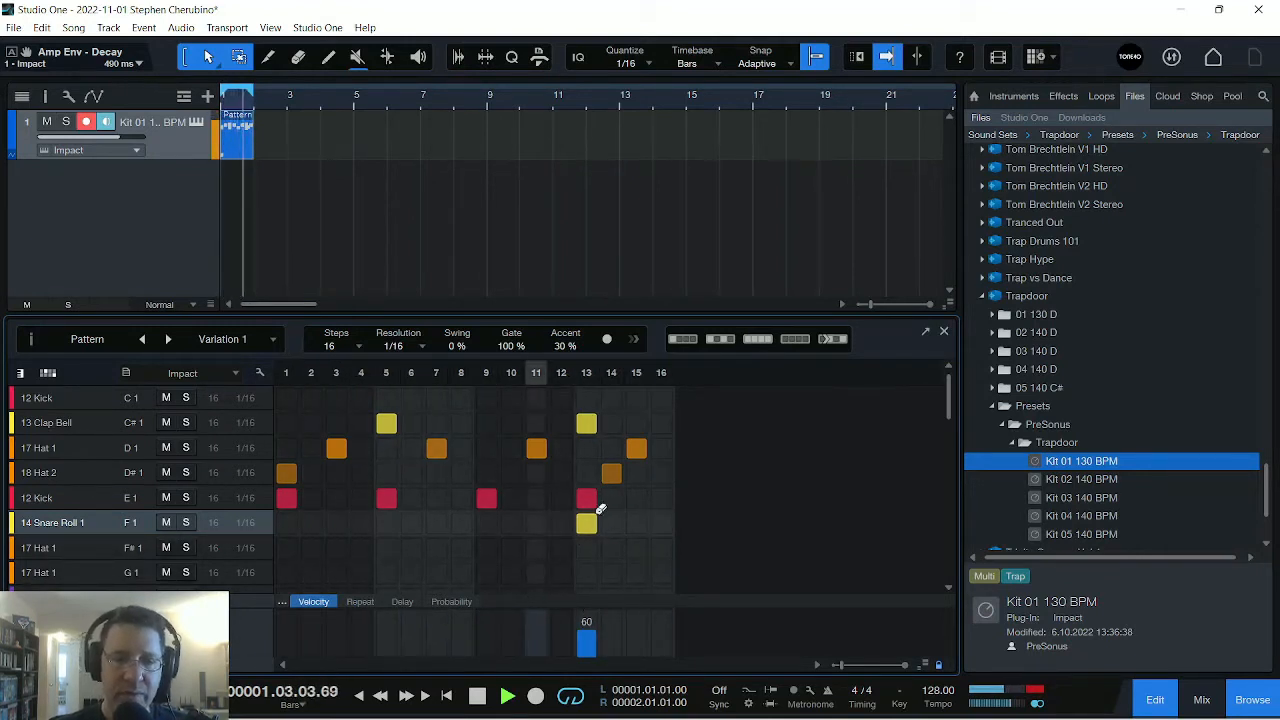
key("space")
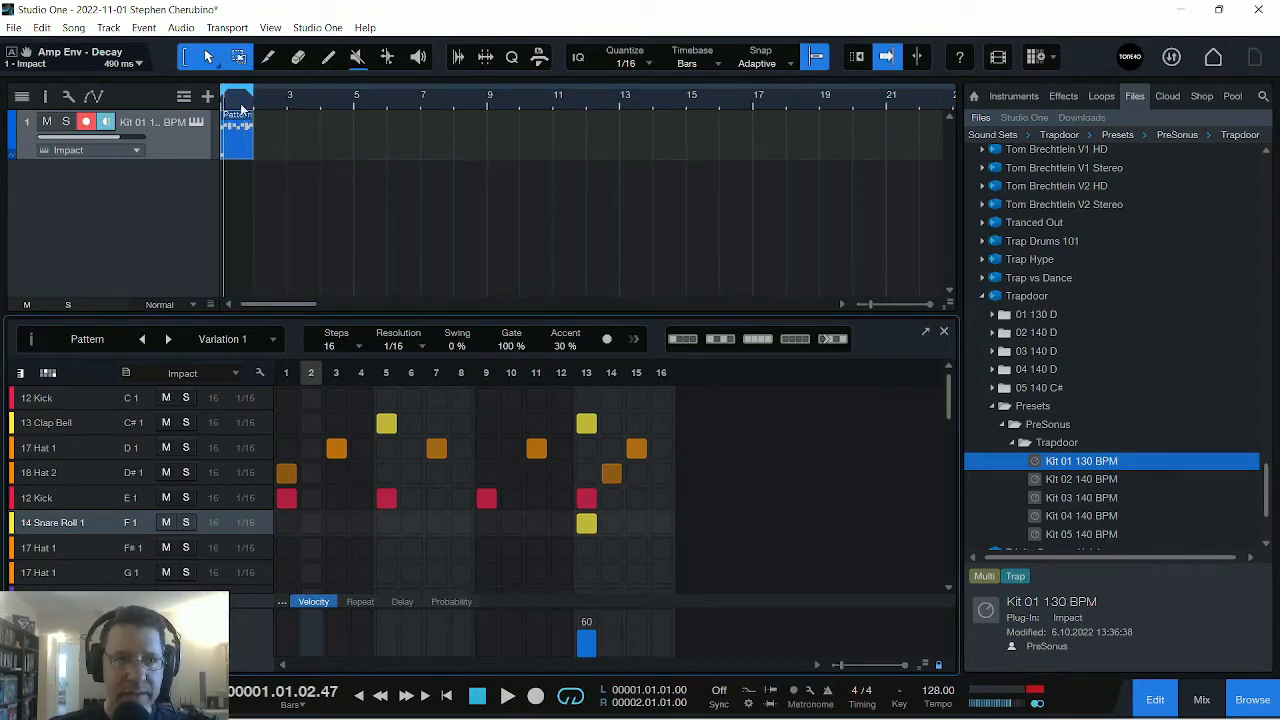
Add PreSonus SampleOne as a new instrument track below the Impact track, keeping the browser clear of its window.
left_click_drag(241, 102, 537, 148)
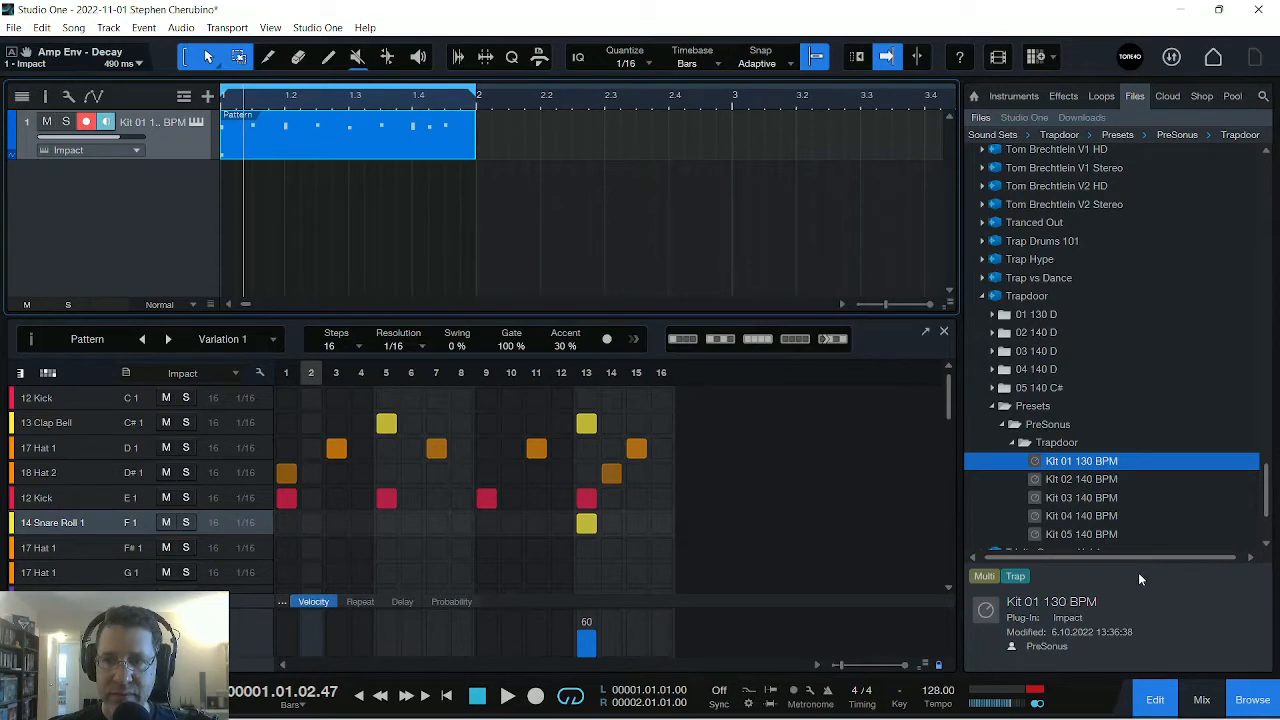
left_click(995, 406)
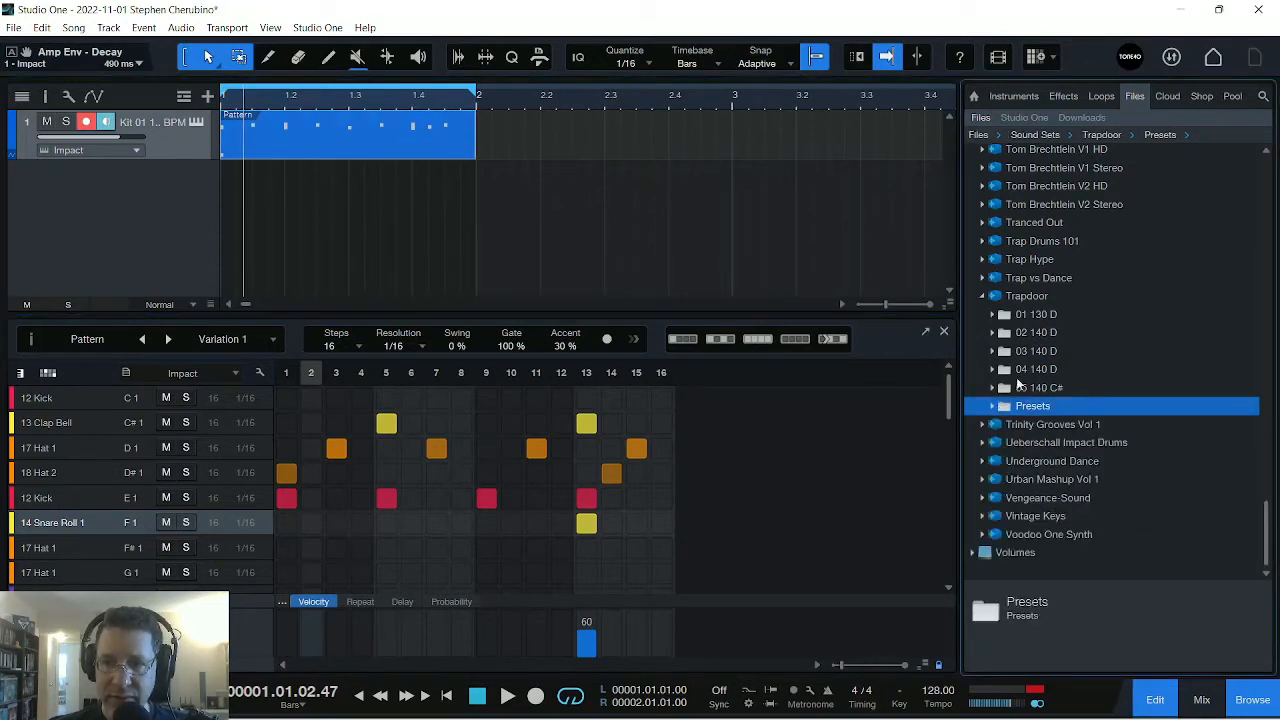
left_click(1014, 98)
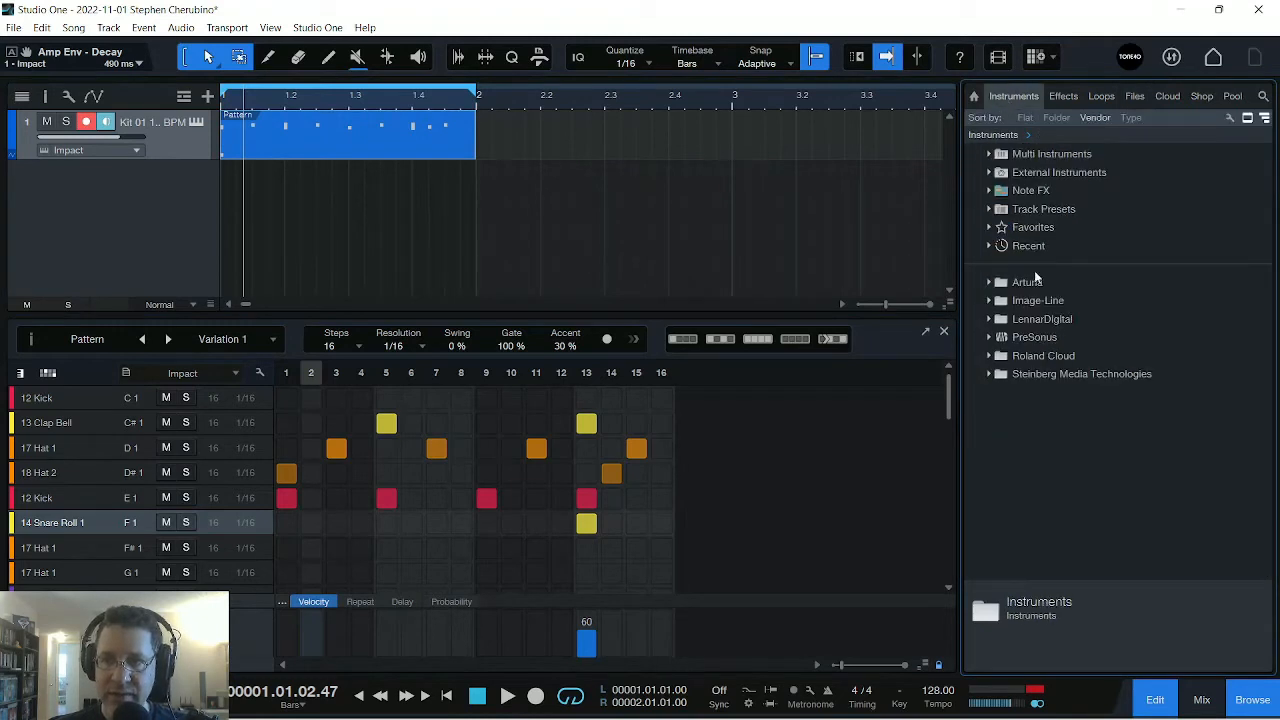
left_click(990, 339)
scroll(1057, 450, "down", 5)
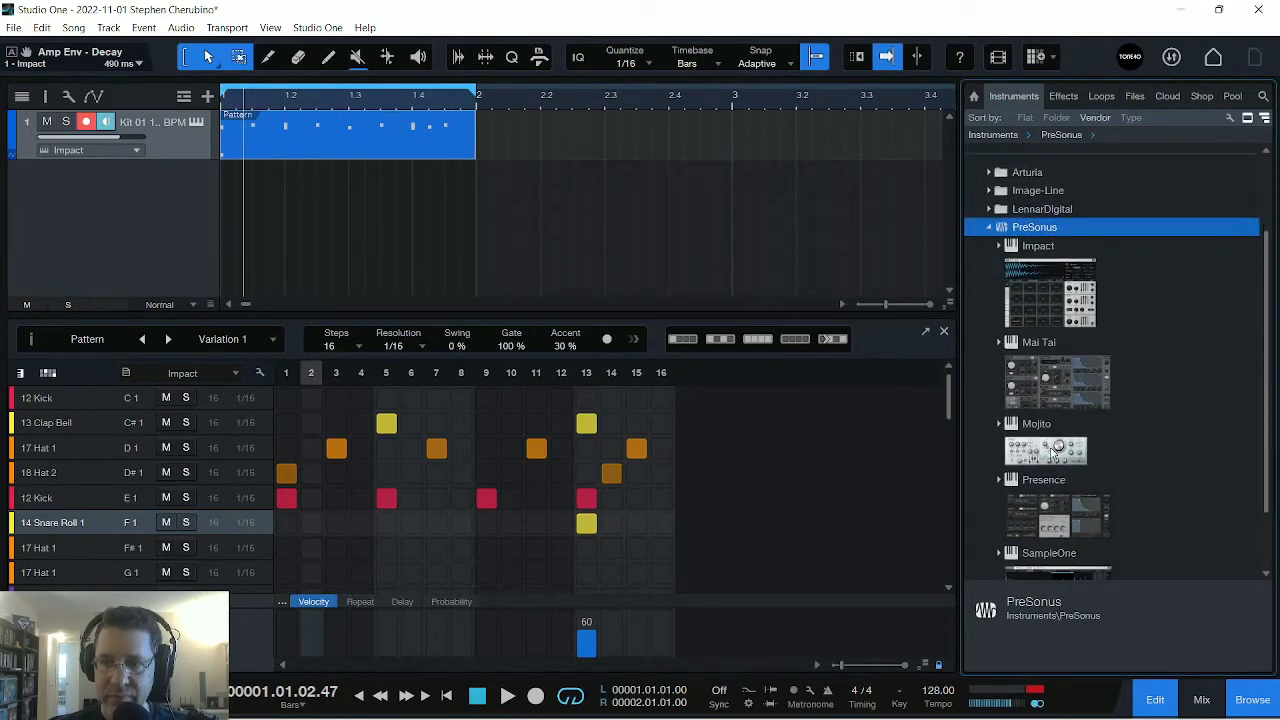
left_click_drag(1050, 505, 267, 215)
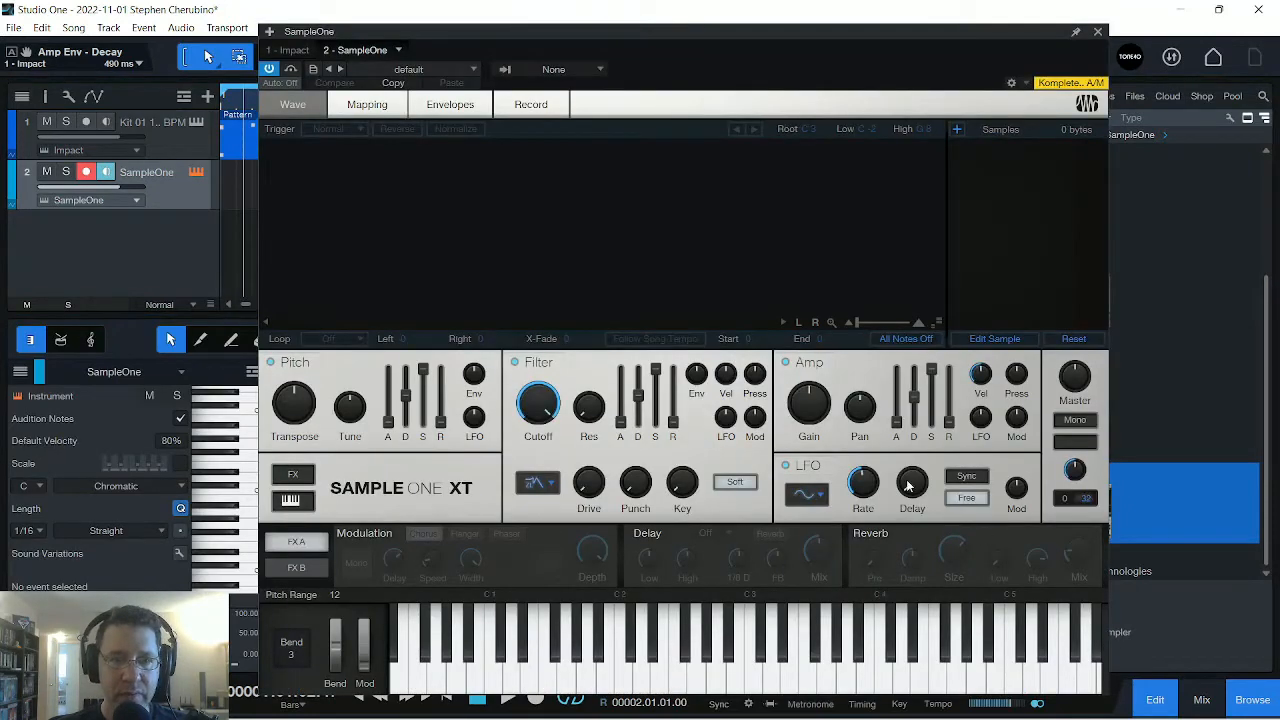
left_click_drag(936, 43, 735, 40)
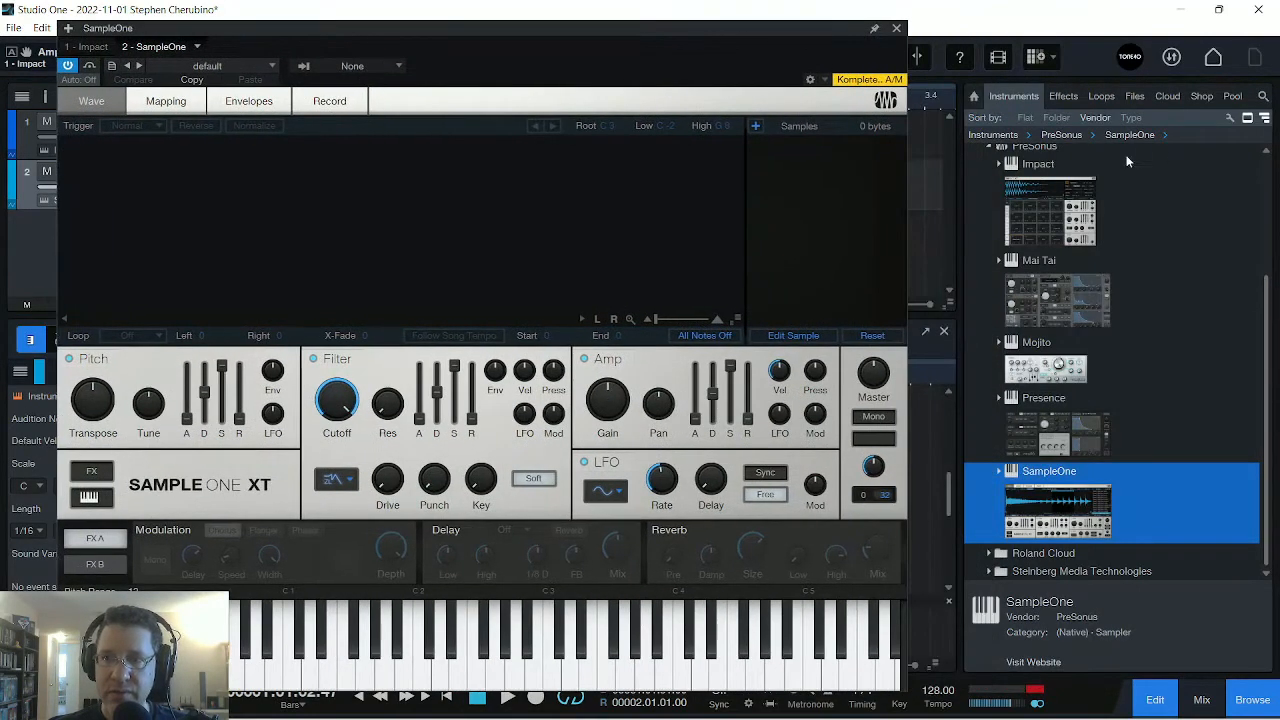
Audition the loops from 03 Orch Hit to 08 Piano in the Trapdoor sound set's 02 140 D folder.
left_click(1135, 96)
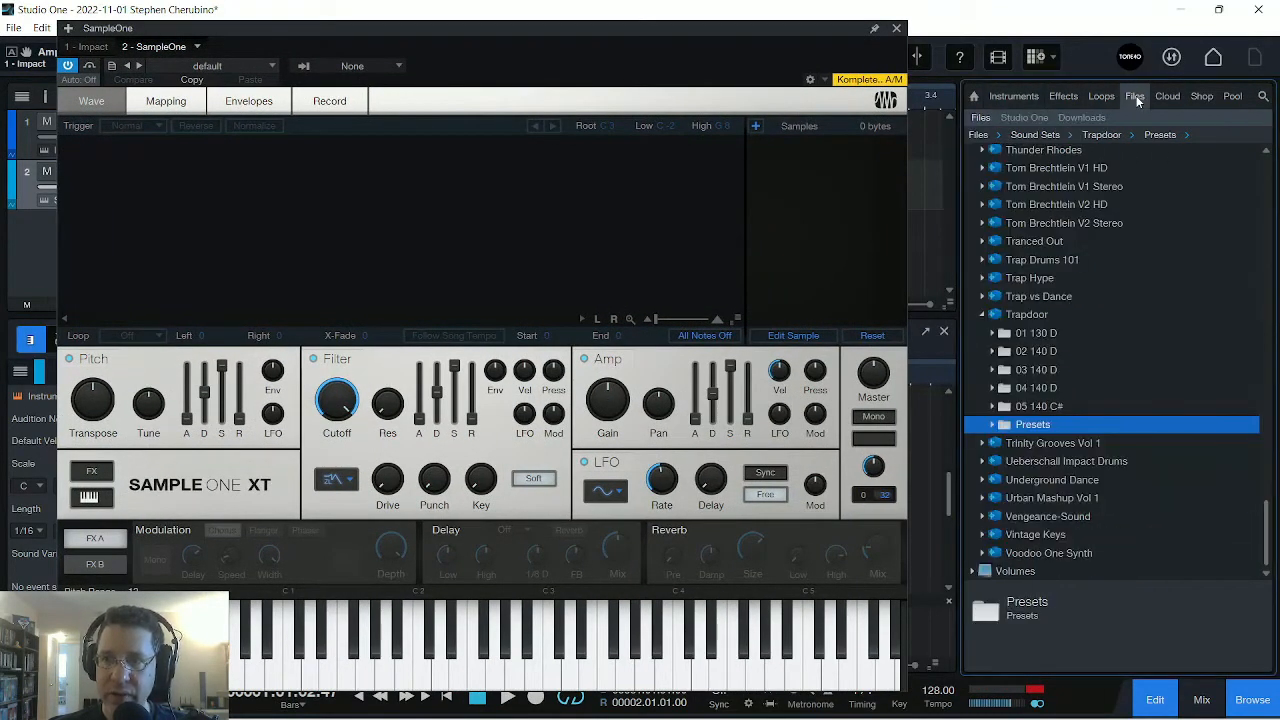
left_click(1000, 354)
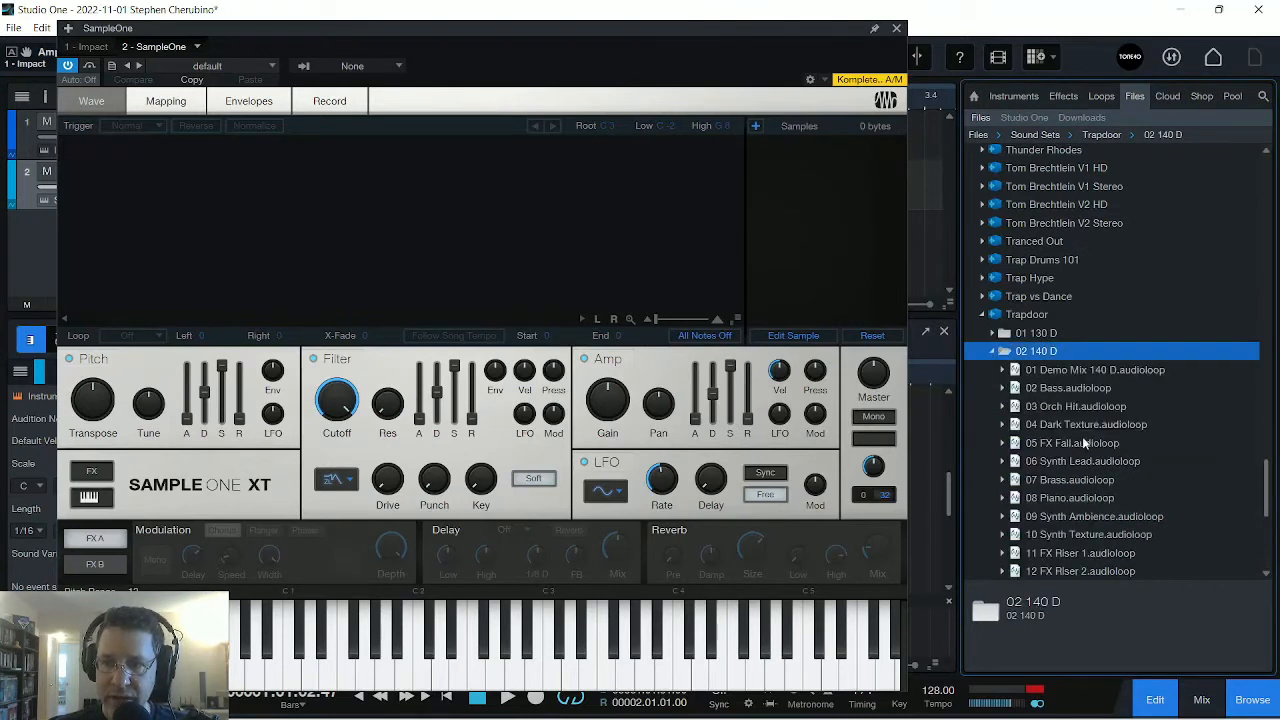
left_click(1031, 410)
left_click(1056, 426)
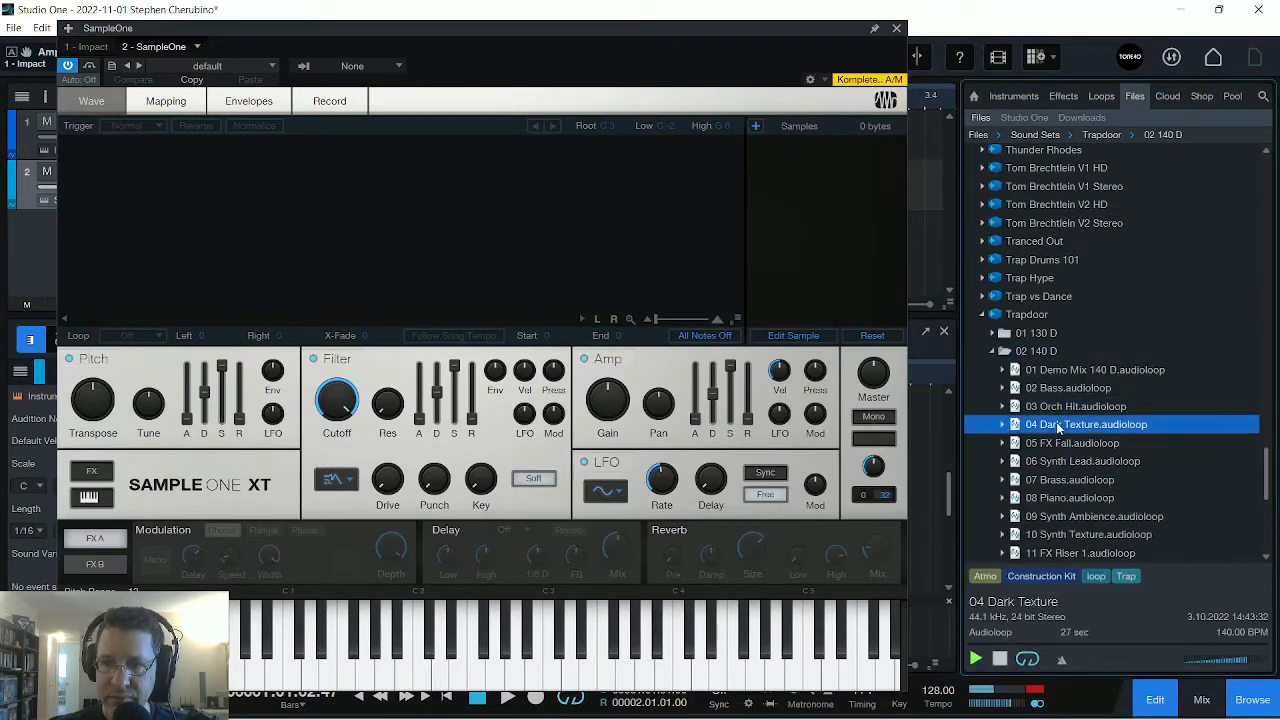
left_click(1061, 444)
left_click(1066, 462)
left_click(1075, 482)
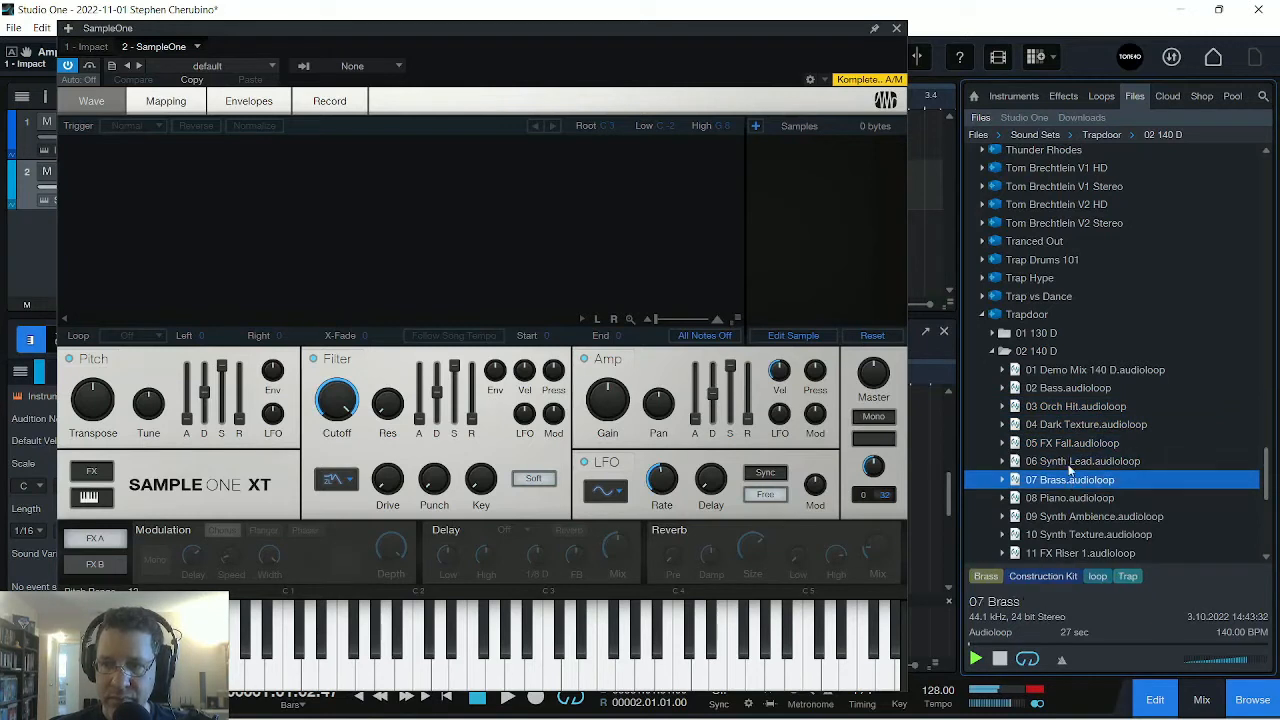
left_click(1072, 465)
left_click(1072, 500)
Load the 06 Synth Lead audioloop into the empty SampleOne as its sample and close the instrument window.
left_click(1070, 469)
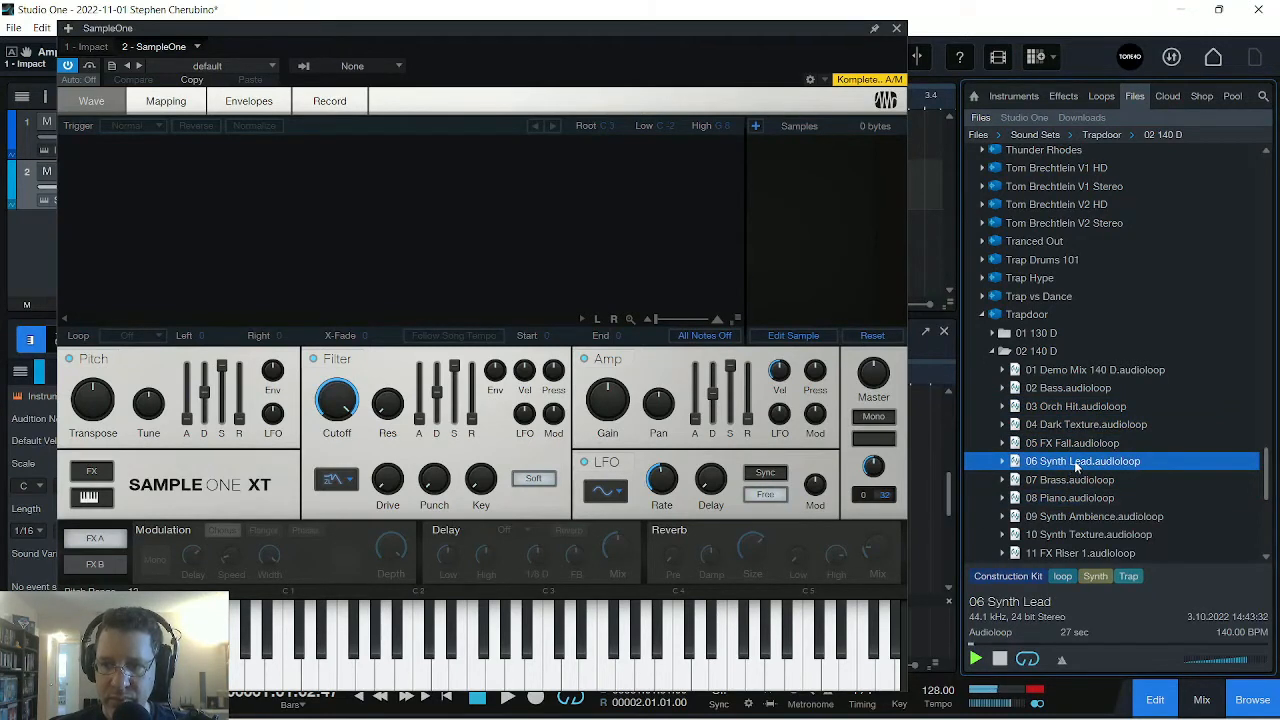
left_click_drag(1077, 466, 351, 221)
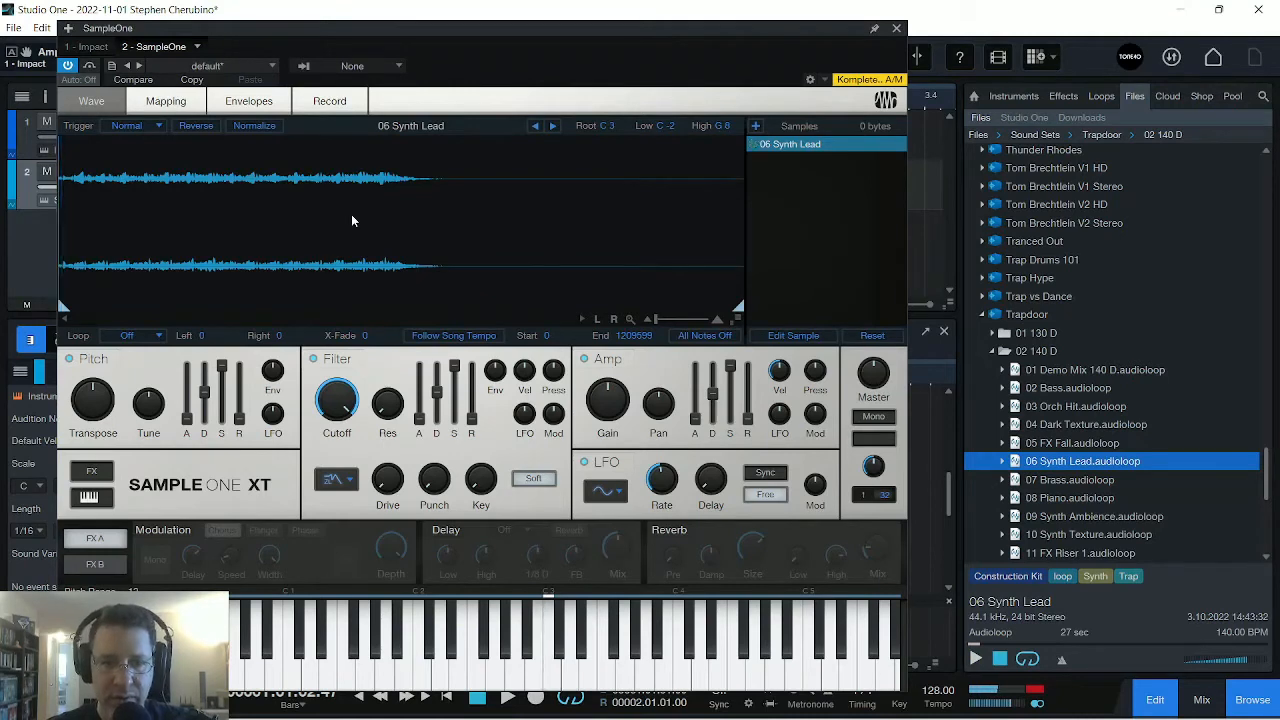
left_click(897, 29)
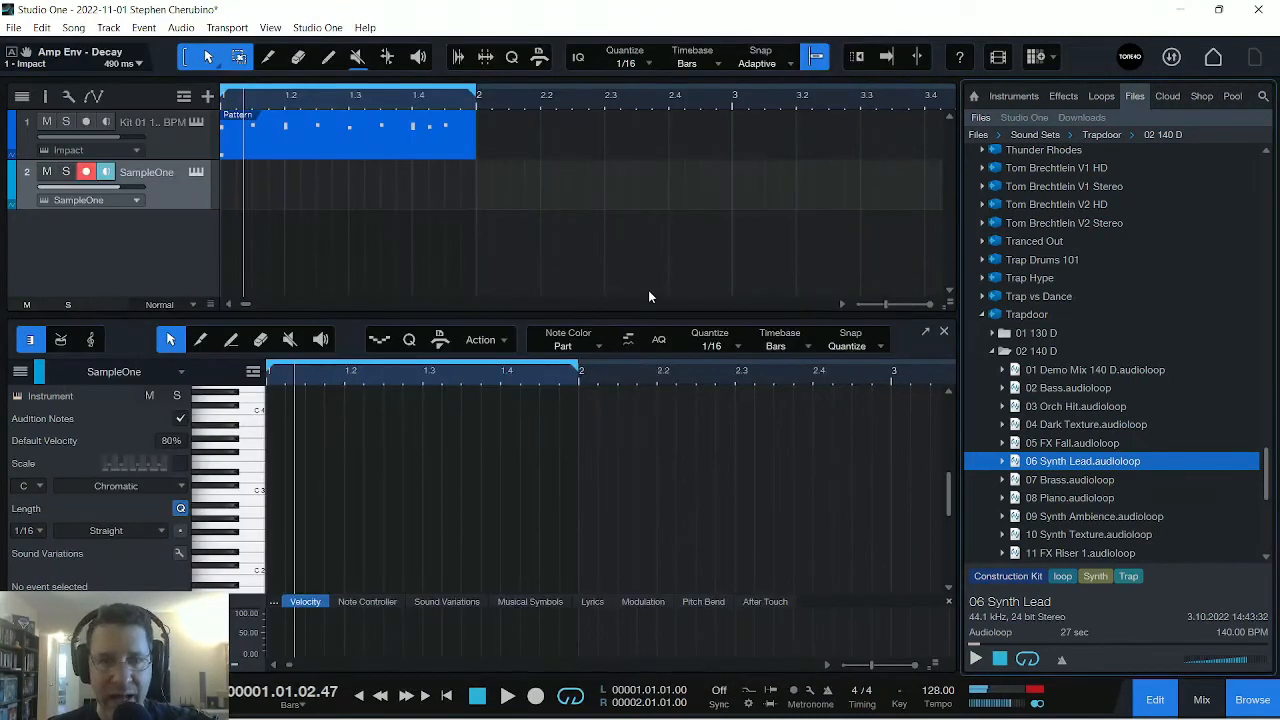
Play a melody on SampleOne over the looping groove, capture it with Retrospective Recording, quantize it and play it back.
key("space")
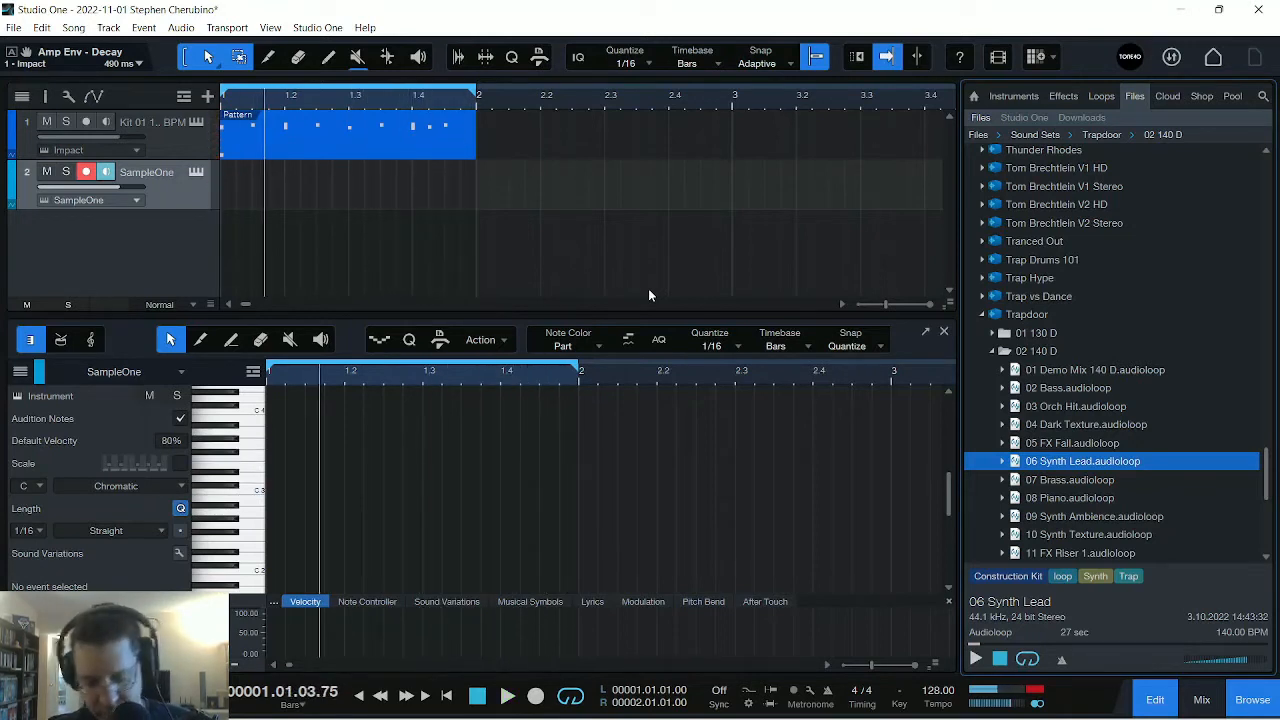
key("space")
key("space")
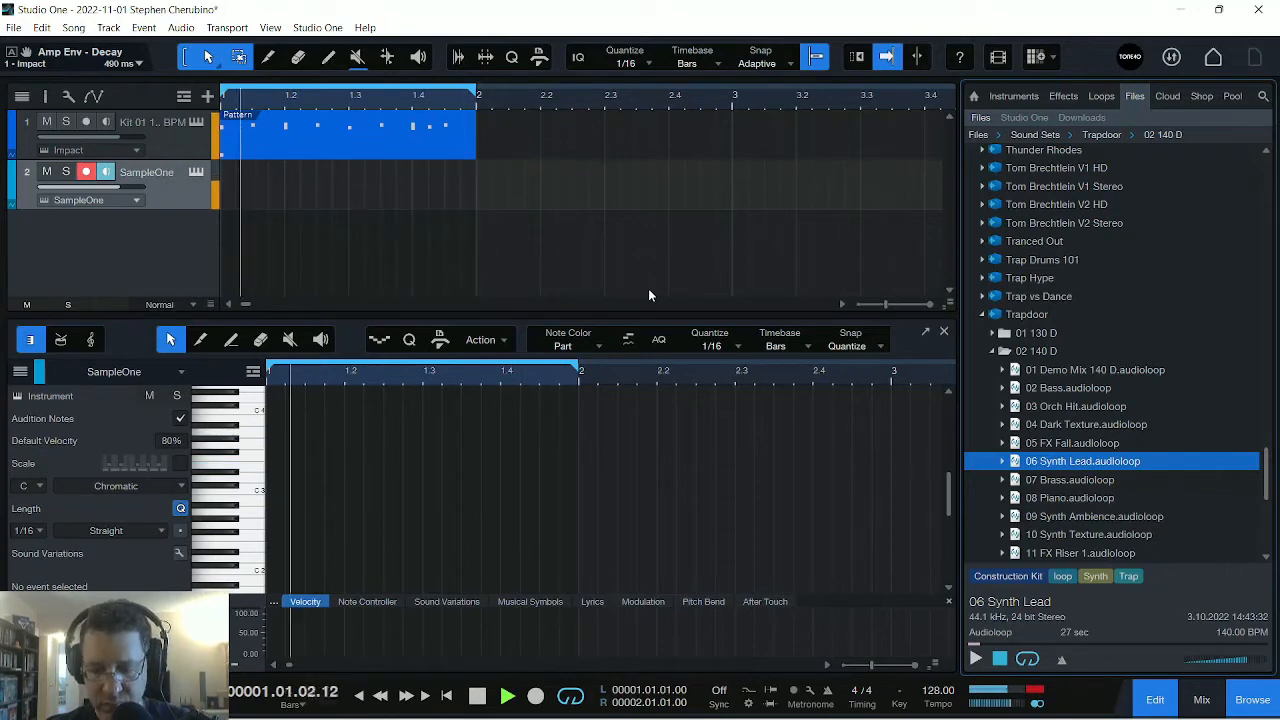
left_click(46, 100)
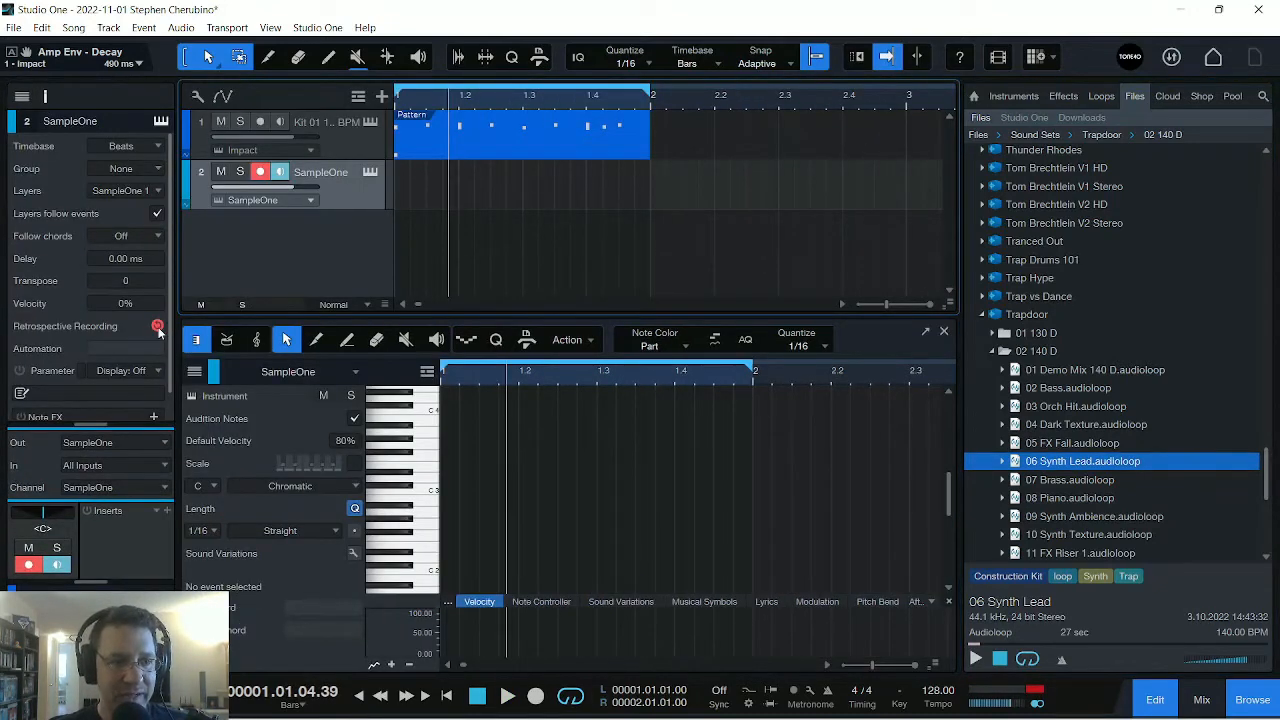
left_click(157, 327)
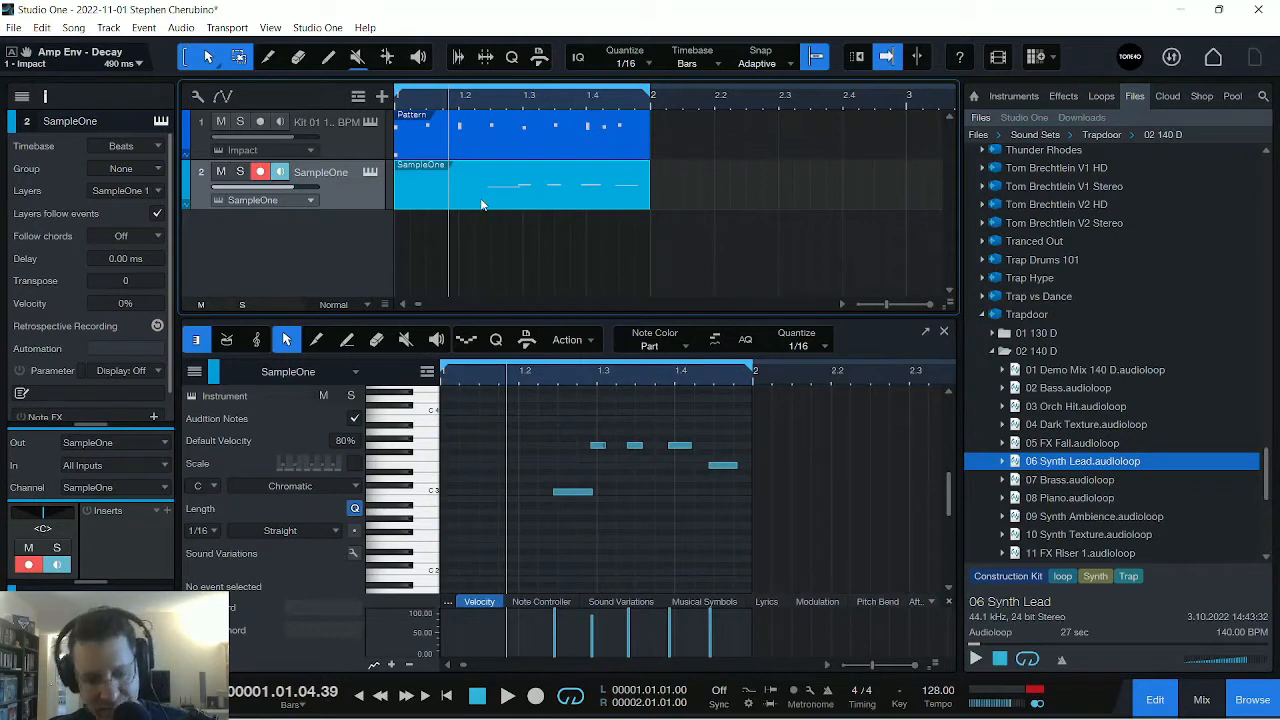
key("space")
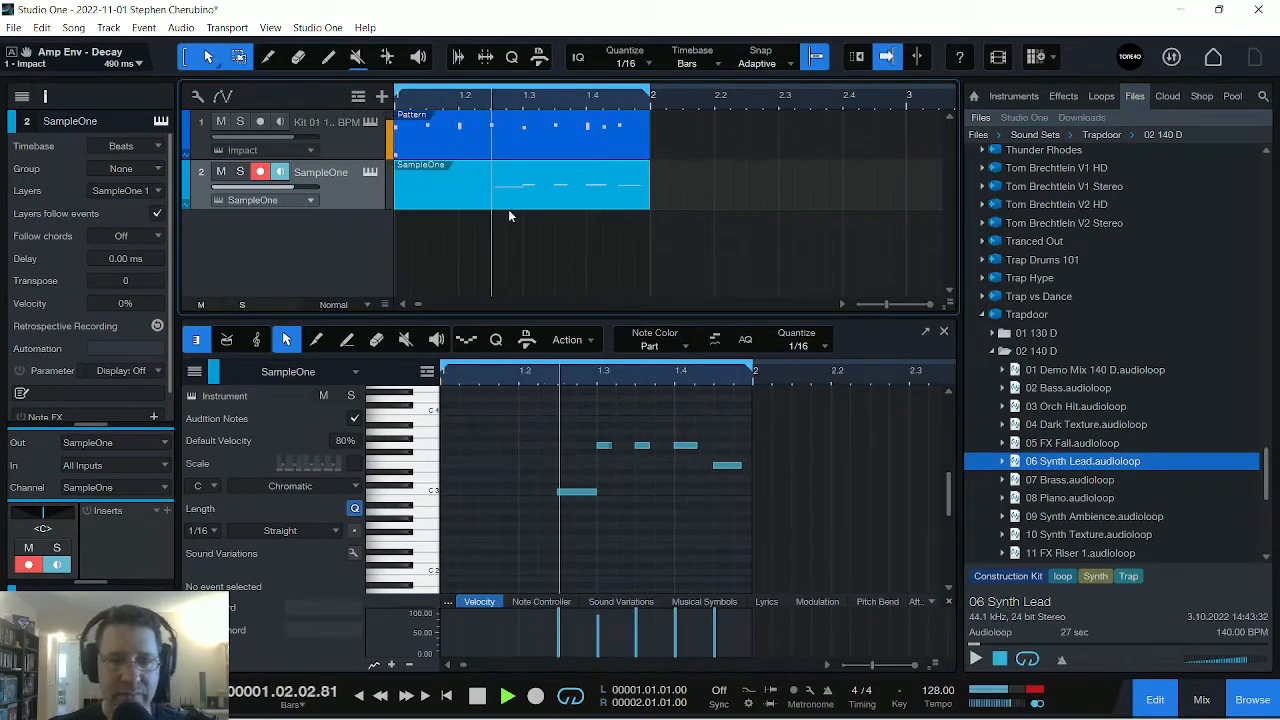
key("space")
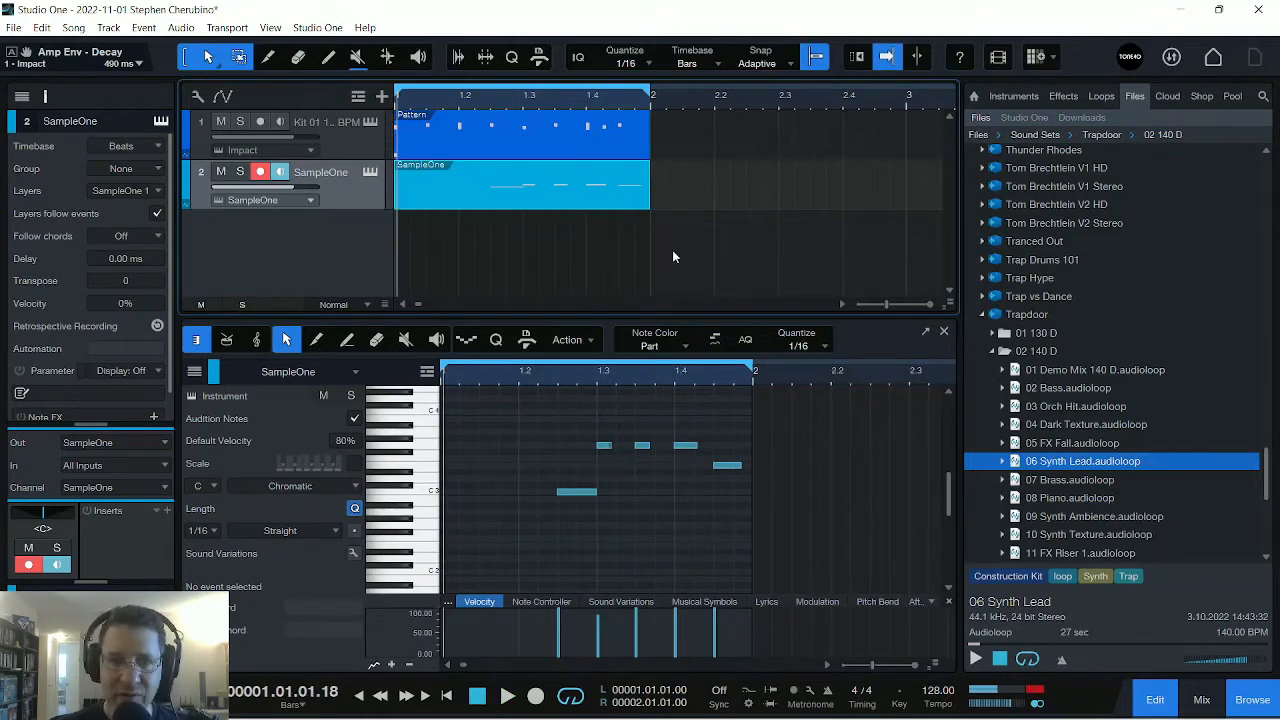
Add a second SampleOne track below the first, load Trapdoor's 02 Bass audioloop from 02 140 D into it, and close its window.
left_click(1014, 96)
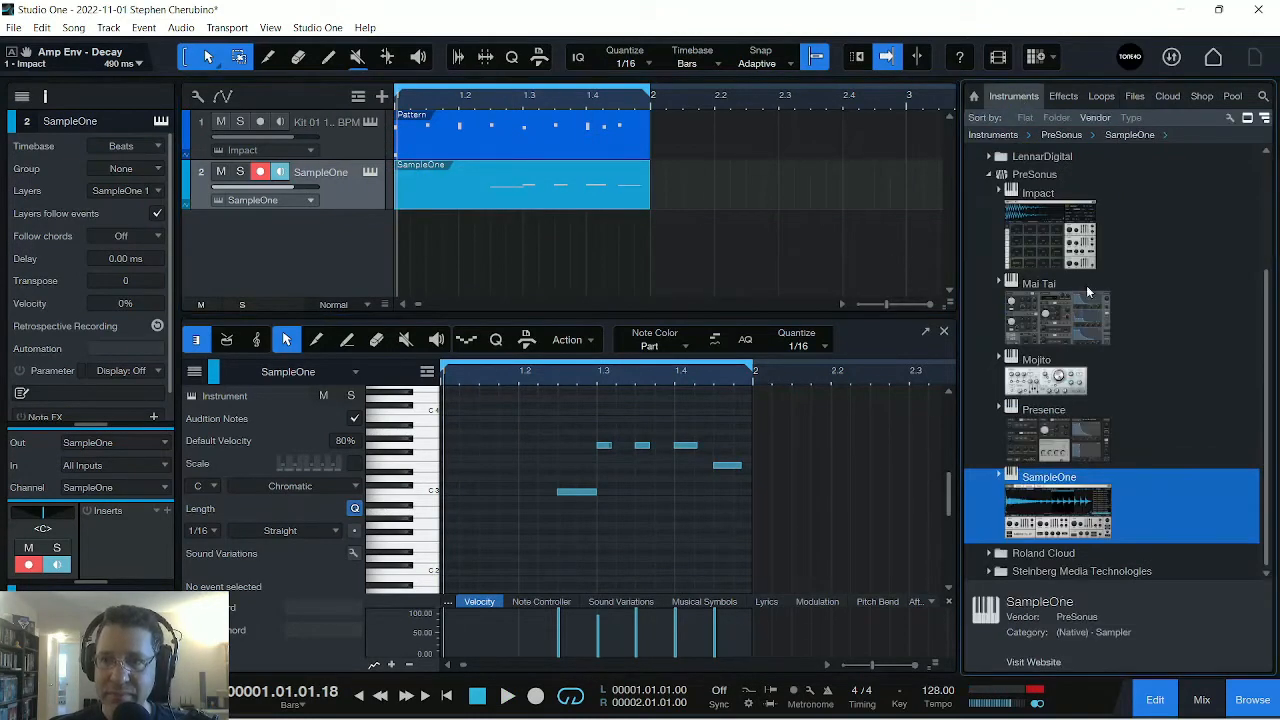
left_click_drag(1073, 520, 405, 273)
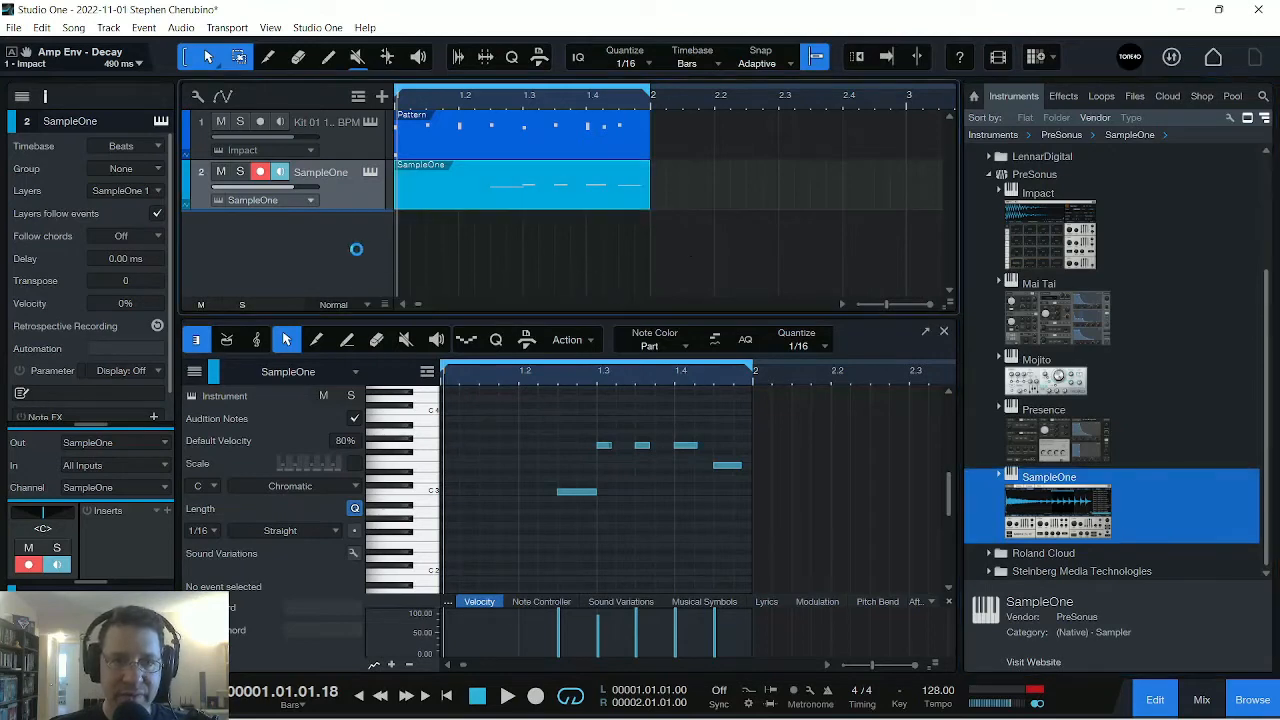
left_click(1097, 96)
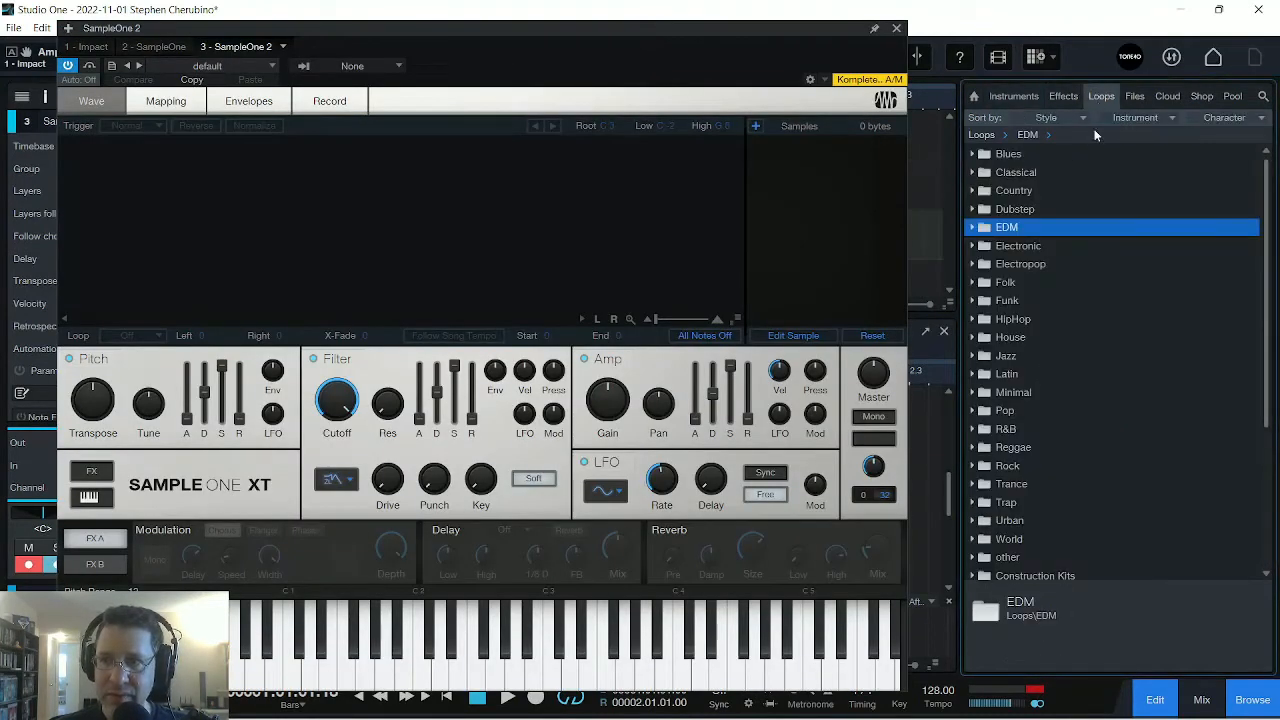
left_click(1134, 96)
scroll(1037, 442, "down", 5)
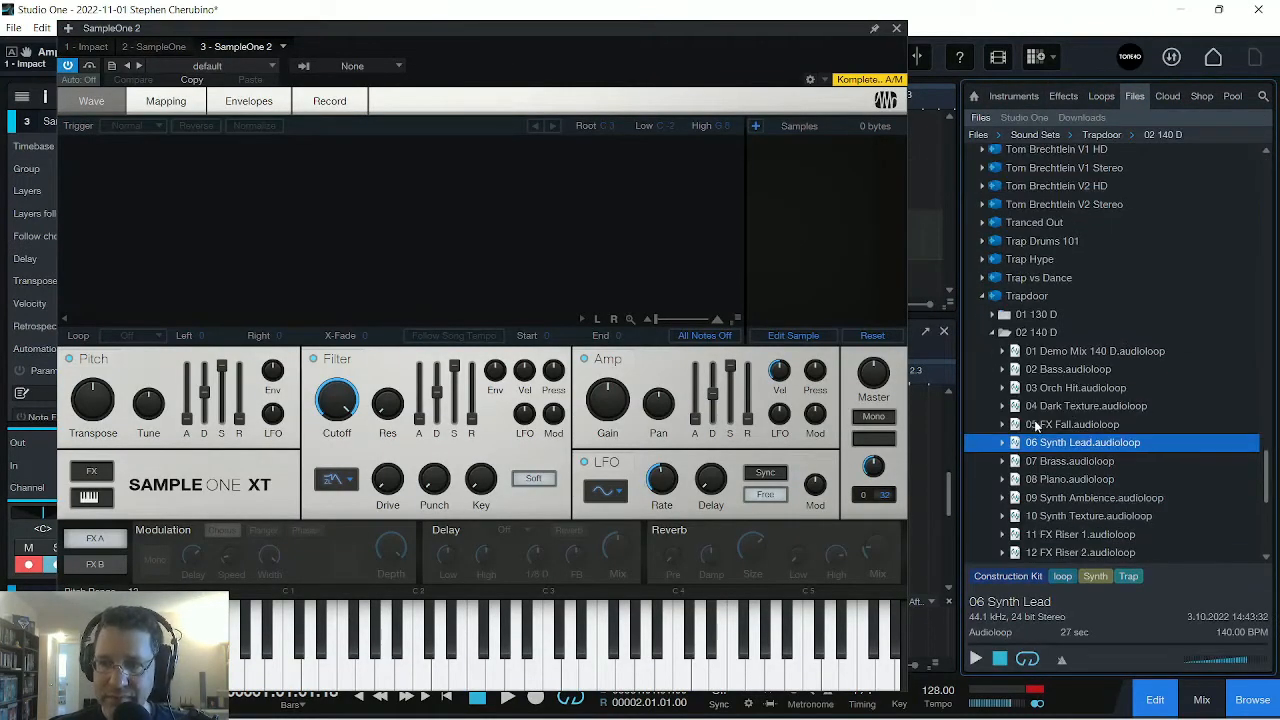
scroll(1022, 378, "up", 2)
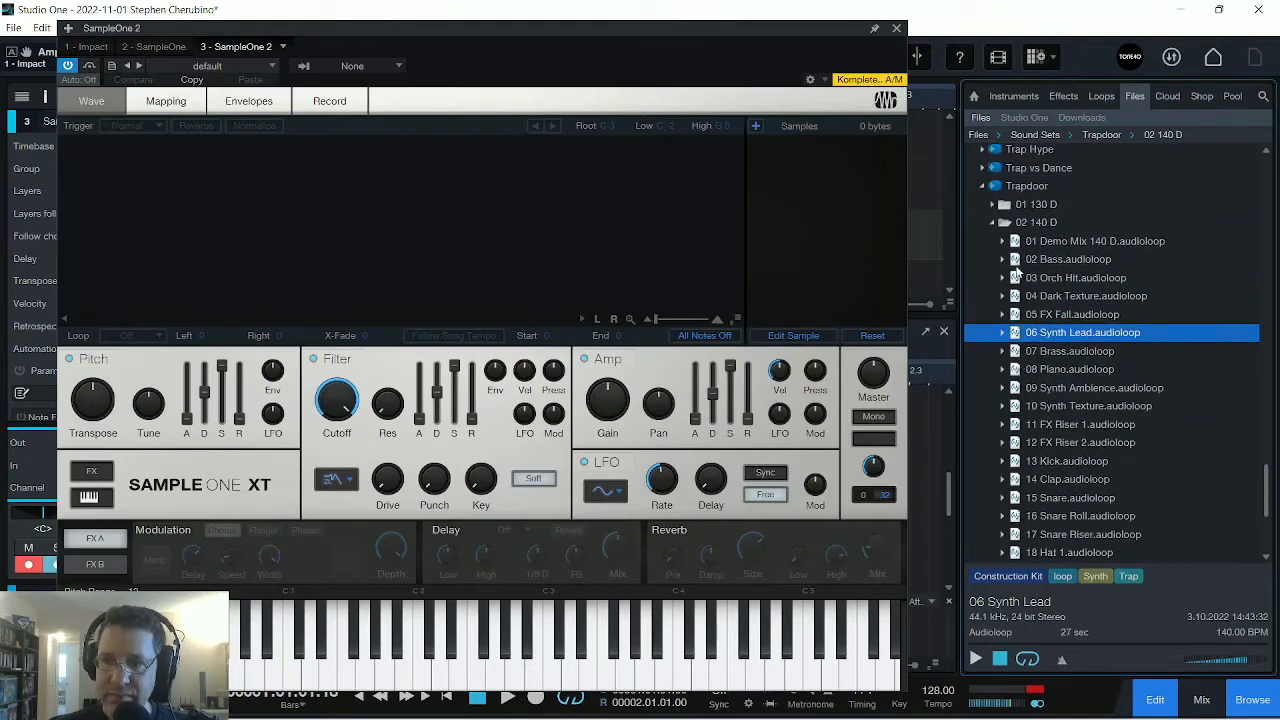
left_click(1040, 261)
left_click_drag(1040, 264, 390, 245)
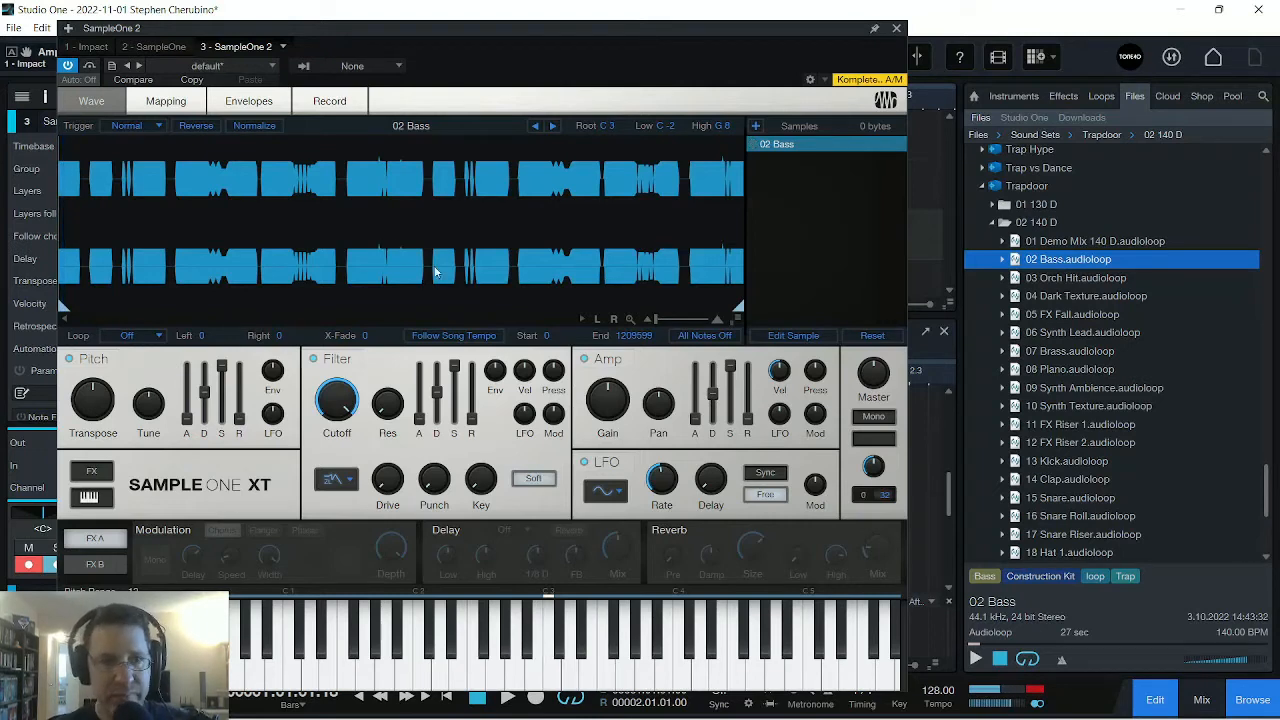
left_click(896, 30)
Duplicate the drum pattern and the SampleOne melody three times each to fill four bars, and extend the loop range to bar 5.
left_click(465, 118)
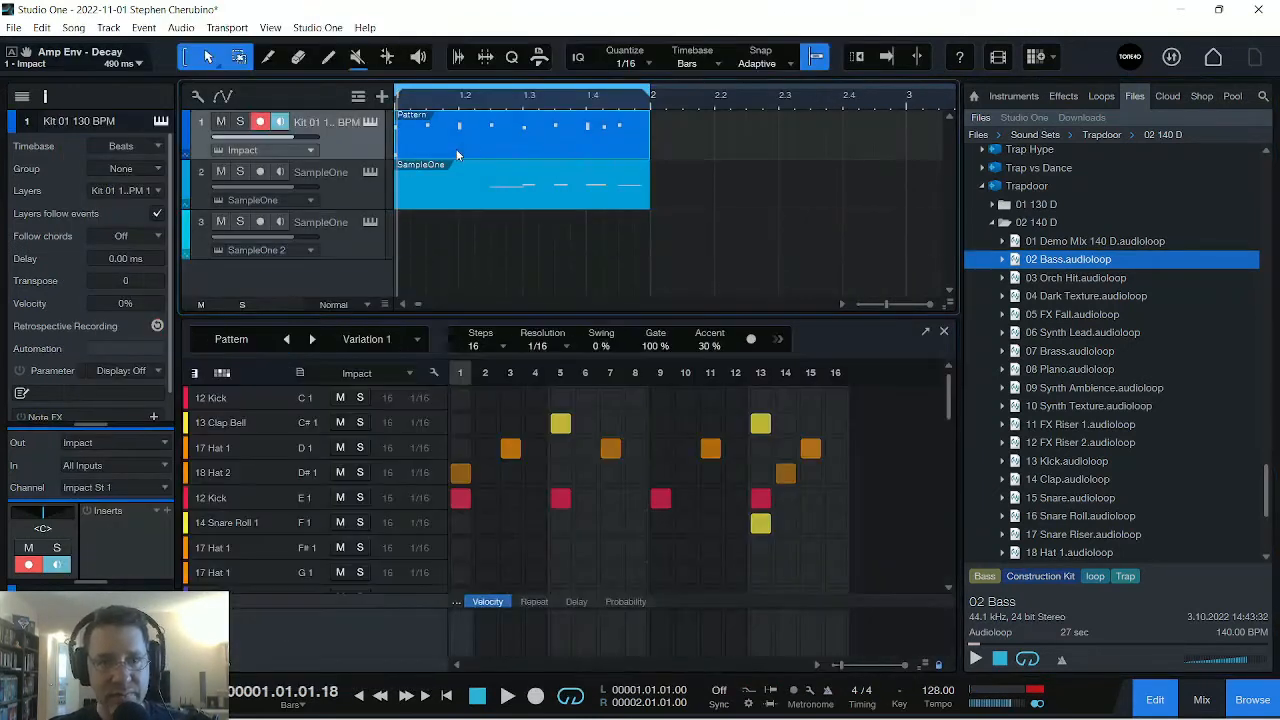
left_click_drag(447, 96, 436, 79)
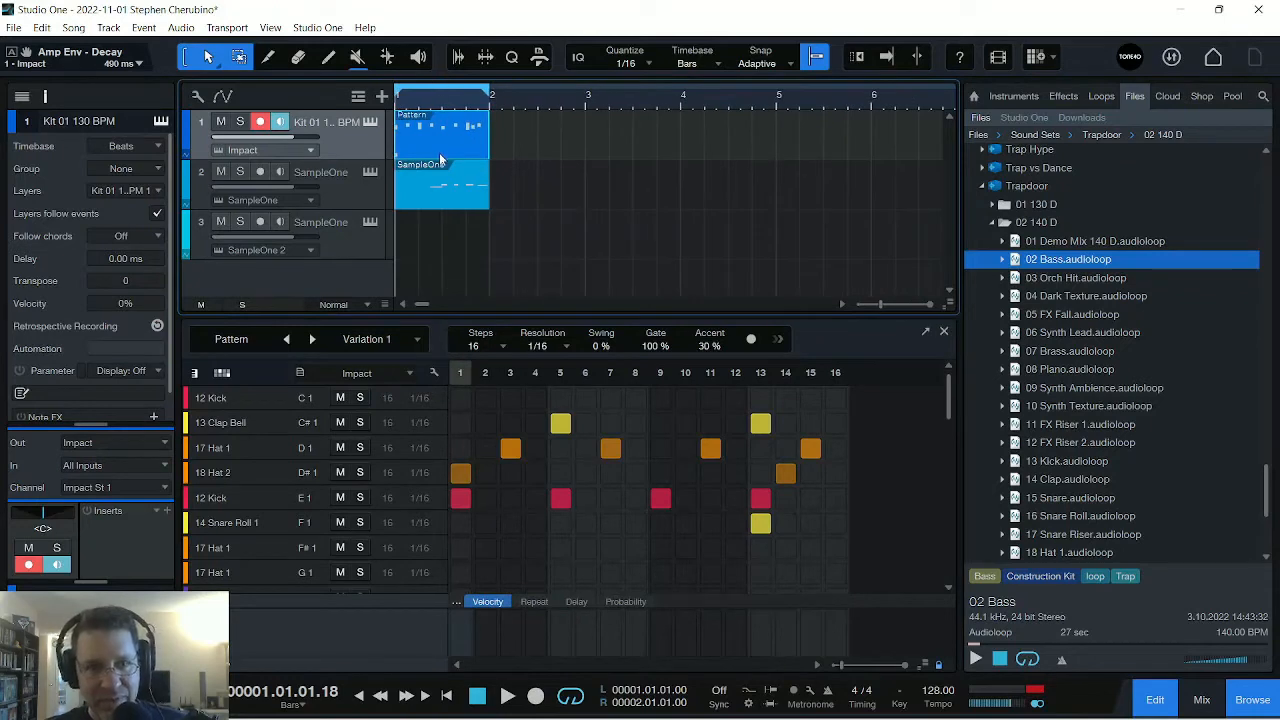
key("d")
key("d")
key("d")
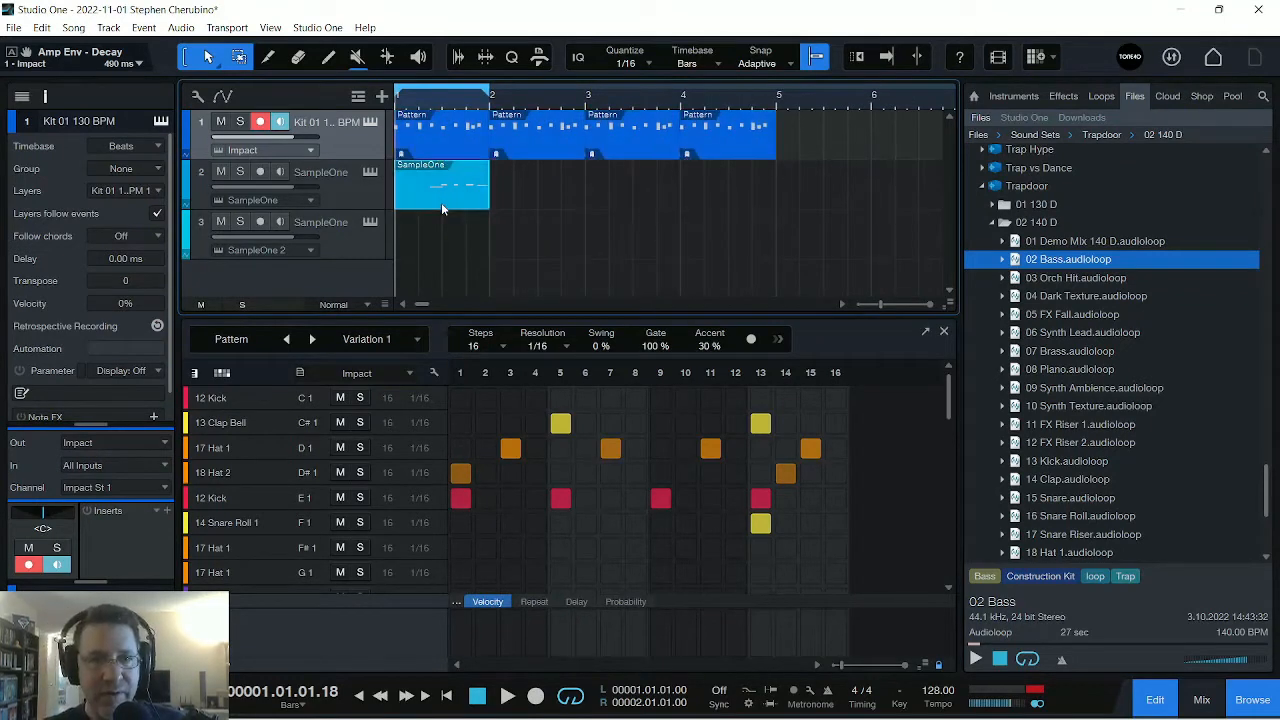
left_click(441, 202)
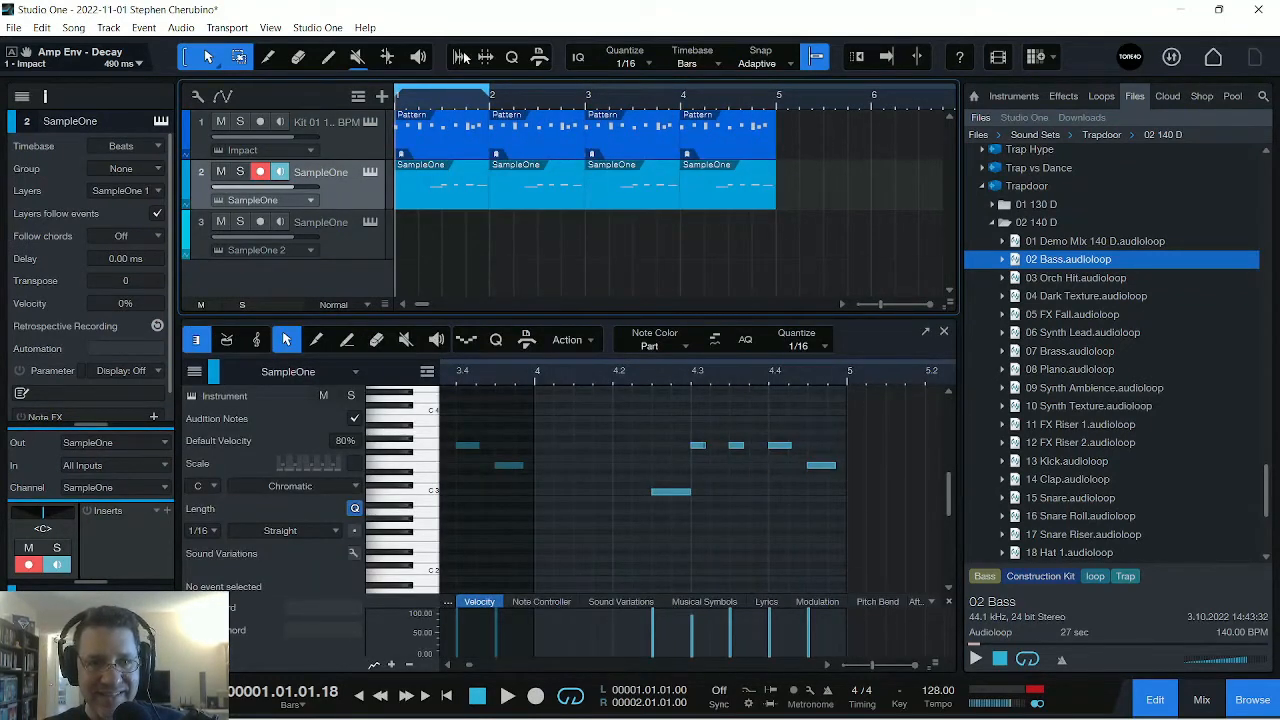
left_click_drag(488, 90, 779, 92)
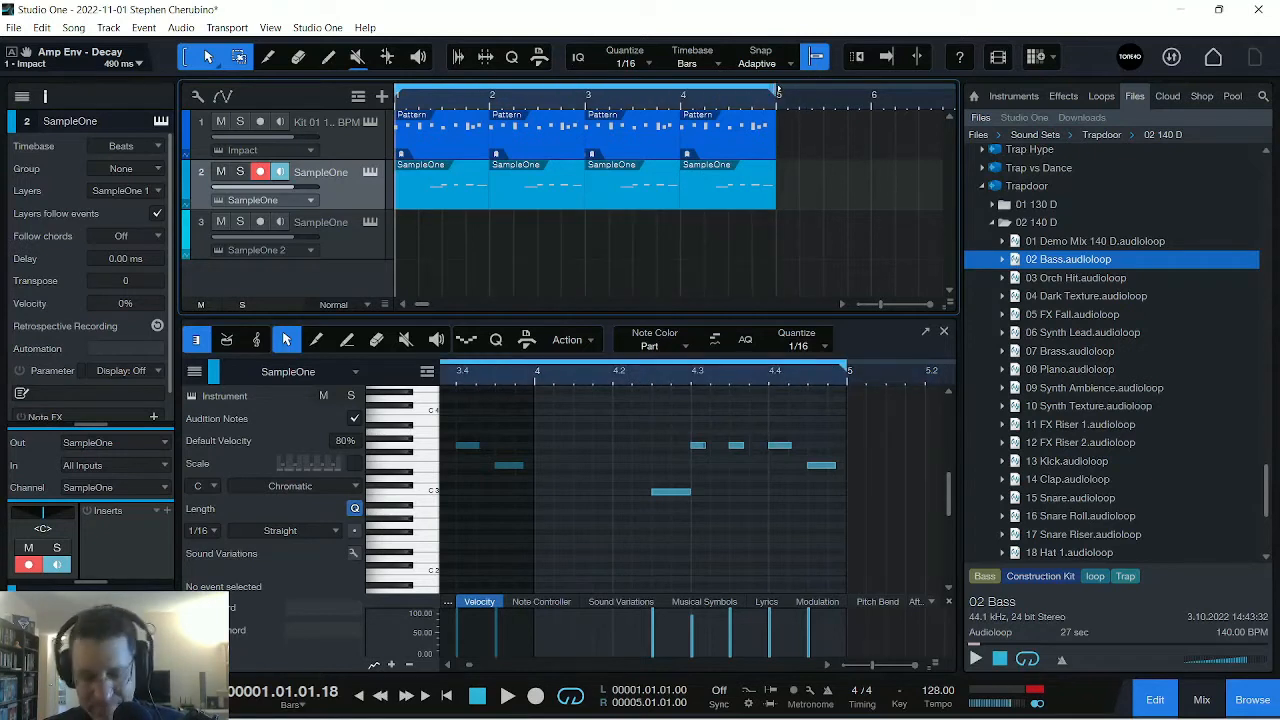
Rehearse, then record a four-bar bass part on the second SampleOne track from the song start and quantize its notes.
key("space")
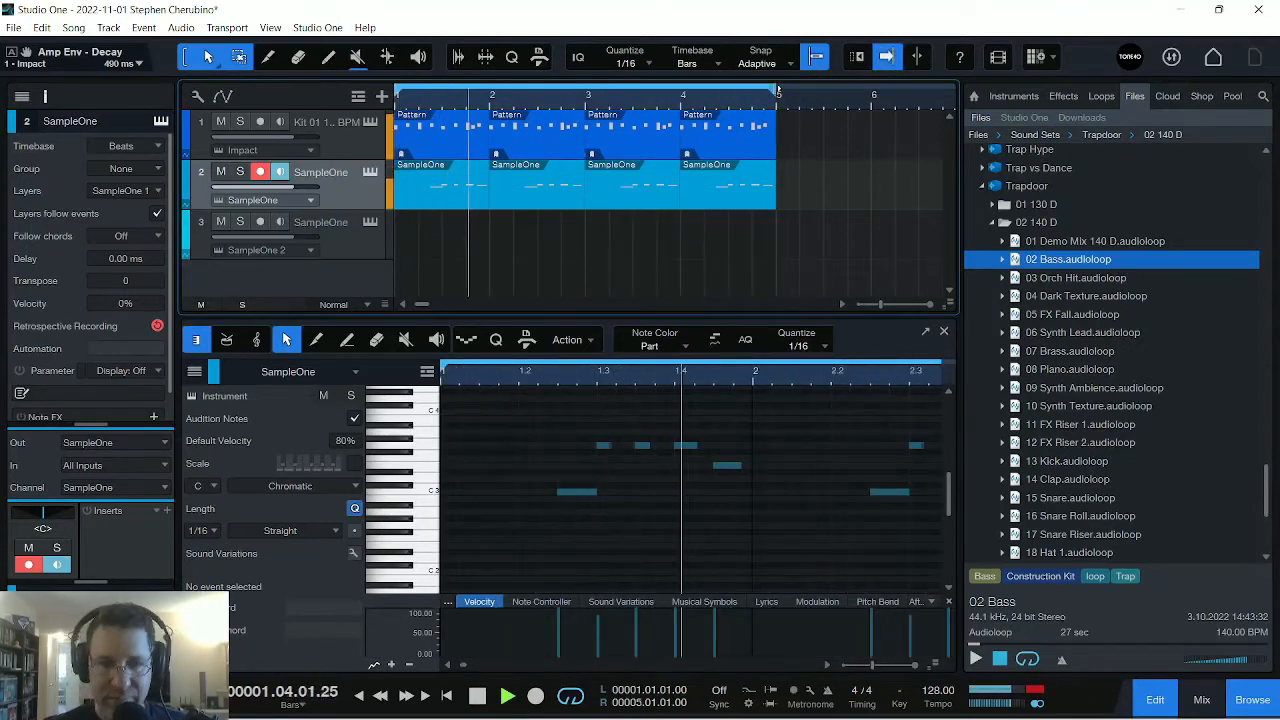
left_click(357, 234)
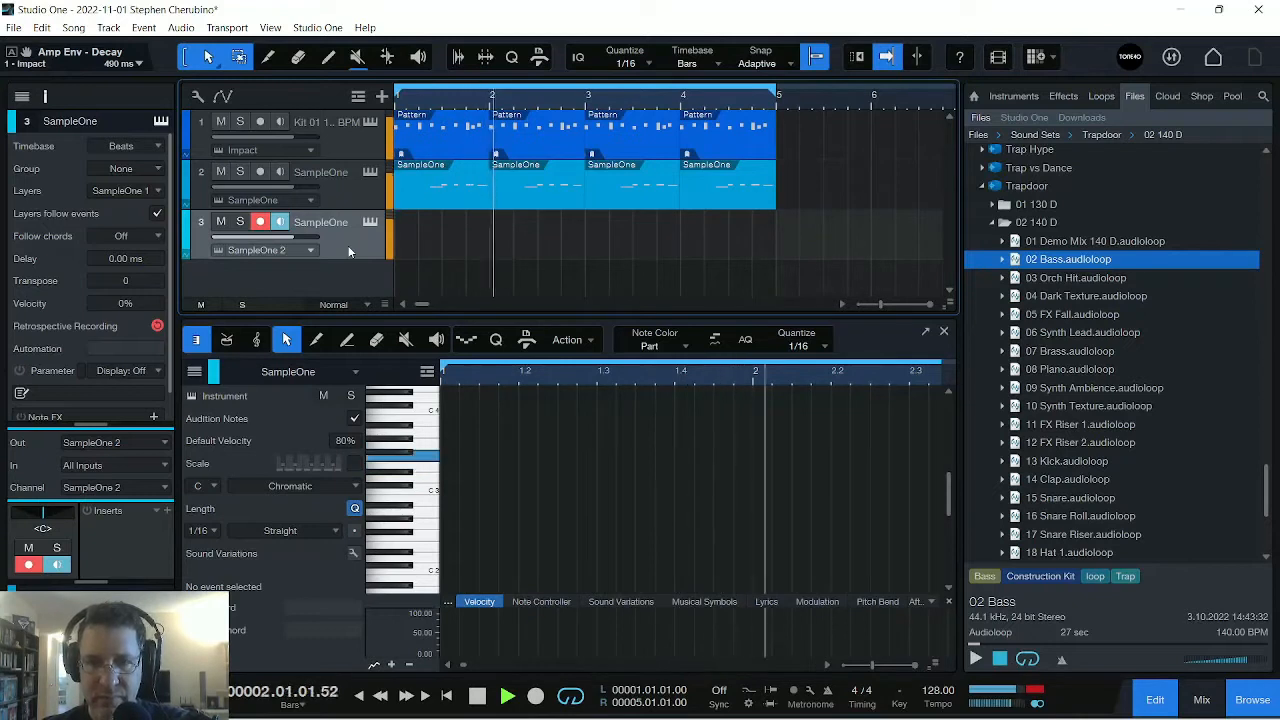
key("space")
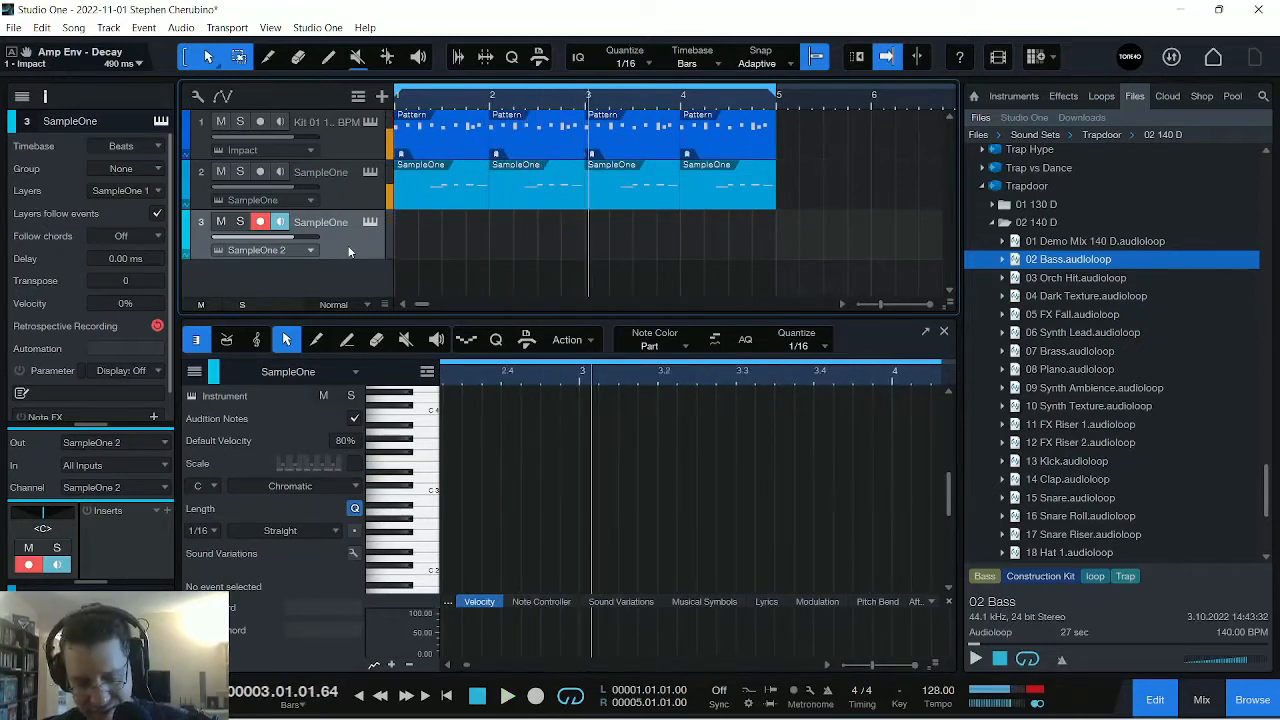
key("Home")
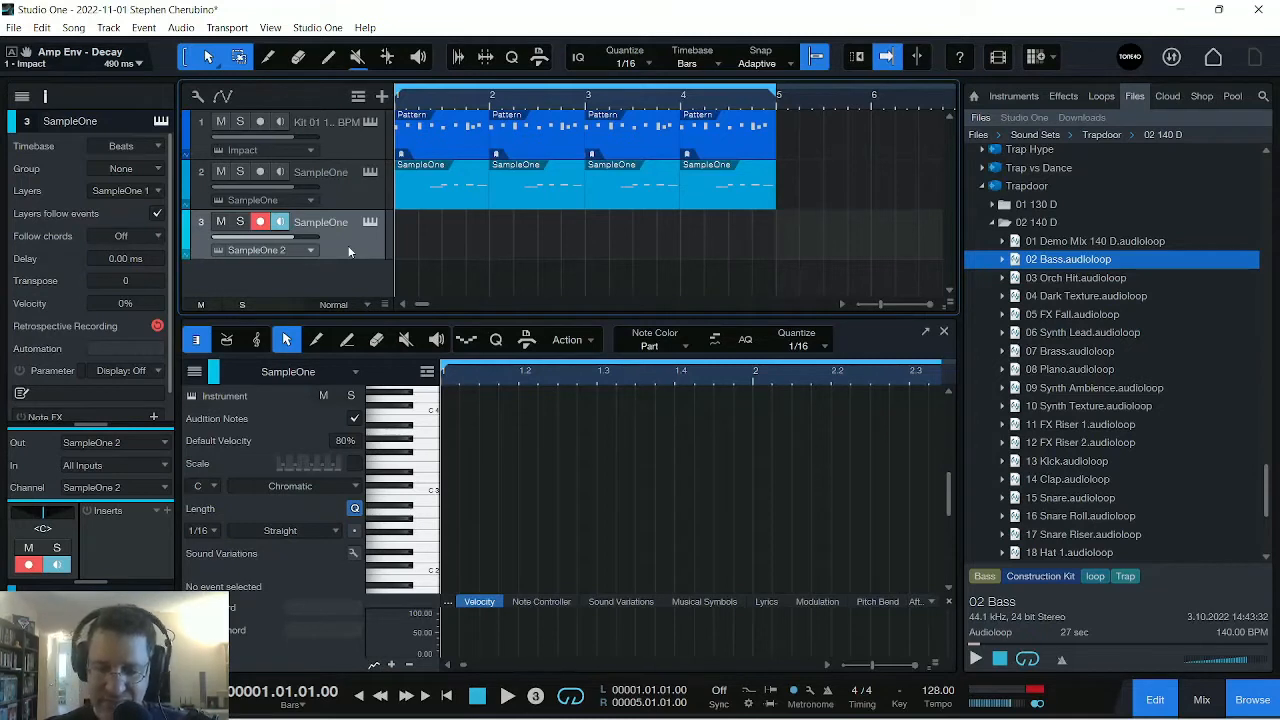
key("KP_Multiply")
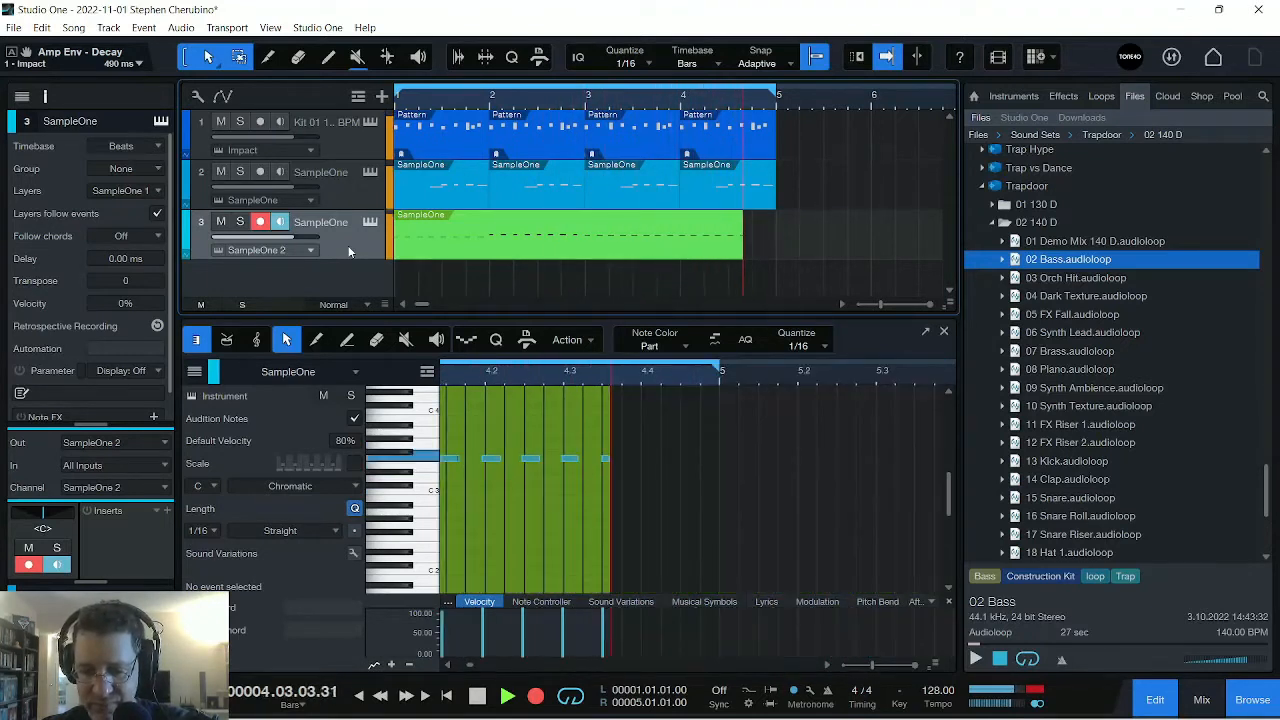
key("space")
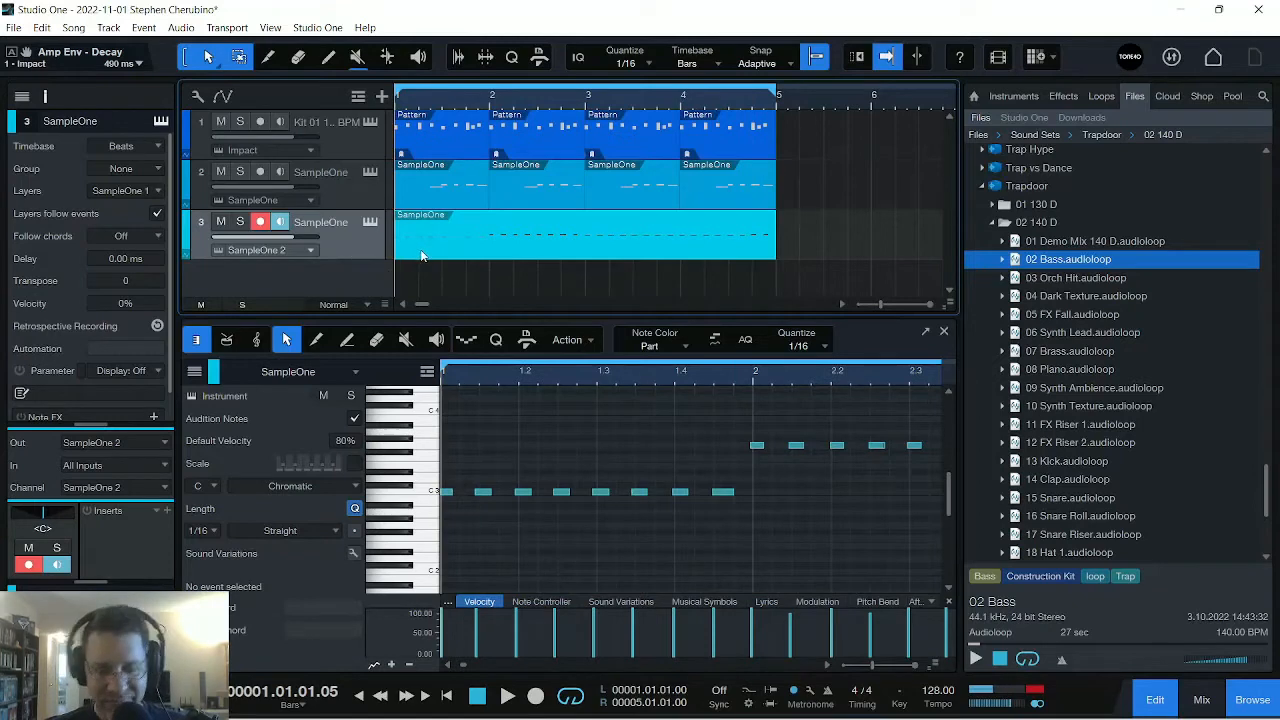
key("q")
Shape the bass SampleOne's filter during playback: lower the cutoff, raise the envelope amount, drop the sustain, set the decay to 318 ms, and close its window.
key("space")
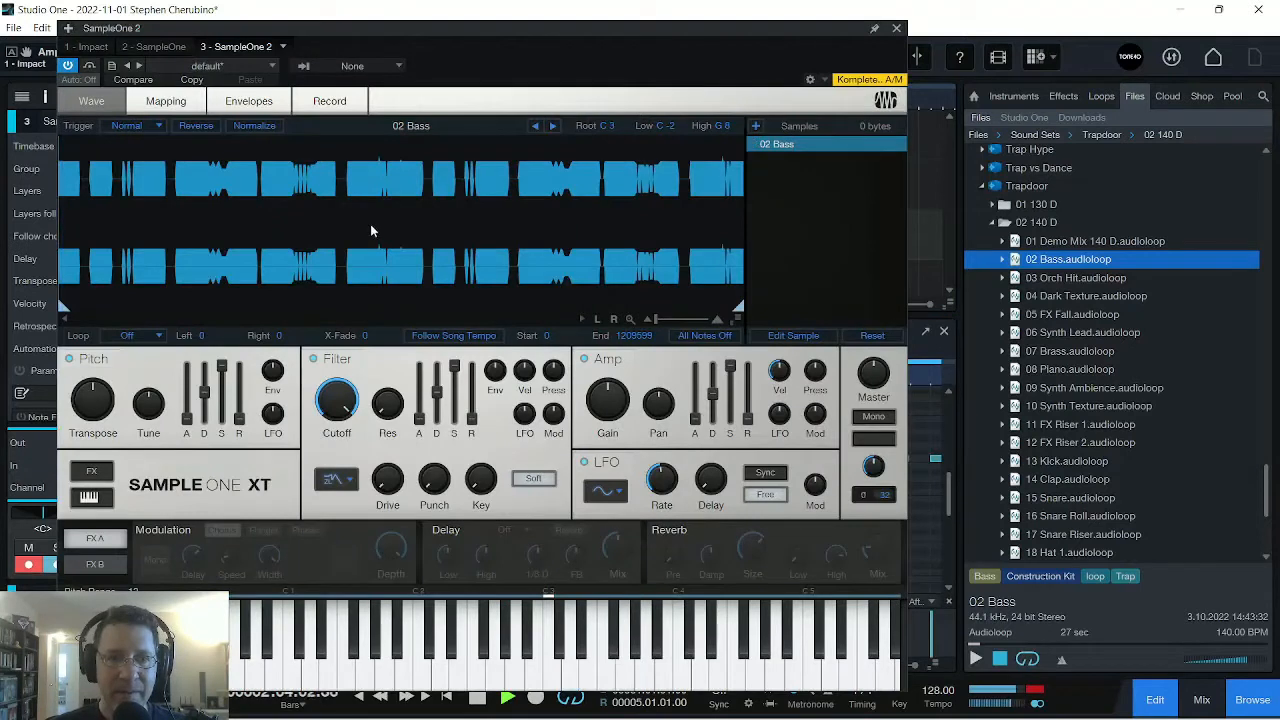
left_click(371, 224)
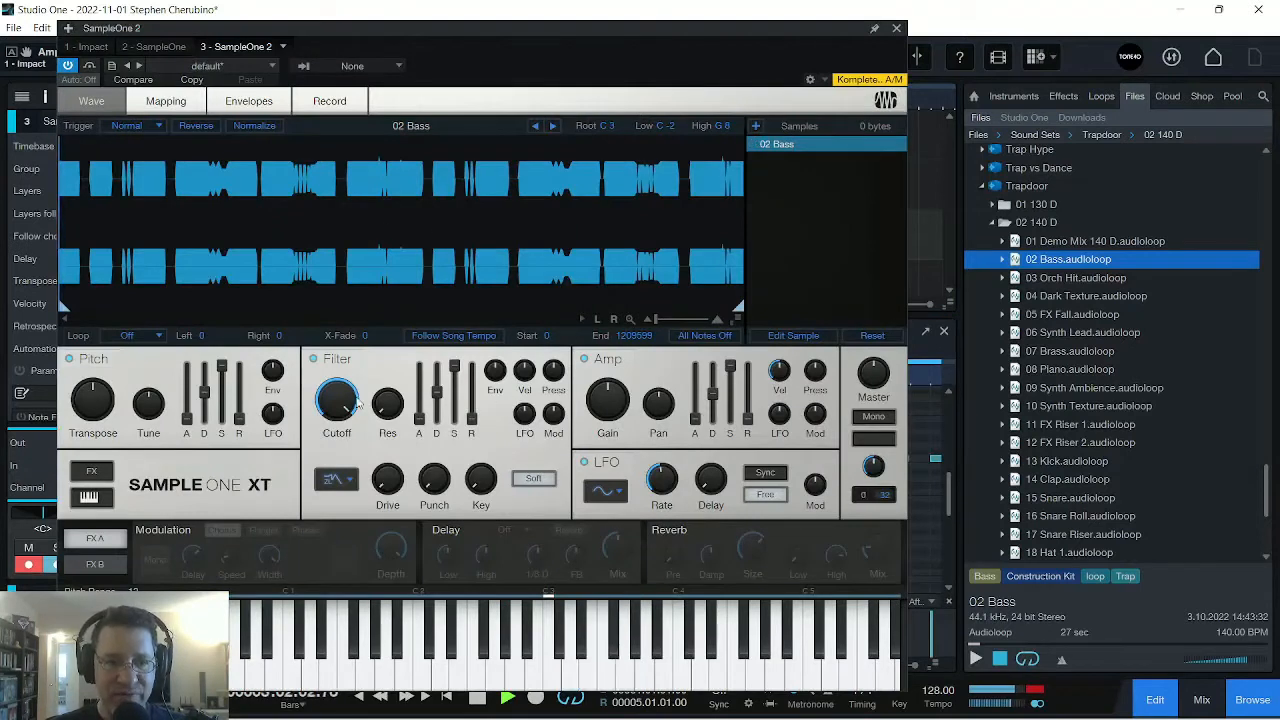
left_click_drag(326, 483, 326, 487)
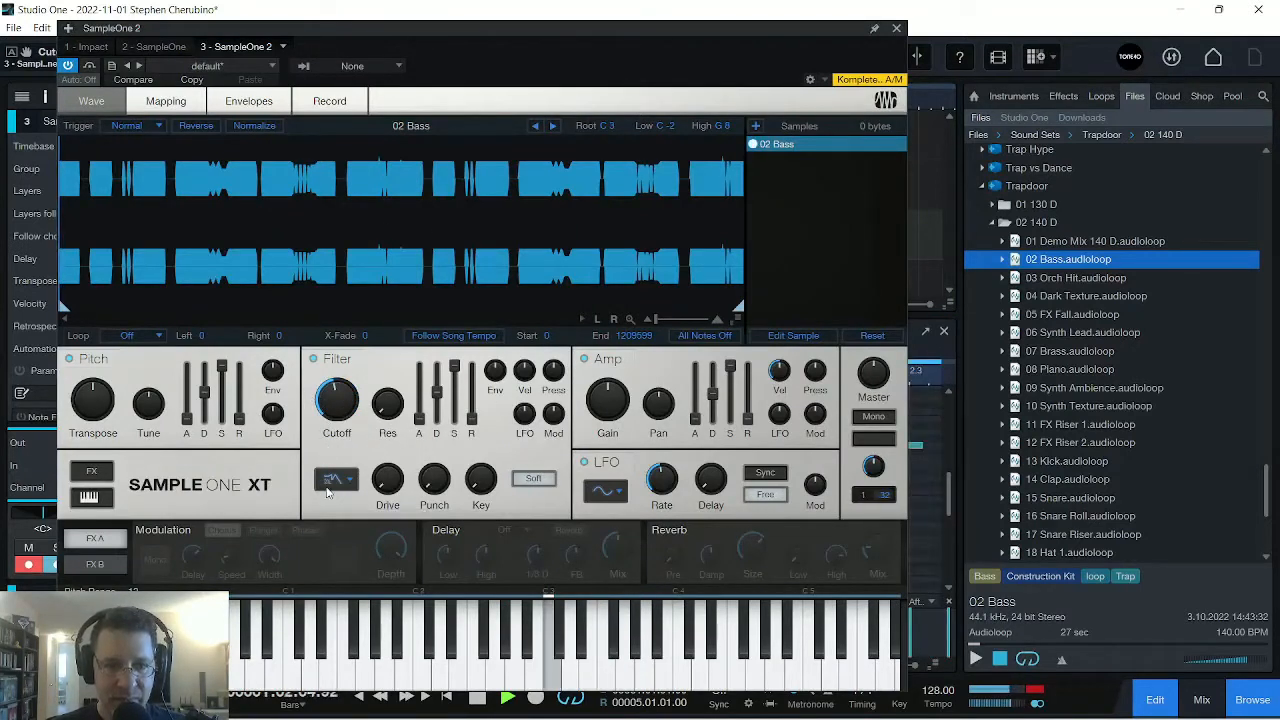
left_click_drag(496, 368, 497, 361)
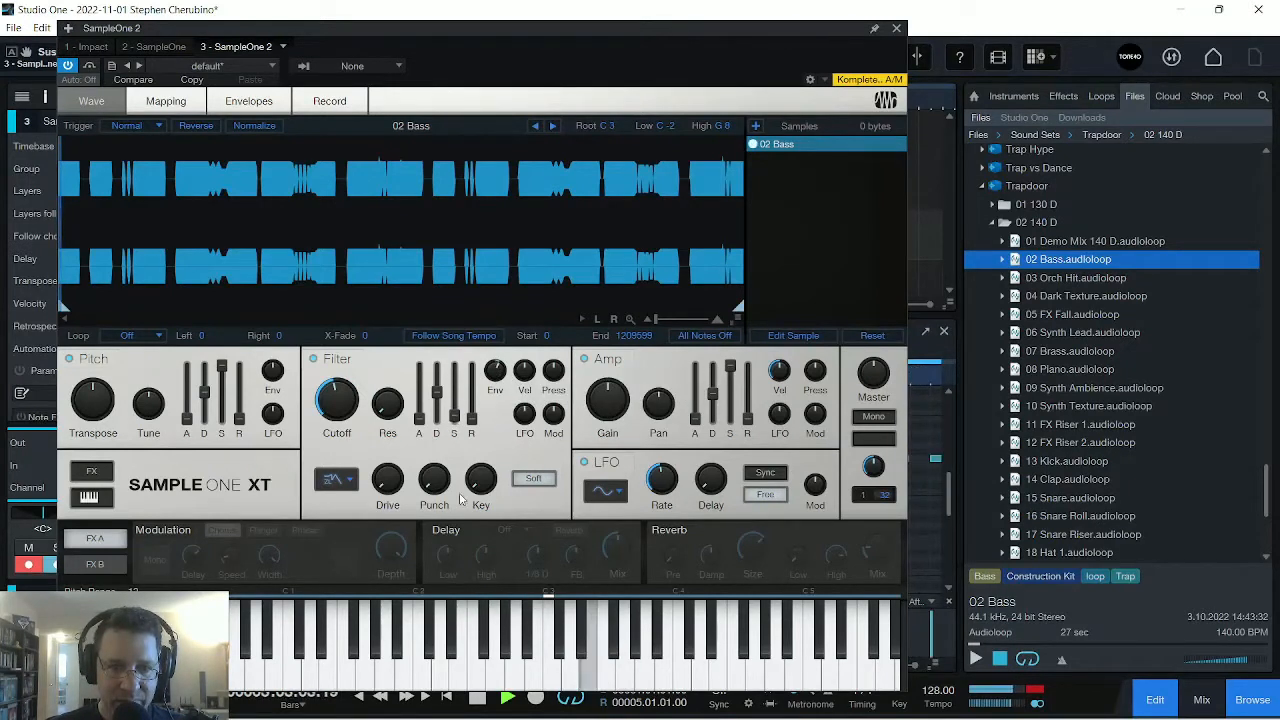
mouse_move(454, 432)
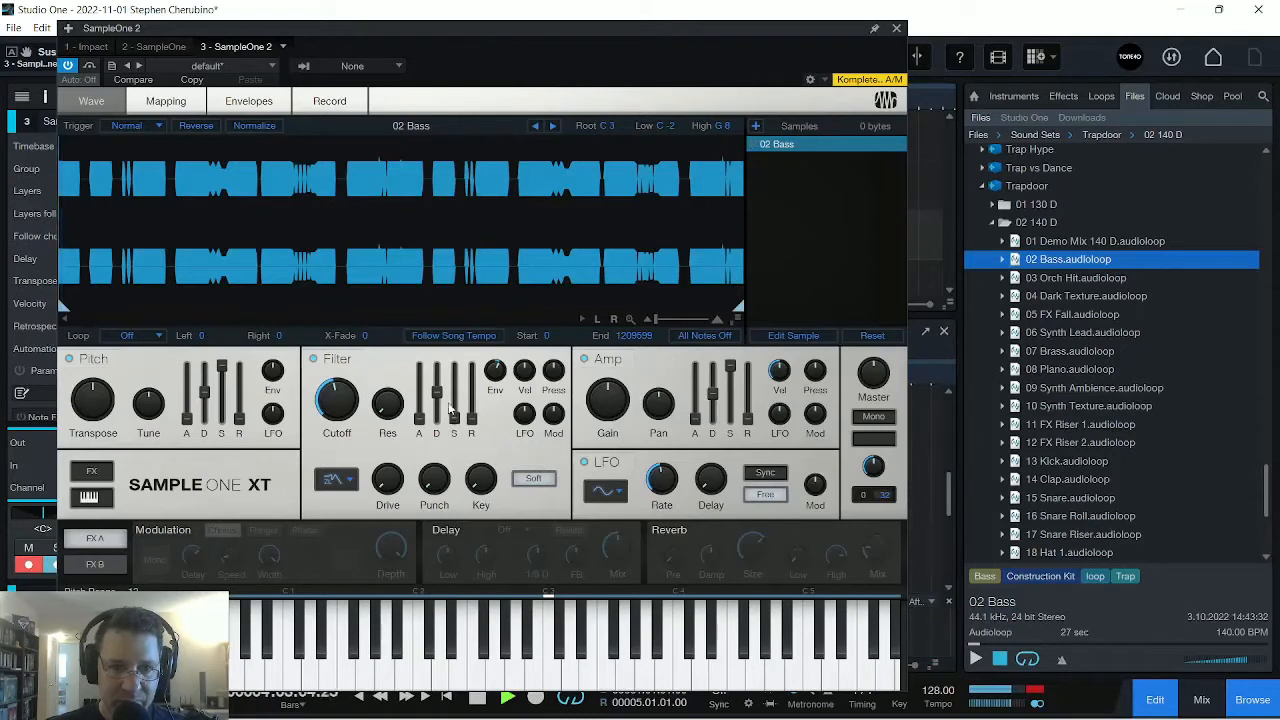
left_click_drag(437, 408, 436, 418)
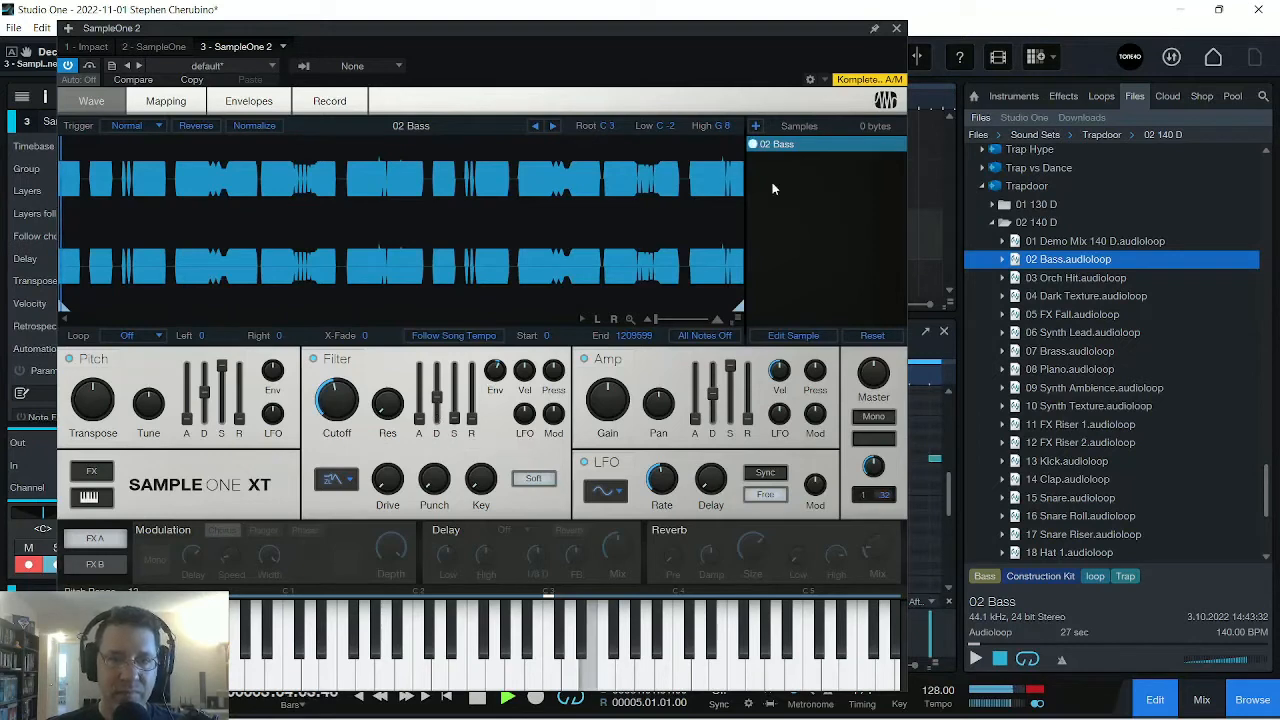
left_click(896, 28)
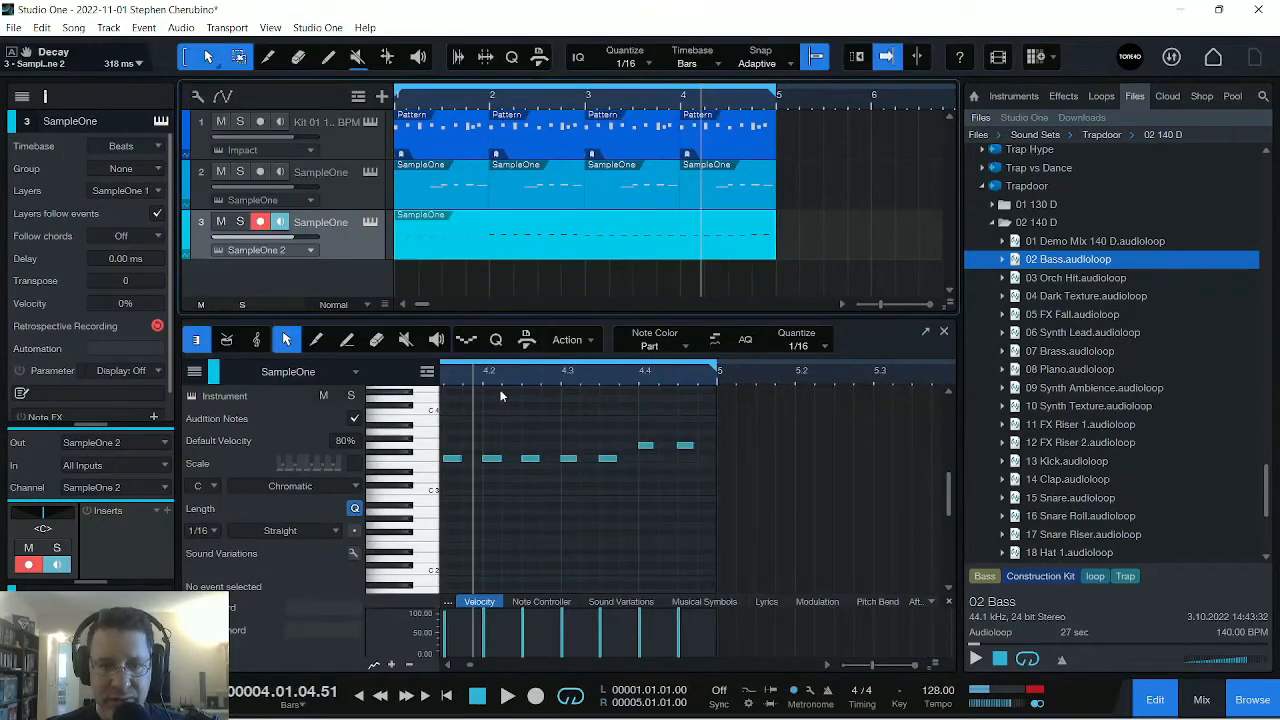
Raise the first six bass notes of bar 4 to A3 and play the loop from the song start.
left_click_drag(497, 374, 597, 397)
key("comma")
key("space")
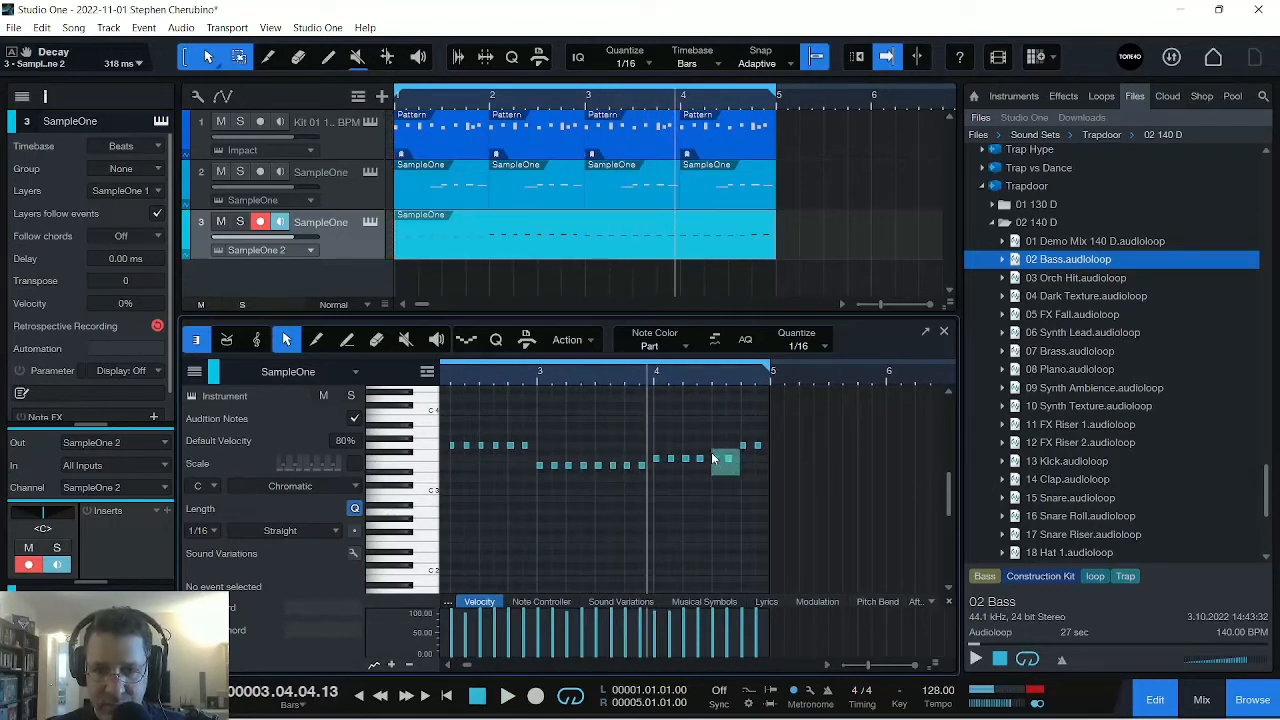
mouse_move(655, 447)
left_mouse_down()
mouse_move(656, 459)
mouse_move(656, 440)
left_mouse_up()
left_click(632, 369)
key("space")
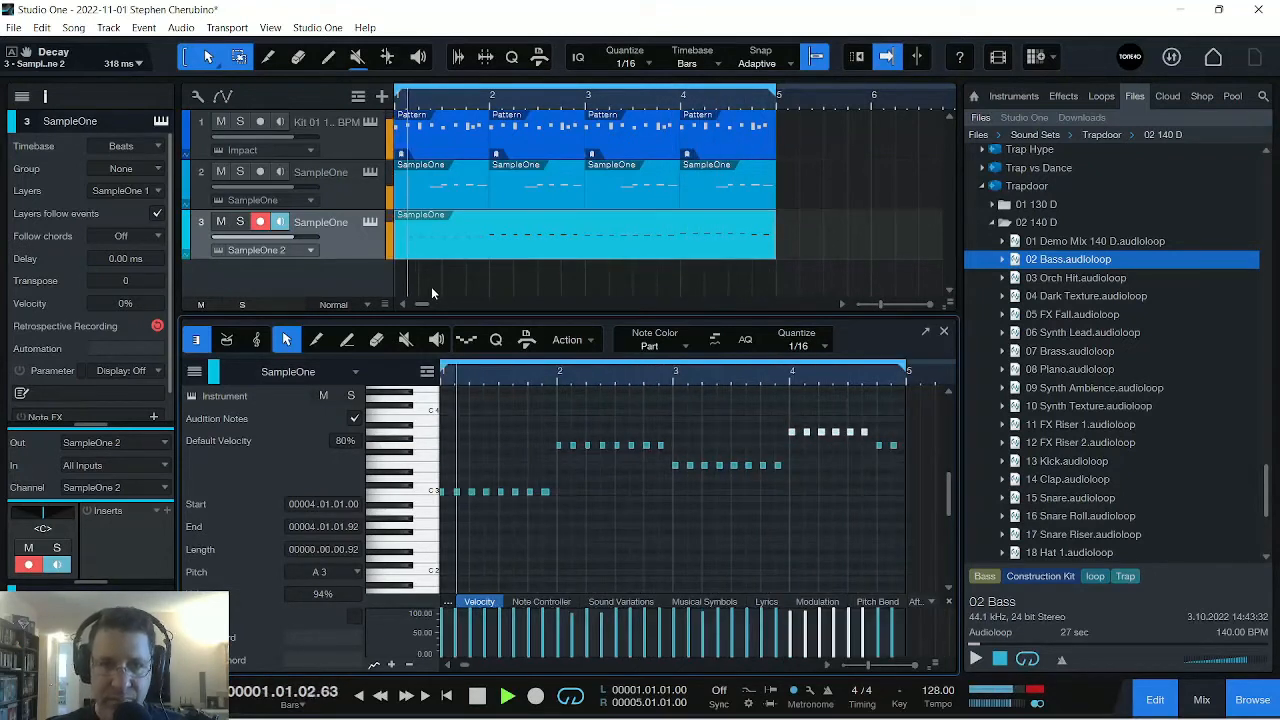
key("space")
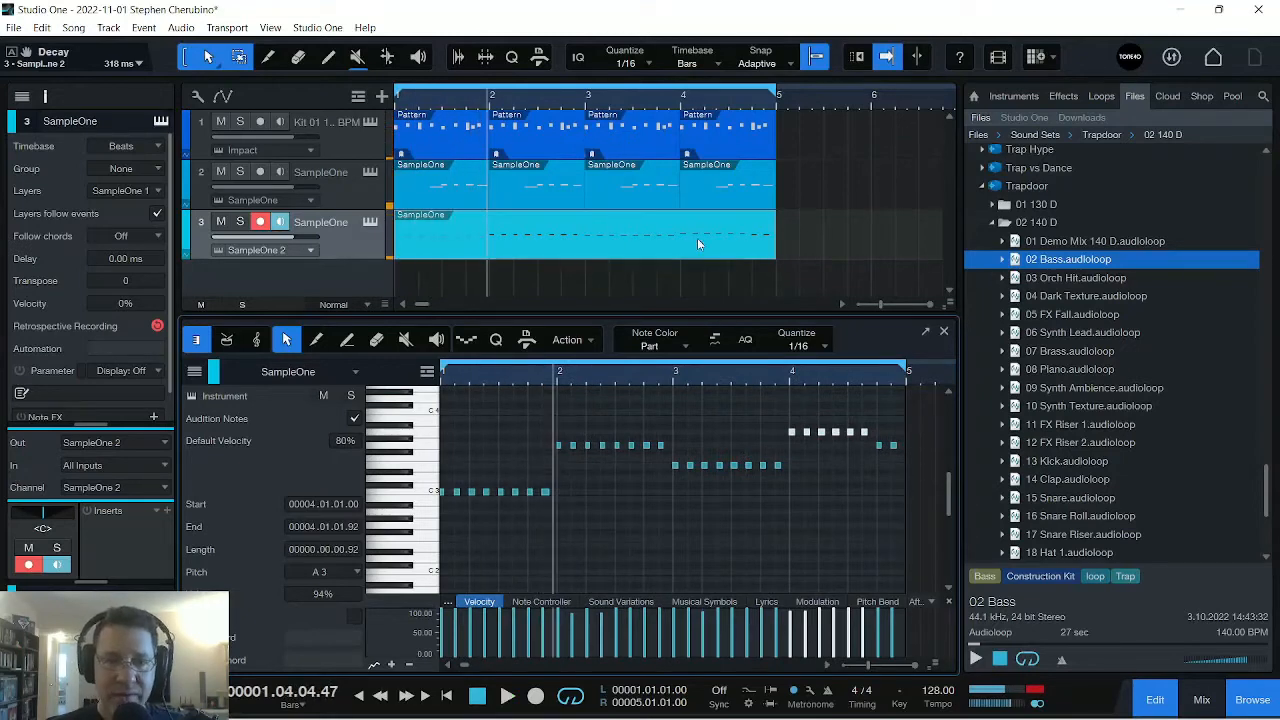
Preview Trapdoor's 08 Piano audioloop and add a third SampleOne track below the bass track.
left_click_drag(638, 98, 670, 97)
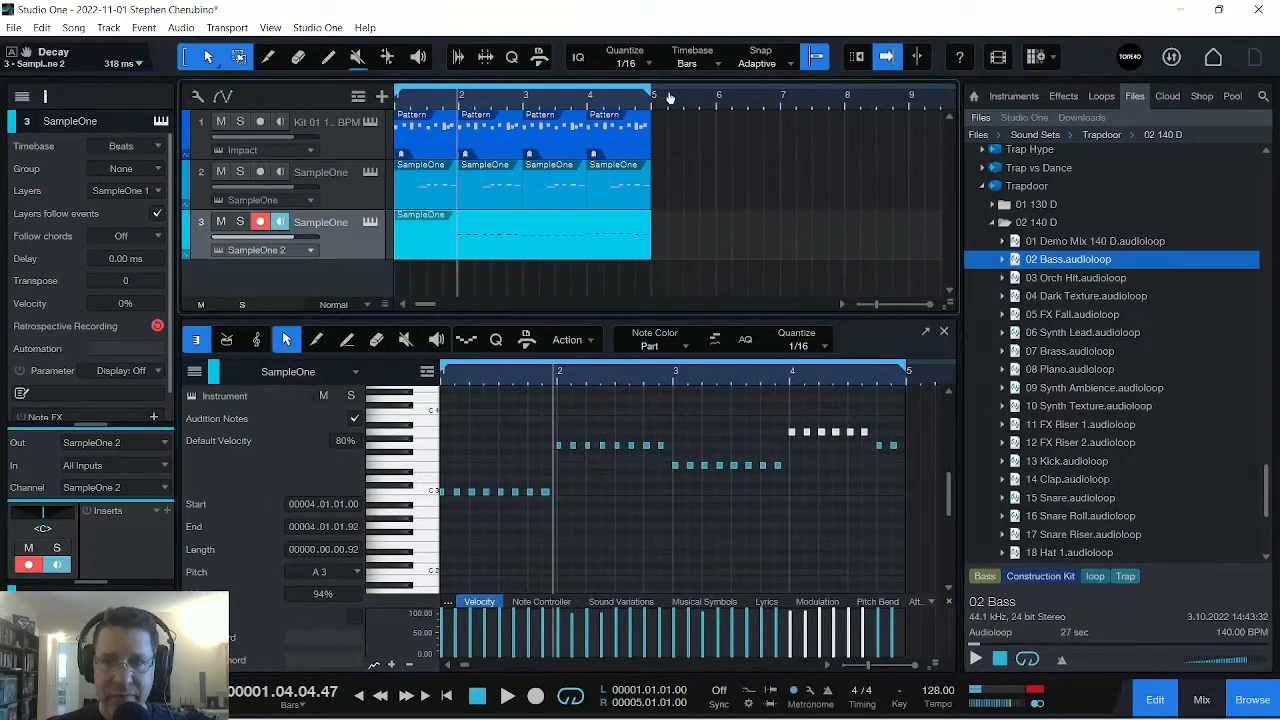
left_click(1074, 374)
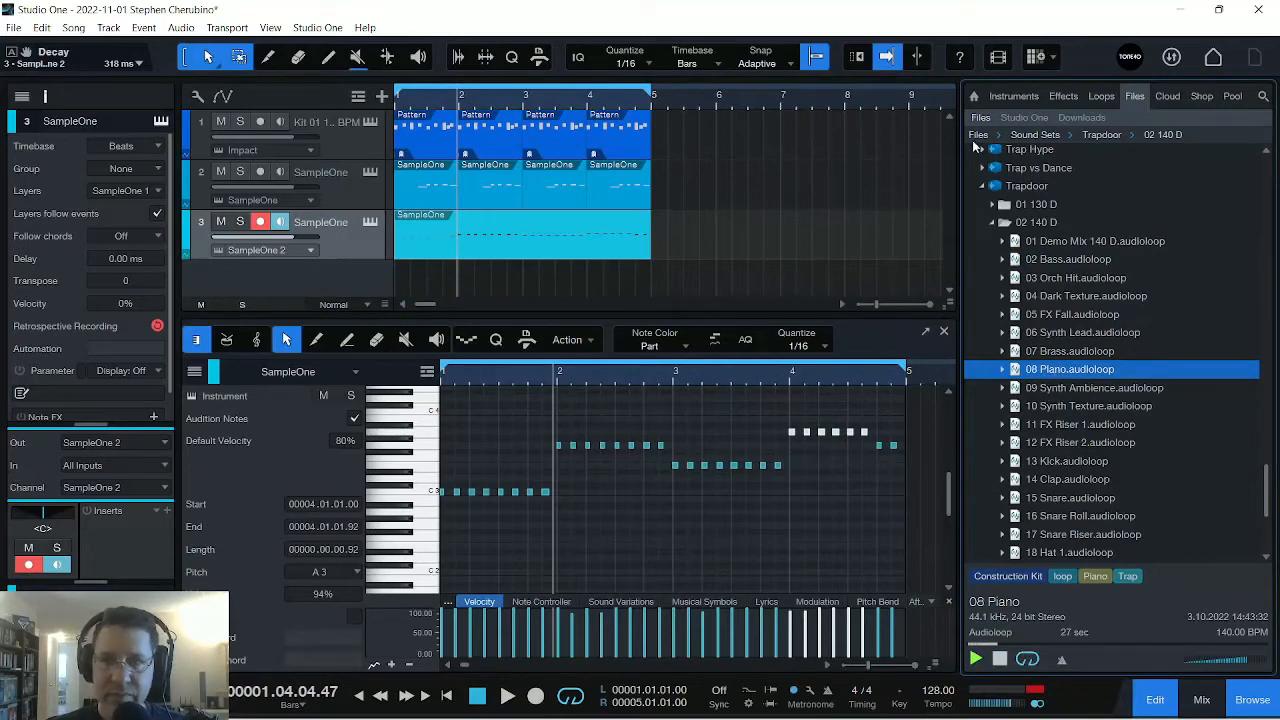
left_click(1005, 97)
left_click_drag(1077, 504, 456, 292)
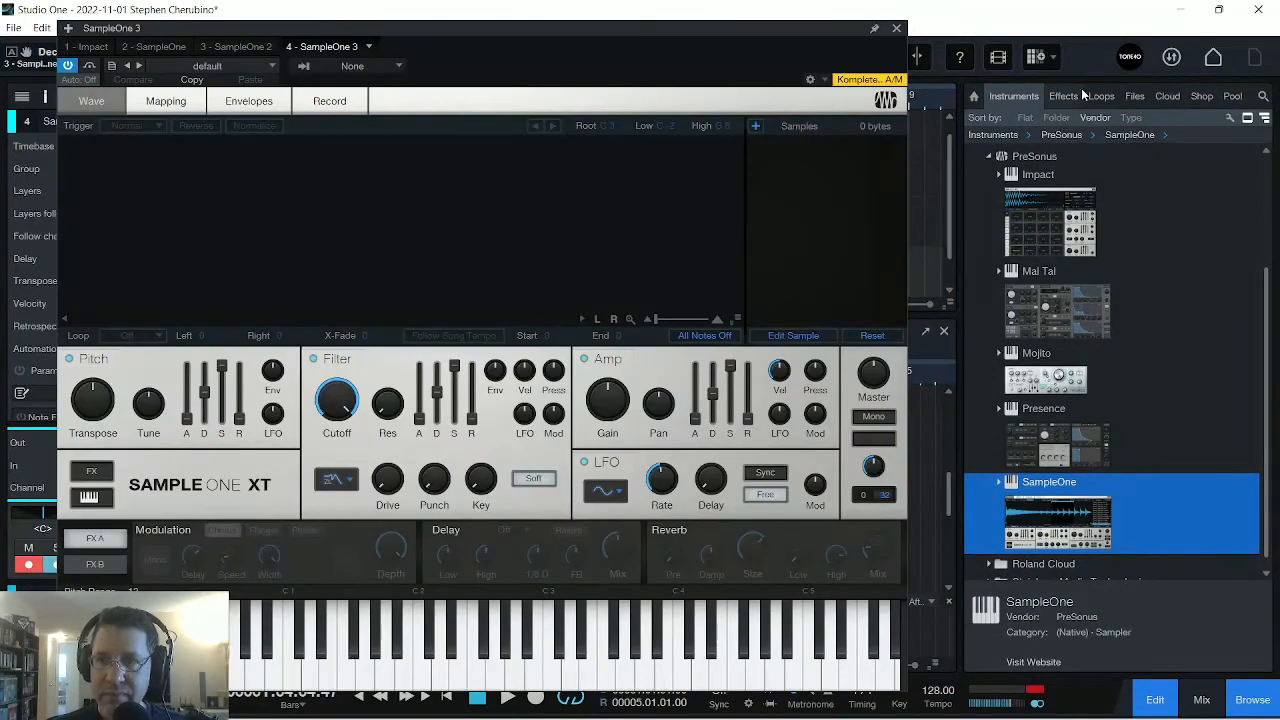
Load the 08 Piano audioloop into the new SampleOne and move the sample start past the silence to 627545.
left_click(1146, 97)
left_click_drag(1030, 372, 425, 215)
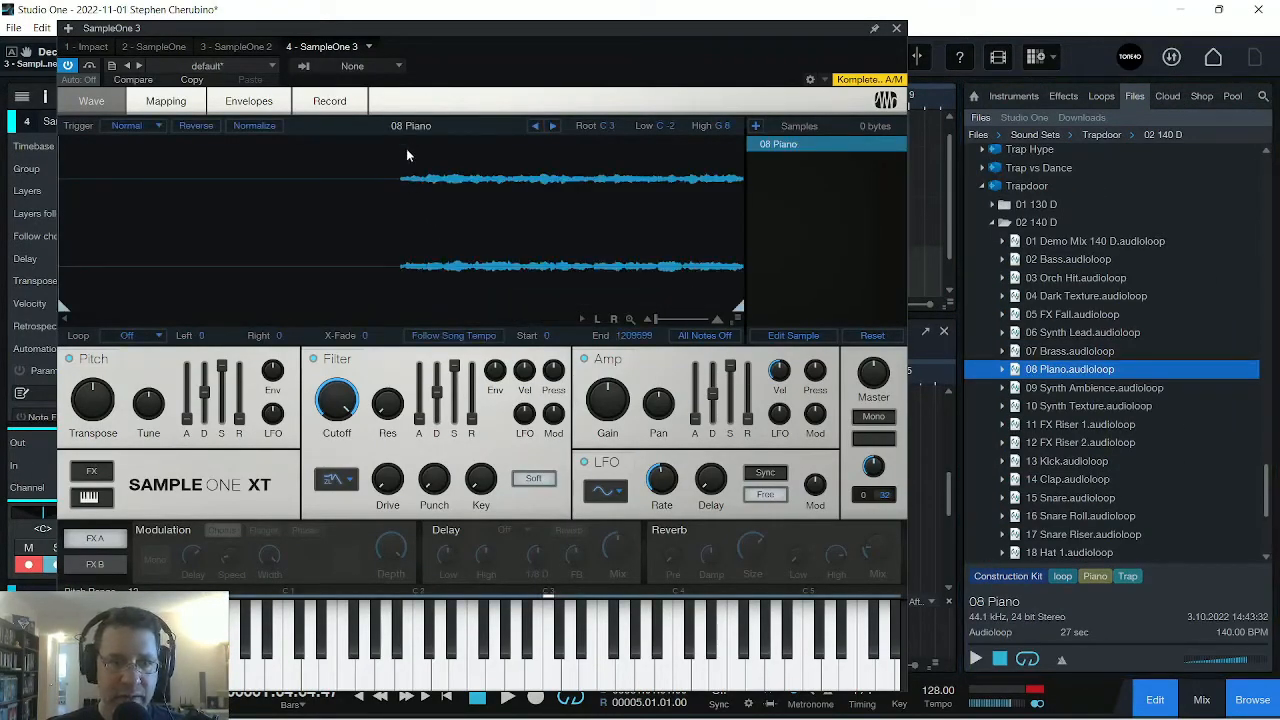
left_click_drag(62, 307, 404, 287)
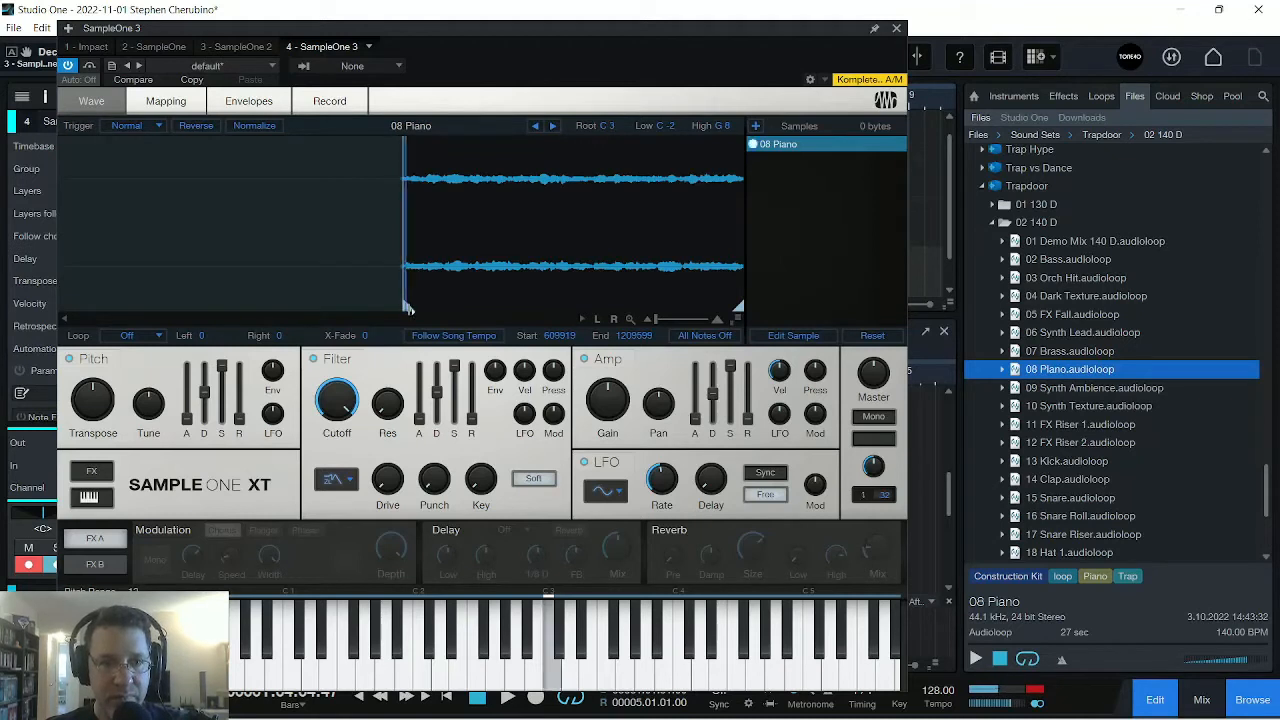
left_click_drag(408, 309, 420, 306)
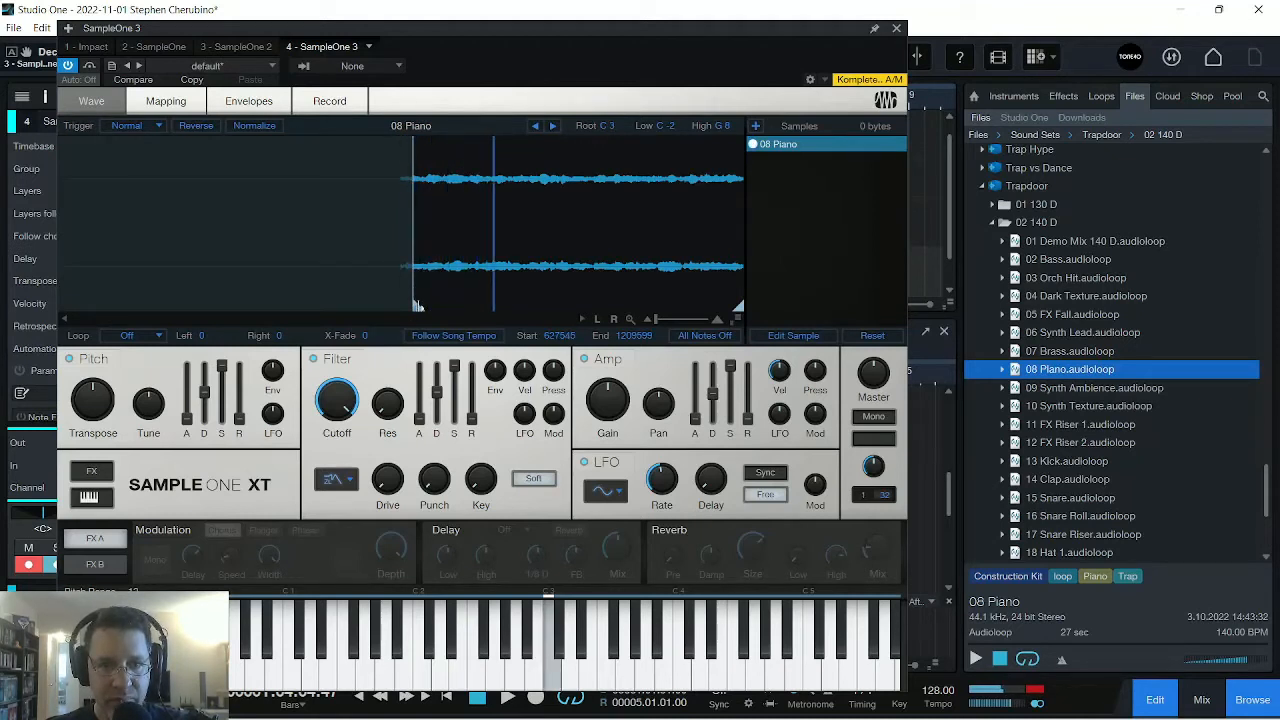
Try the 09 Synth Ambience audioloop in the third SampleOne and preview other loops in the 02 140 D folder.
left_click(1067, 394)
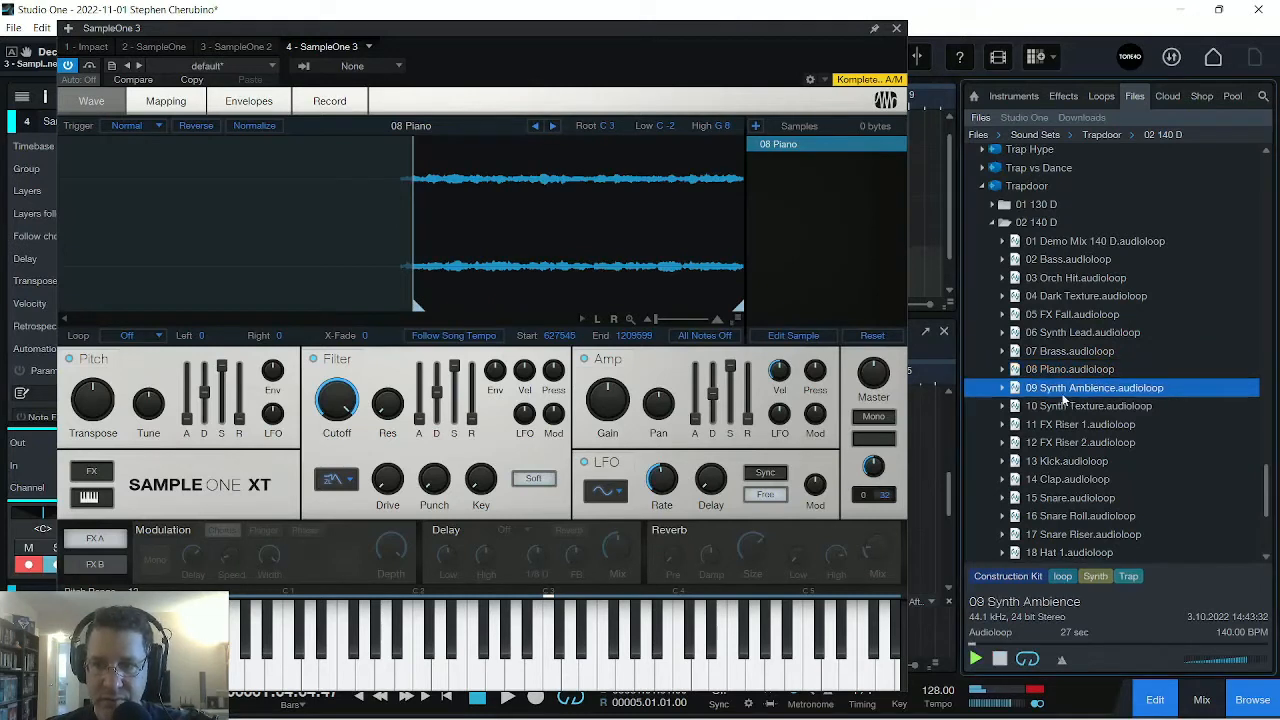
left_click_drag(1084, 375, 773, 298)
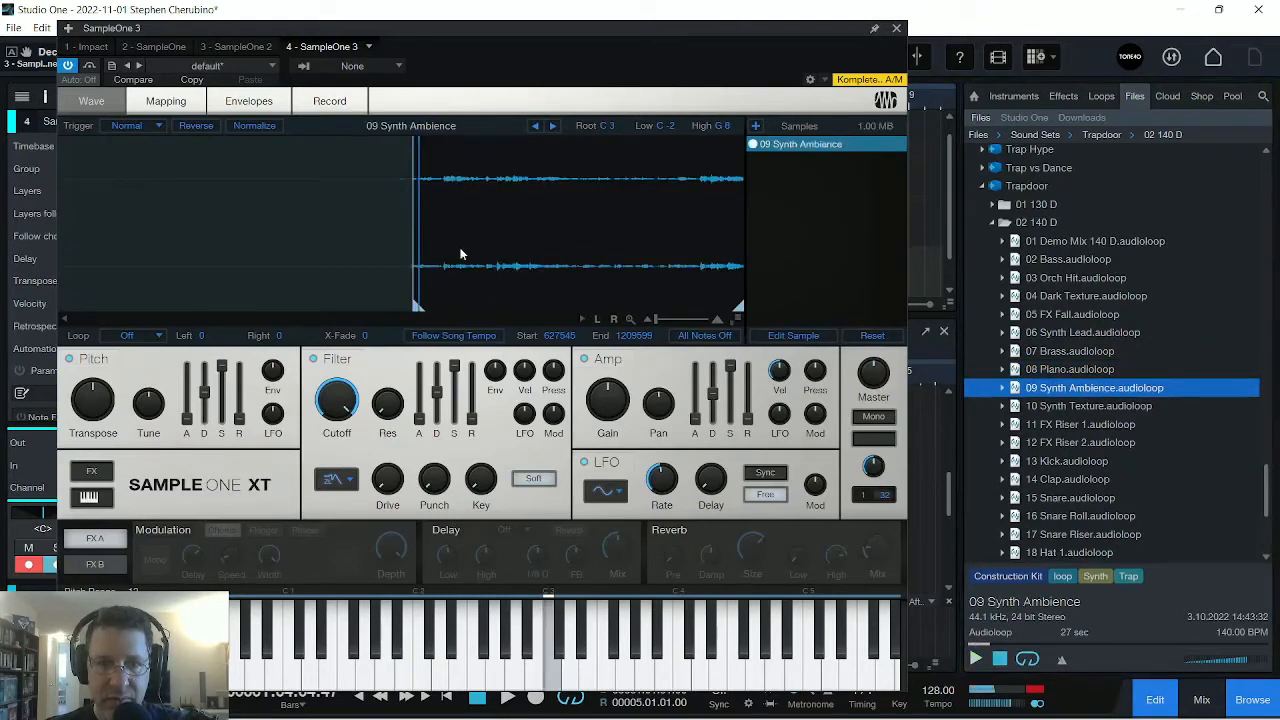
left_click(1086, 407)
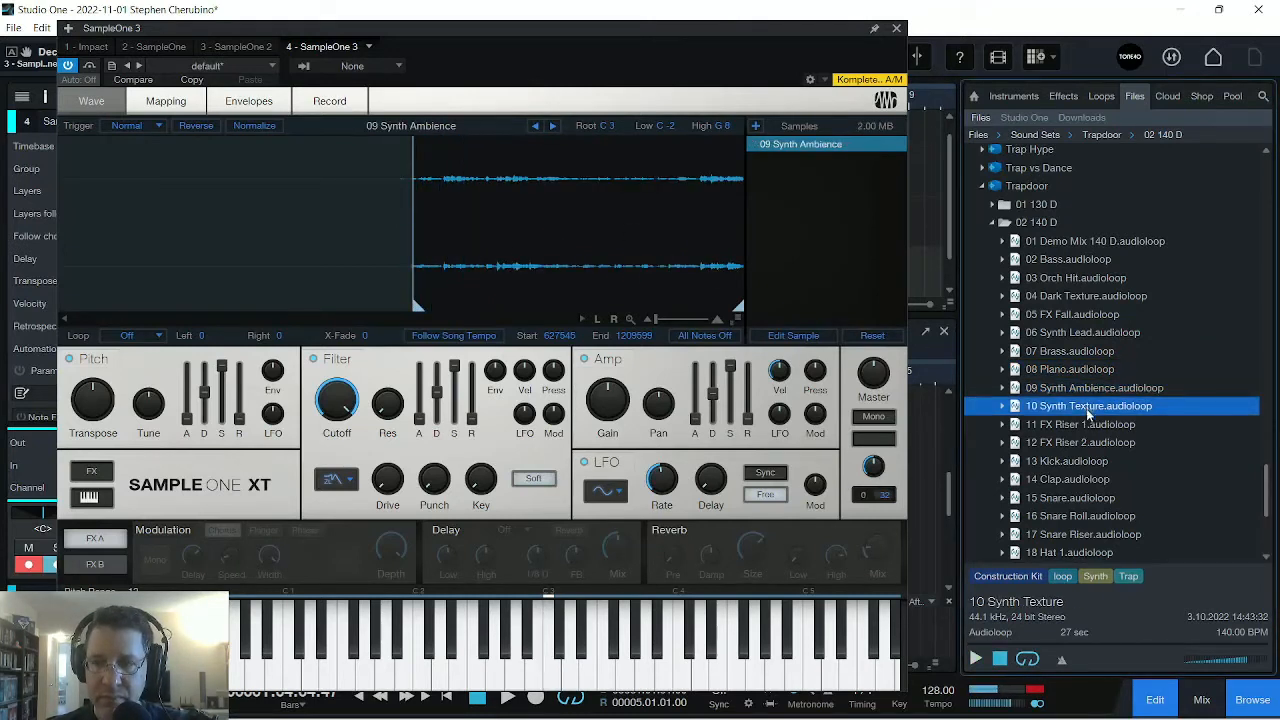
left_click(1074, 442)
left_click(1067, 479)
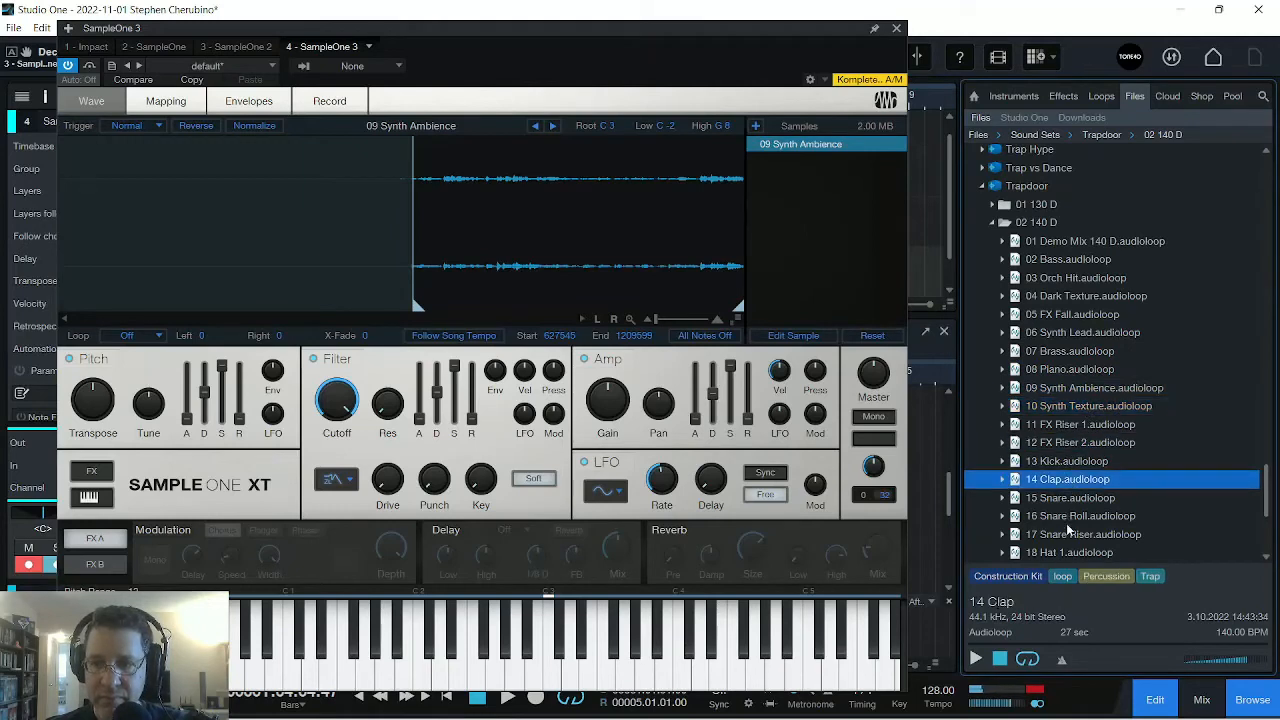
left_click(1057, 261)
Preview loops in Trapdoor's 03 140 D folder, load 06 Synth Arp into the third SampleOne, and close its window.
left_click(991, 222)
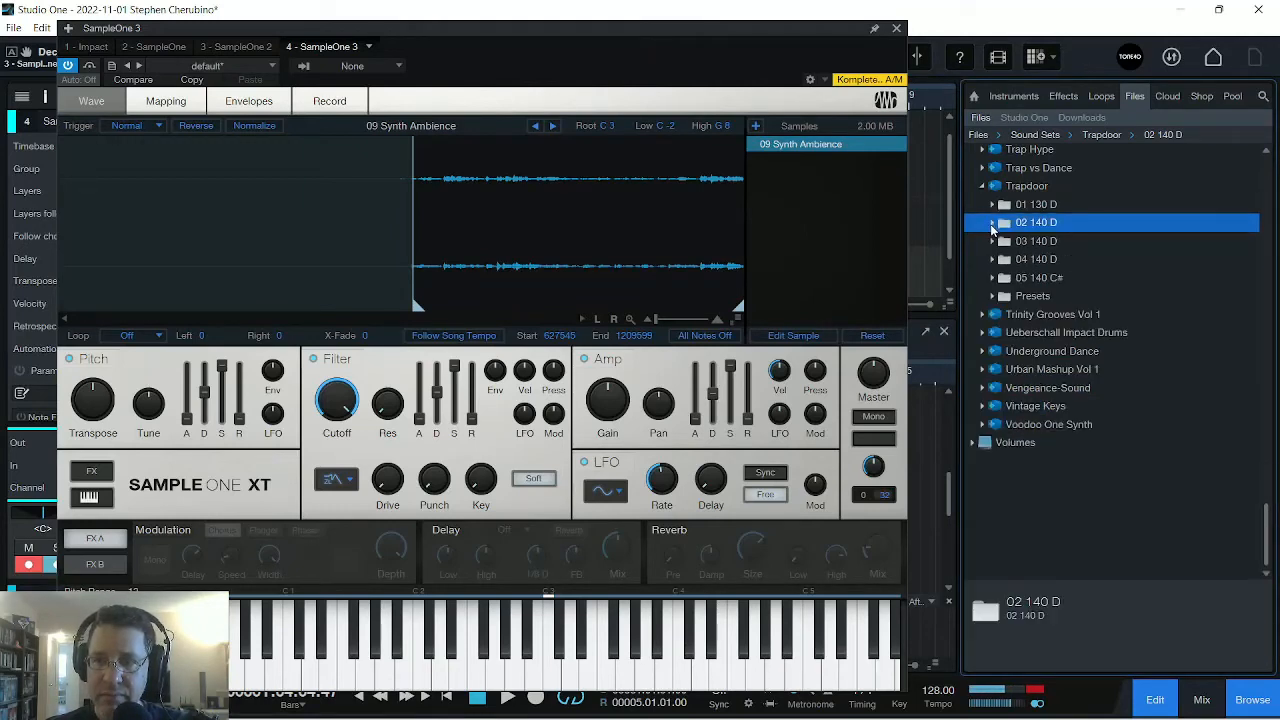
left_click(992, 240)
left_click(1041, 278)
left_click(1055, 298)
left_click(1055, 314)
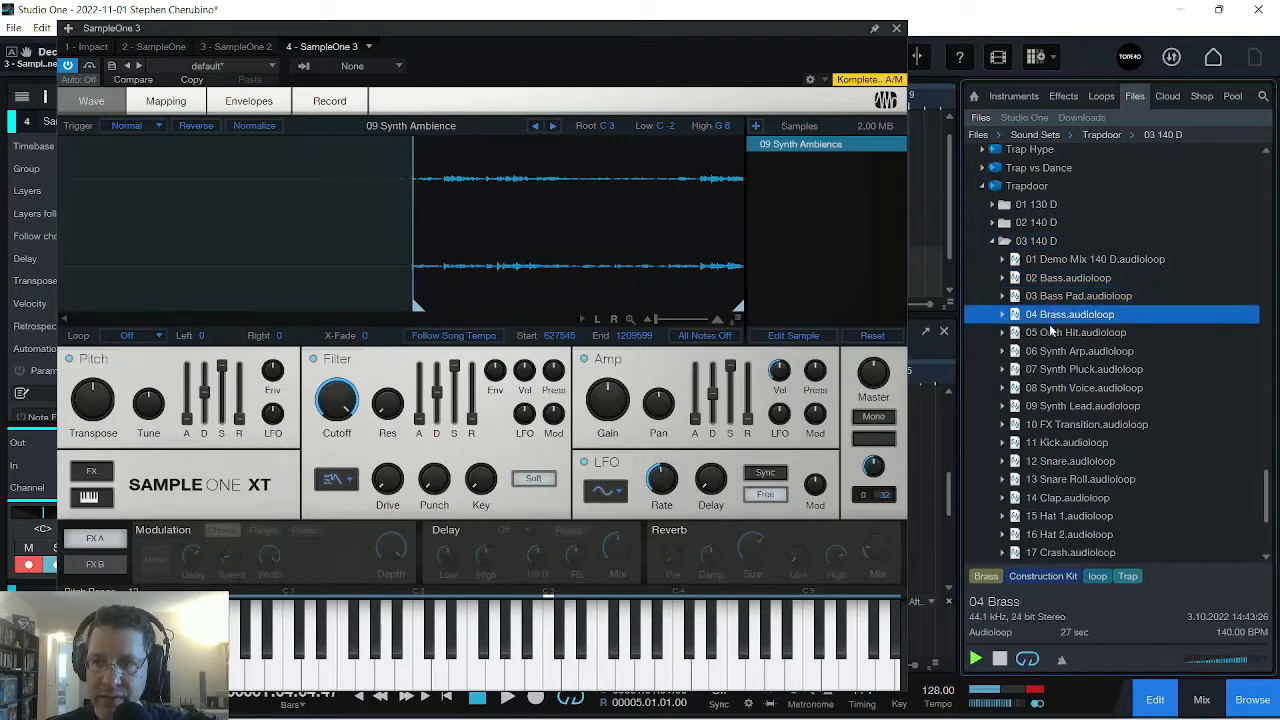
left_click(1052, 333)
left_click(1060, 352)
left_click_drag(1065, 368, 498, 208)
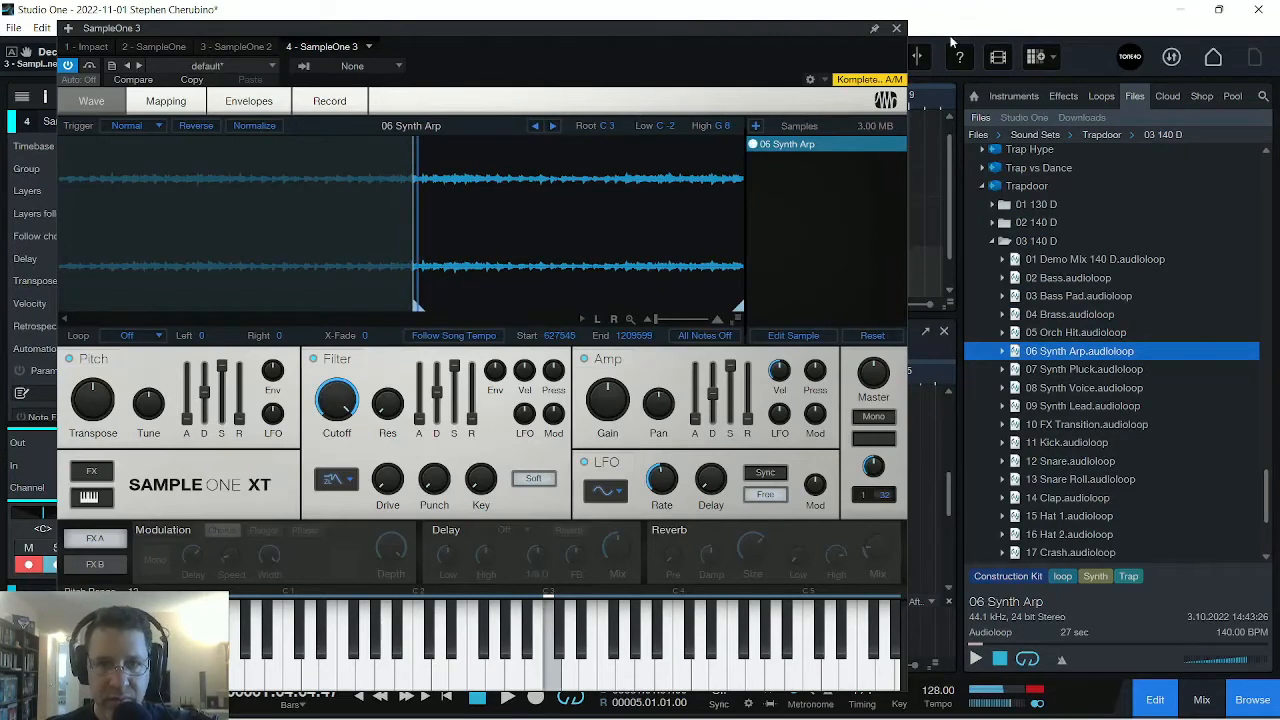
left_click(896, 28)
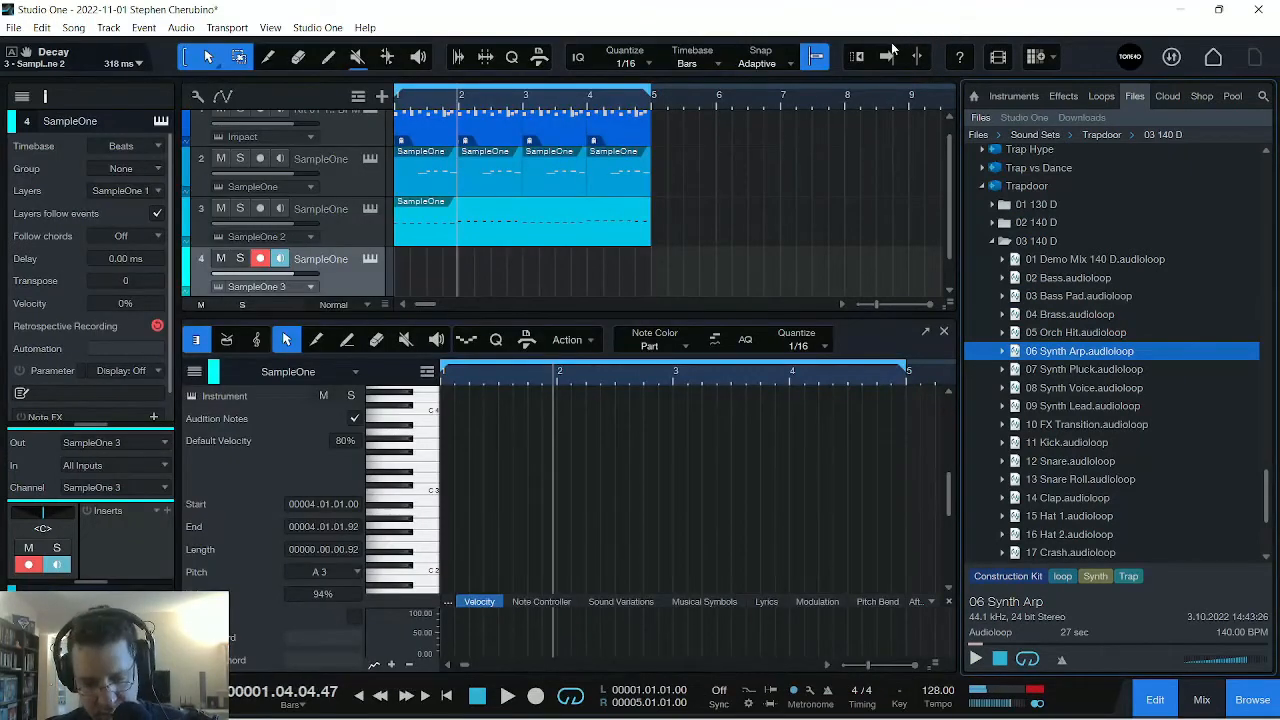
Rehearse over the groove, then record a four-bar synth arp part on the third SampleOne track from the song start.
key("space")
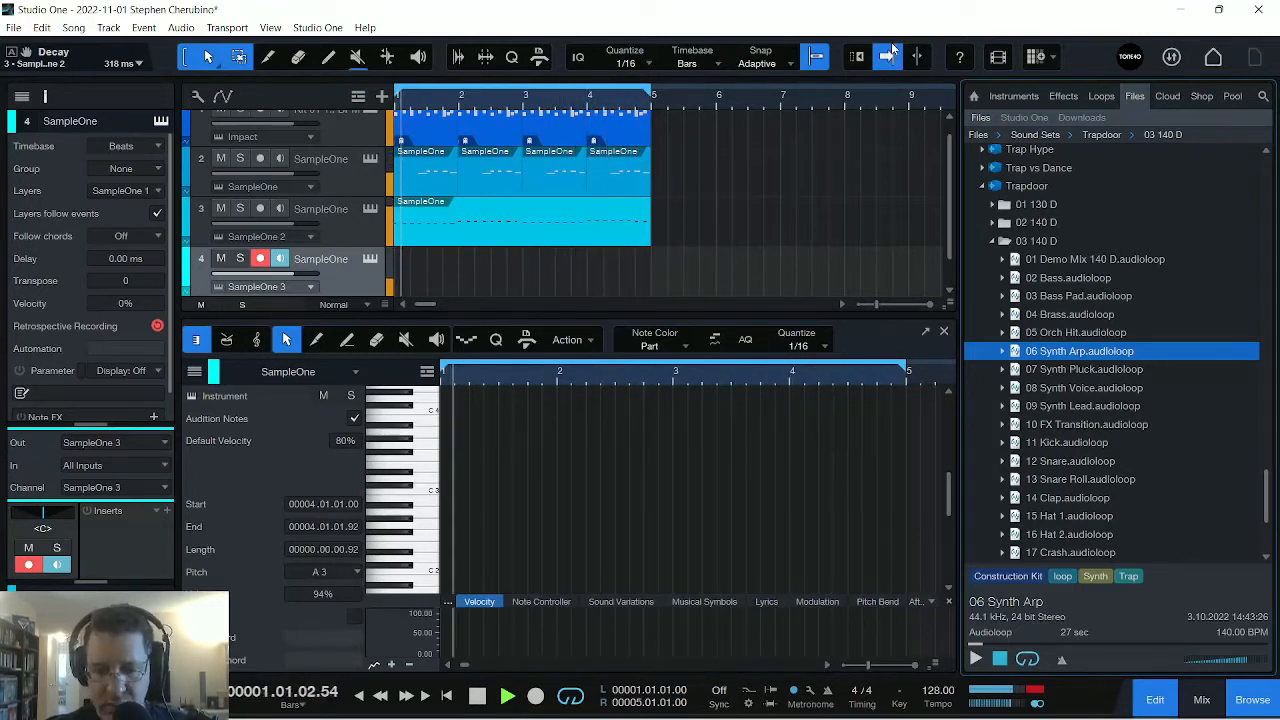
key("space")
key("comma")
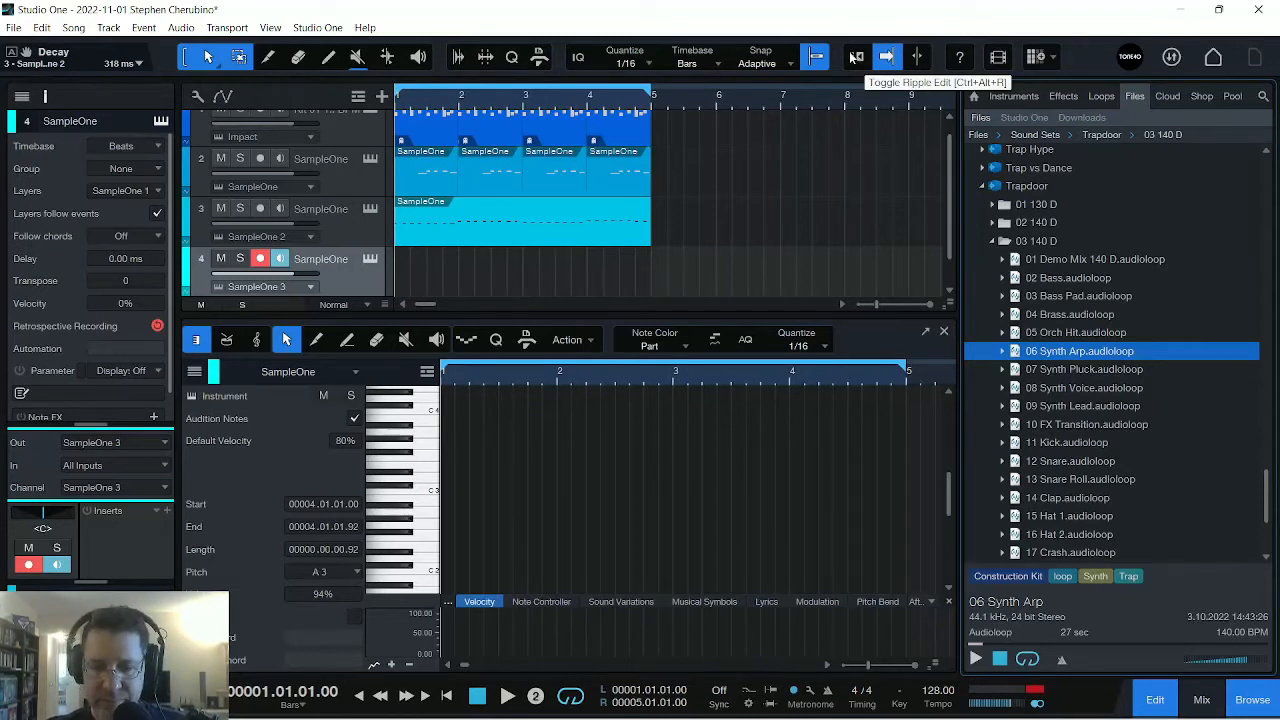
key("KP_Multiply")
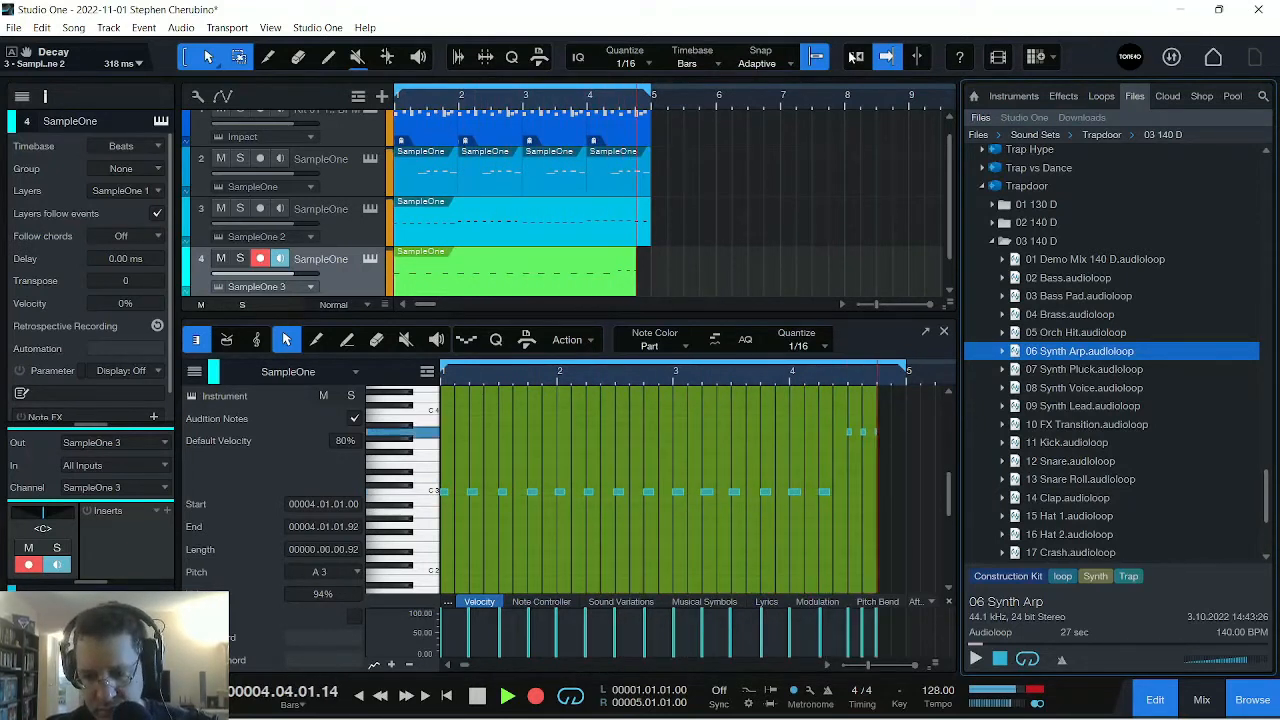
key("space")
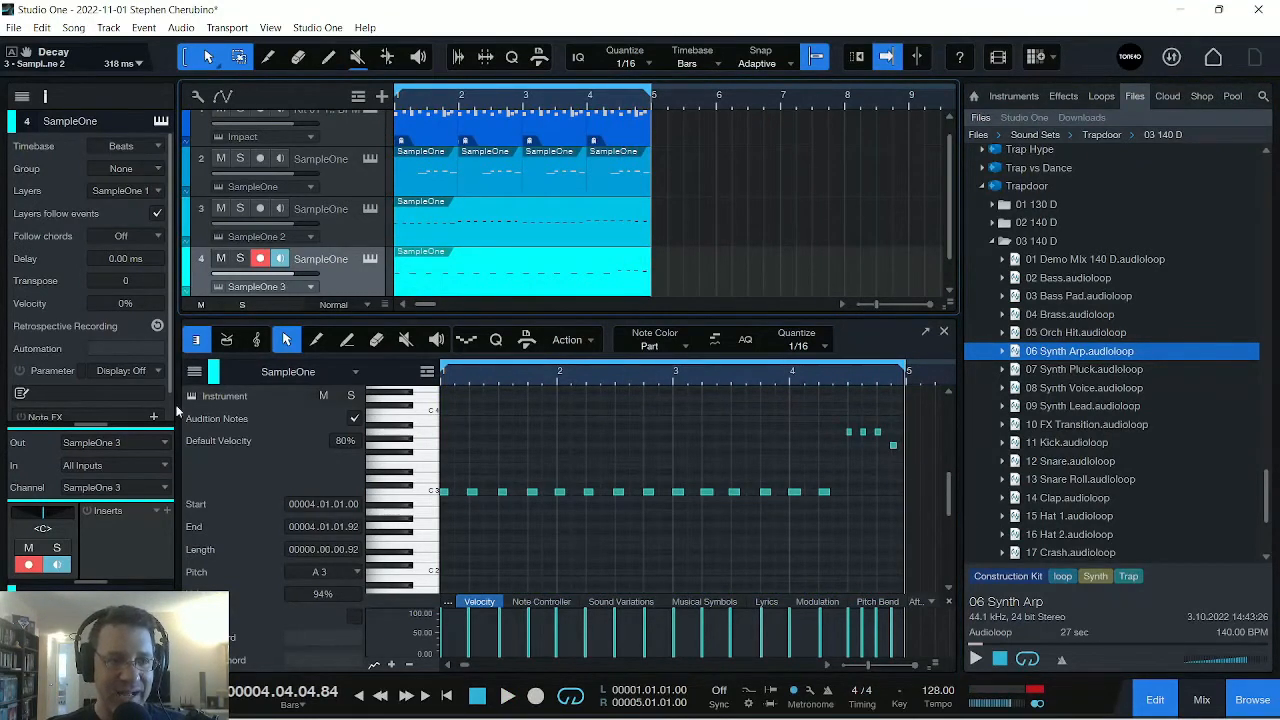
left_click(563, 529)
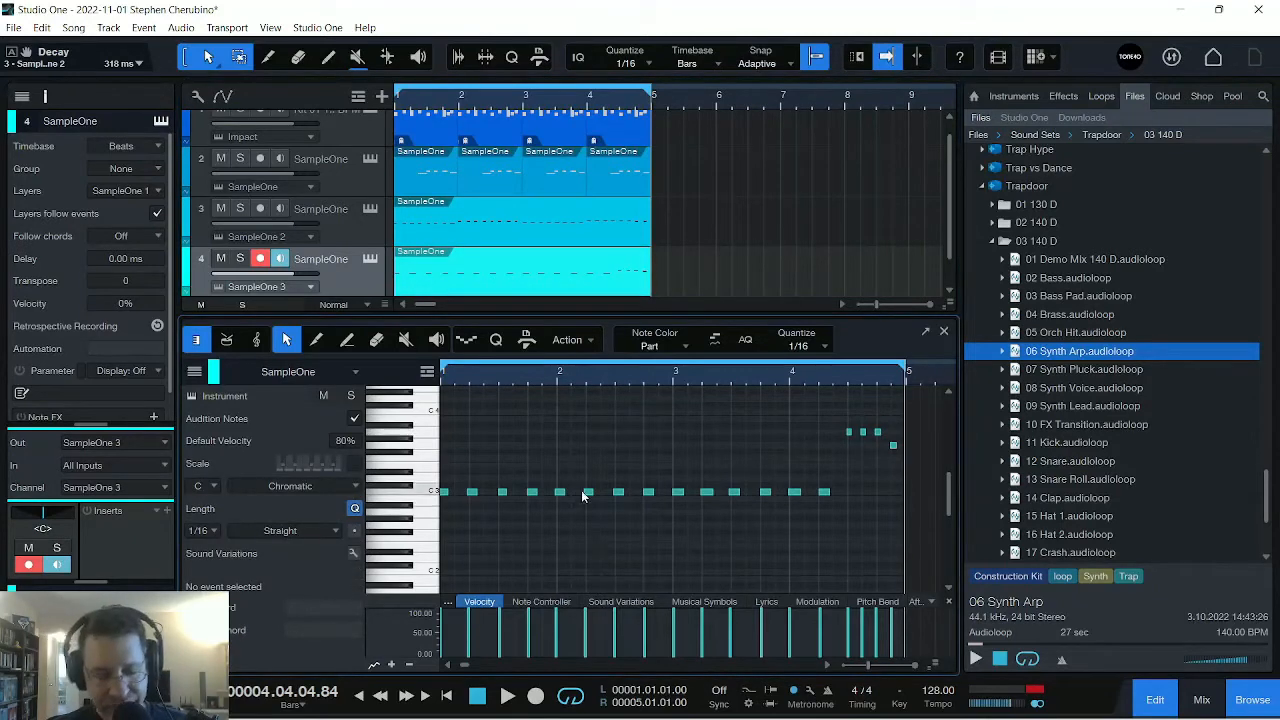
Add an FX channel in the mixer, insert Room Reverb on it, and close the effect window.
key("F3")
right_click(862, 513)
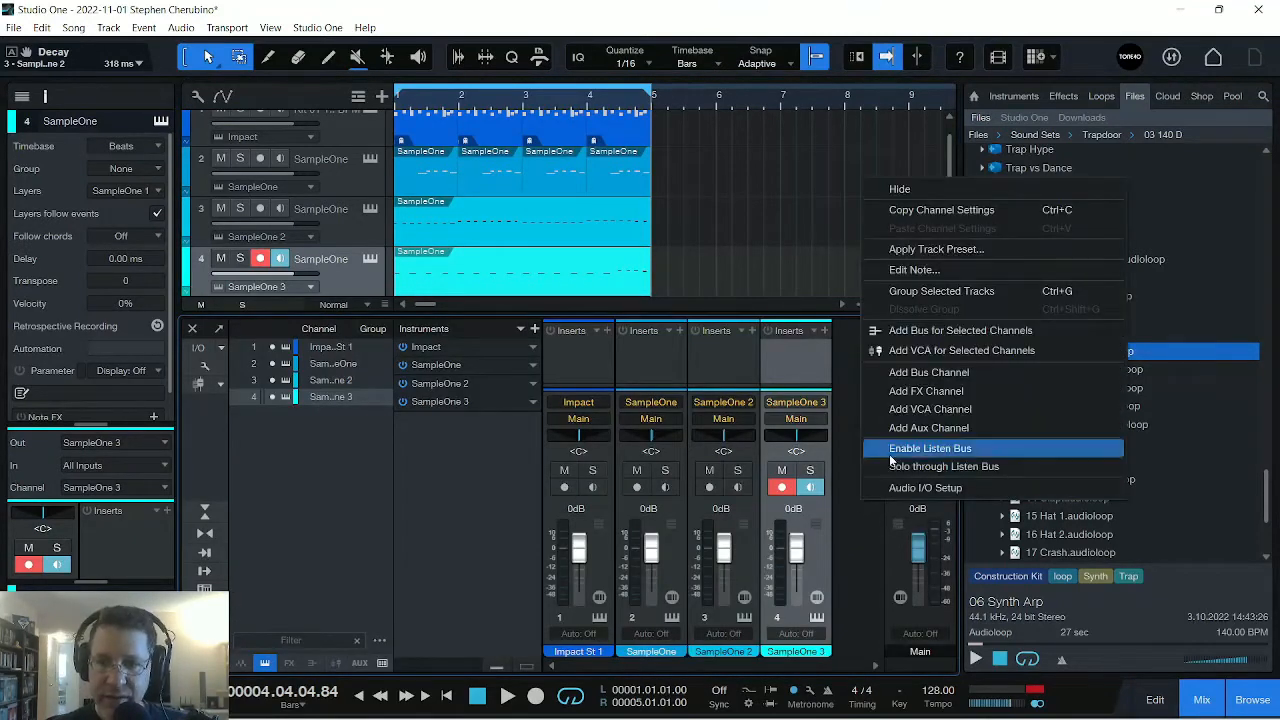
left_click(912, 391)
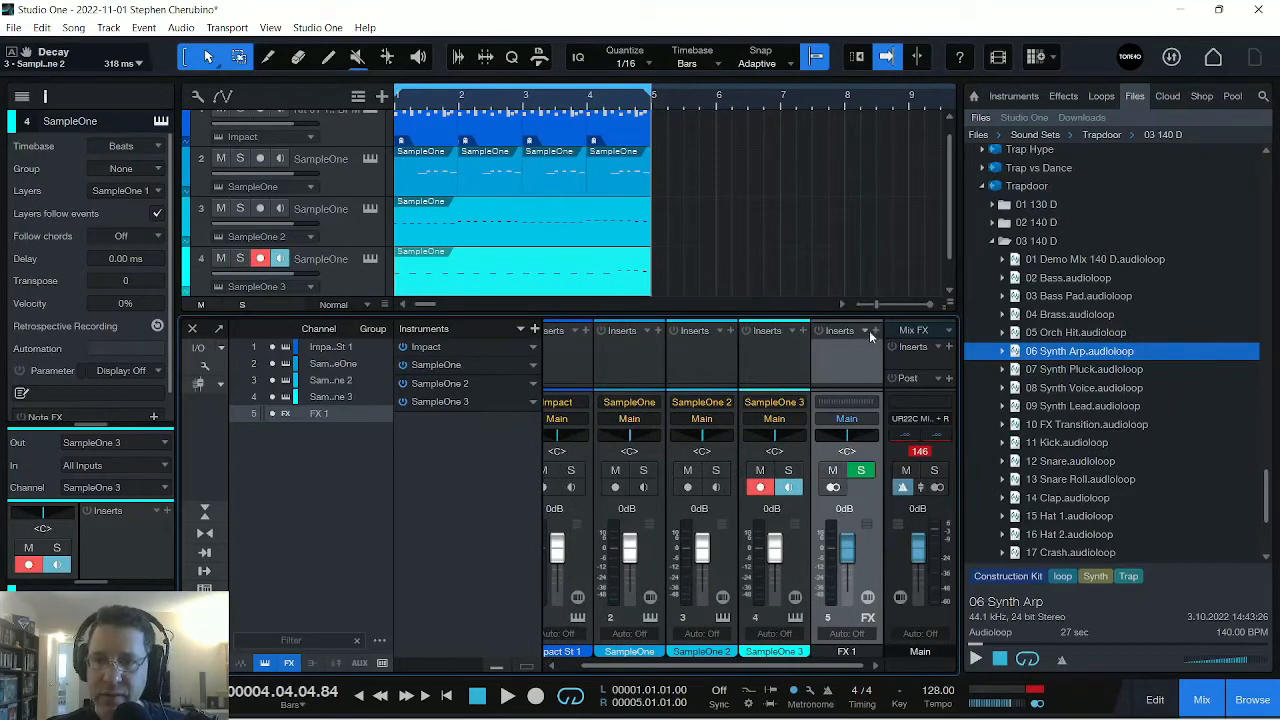
left_click(871, 331)
type("r")
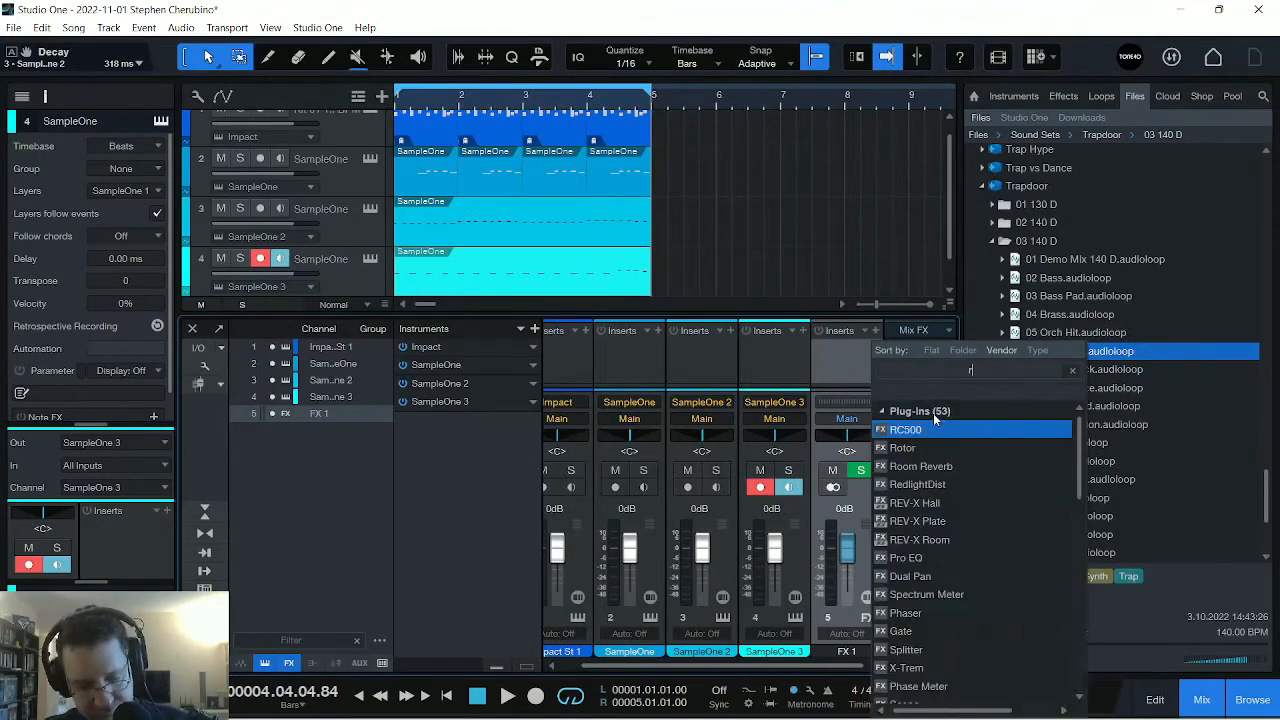
type("oom")
left_click(893, 429)
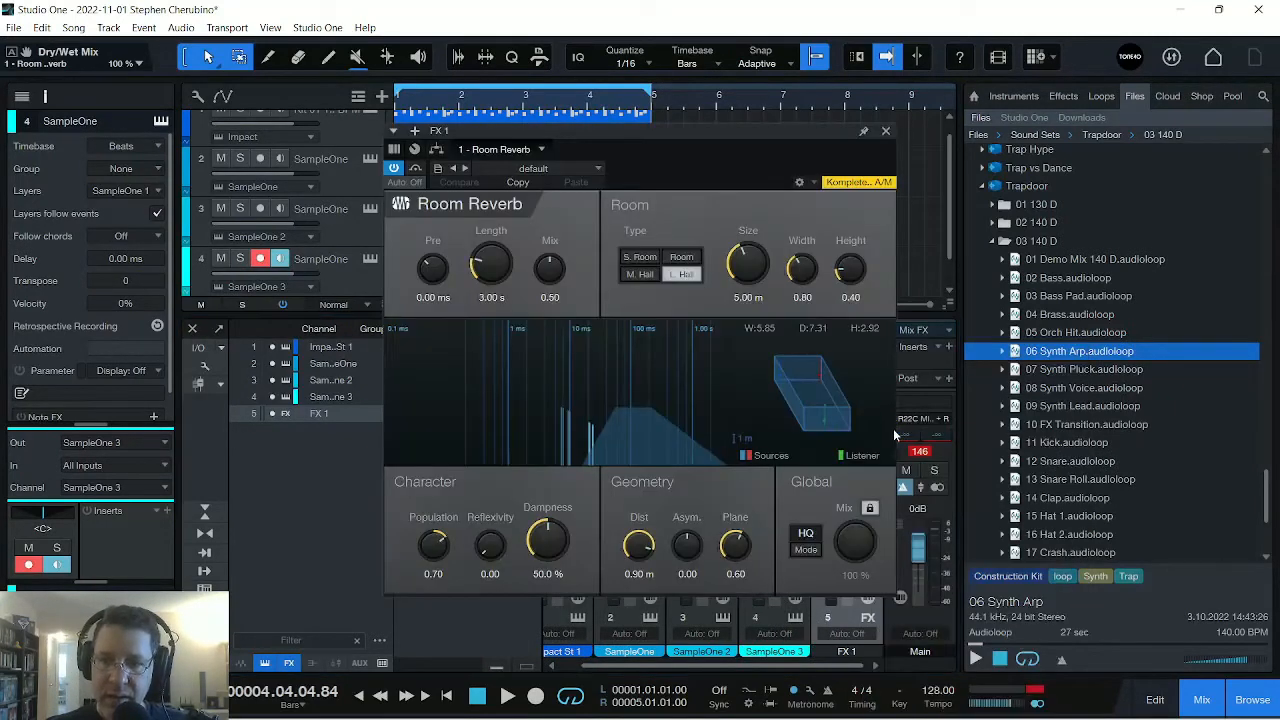
left_click(885, 131)
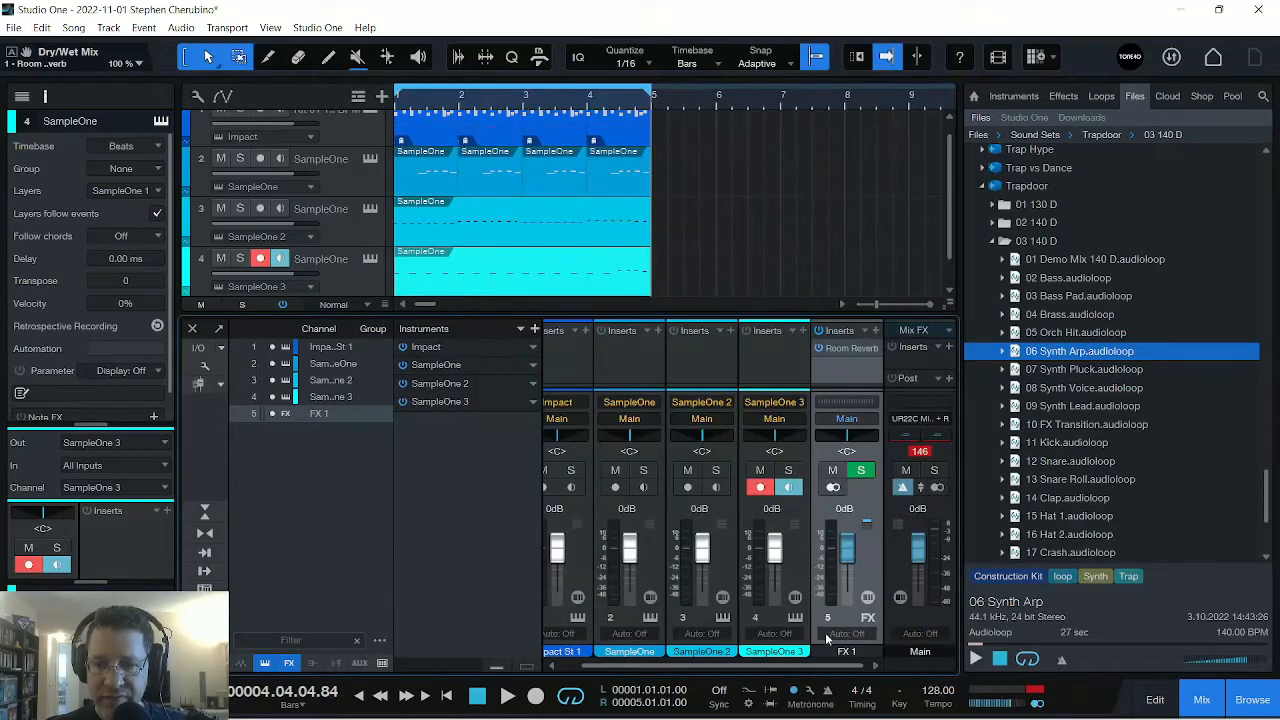
Add a second FX channel in the mixer, insert Analog Delay on it, and close the effect window.
right_click(864, 560)
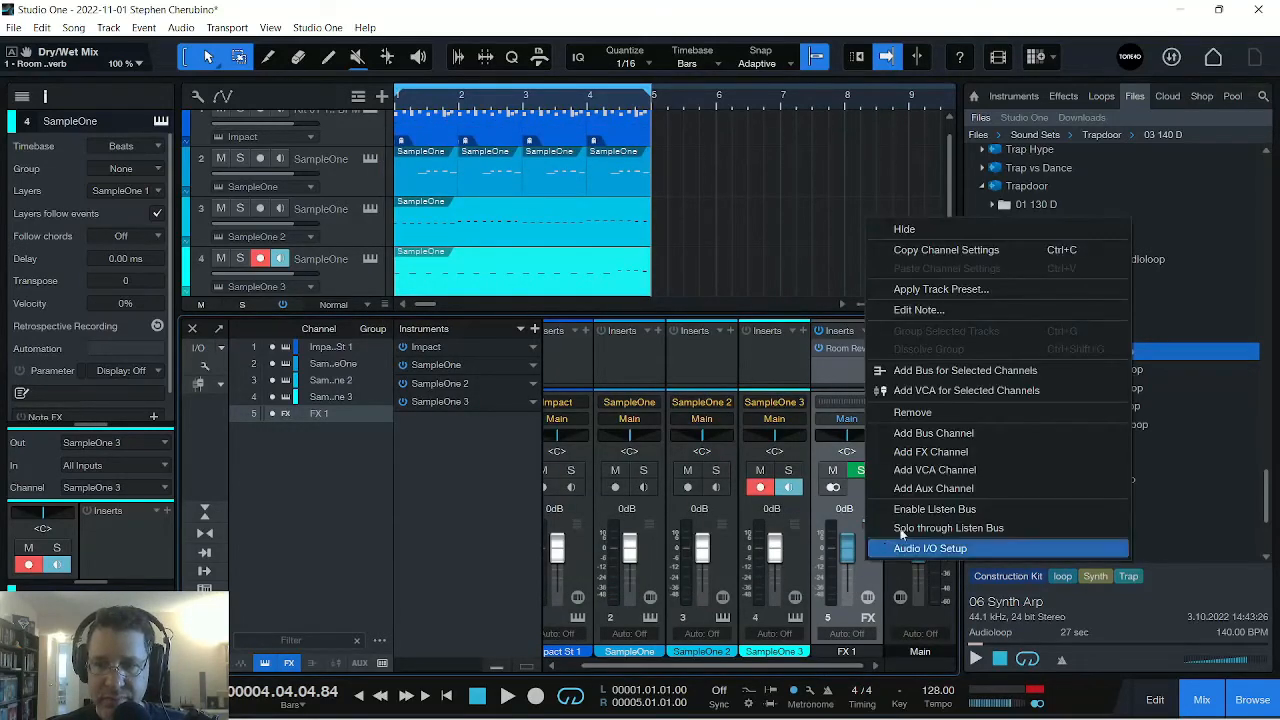
left_click(920, 460)
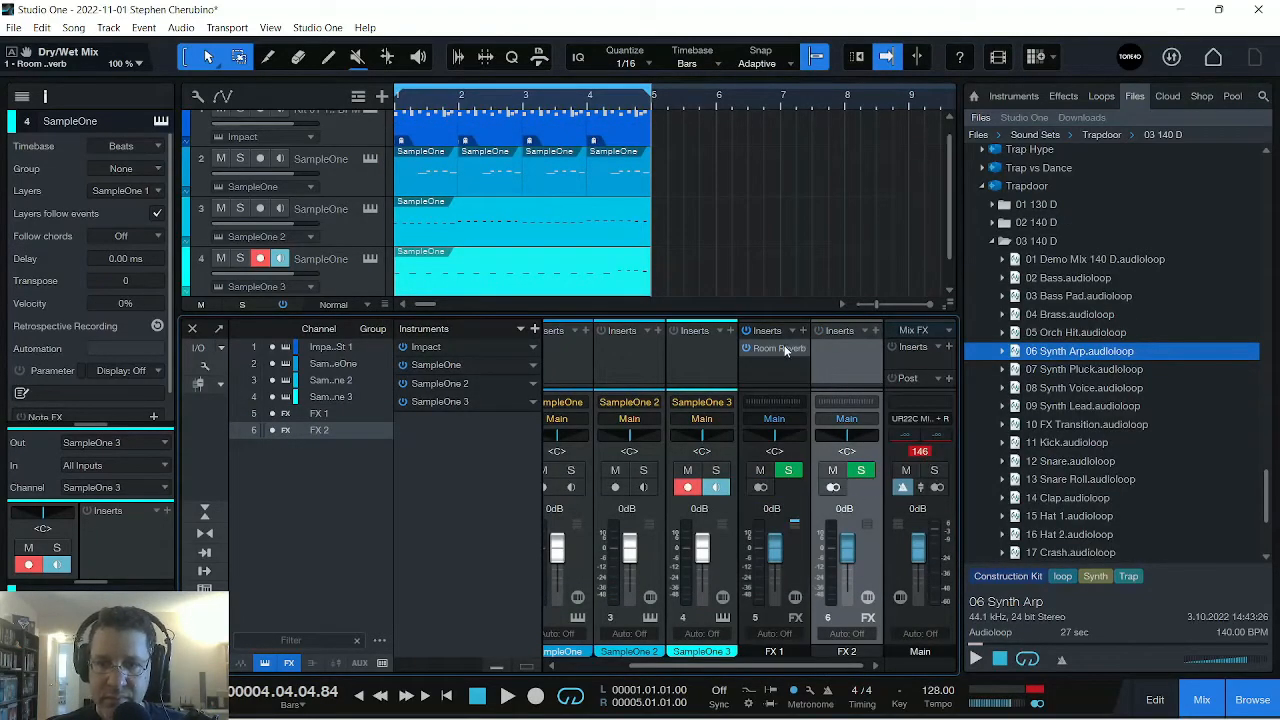
left_click(849, 351)
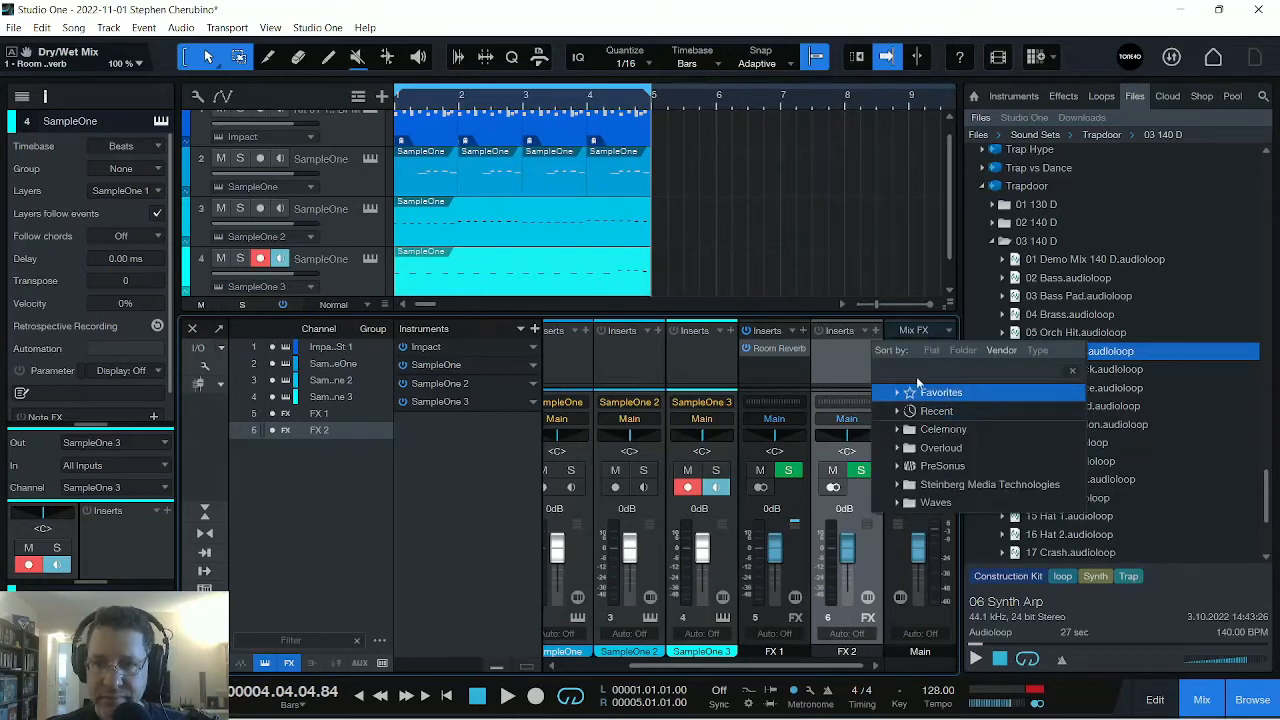
type("ana")
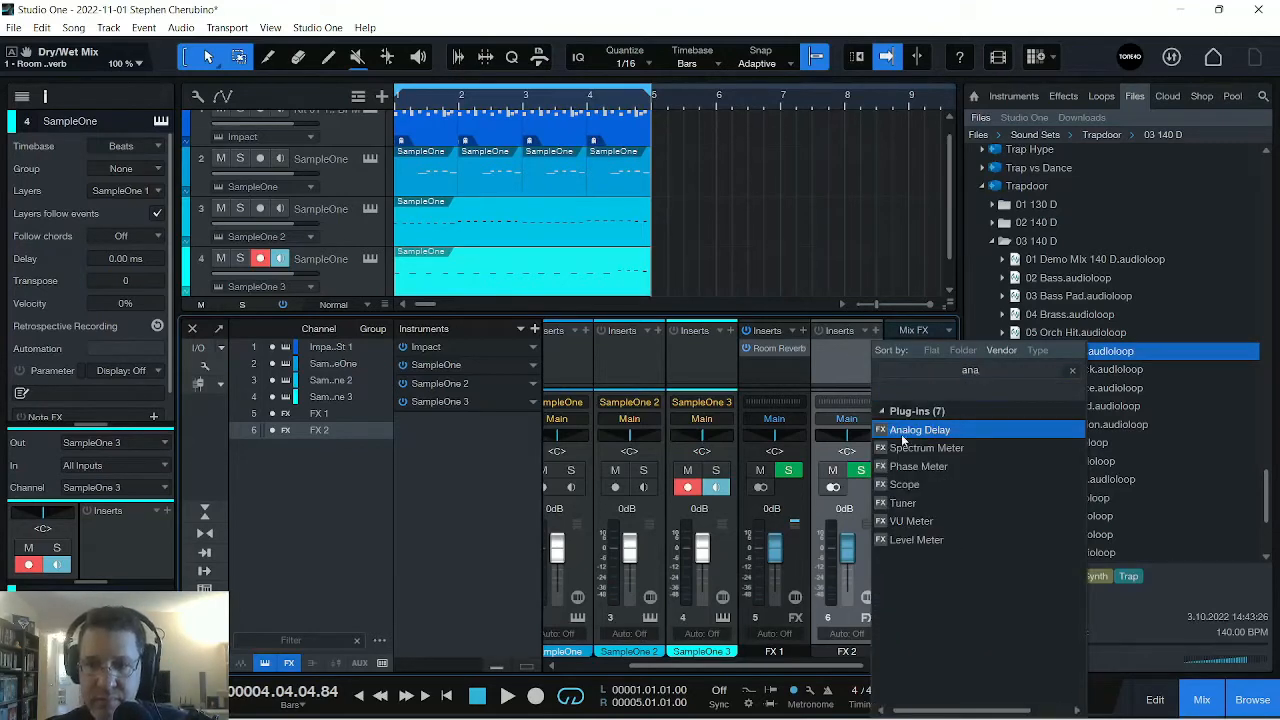
left_click(903, 435)
left_click(997, 133)
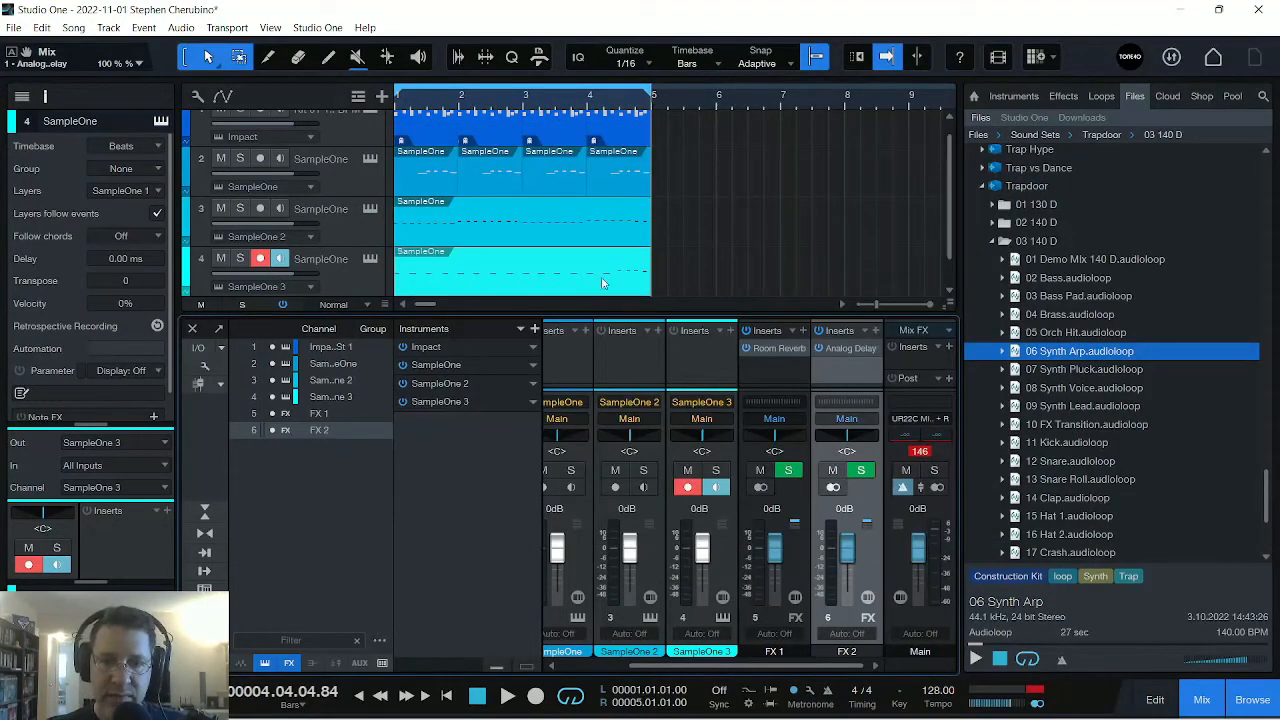
Adjust the mixer layout and expand the SampleOne 3 channel to show its inserts and an enlarged sends area.
left_click(350, 288)
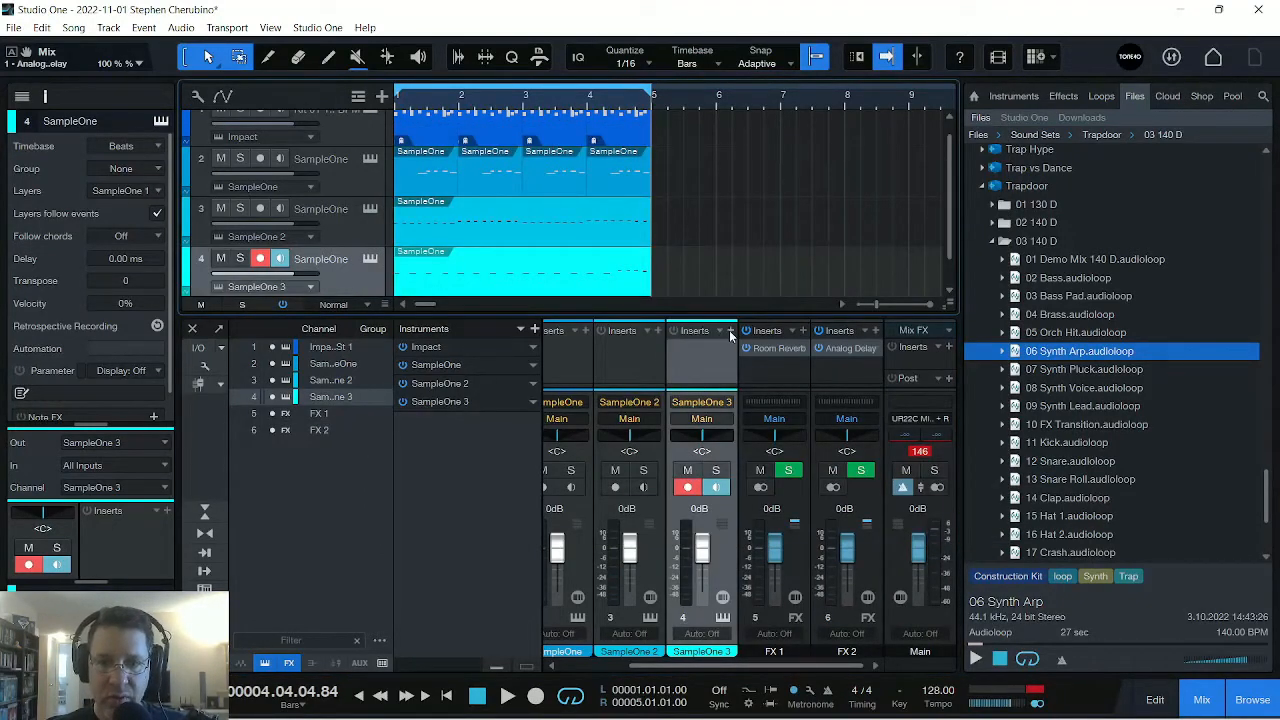
left_click_drag(690, 313, 688, 160)
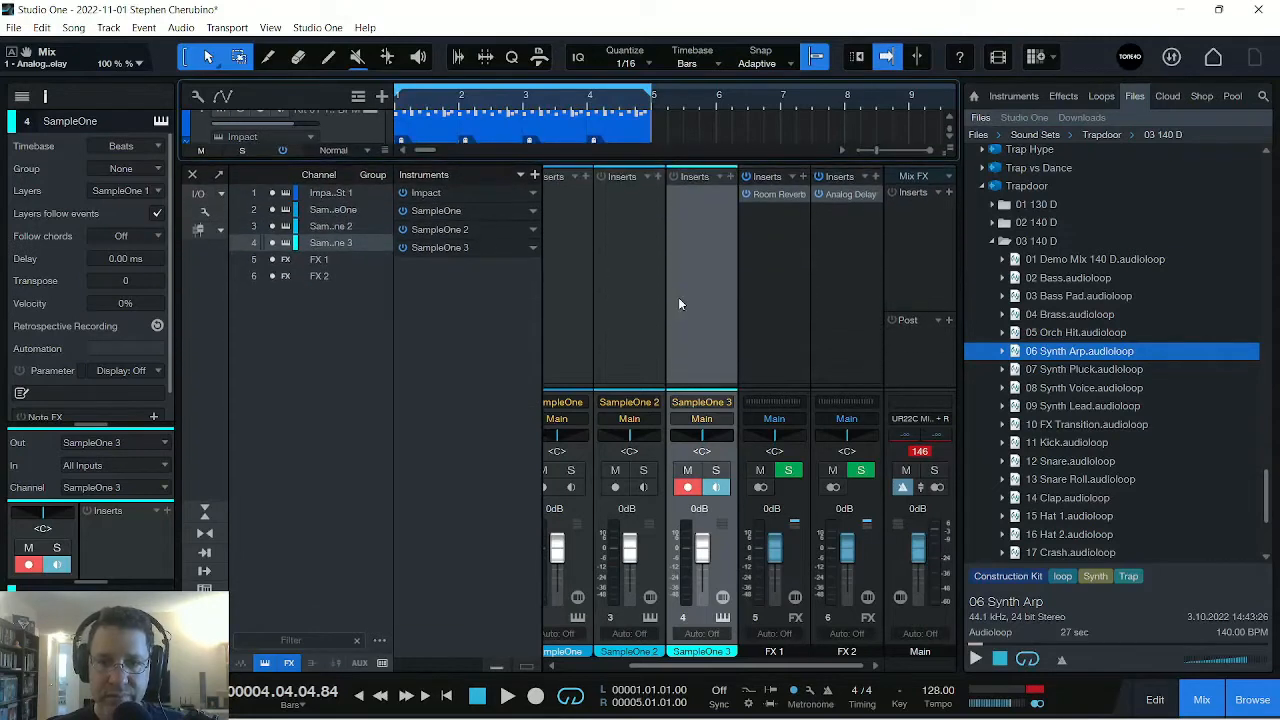
mouse_move(701, 388)
left_mouse_down()
mouse_move(696, 270)
mouse_move(699, 391)
left_mouse_up()
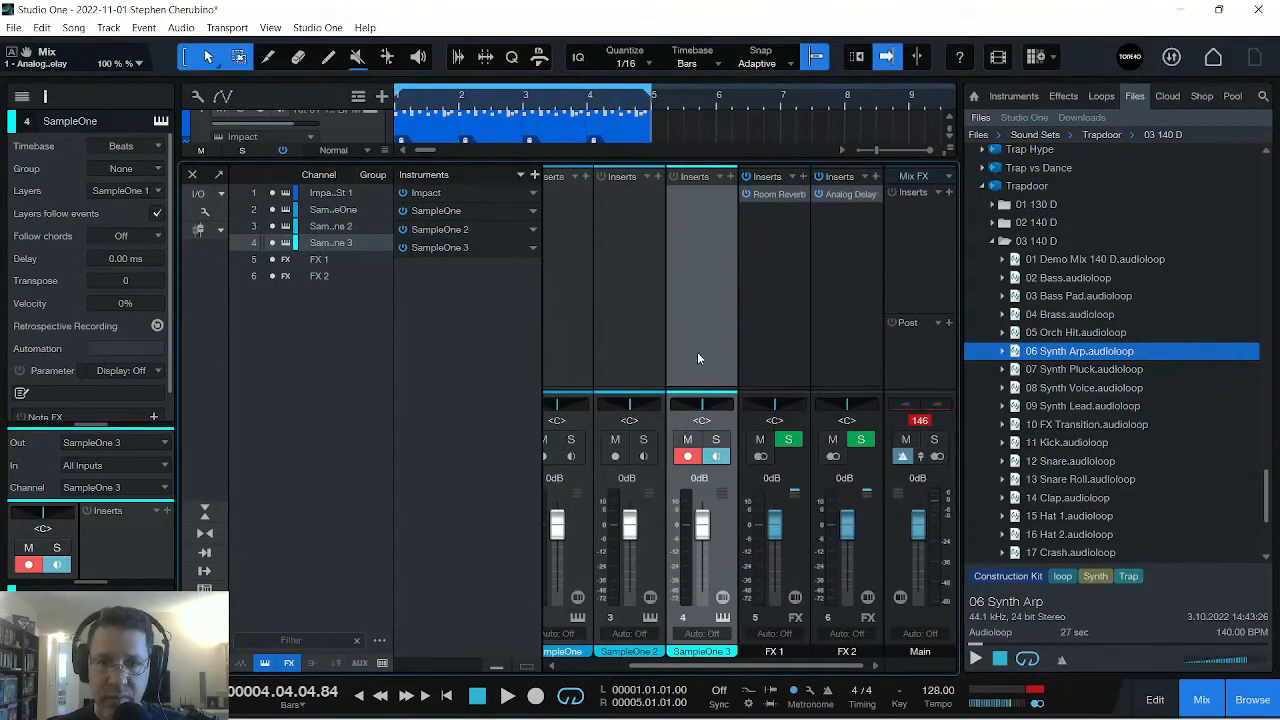
left_click(710, 267)
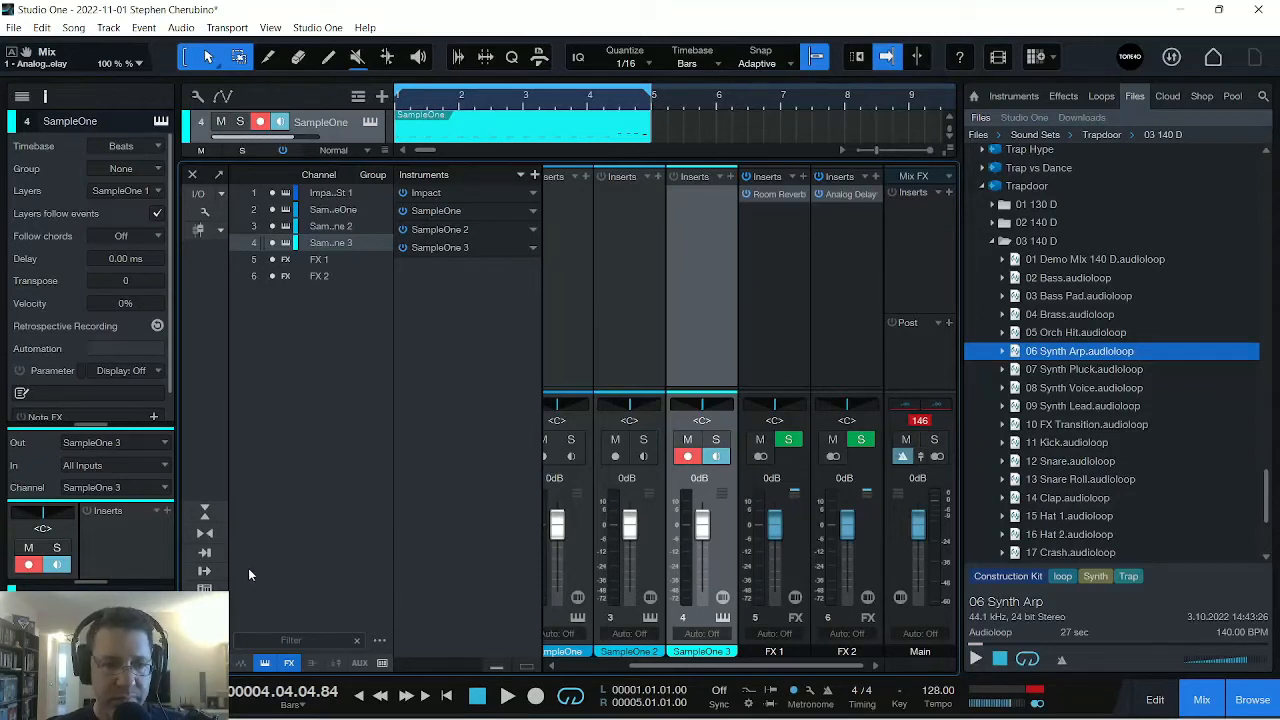
left_click(204, 570)
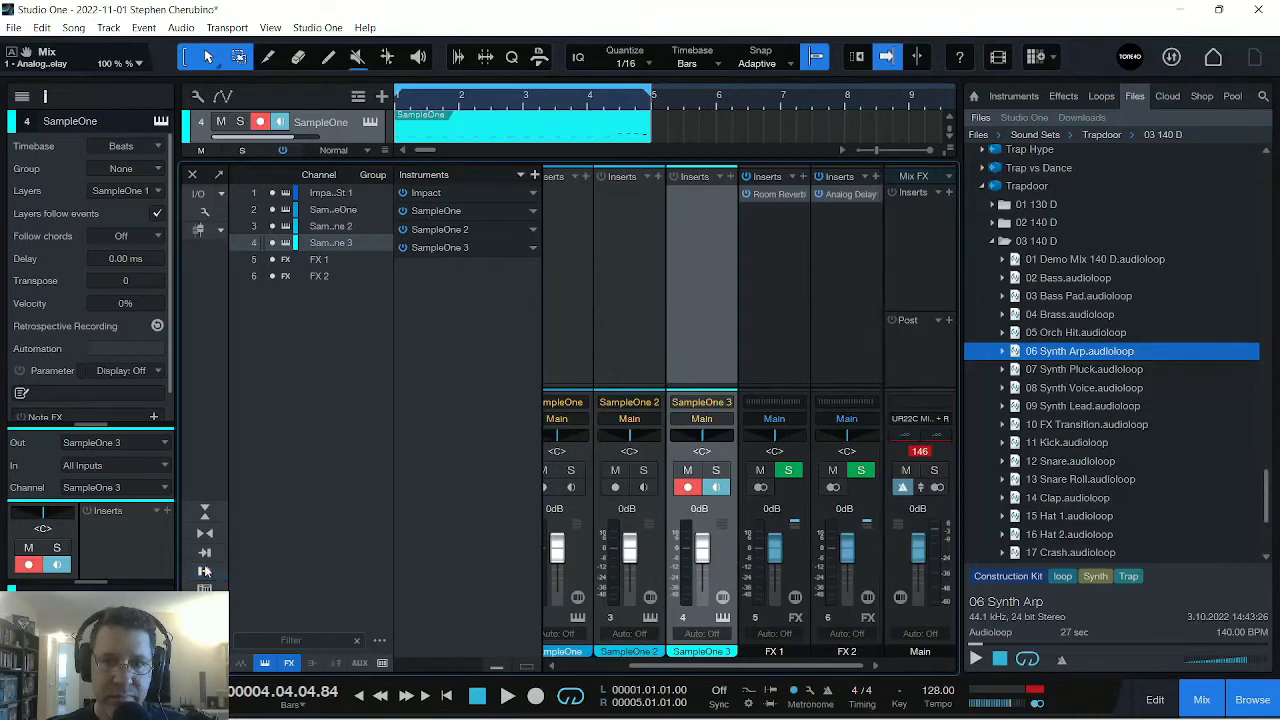
left_click(204, 553)
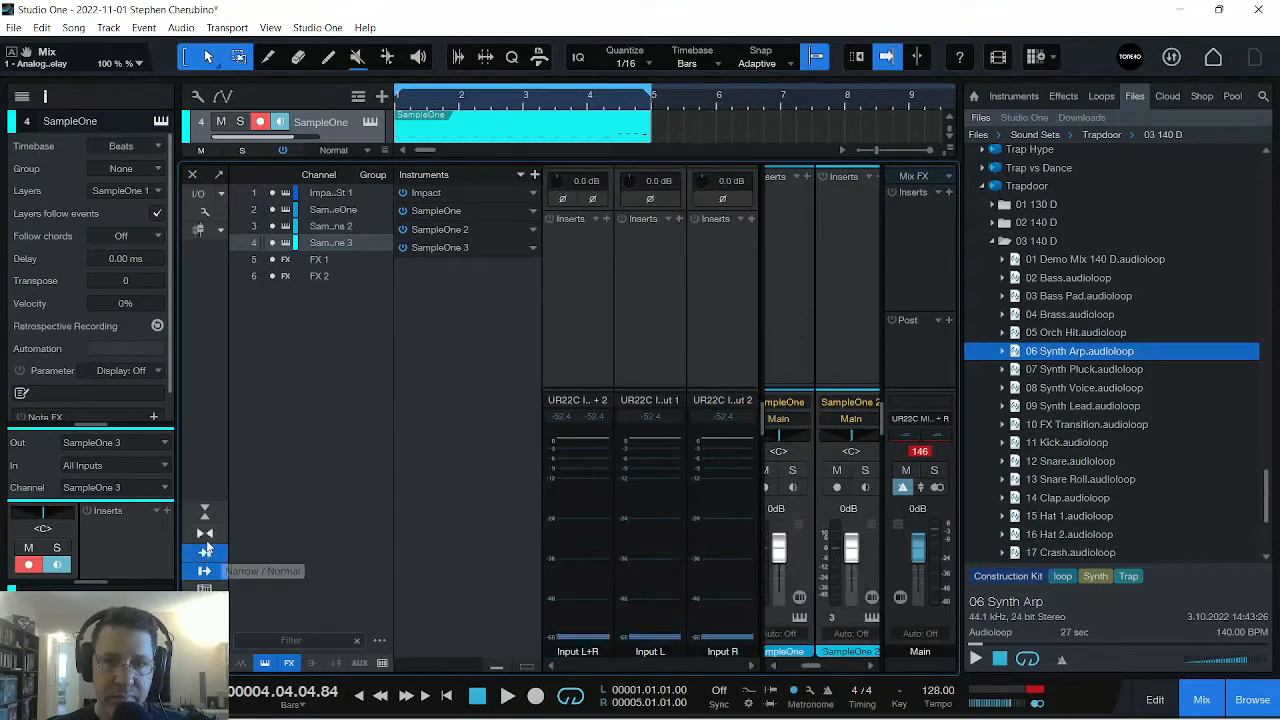
left_click(204, 553)
left_click(204, 535)
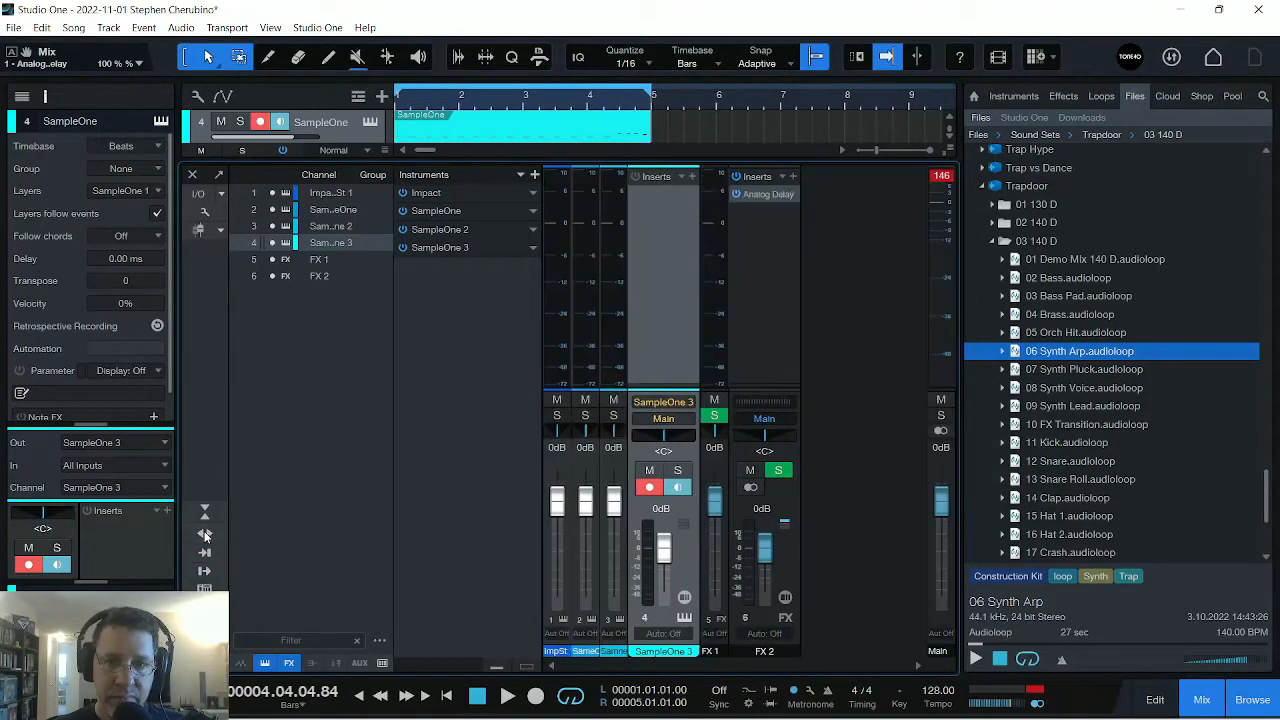
left_click(204, 531)
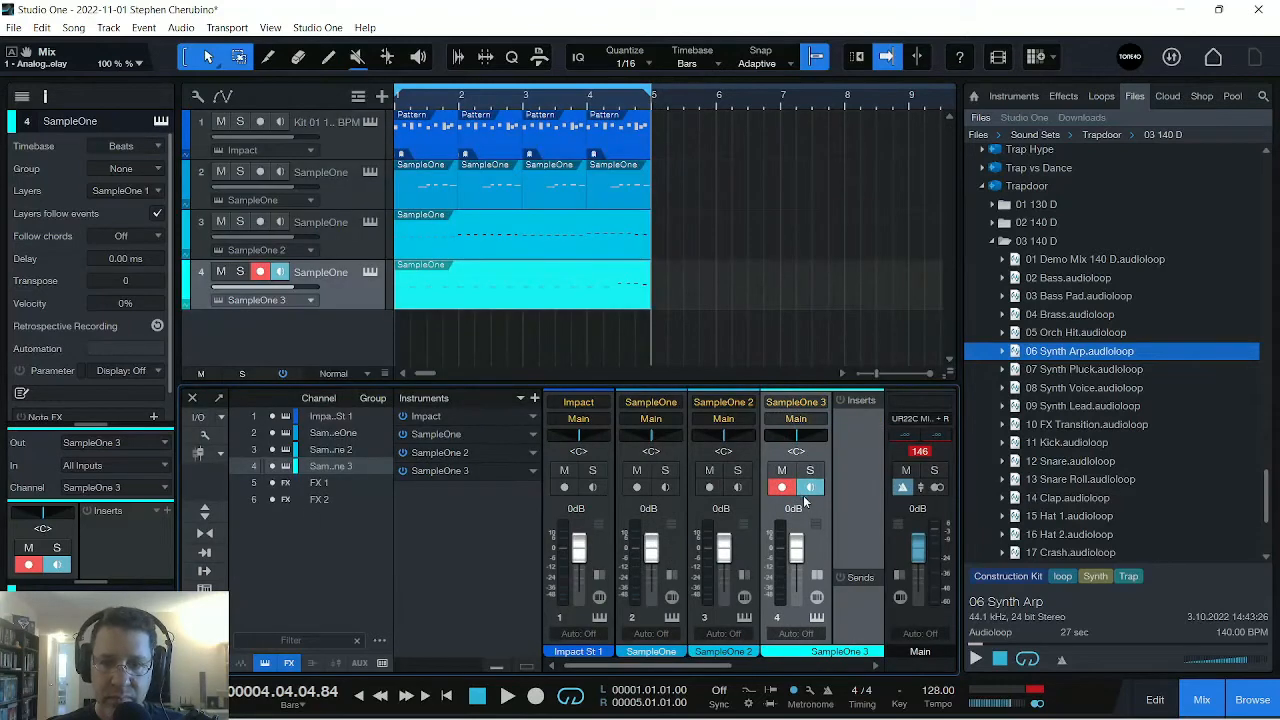
left_click_drag(852, 565, 843, 483)
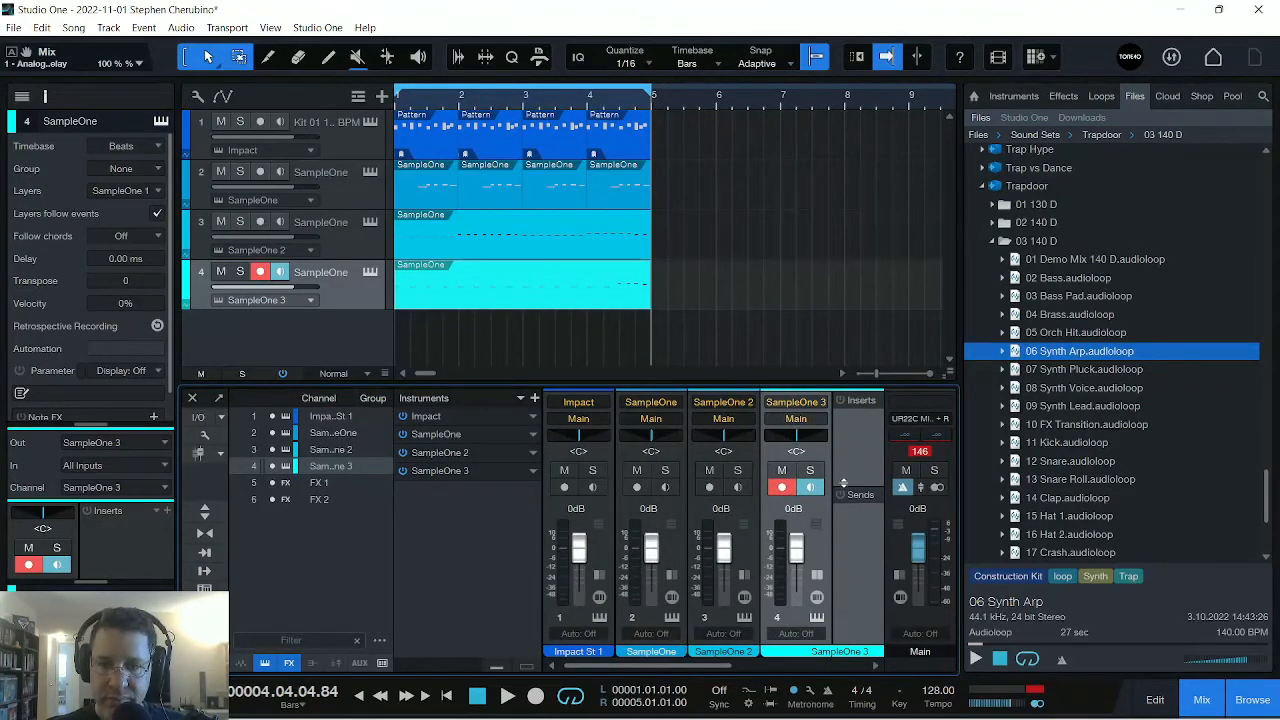
scroll(646, 506, "right", 3)
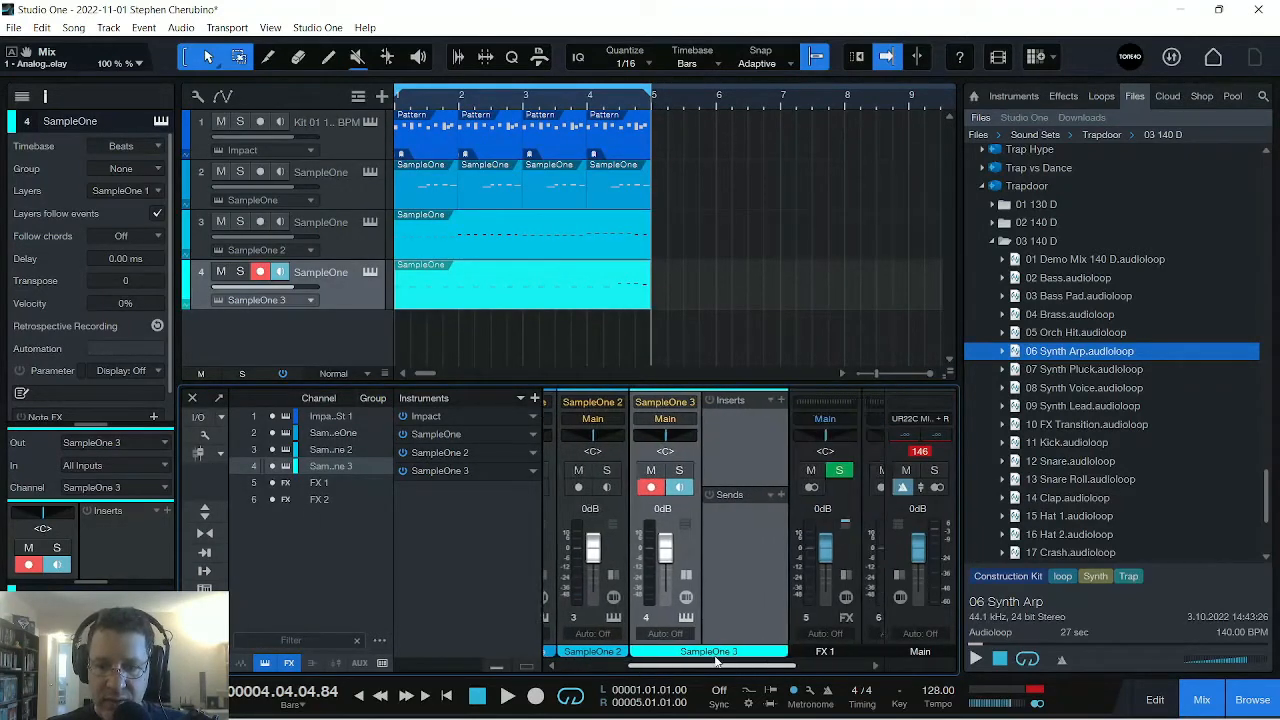
Add sends from the SampleOne 3 channel to FX 1 and FX 2.
left_click(680, 495)
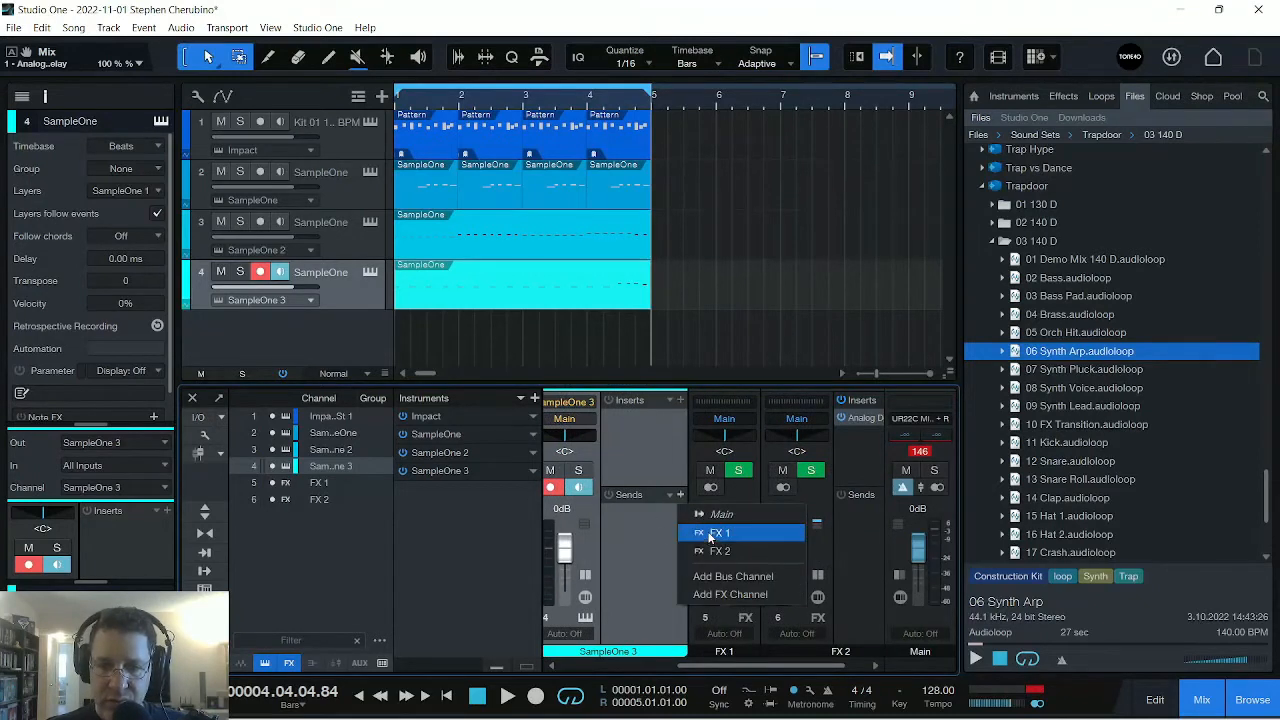
left_click(695, 532)
left_click(680, 495)
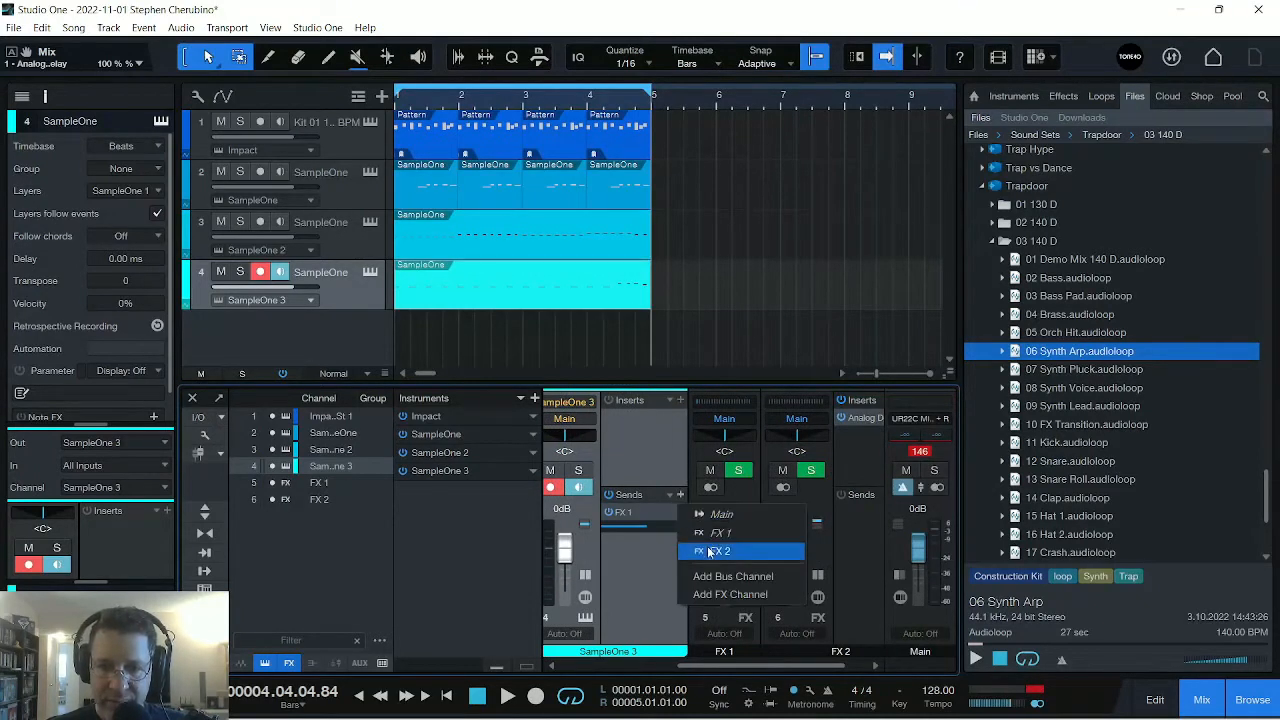
left_click(700, 540)
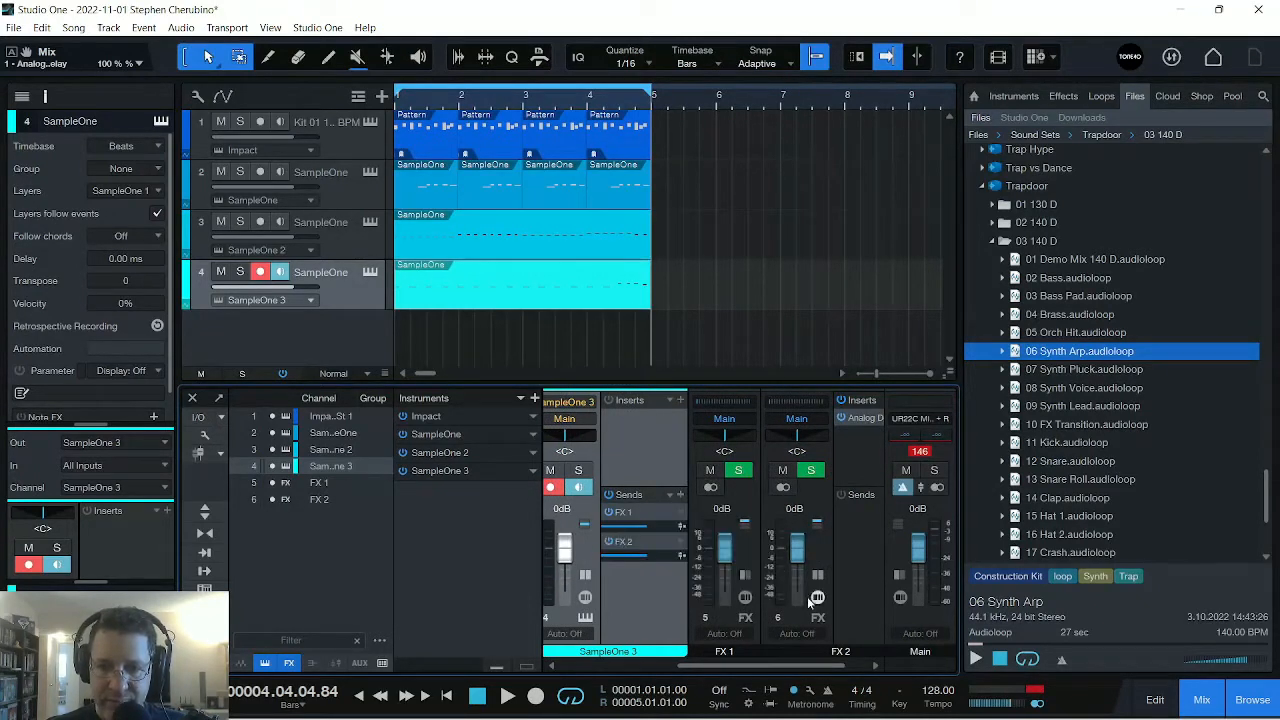
Rename the FX 2 channel as Delay and the FX 1 channel as Reverb.
double_click(826, 650)
key("Return")
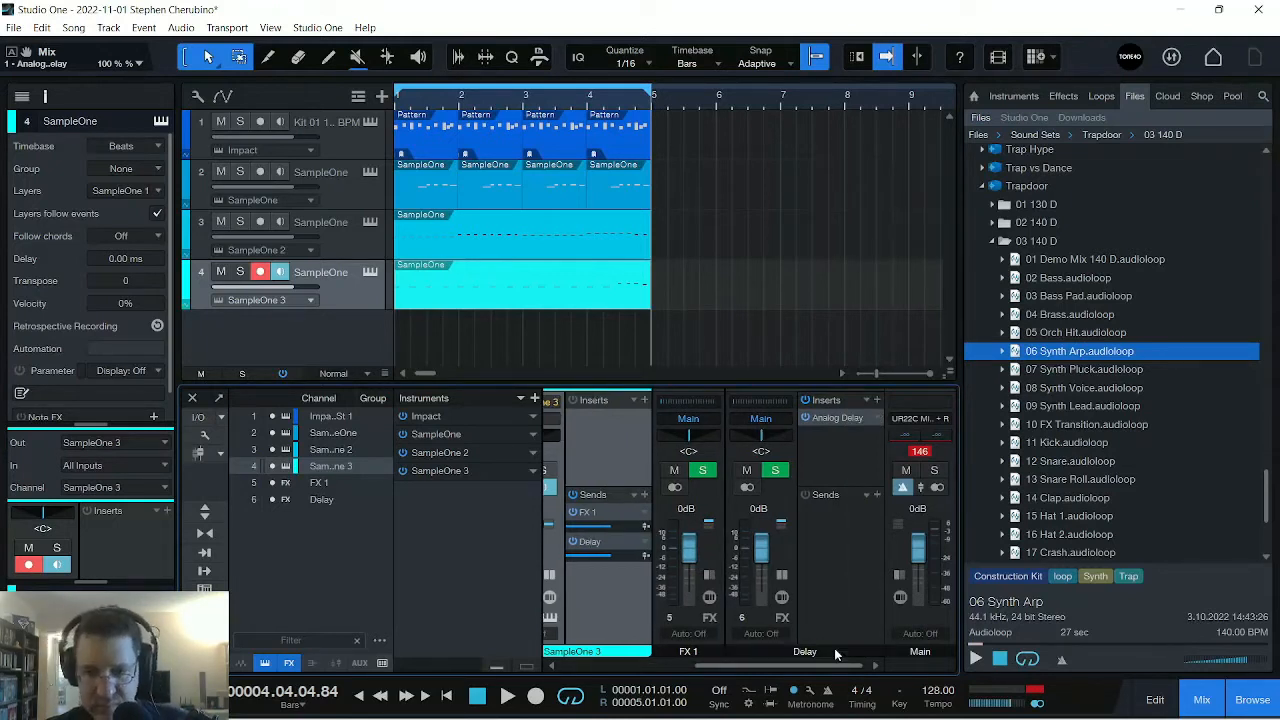
double_click(698, 649)
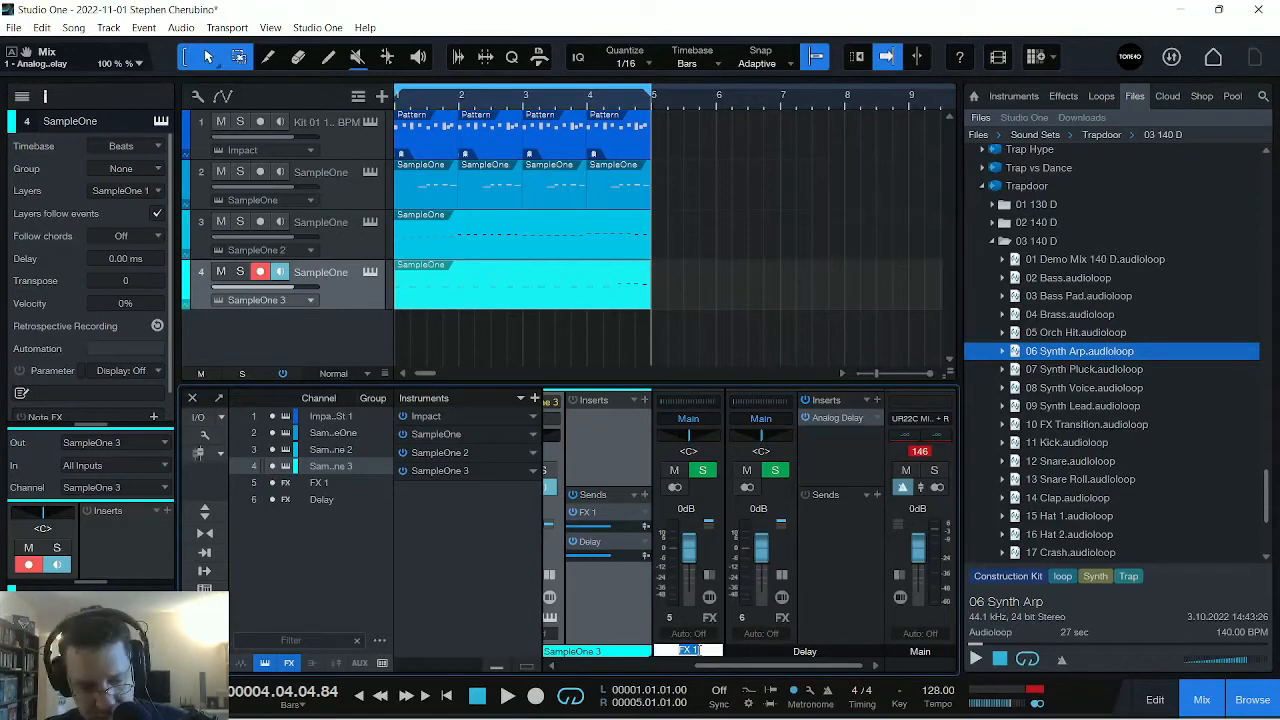
type("Reverb")
key("Return")
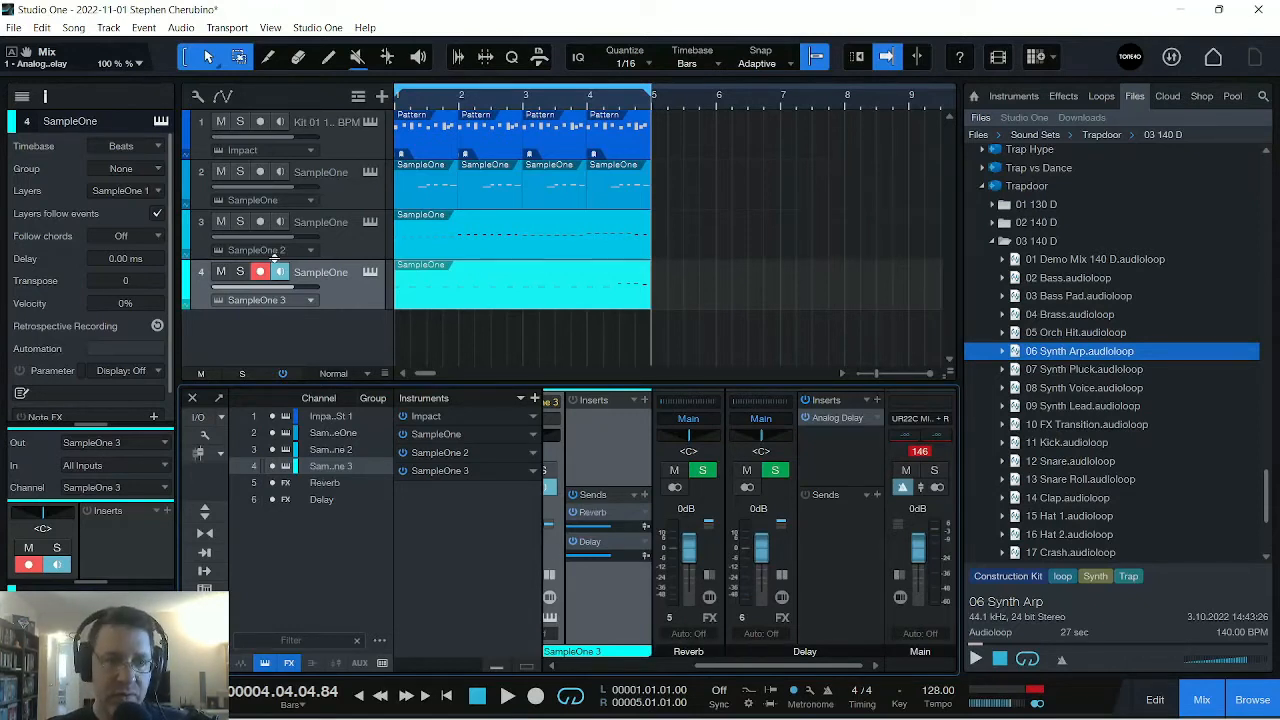
Solo the SampleOne 3 track and play it briefly to hear its reverb and delay sends.
left_click(239, 272)
key("space")
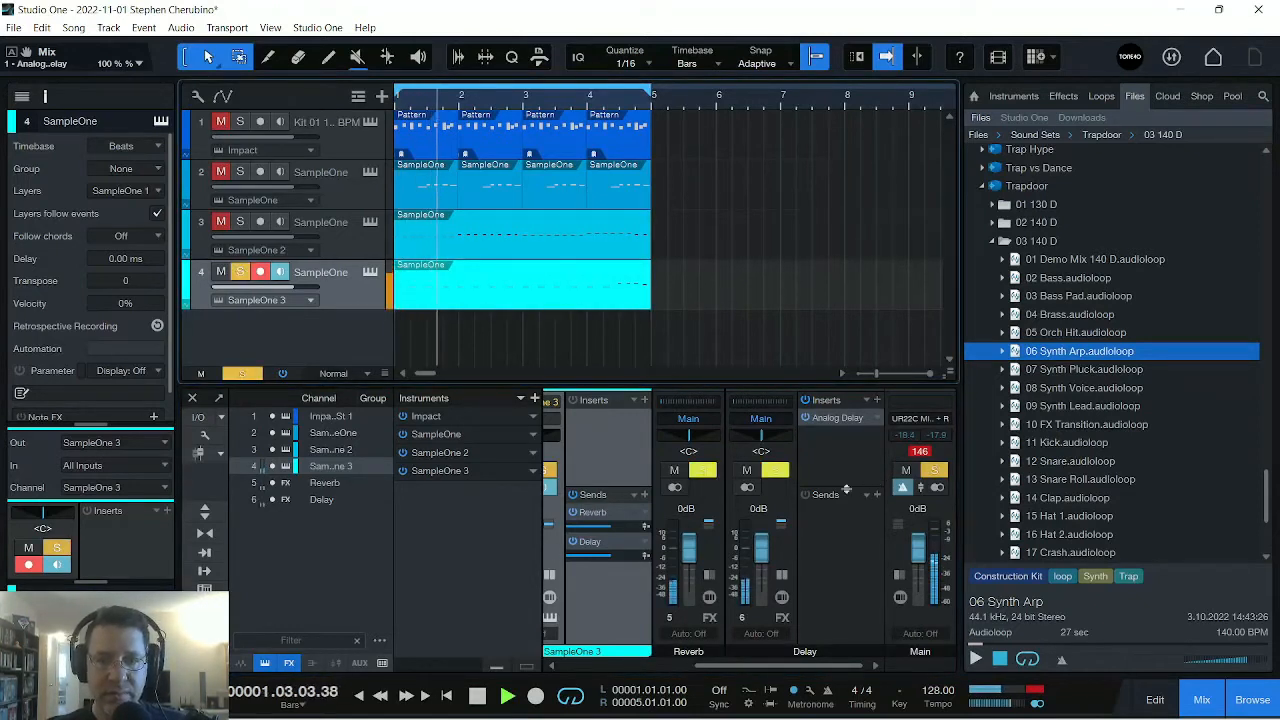
key("space")
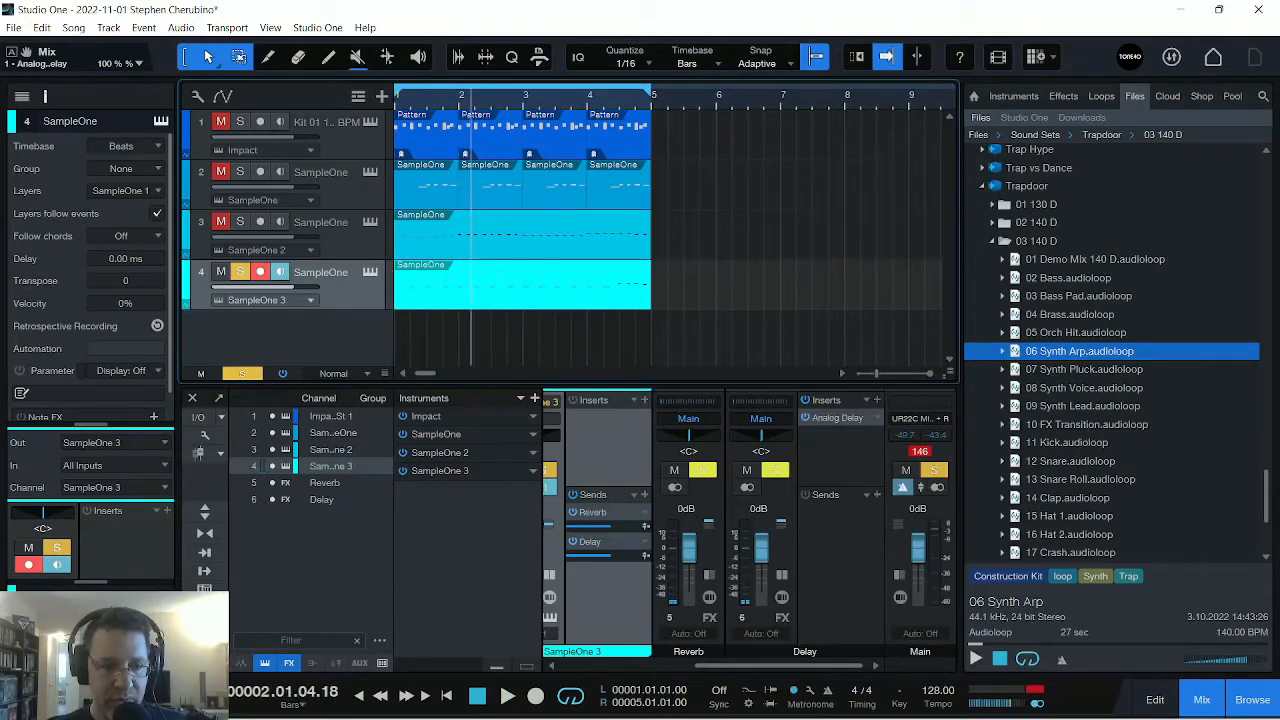
Hide the mixer's channel list and instrument rack, and collapse the expanded SampleOne 3 and Delay channels.
left_click(204, 663)
left_click(204, 593)
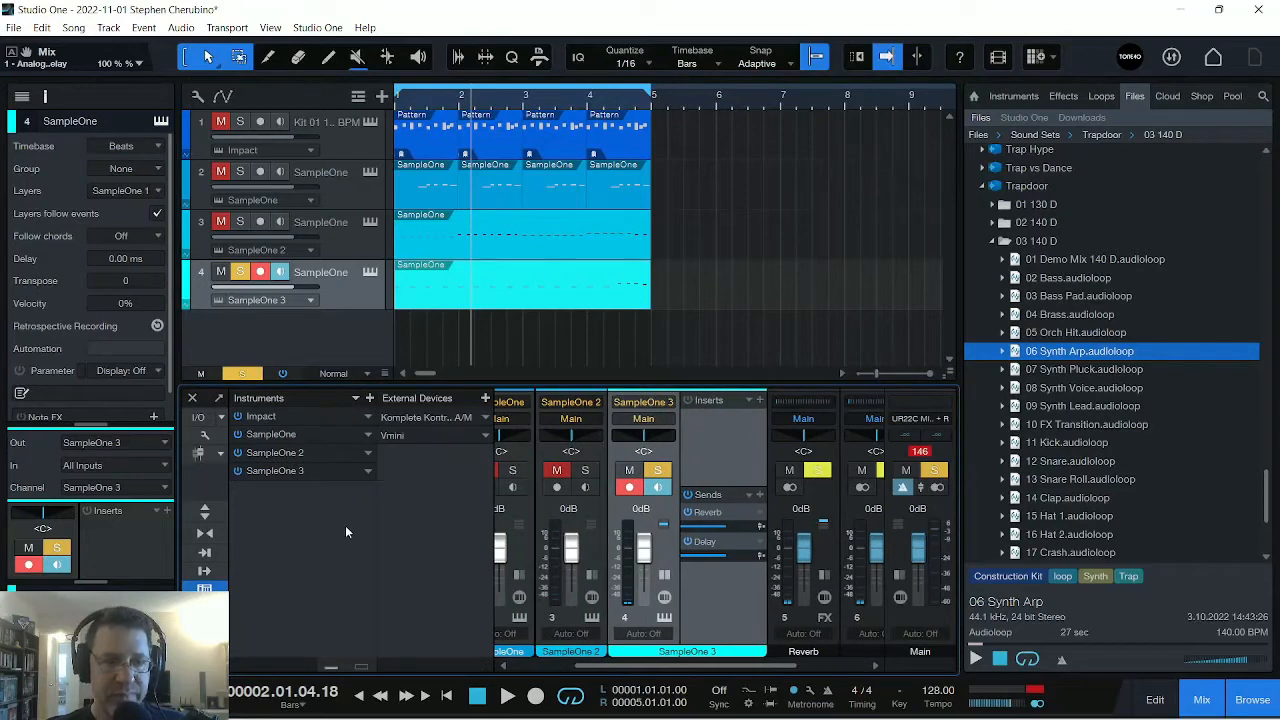
left_click(205, 589)
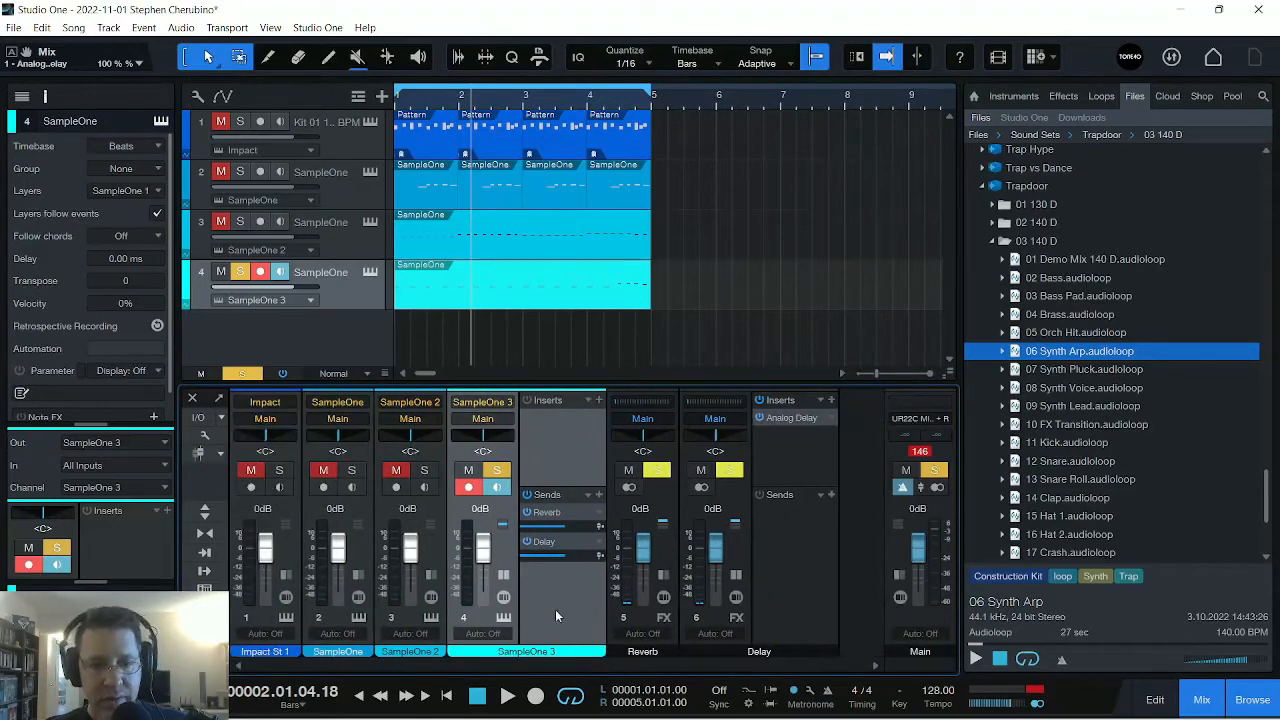
double_click(557, 611)
double_click(705, 603)
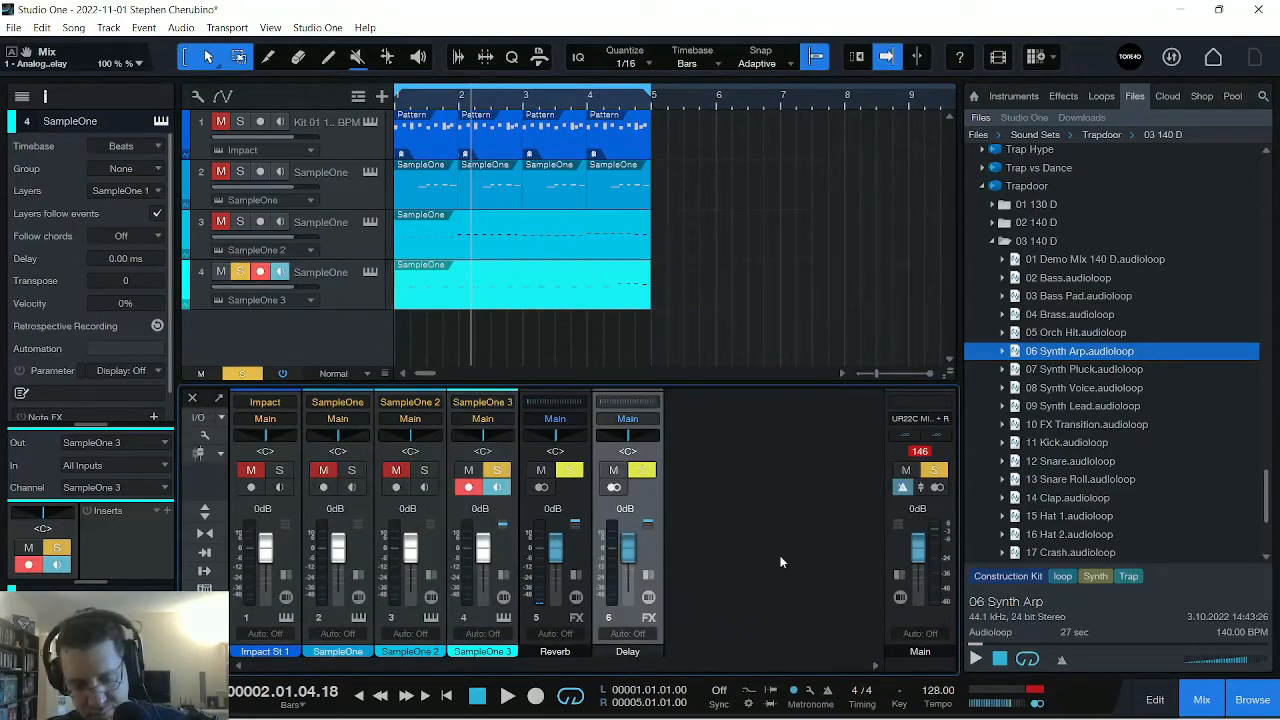
Unsolo the SampleOne 3 track and lower its volume to -13.4 dB while the full groove plays.
left_click(240, 272)
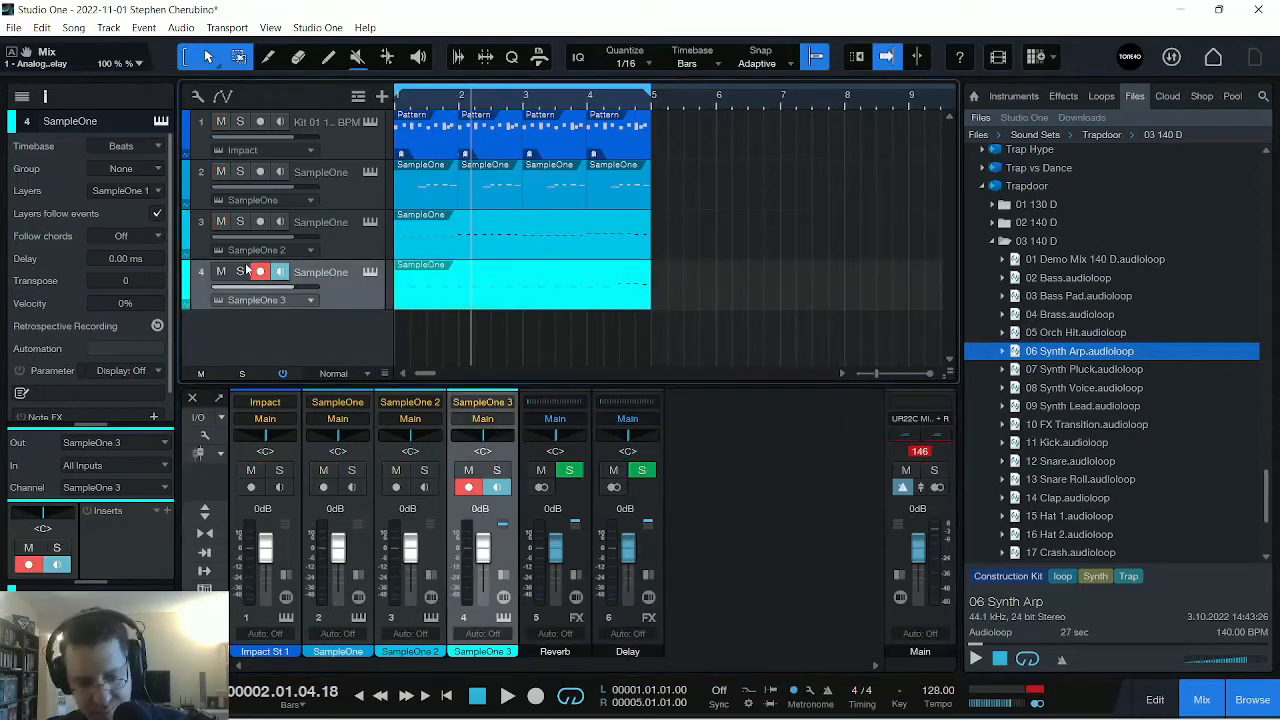
key("space")
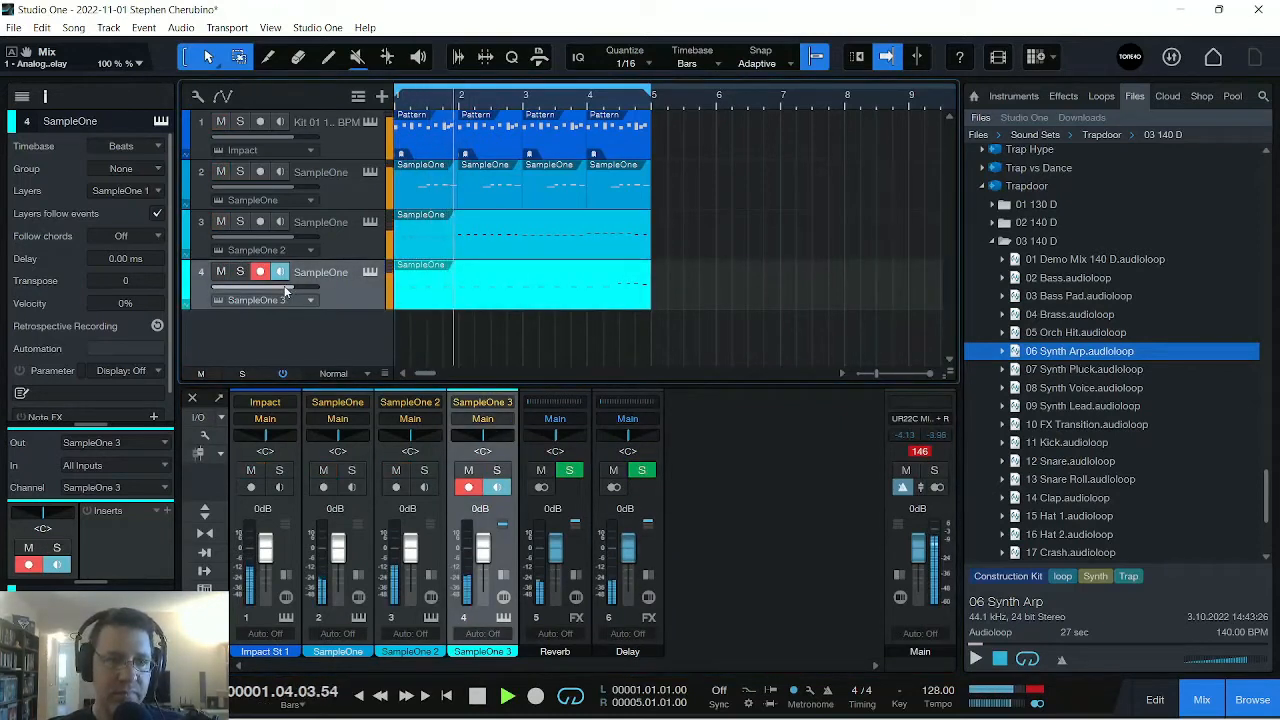
left_click_drag(283, 288, 256, 290)
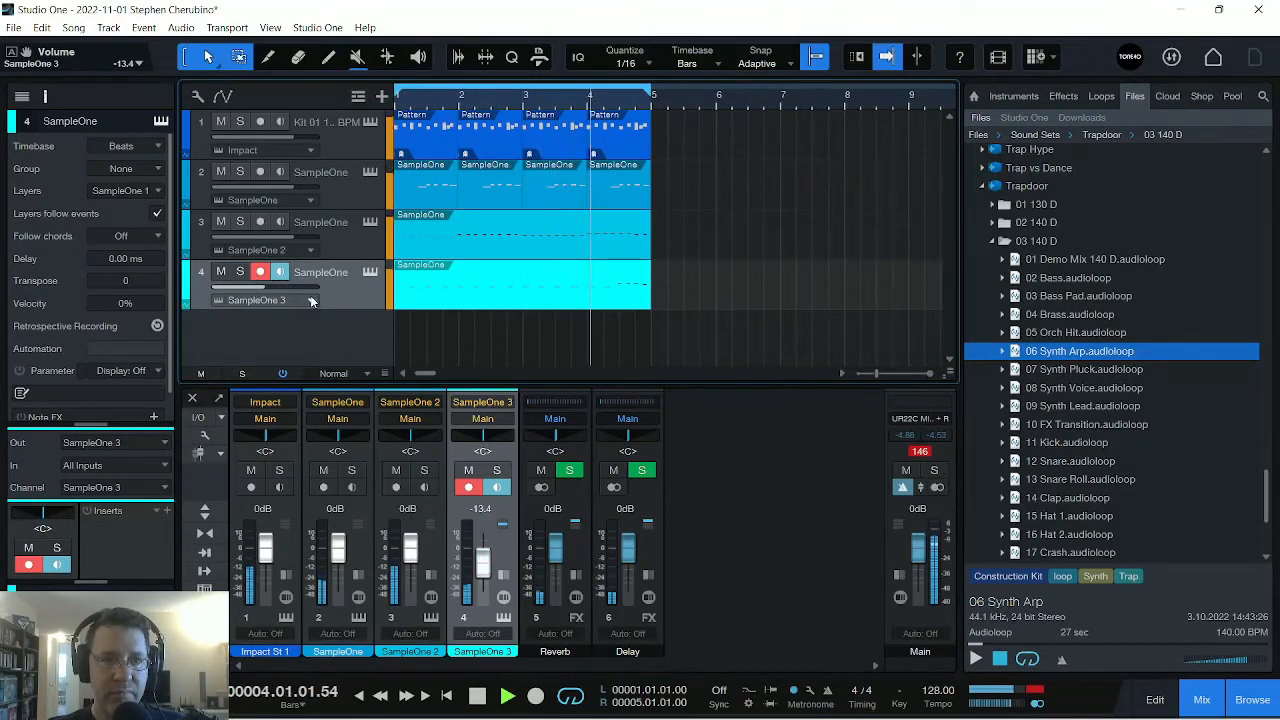
Solo the three SampleOne tracks during playback to hear them without the drums, then stop.
left_click(241, 222)
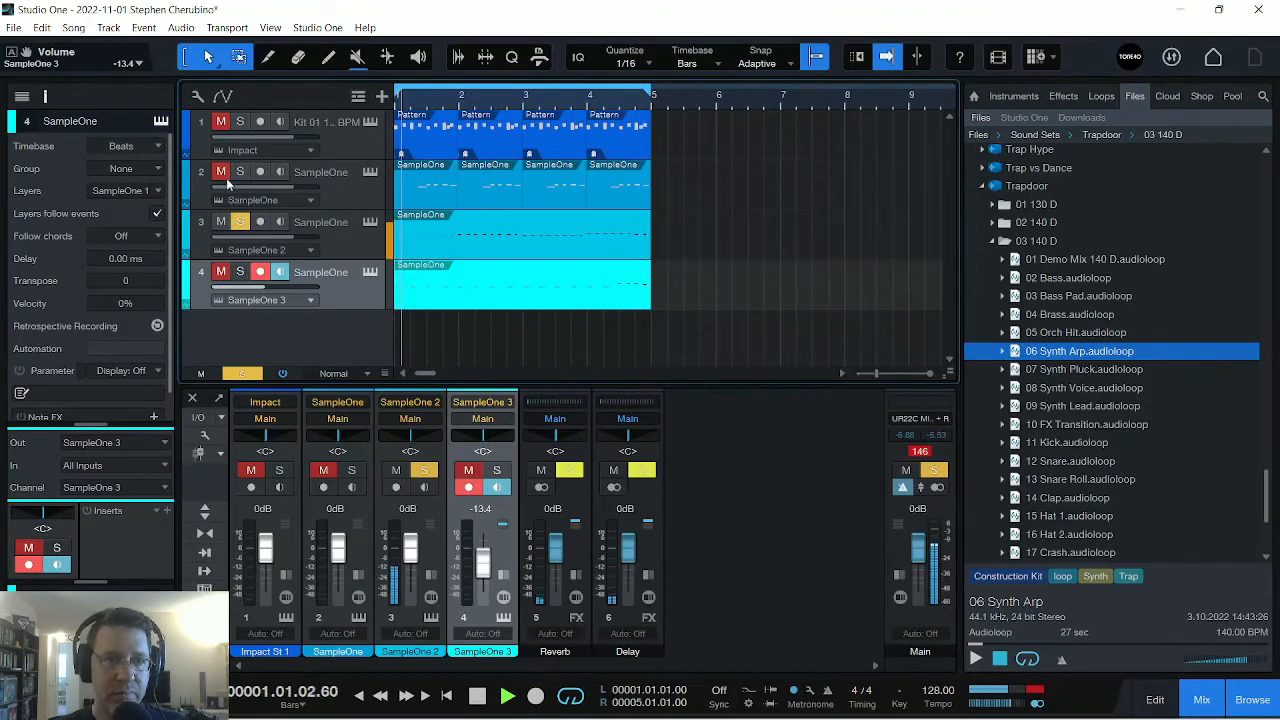
left_click(235, 172)
left_click(240, 272)
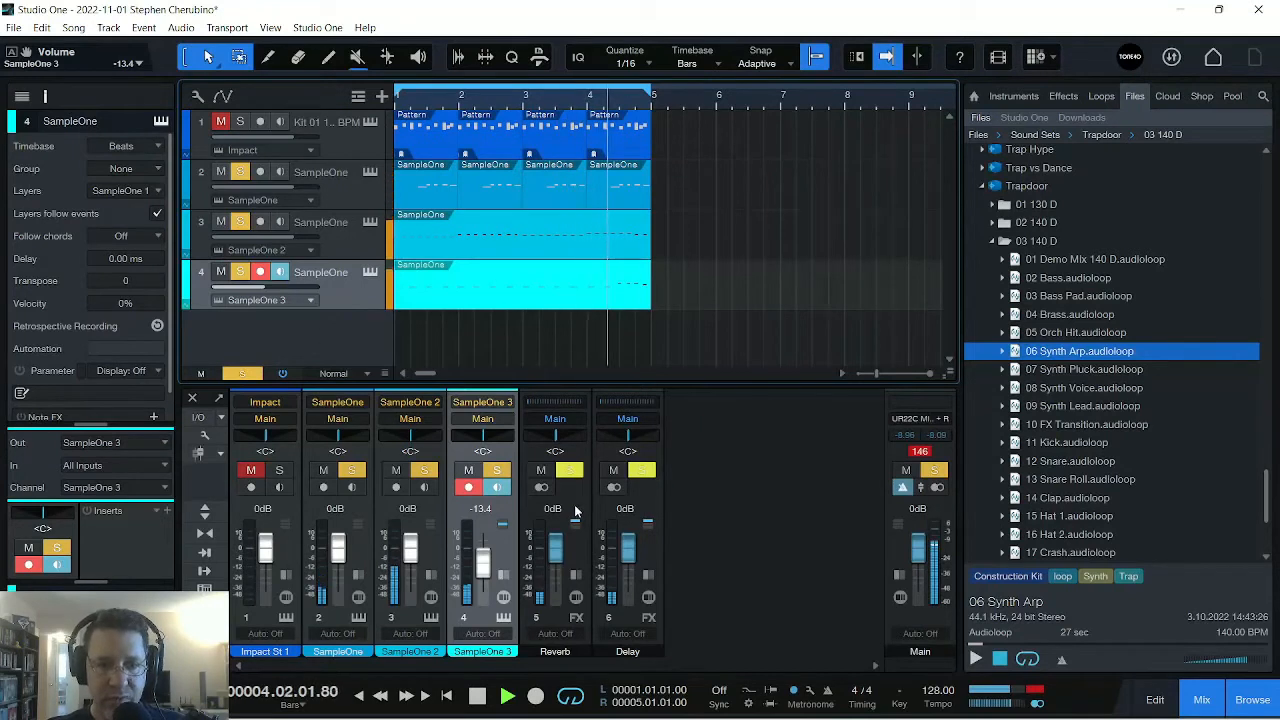
key("space")
Lower the SampleOne 3 channel's Delay send to -19.5 dB and Reverb send to -37.9 dB, and clear all solos during playback.
double_click(513, 554)
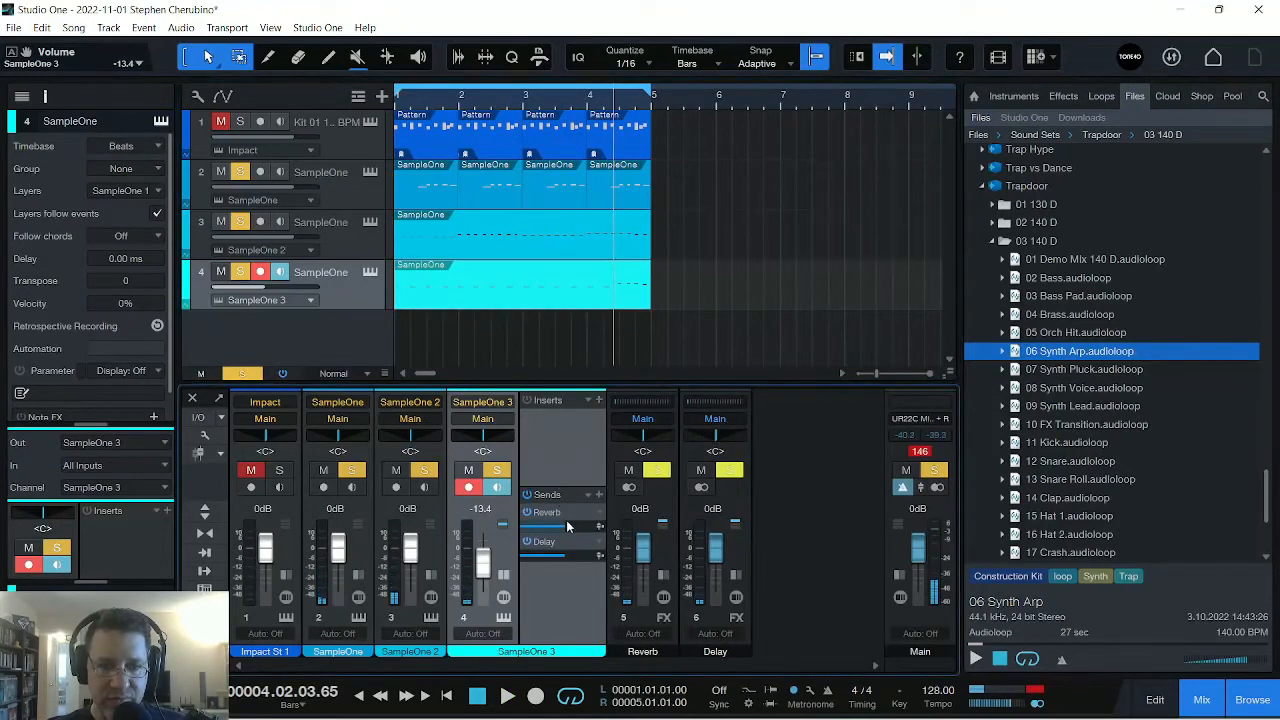
left_click_drag(558, 556, 544, 562)
key("space")
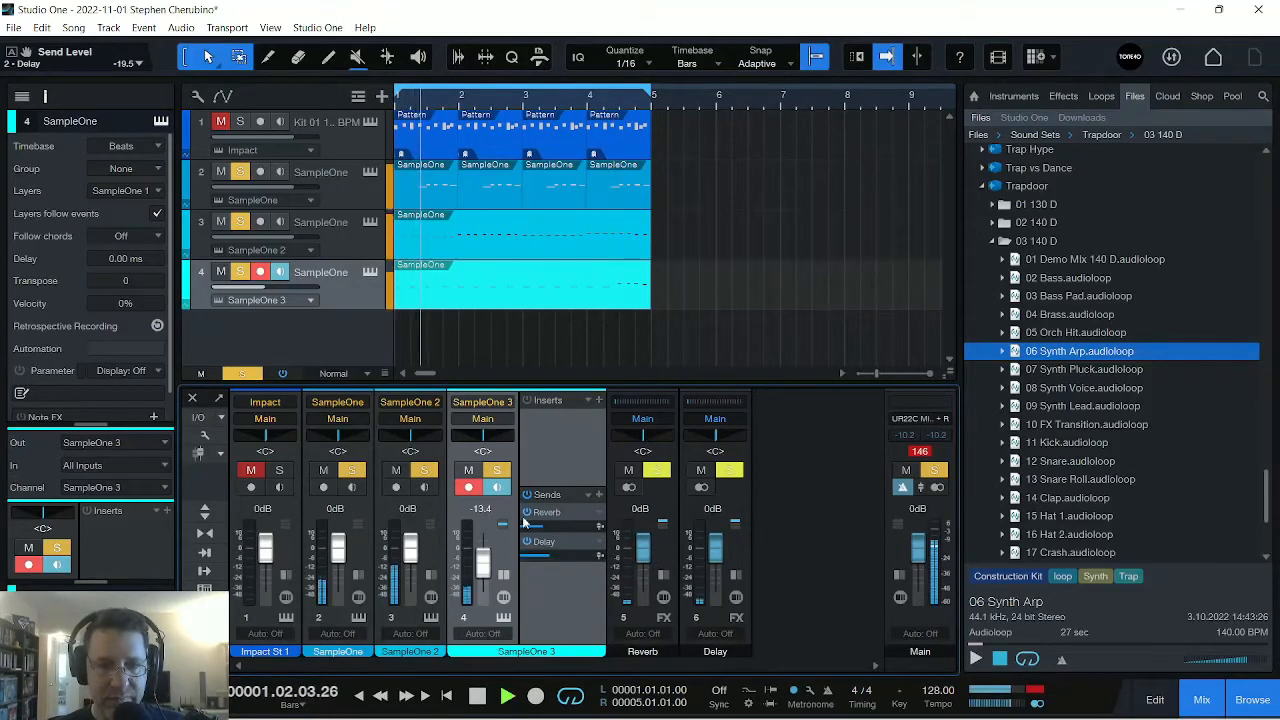
left_click_drag(550, 525, 533, 533)
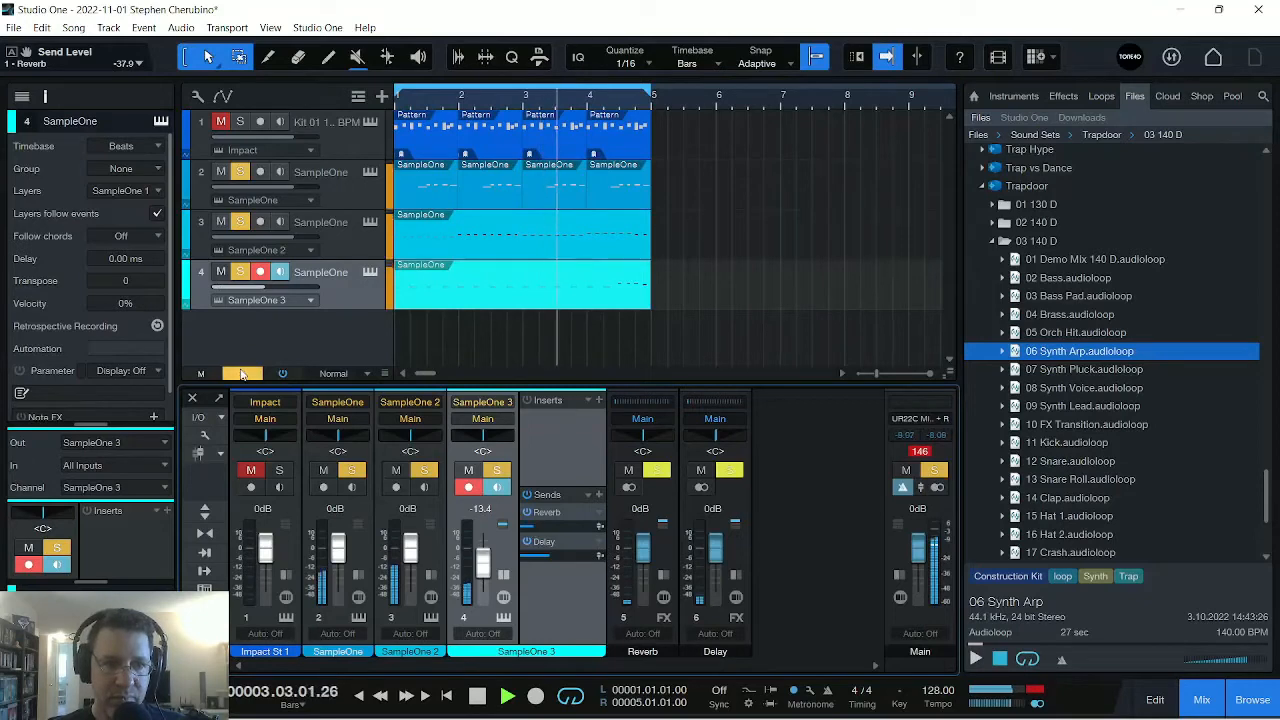
left_click(241, 373)
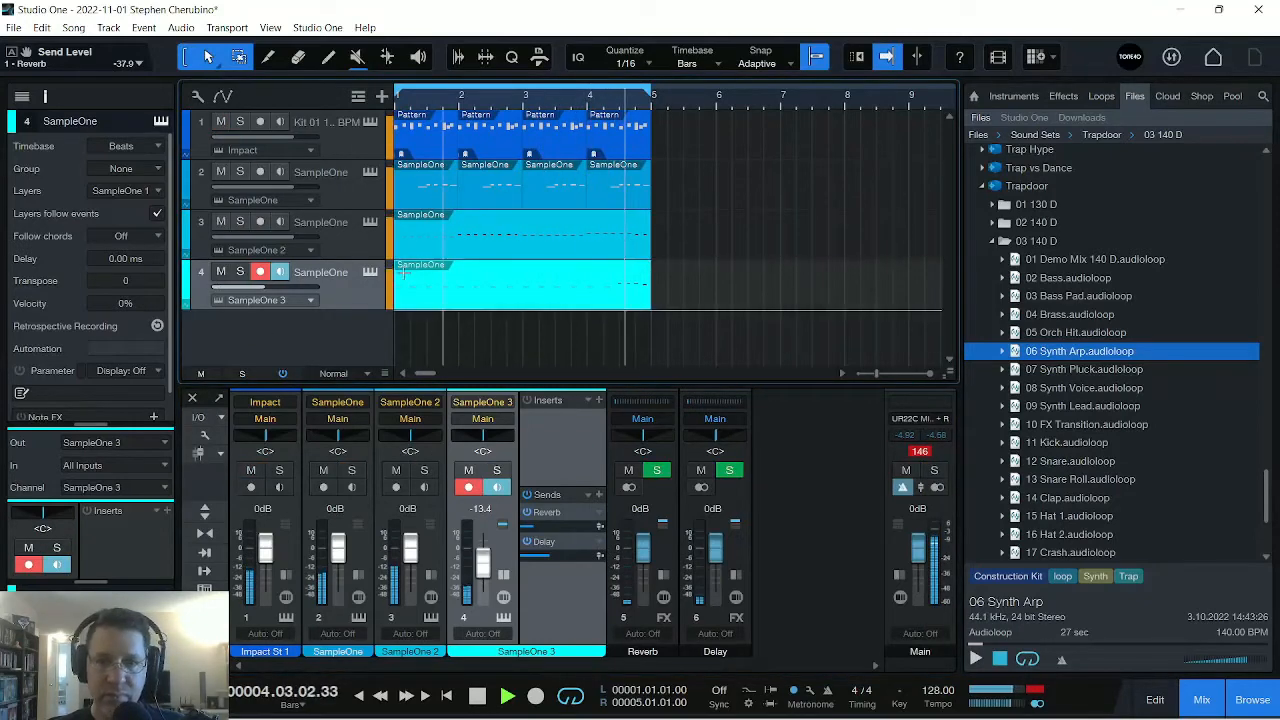
Open the SampleOne 3 part, quantize its final G3 note to the 1/16 grid, and briefly play it back.
double_click(638, 300)
left_click_drag(862, 378, 811, 380)
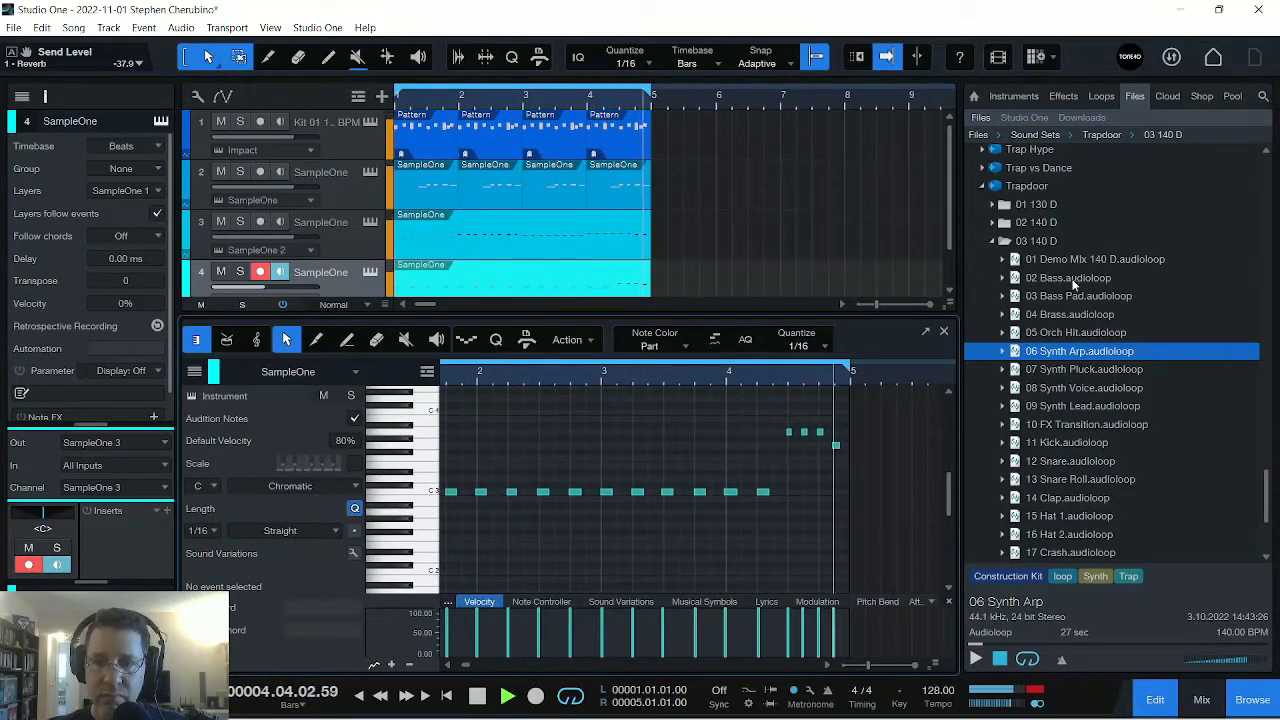
key("space")
left_click_drag(829, 378, 808, 428)
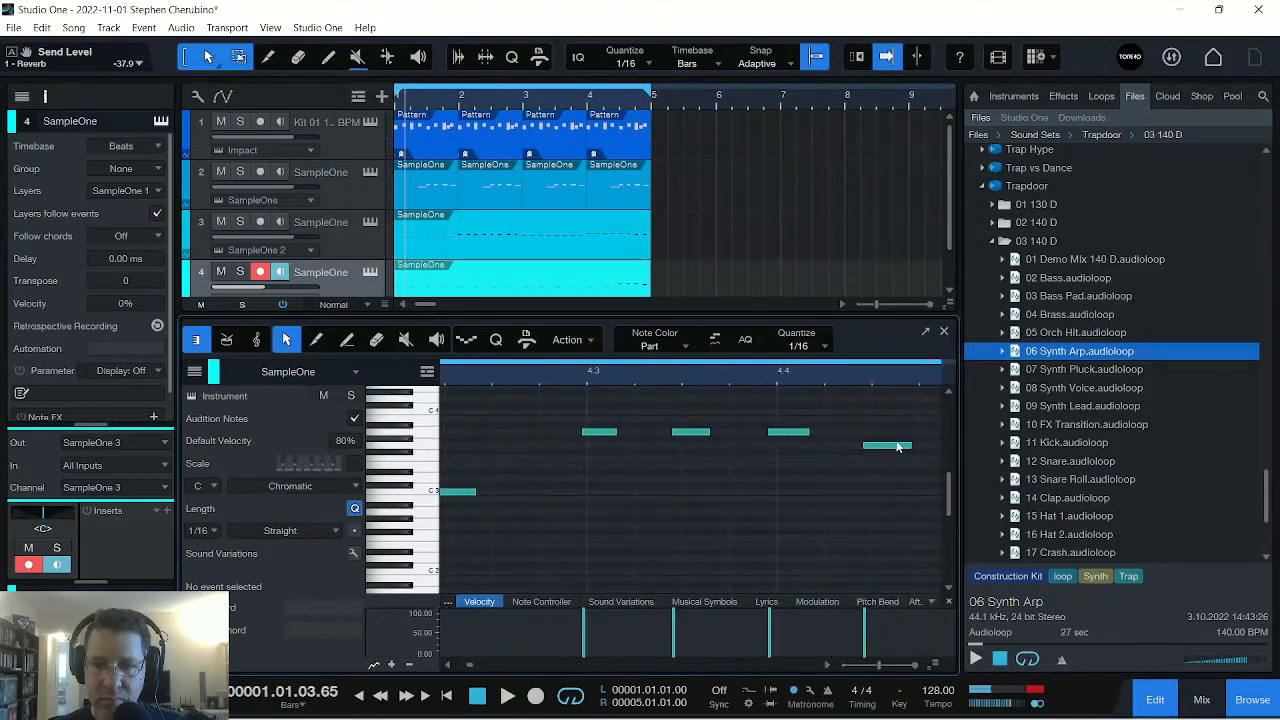
left_click(884, 446)
left_click_drag(583, 381, 614, 332)
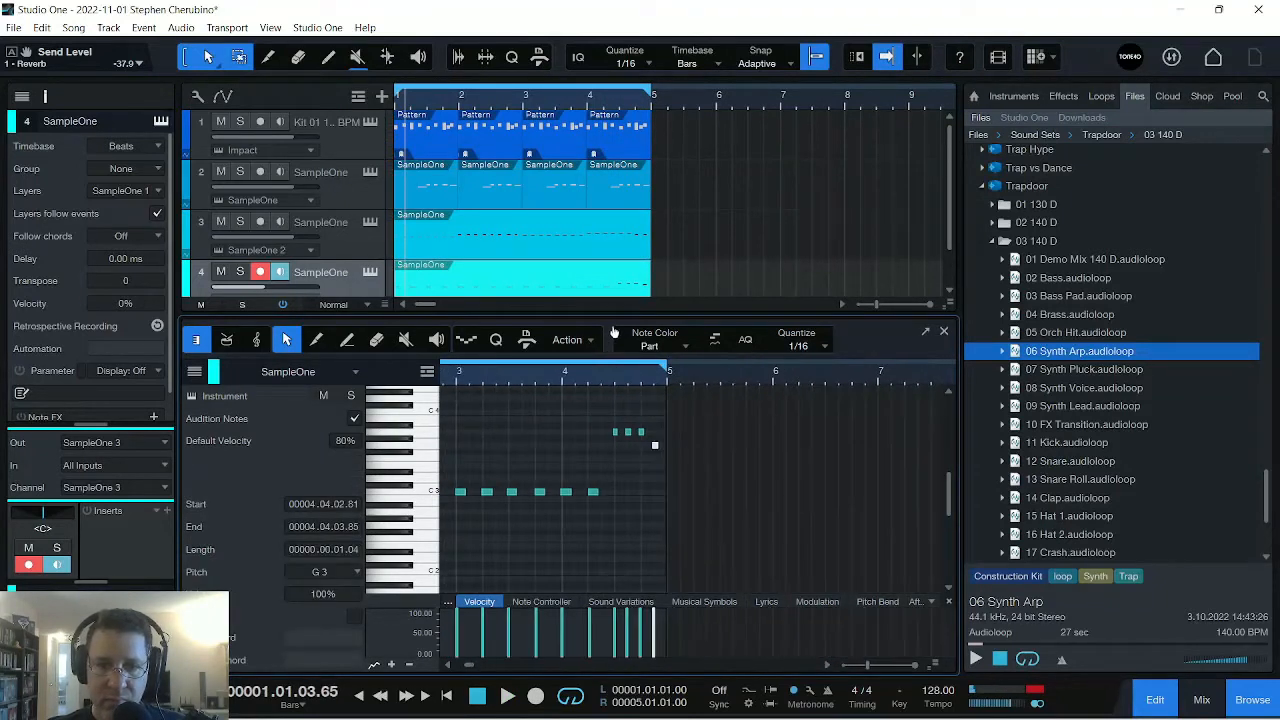
left_click(566, 291)
key("q")
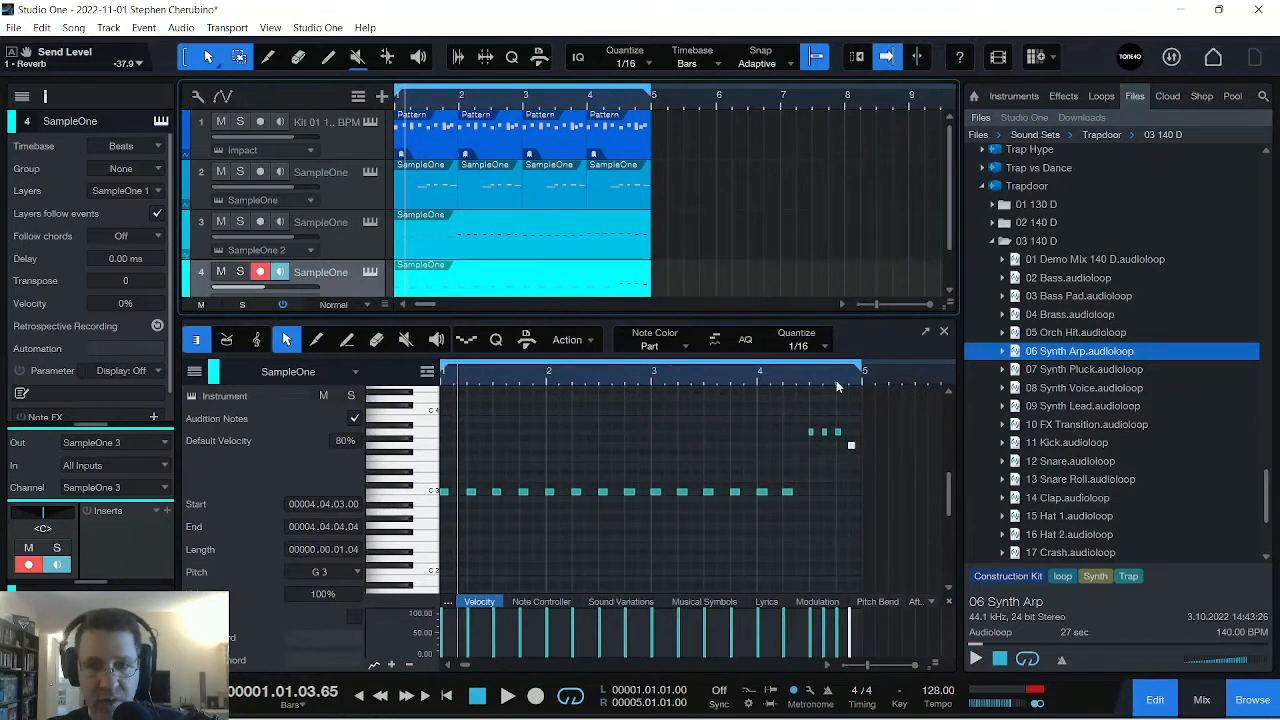
left_click(806, 374)
key("space")
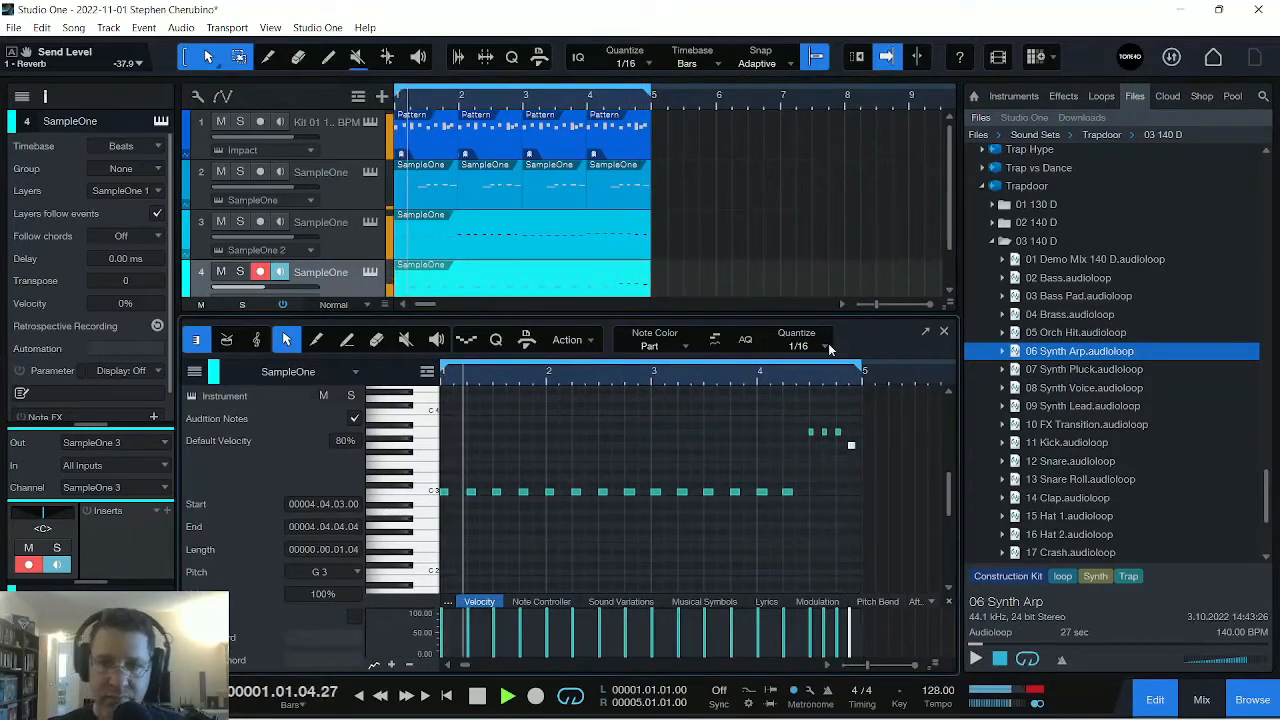
key("space")
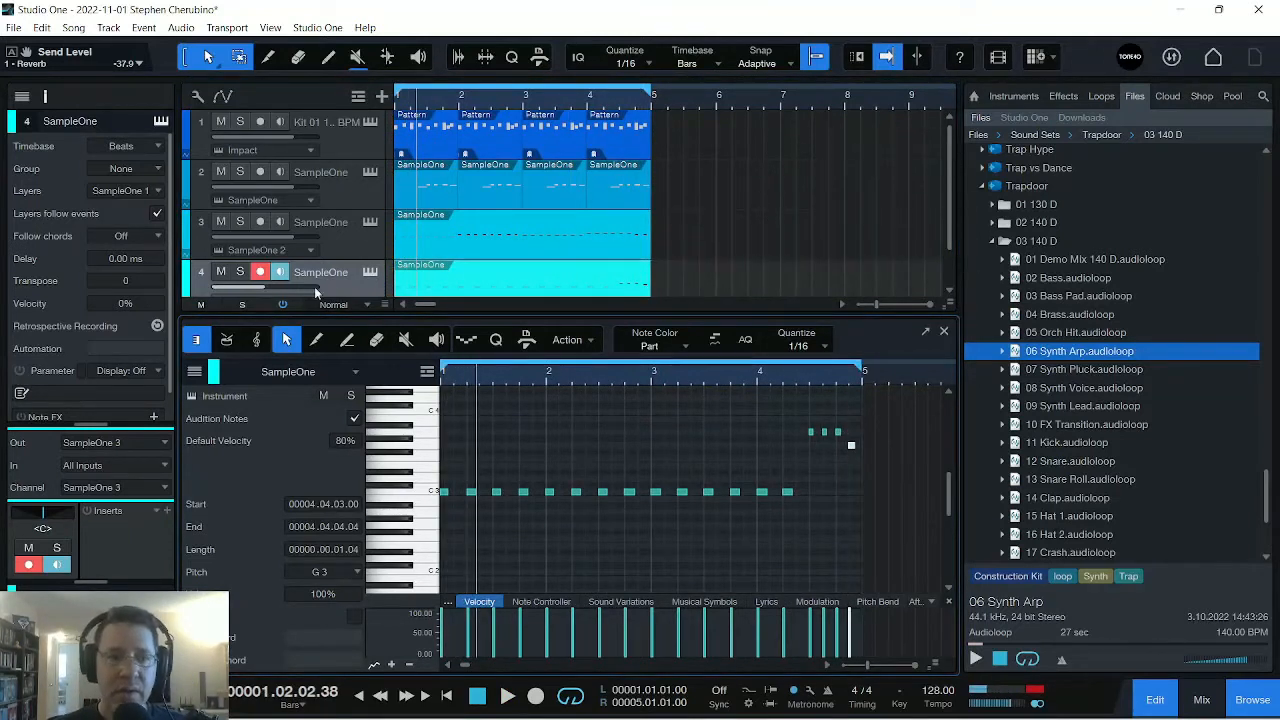
Shrink the track height to Tiny and add another SampleOne instrument as a new track below the existing ones.
left_click(380, 302)
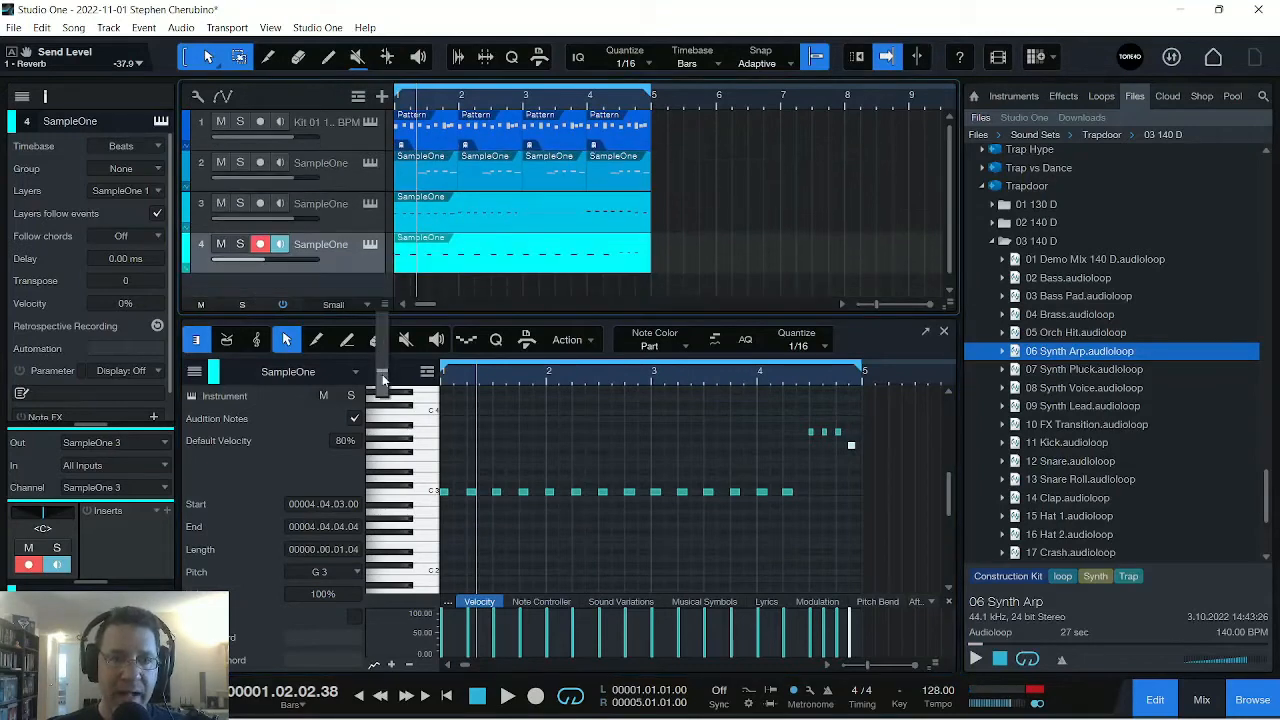
left_click(382, 374)
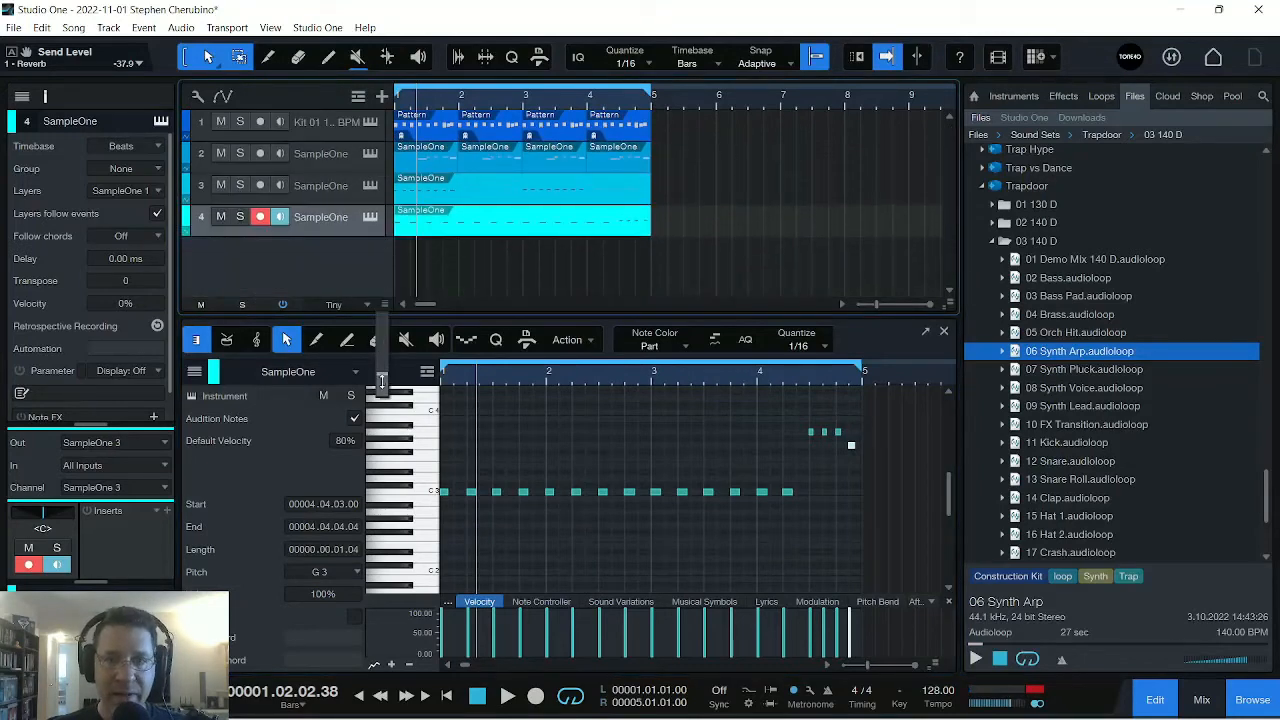
left_click(1052, 370)
left_click(1062, 389)
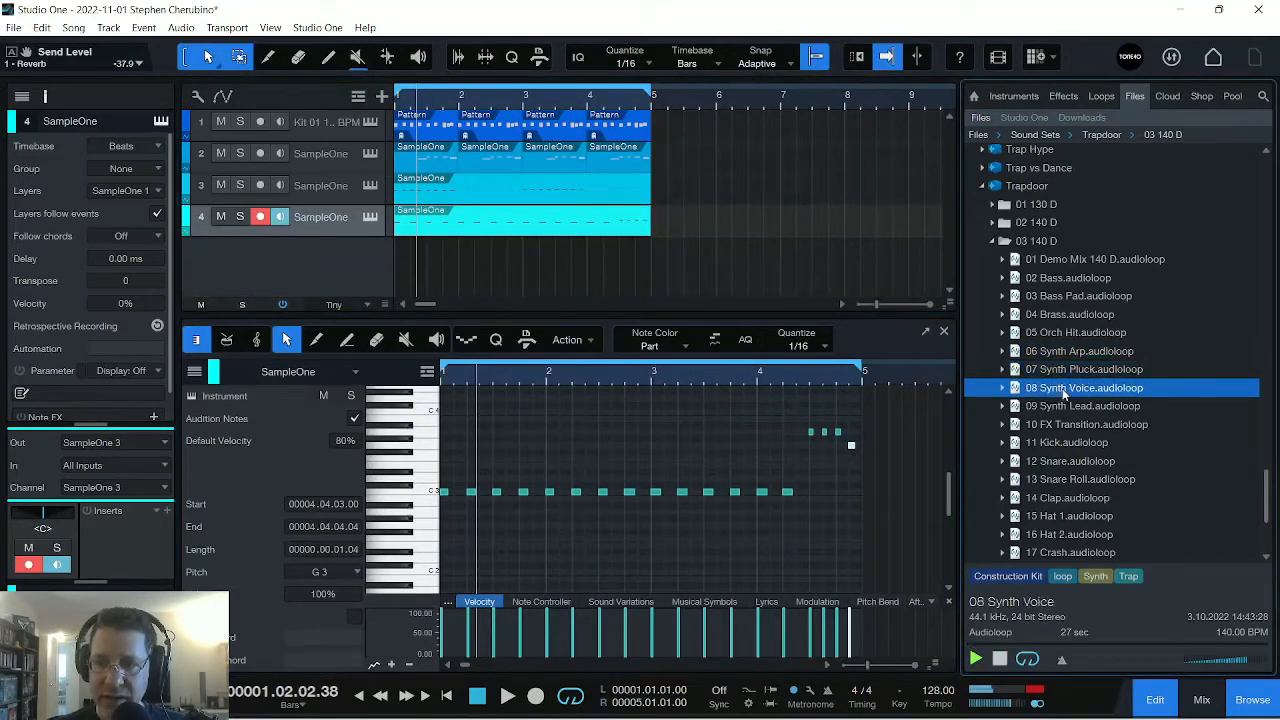
left_click(1062, 370)
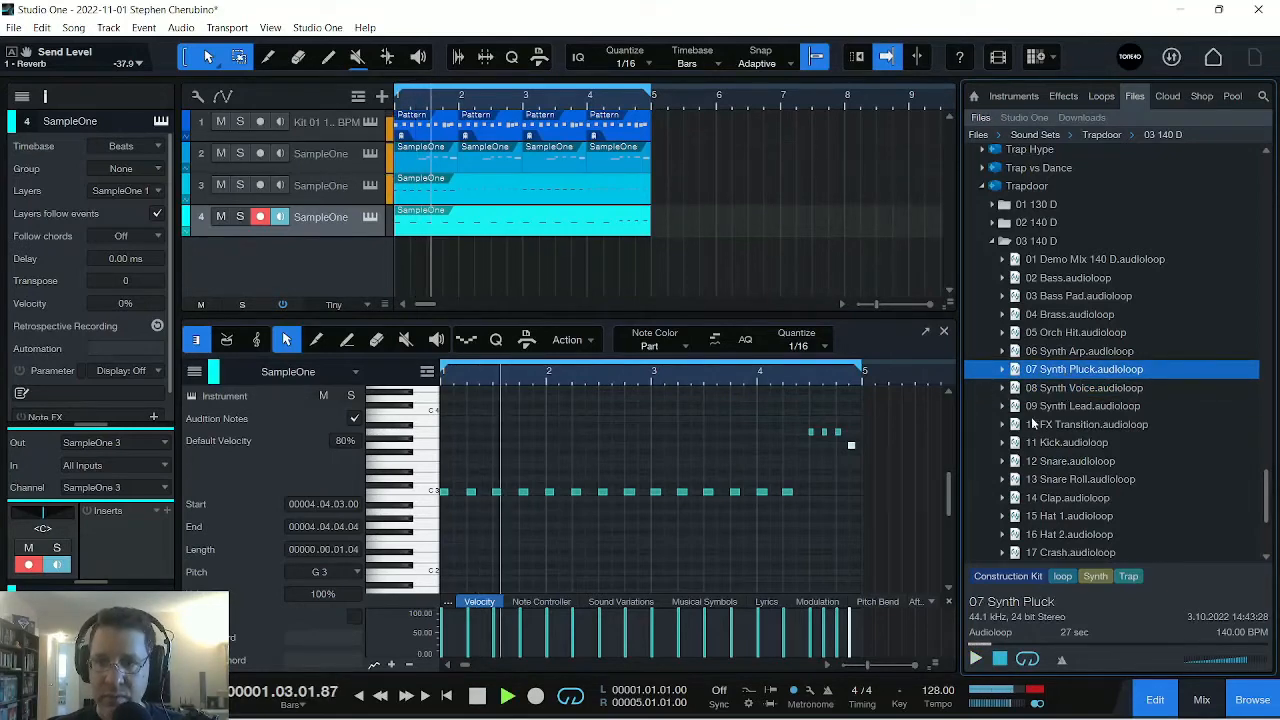
left_click(1014, 96)
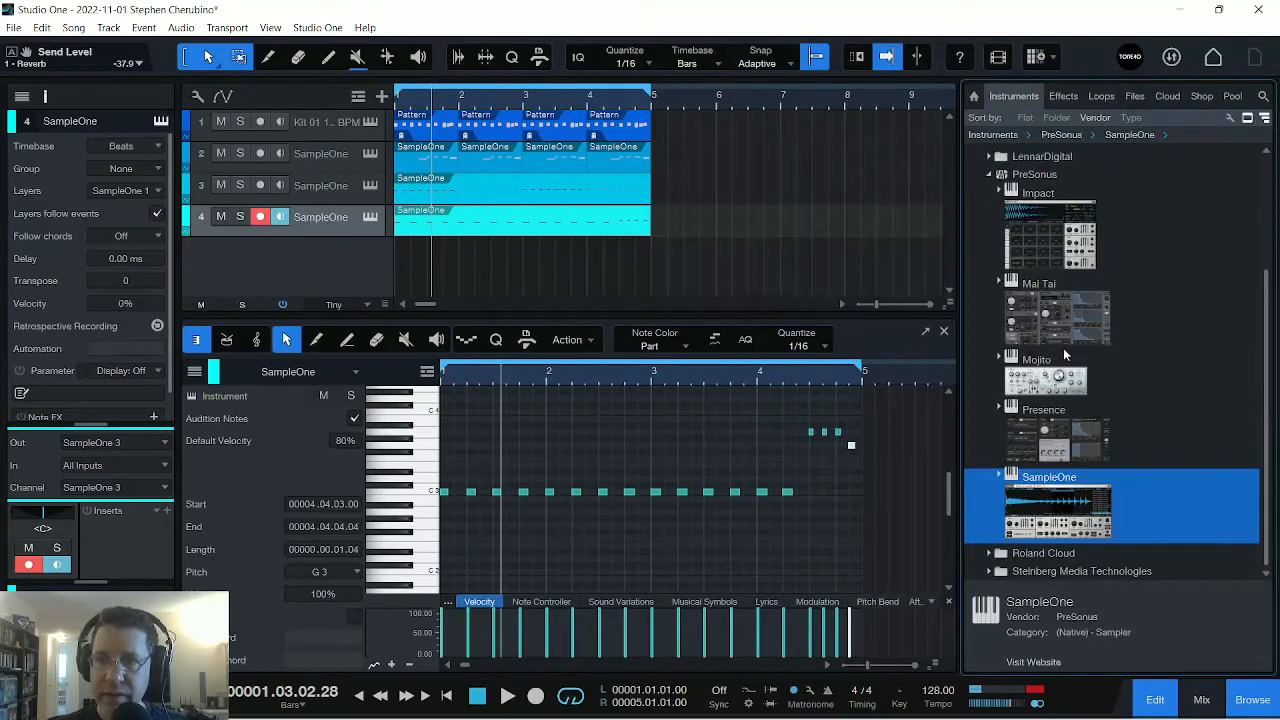
left_click_drag(1062, 478, 428, 268)
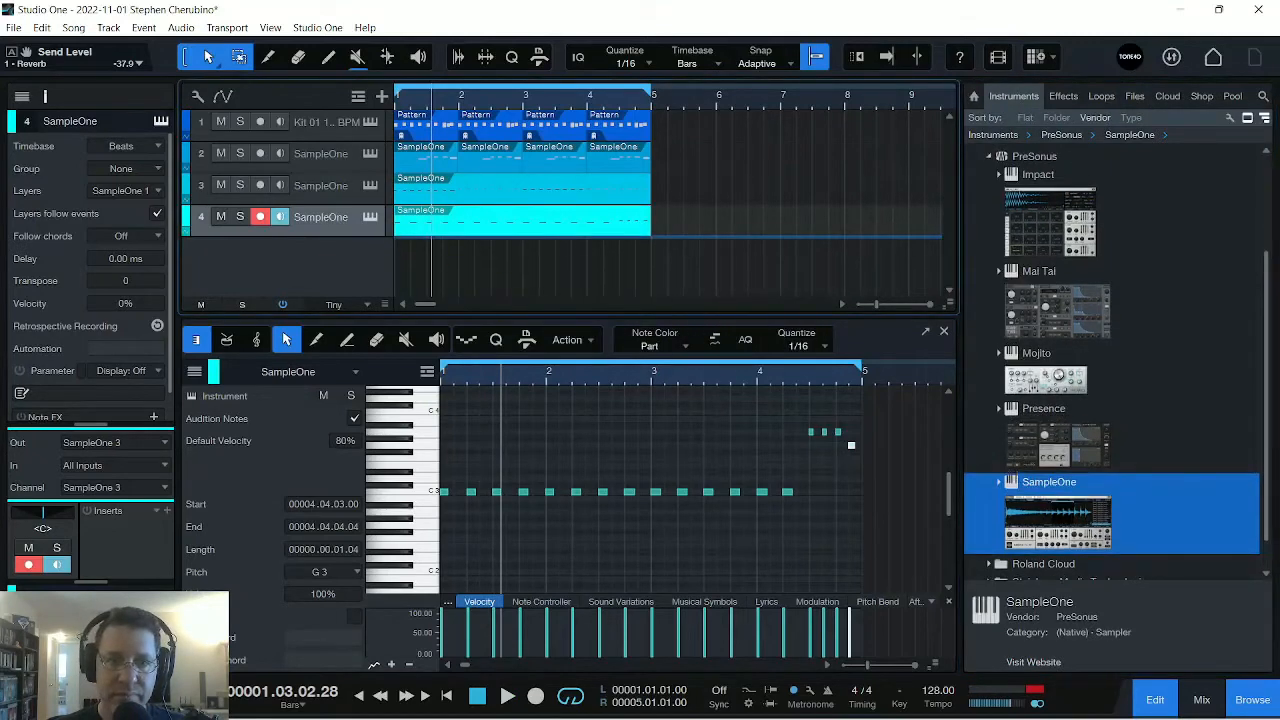
Audition the Trapdoor 140 D synth loops and load 07 Synth Pluck into the new SampleOne 4.
left_click(1099, 97)
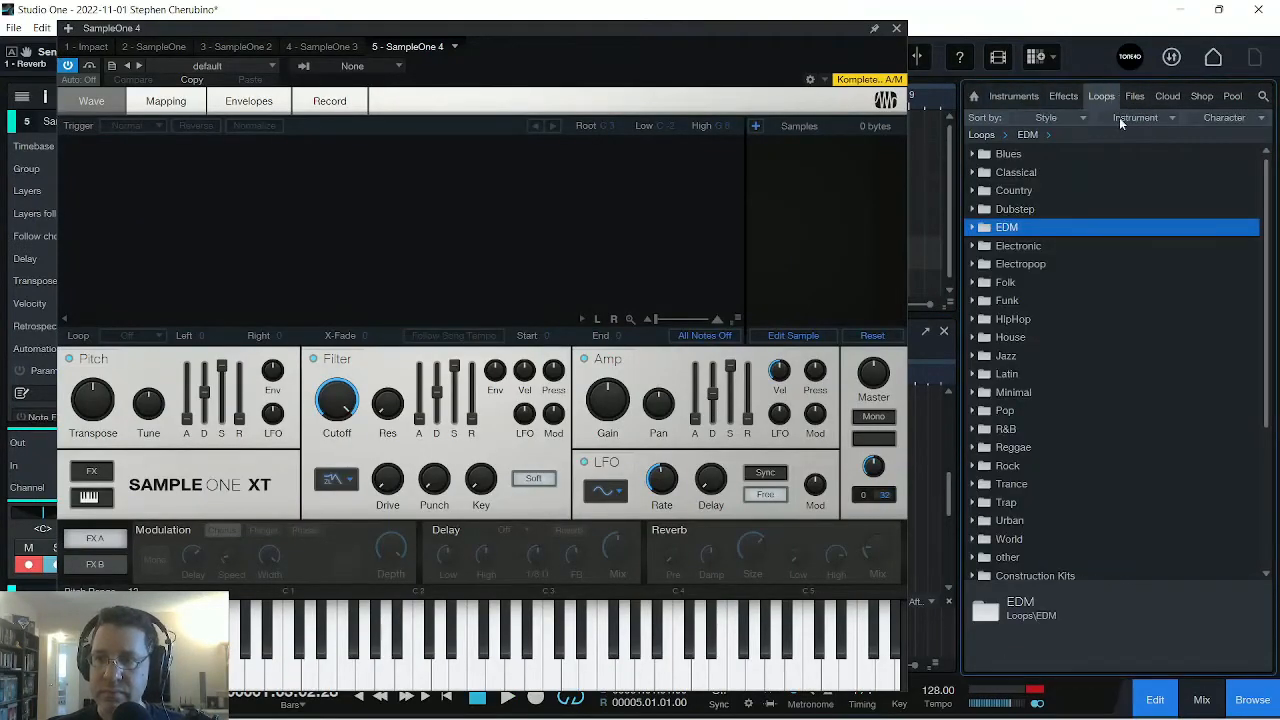
left_click(1133, 97)
left_click(1058, 390)
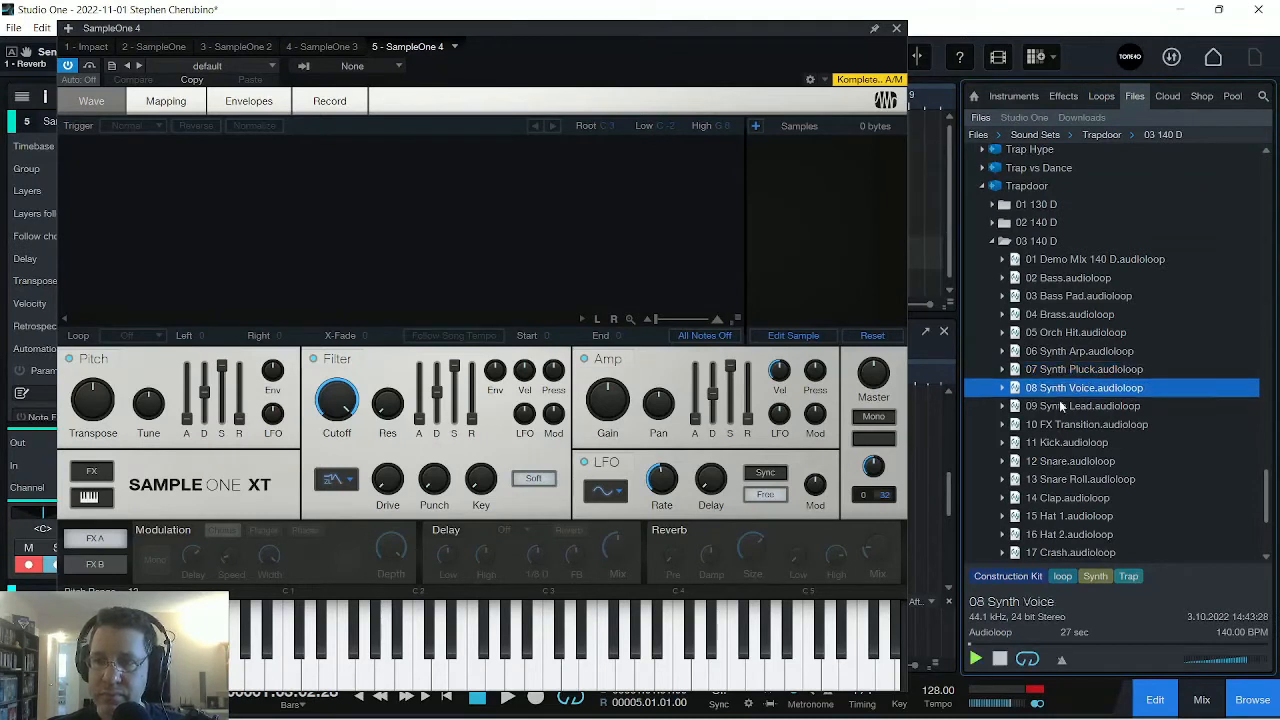
left_click(1062, 405)
left_click(1068, 390)
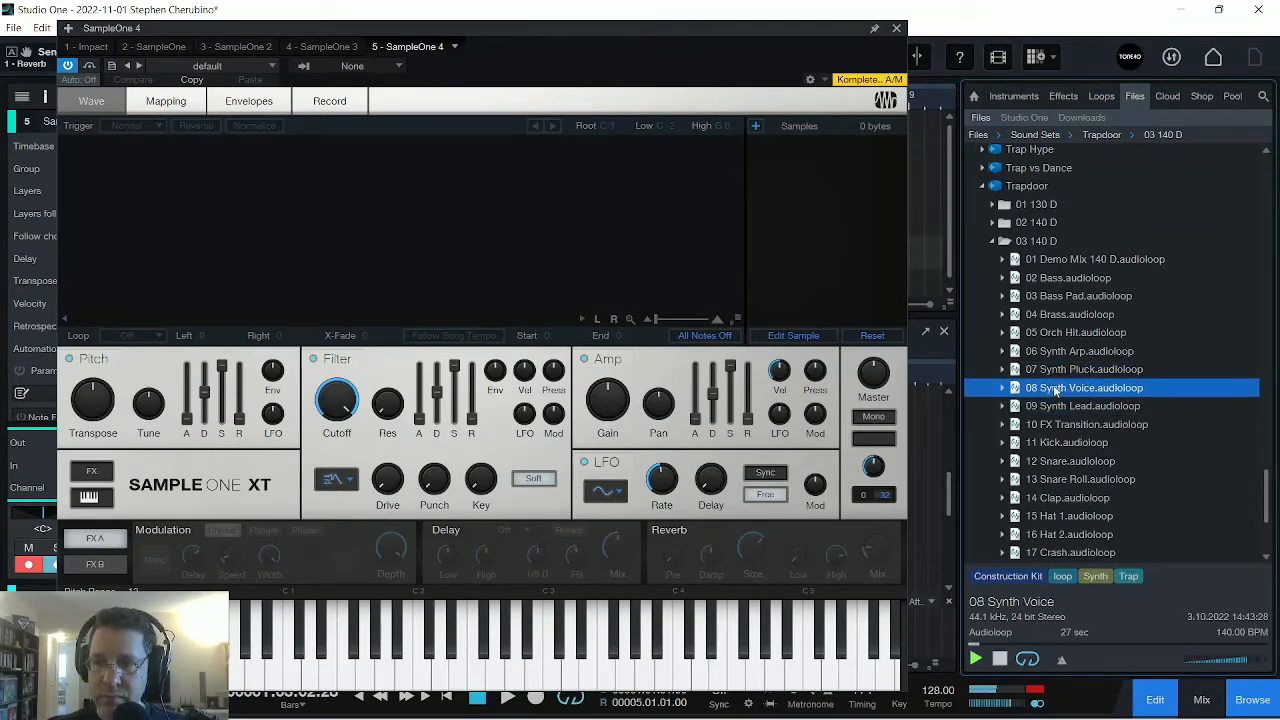
left_click(1062, 370)
left_click(1066, 353)
left_click(1066, 370)
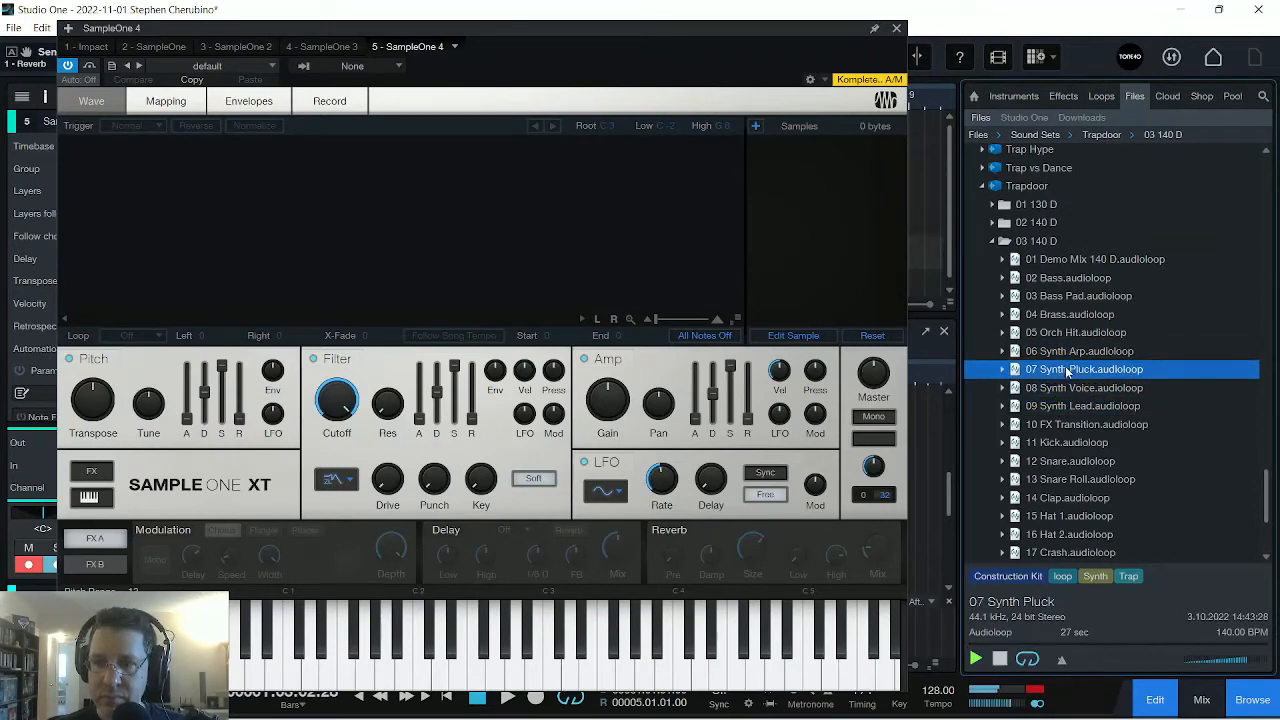
left_click(1066, 354)
left_click(1068, 370)
left_click_drag(1074, 366, 380, 186)
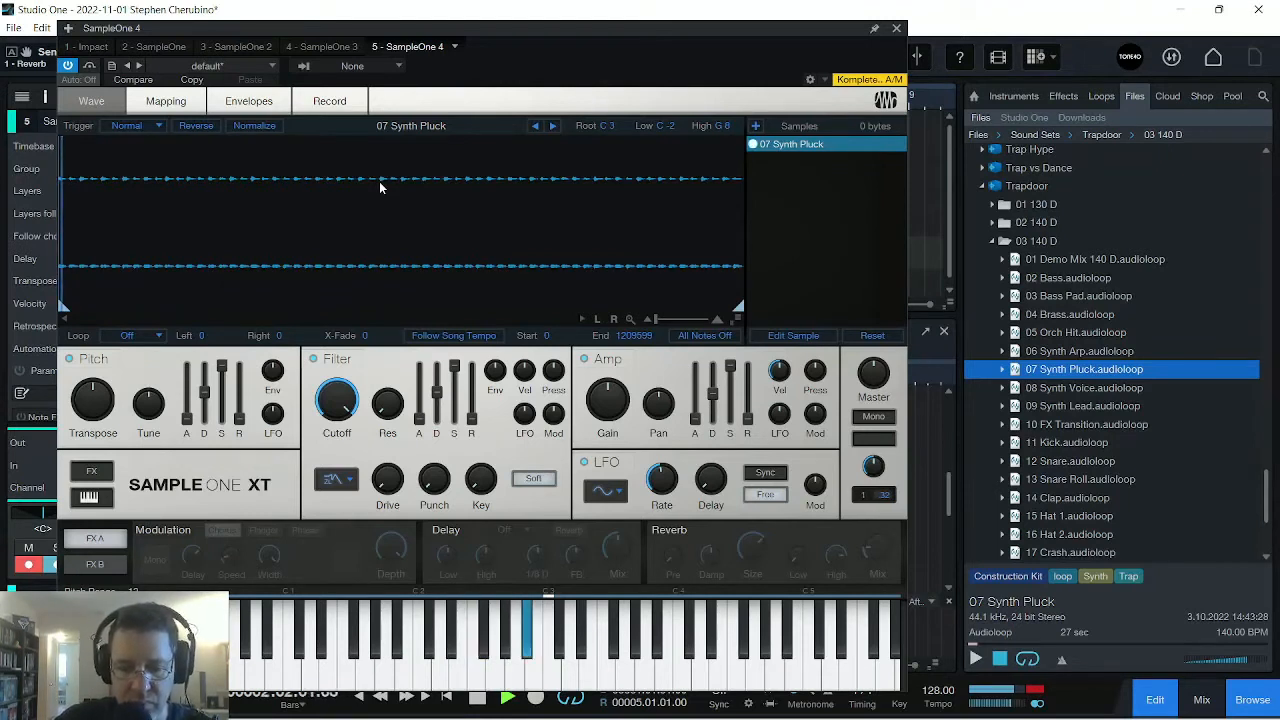
key("space")
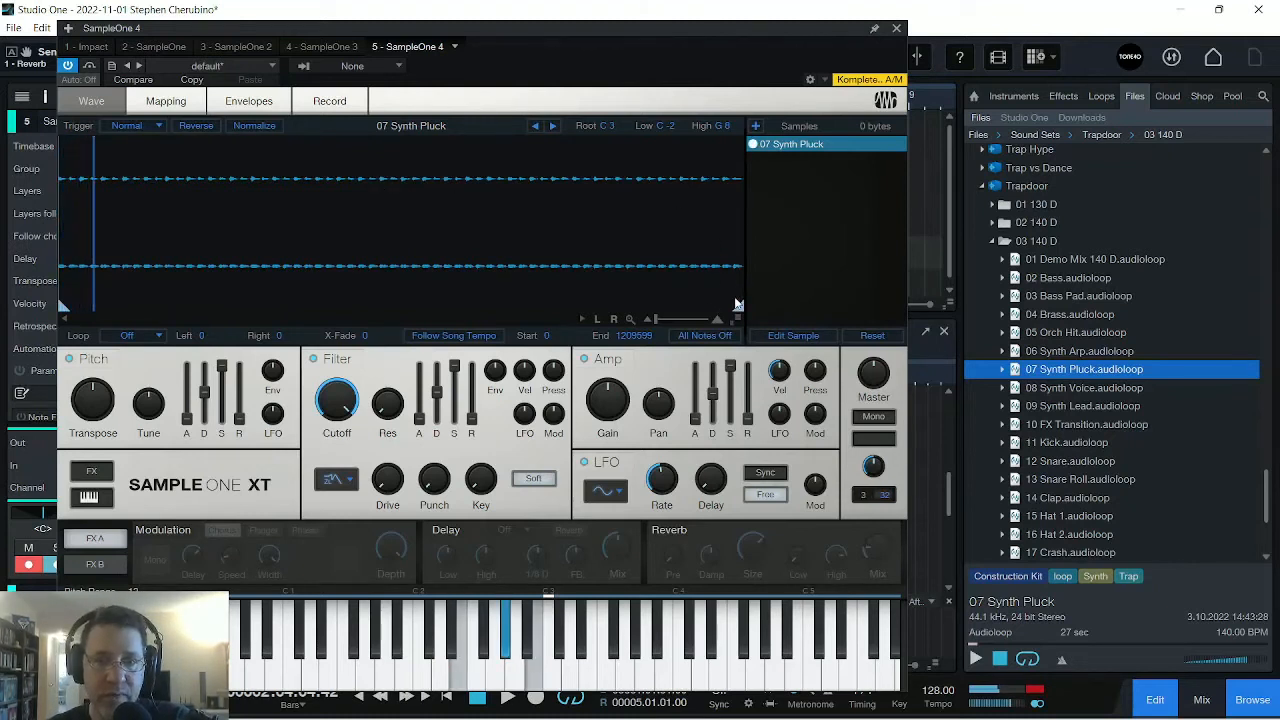
Trim the Synth Pluck sample's end to about 7345 and set its loop mode to Sustain.
mouse_move(737, 303)
left_mouse_down()
mouse_move(160, 243)
mouse_move(62, 252)
left_mouse_up()
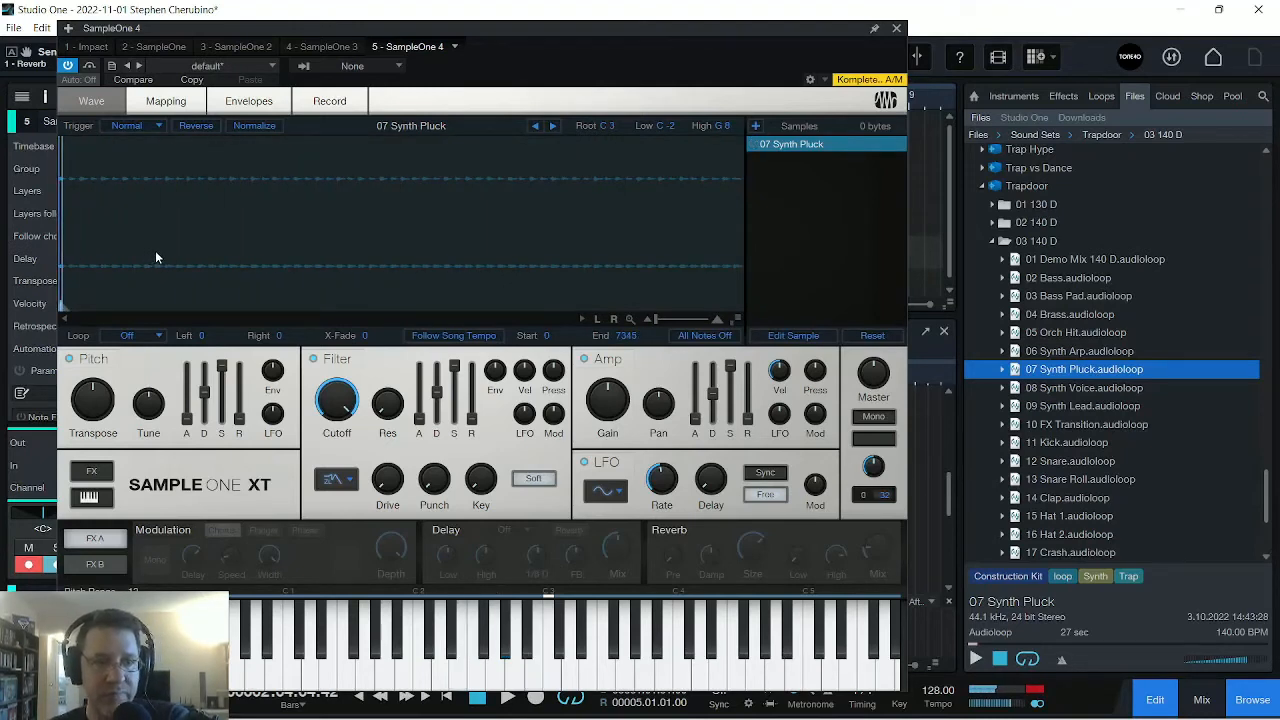
left_click_drag(587, 36, 768, 16)
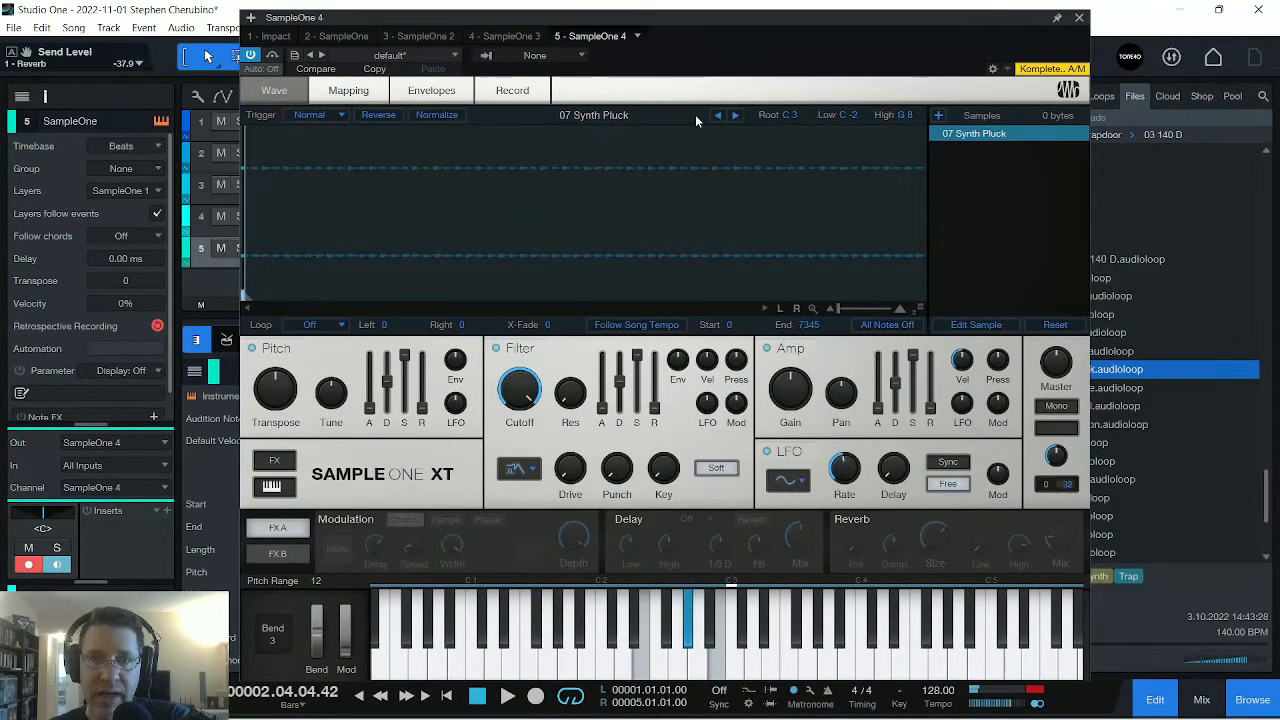
left_click(338, 117)
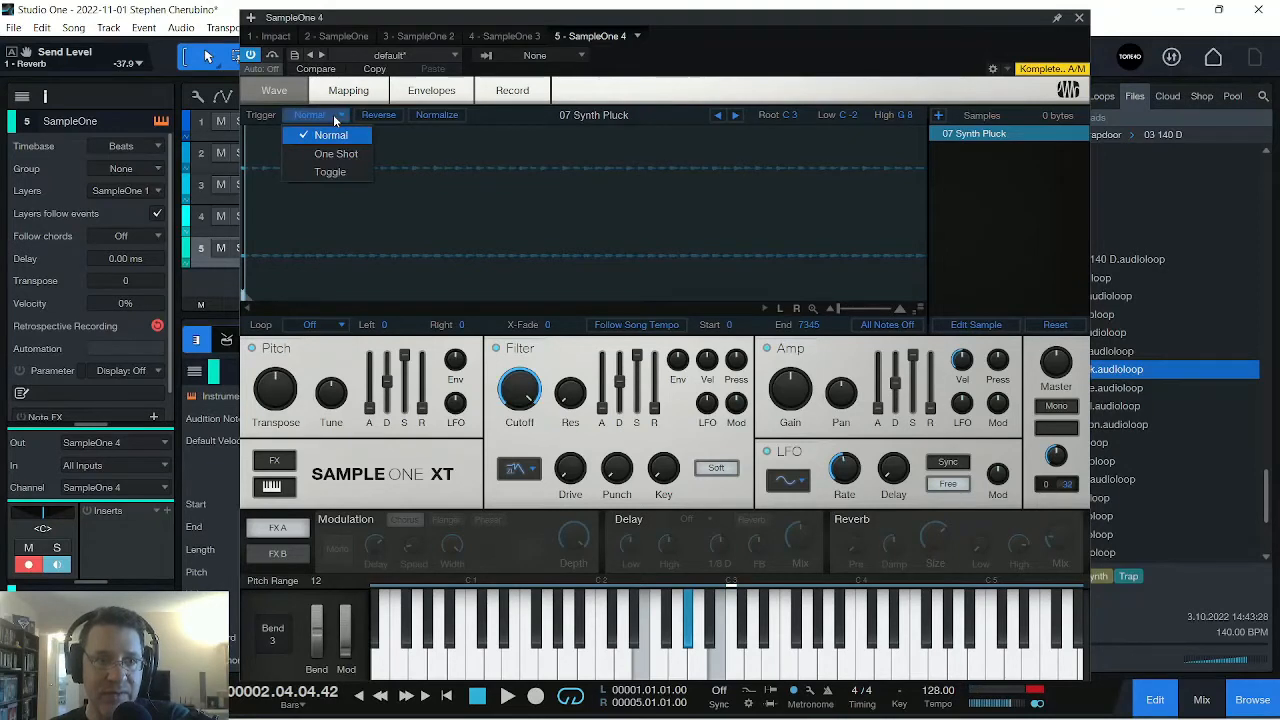
left_click(336, 119)
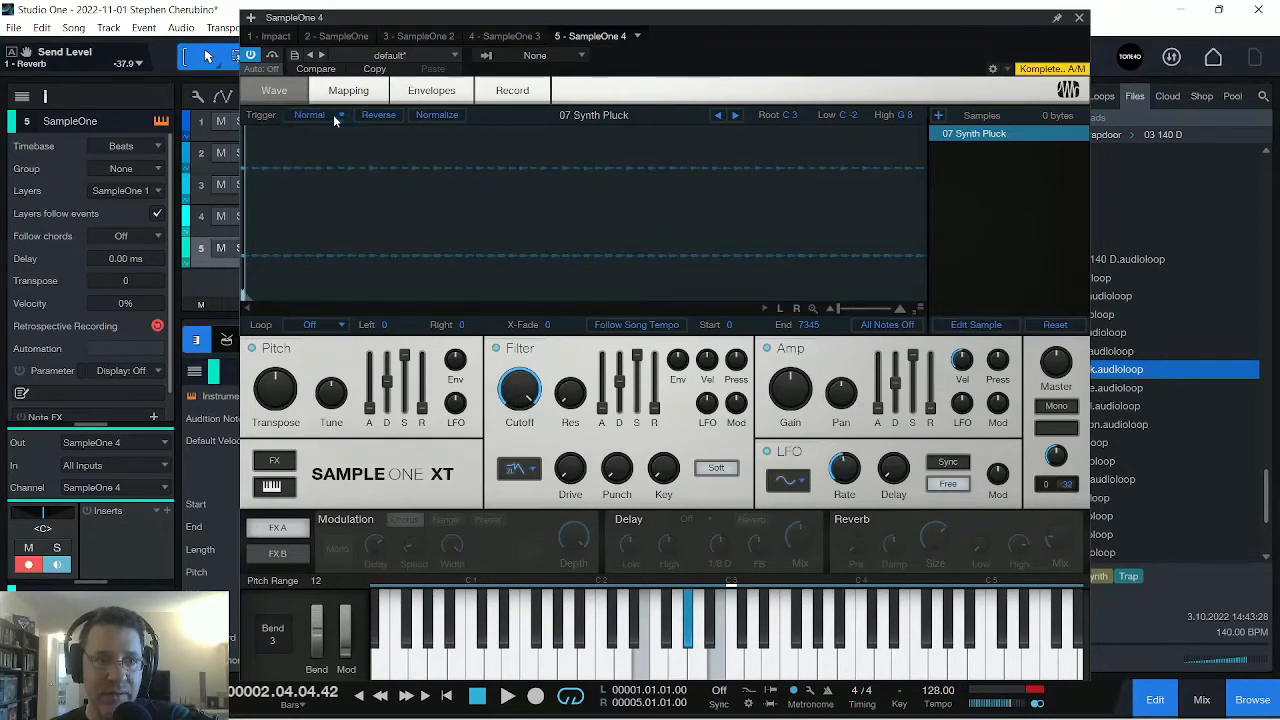
left_click(311, 326)
left_click(336, 364)
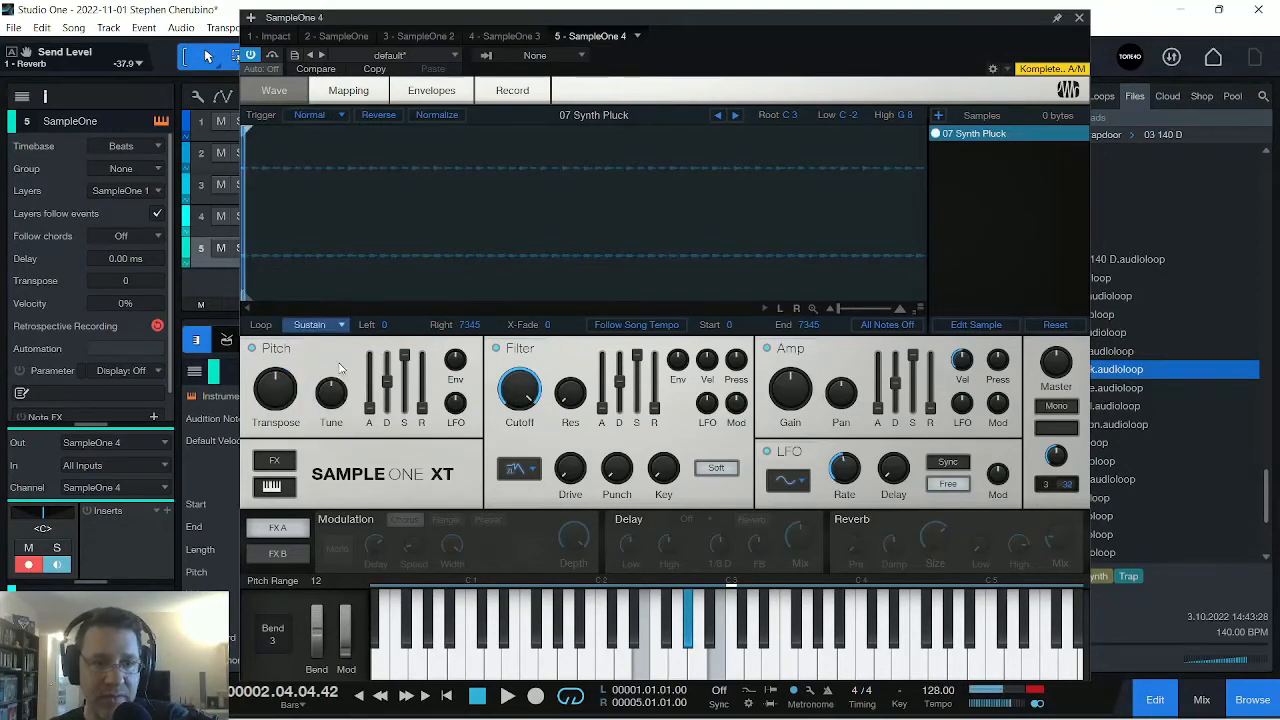
left_click(318, 325)
left_click(336, 383)
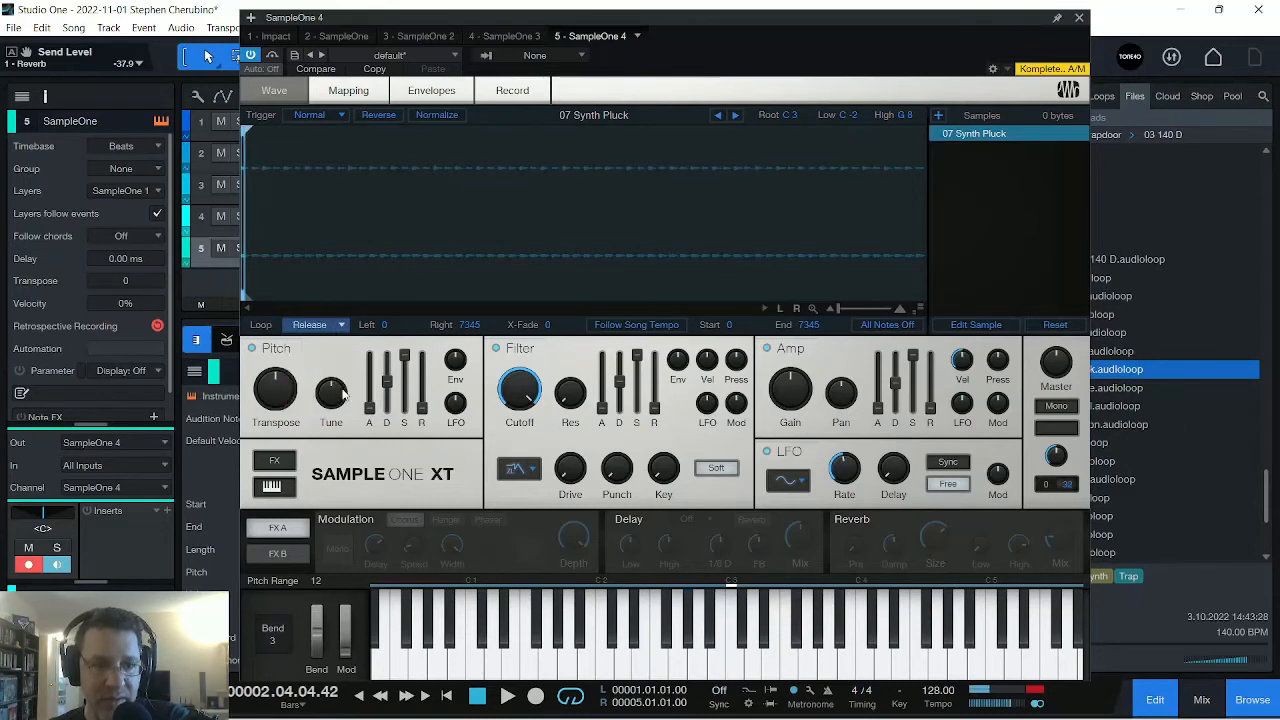
left_click(330, 325)
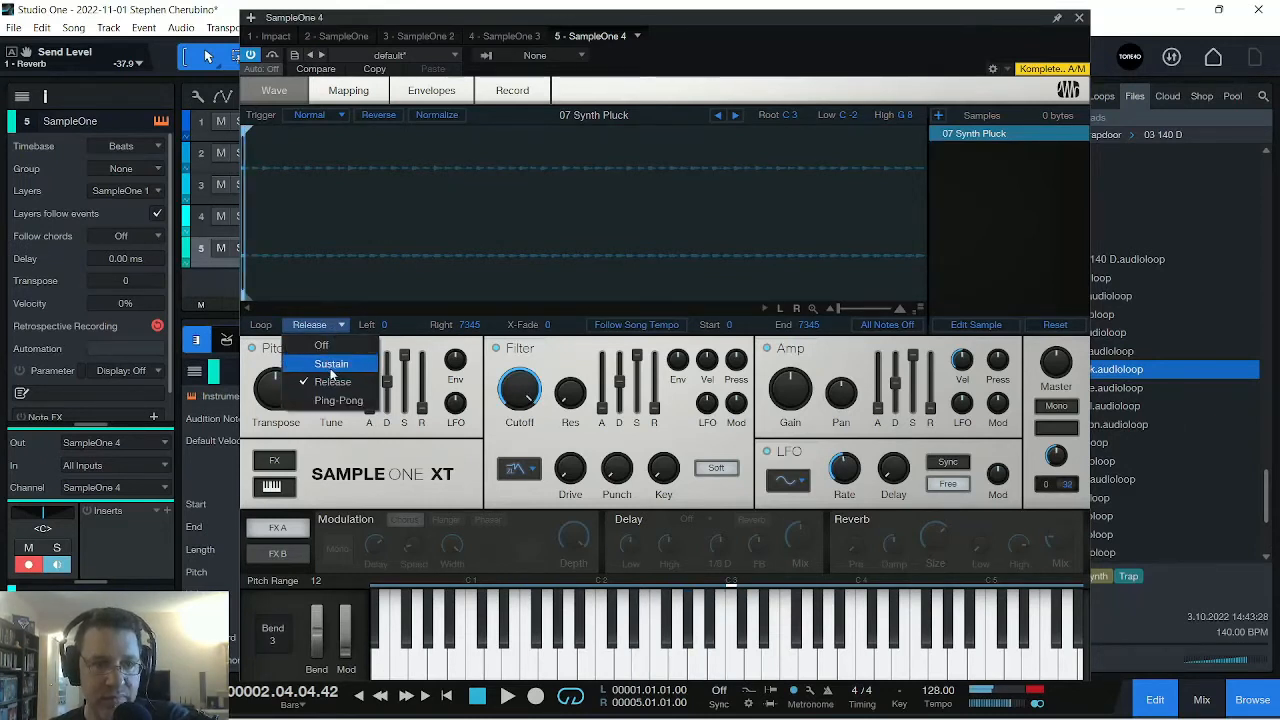
left_click(332, 363)
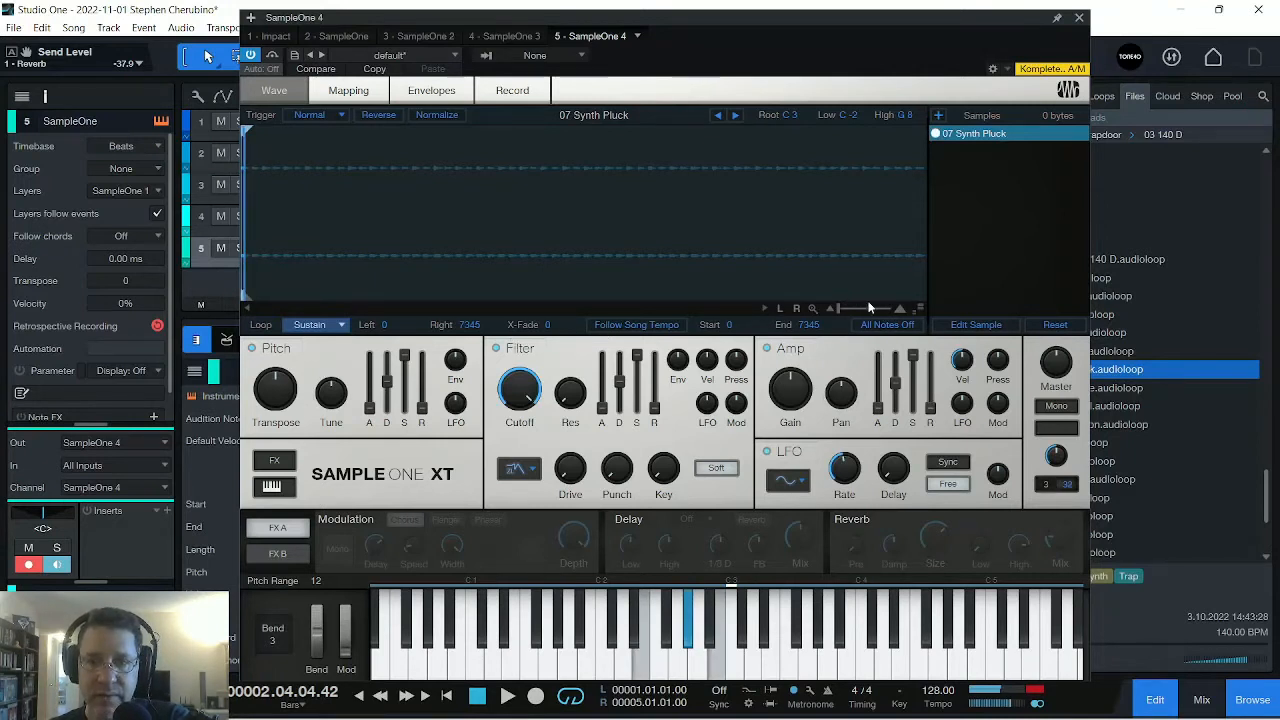
Set the Synth Pluck sustain loop to run from about 2745 to 7208 with a crossfade of 552.
left_click_drag(839, 307, 853, 304)
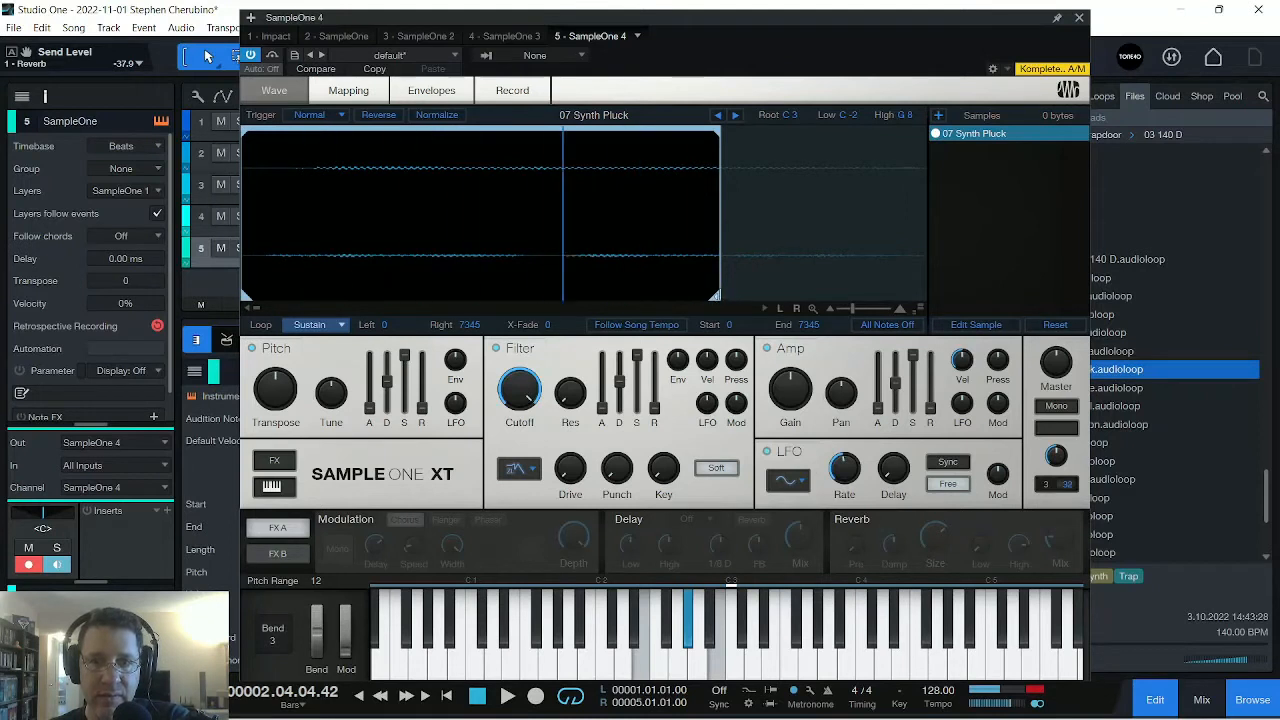
left_click_drag(244, 131, 421, 133)
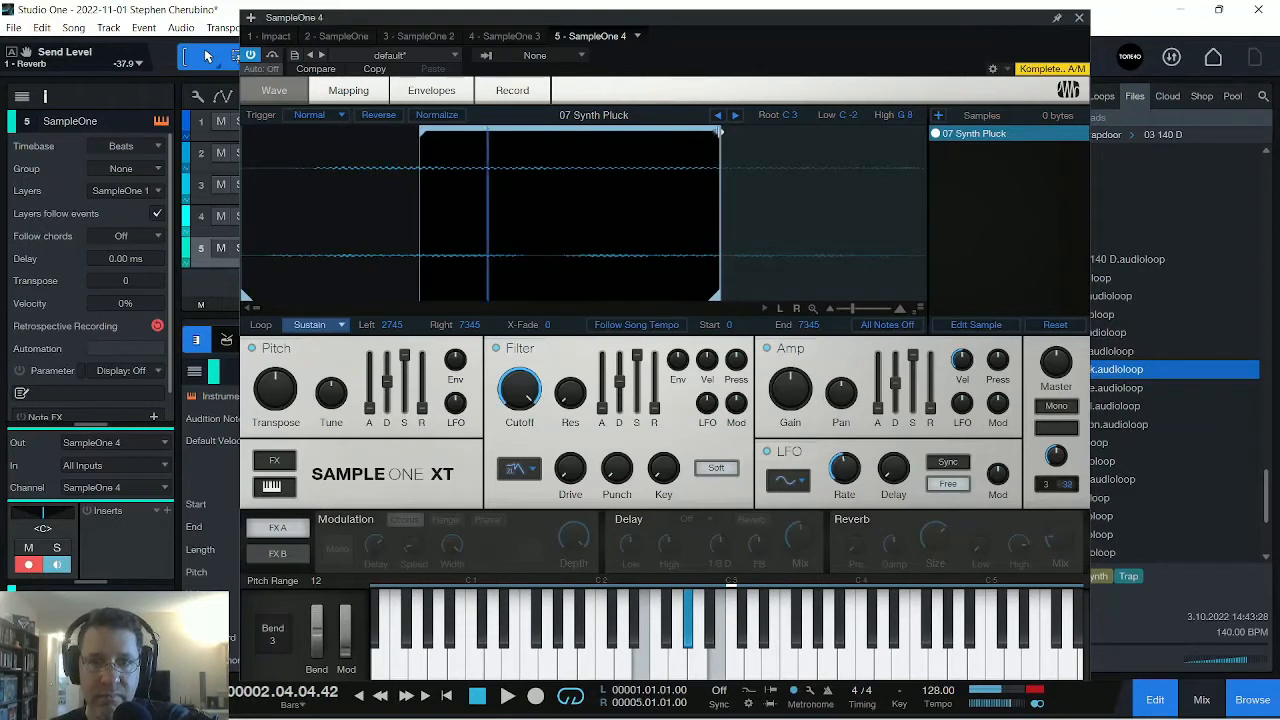
mouse_move(715, 163)
left_mouse_down()
mouse_move(691, 143)
mouse_move(538, 155)
mouse_move(638, 131)
mouse_move(747, 129)
left_mouse_up()
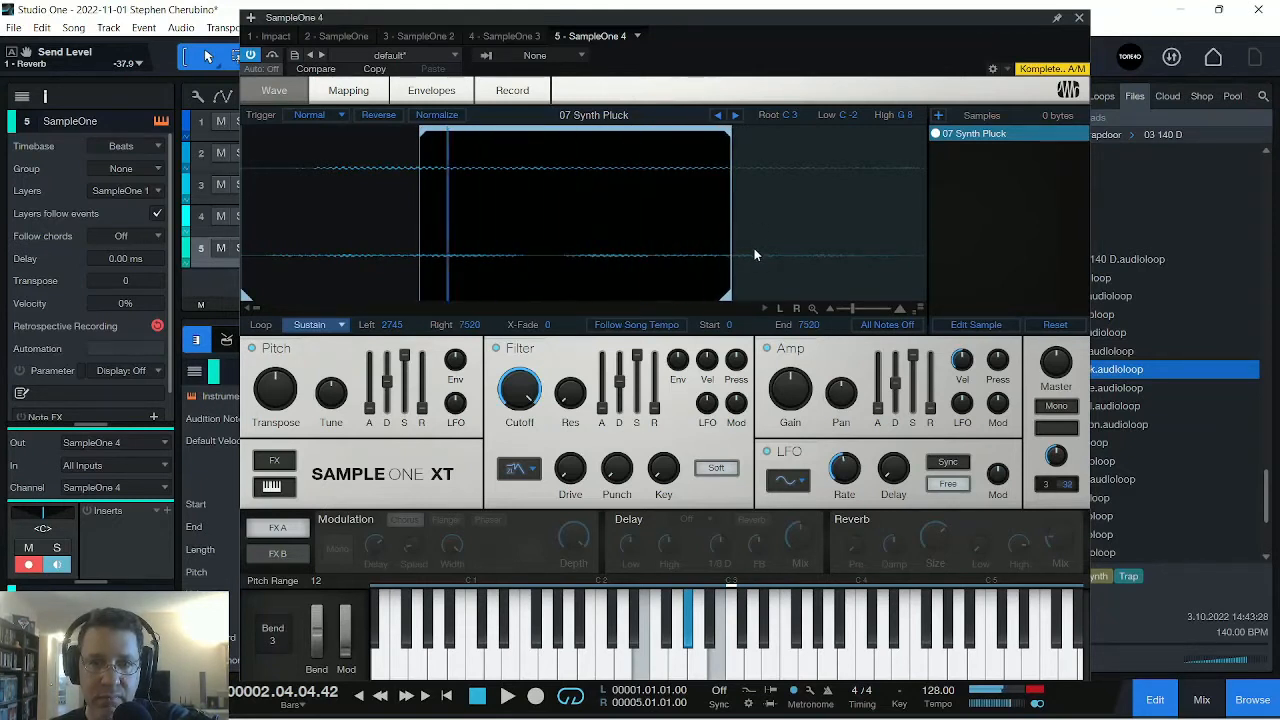
mouse_move(755, 255)
left_mouse_down()
mouse_move(718, 295)
mouse_move(755, 315)
left_mouse_up()
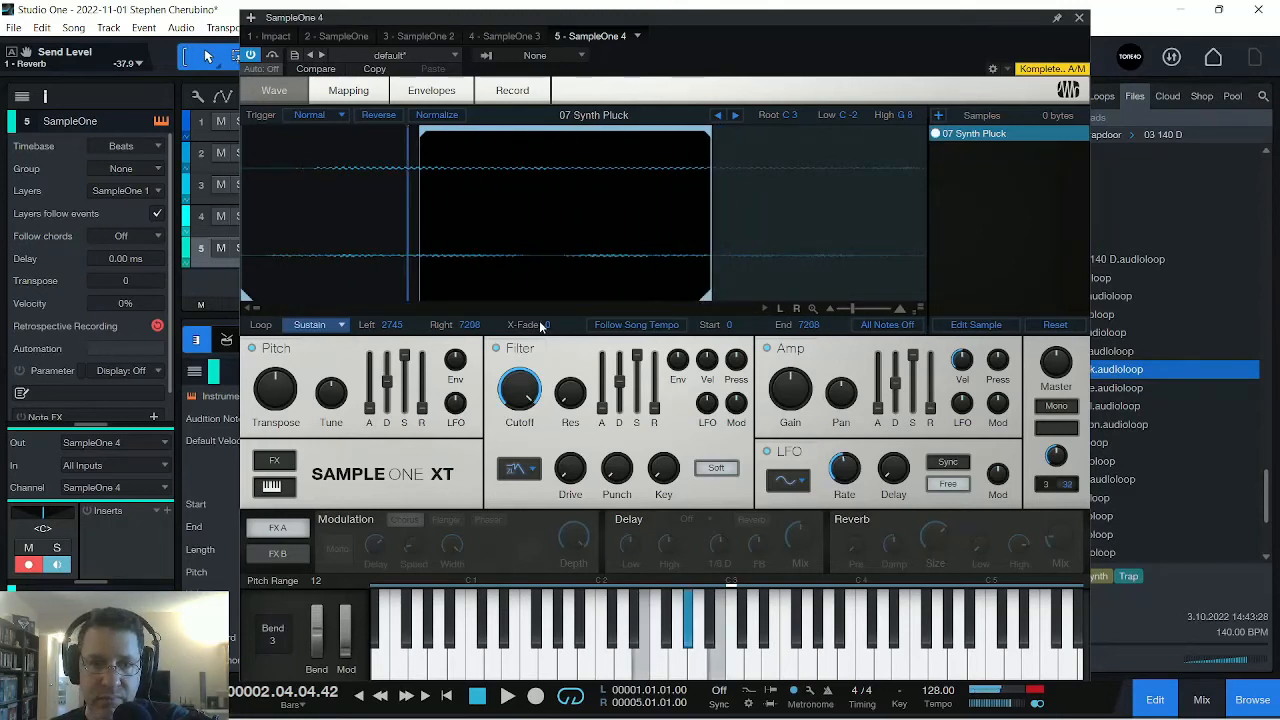
left_click_drag(565, 328, 578, 320)
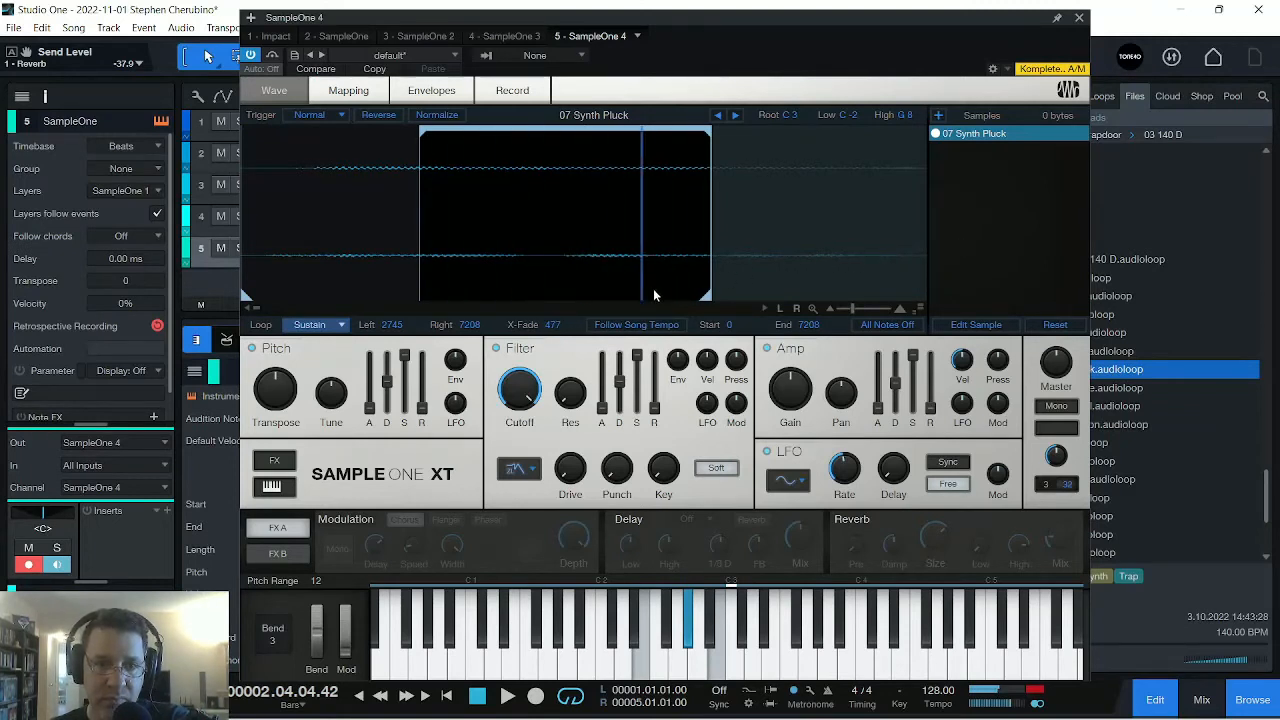
left_click_drag(578, 327, 623, 314)
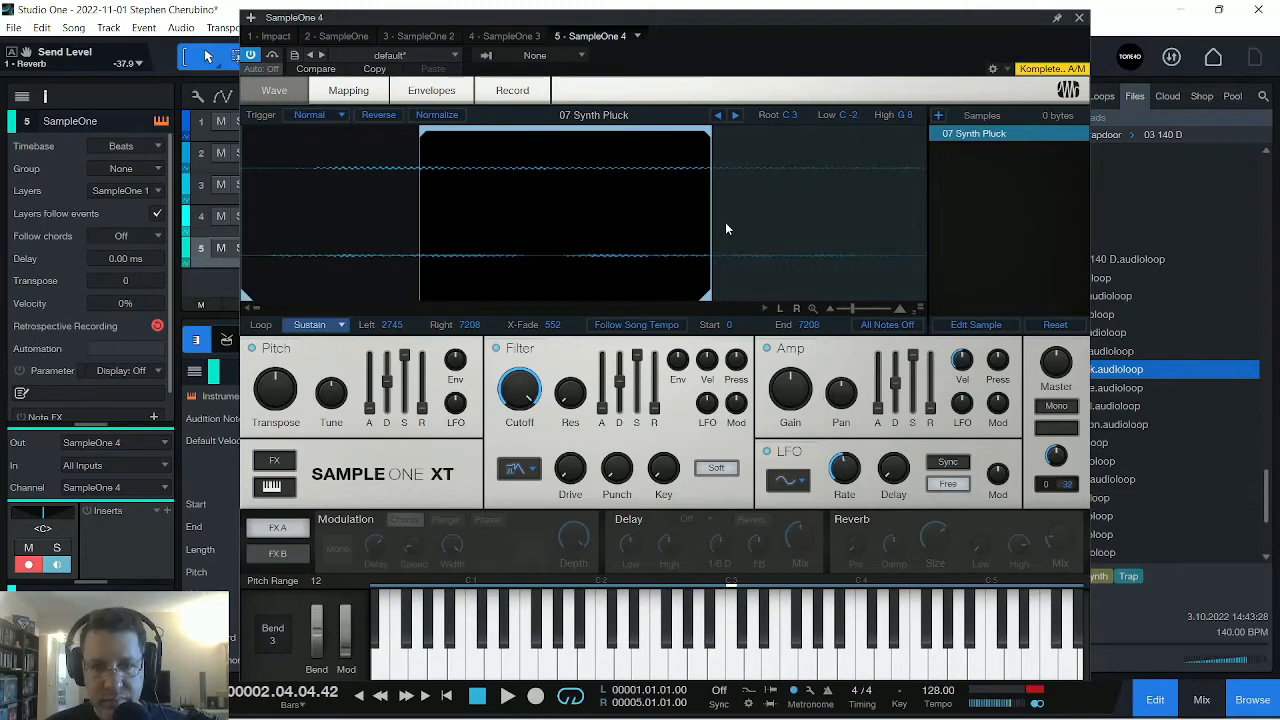
Raise SampleOne 4's pitch Transpose to 4.
key("space")
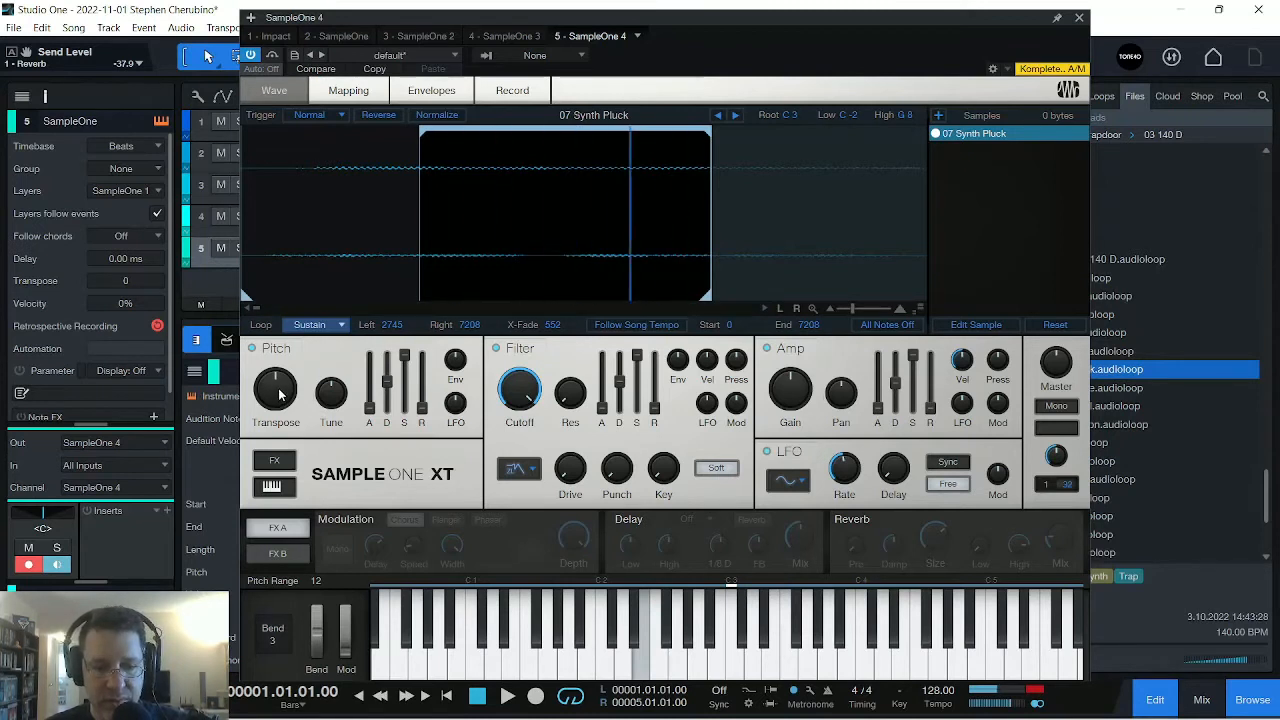
mouse_move(276, 397)
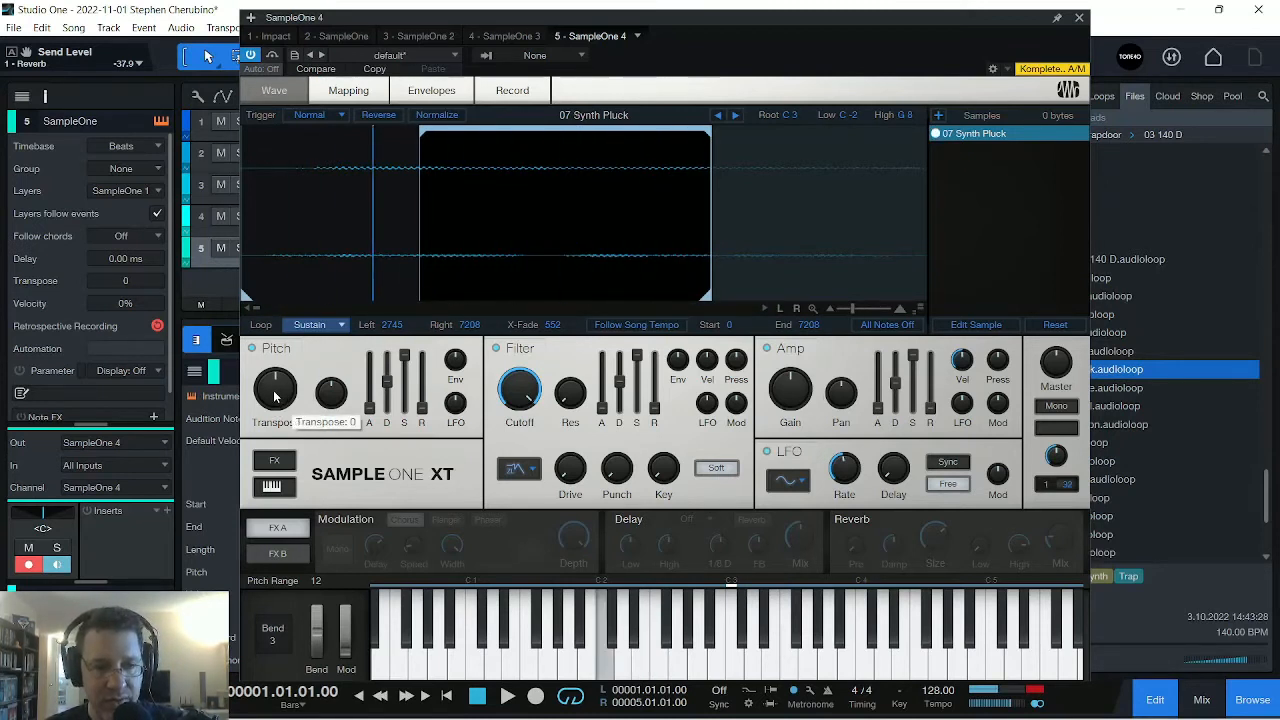
left_click_drag(275, 395, 275, 380)
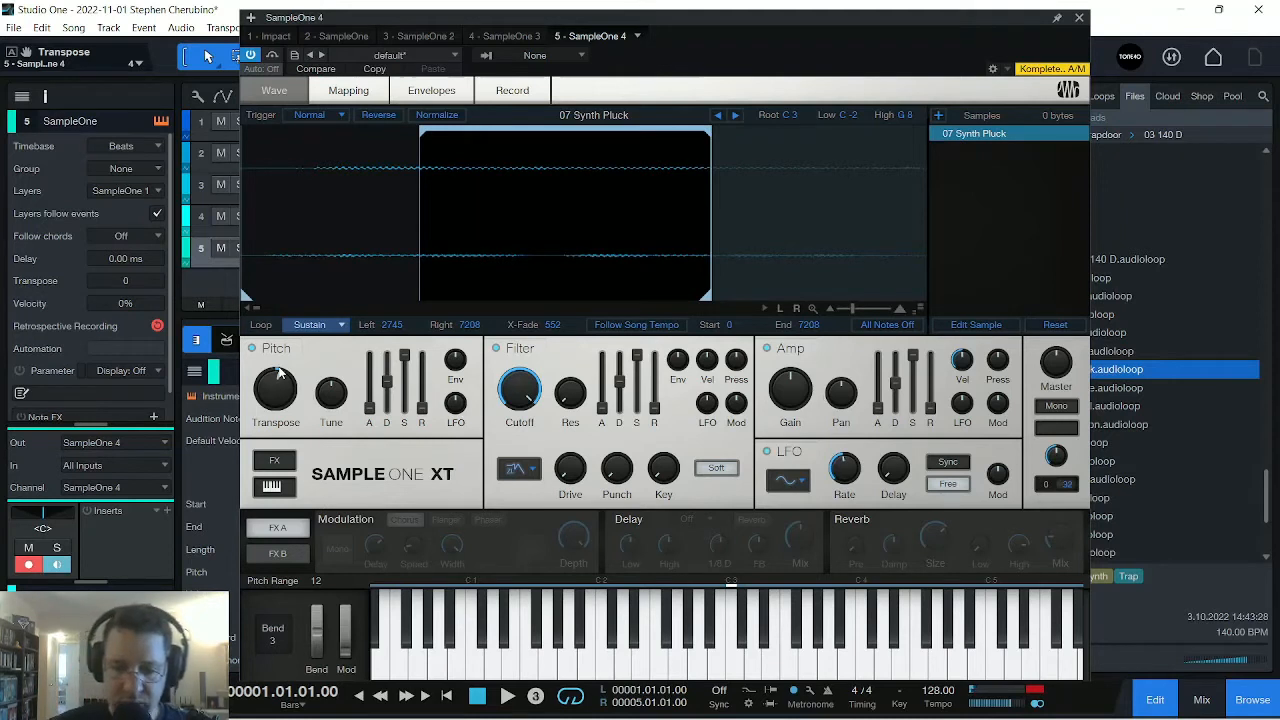
Record a Synth Pluck chord part across the four-bar loop on the SampleOne 4 track.
key("KP_Multiply")
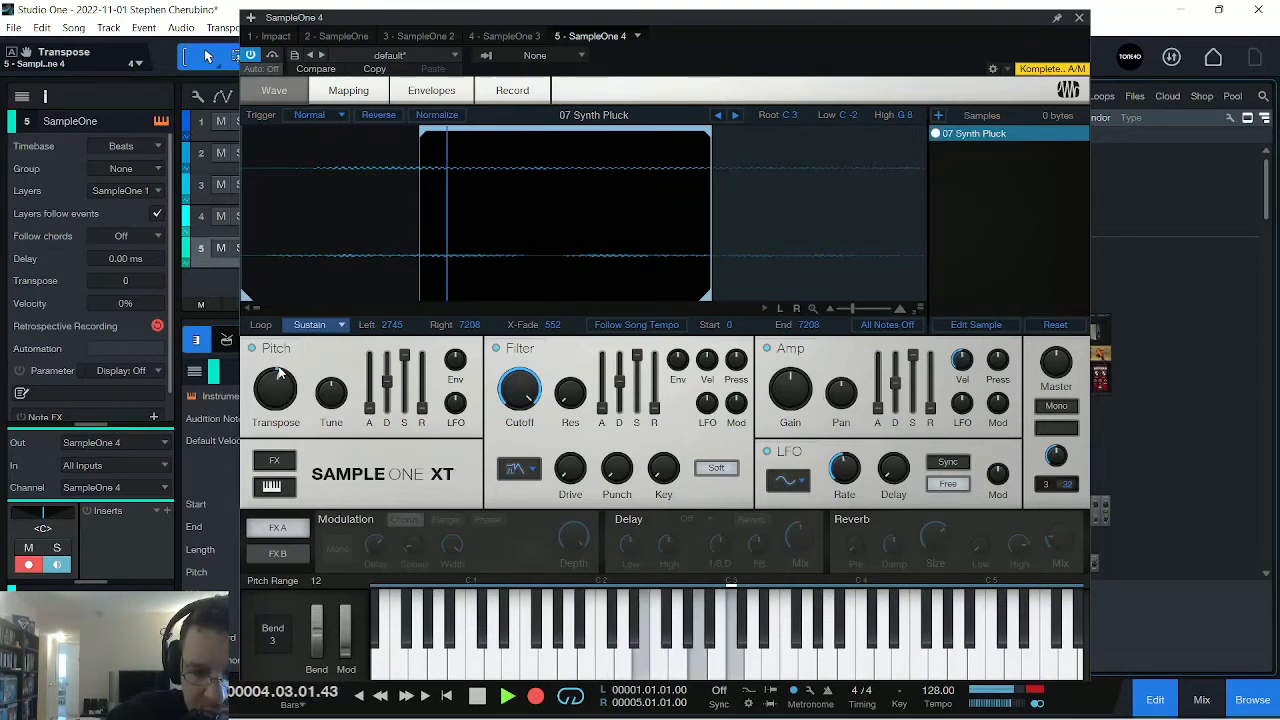
key("space")
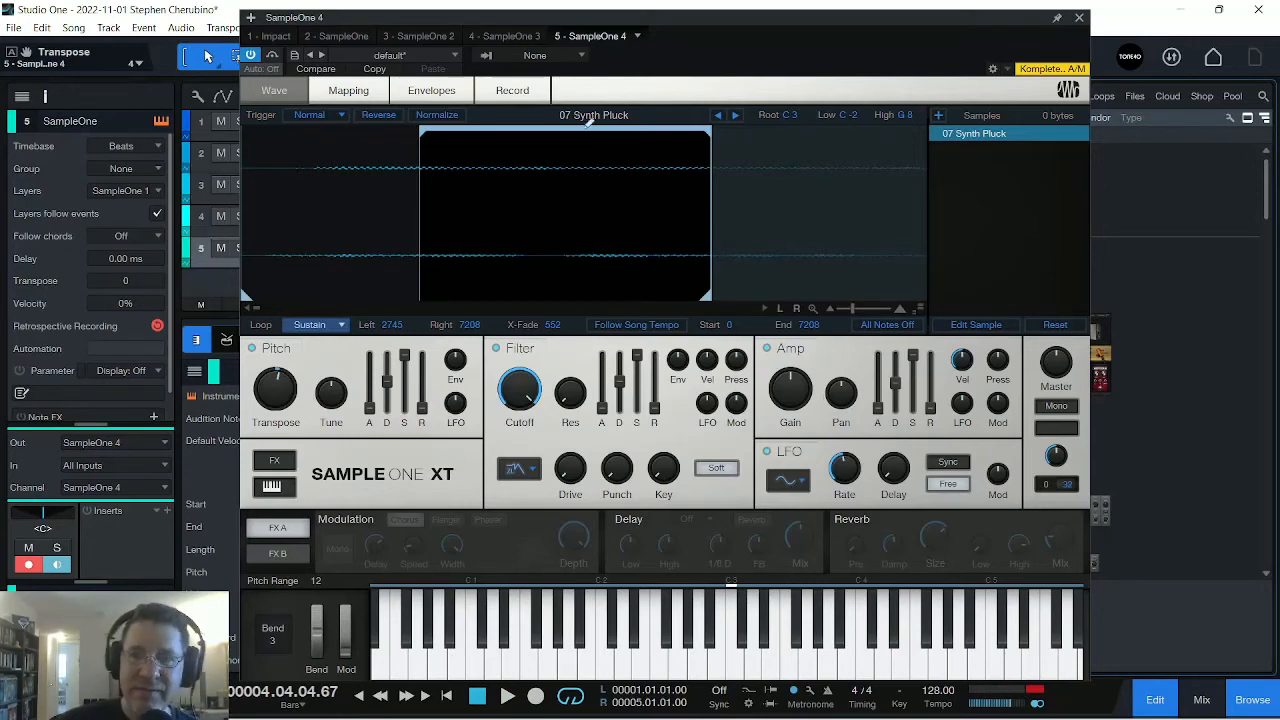
left_click(1079, 17)
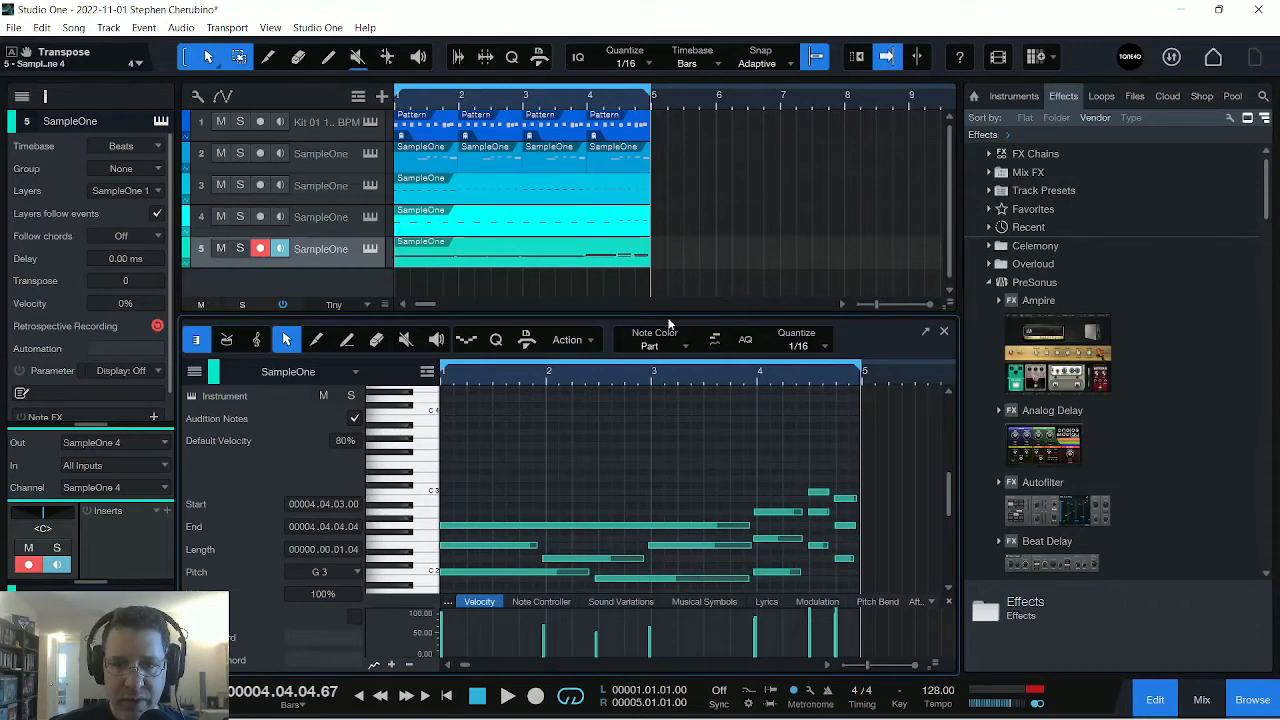
Lower the F2 note in the chord at the start of bar 4 to E2.
left_click_drag(668, 317, 665, 100)
key("space")
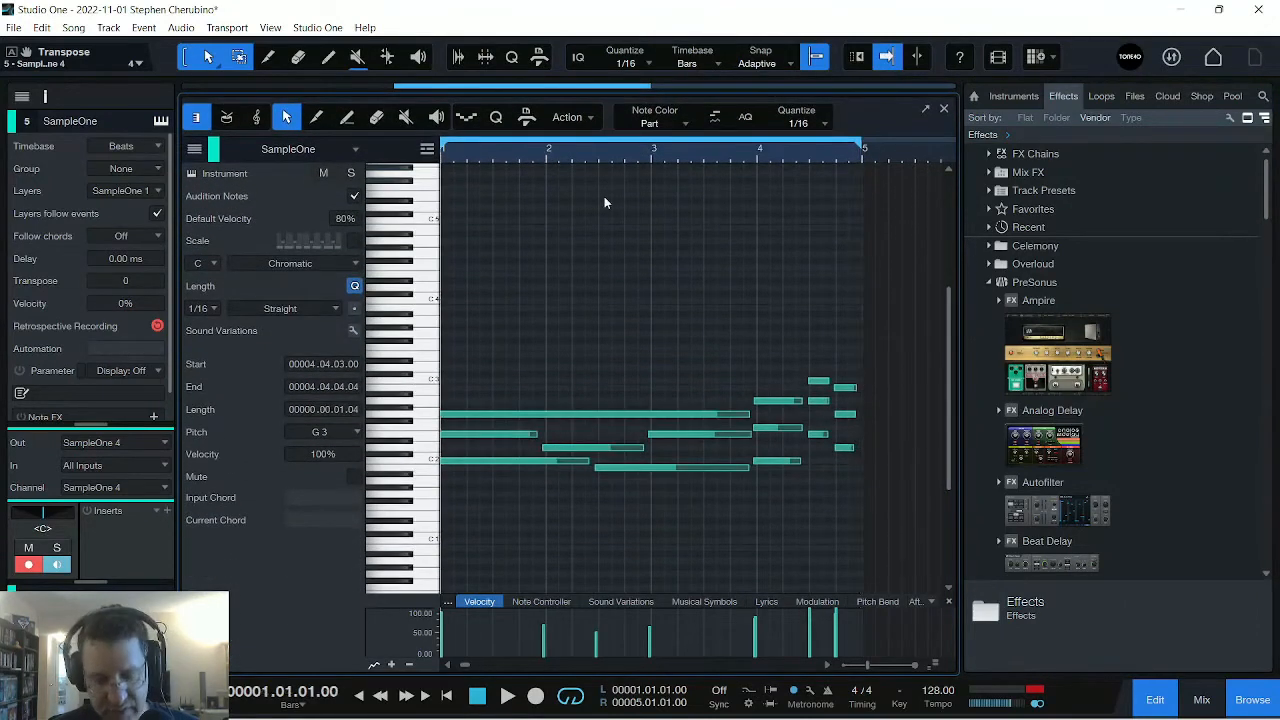
left_click_drag(665, 150, 526, 116)
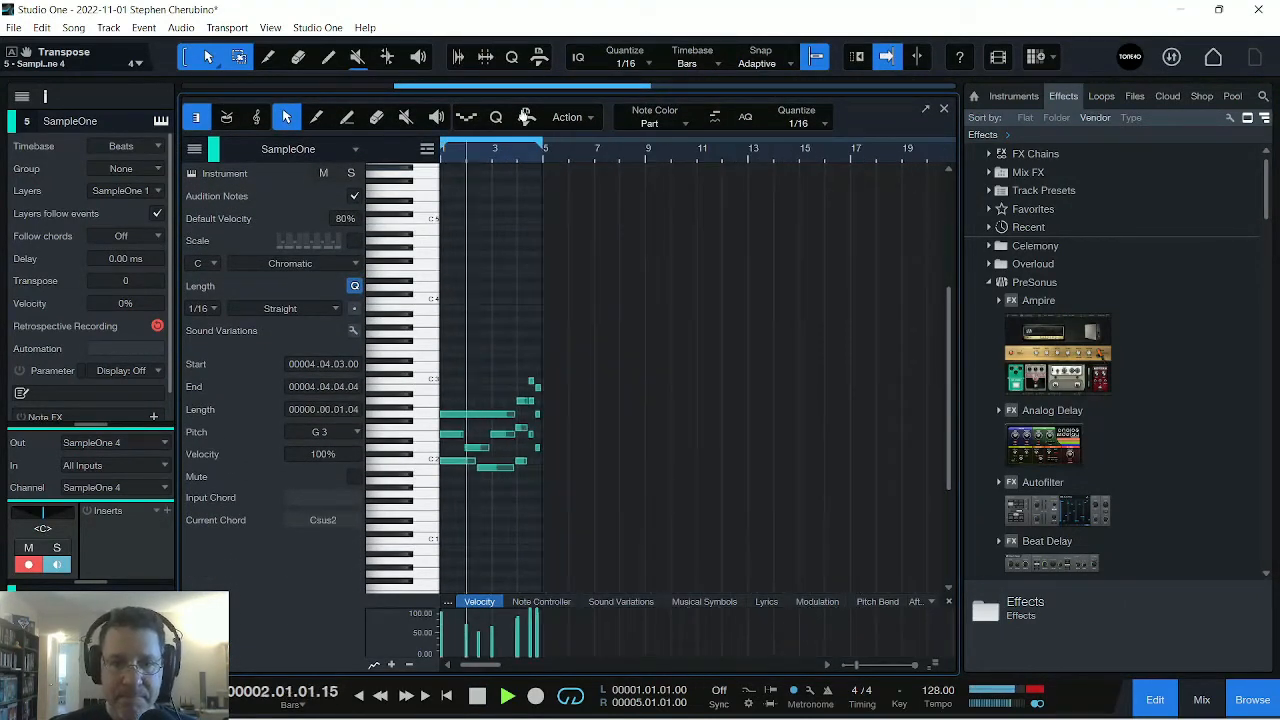
left_click_drag(528, 160, 707, 206)
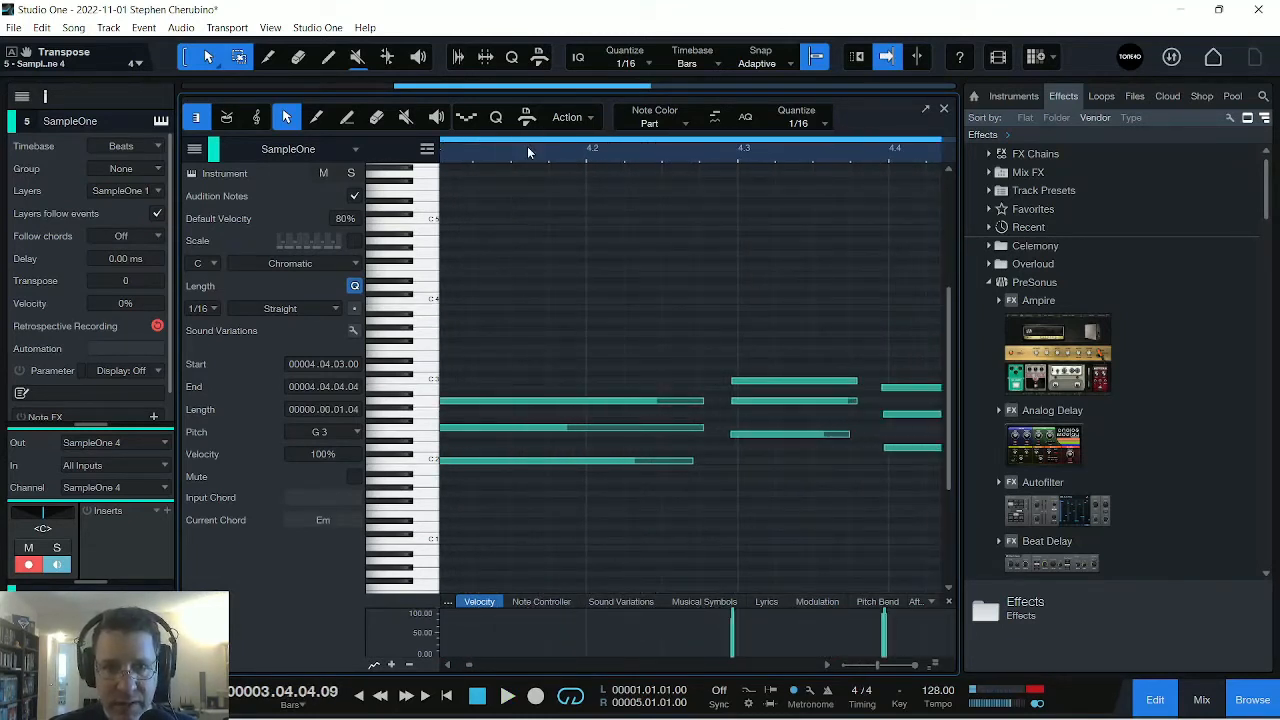
left_click_drag(527, 147, 704, 115)
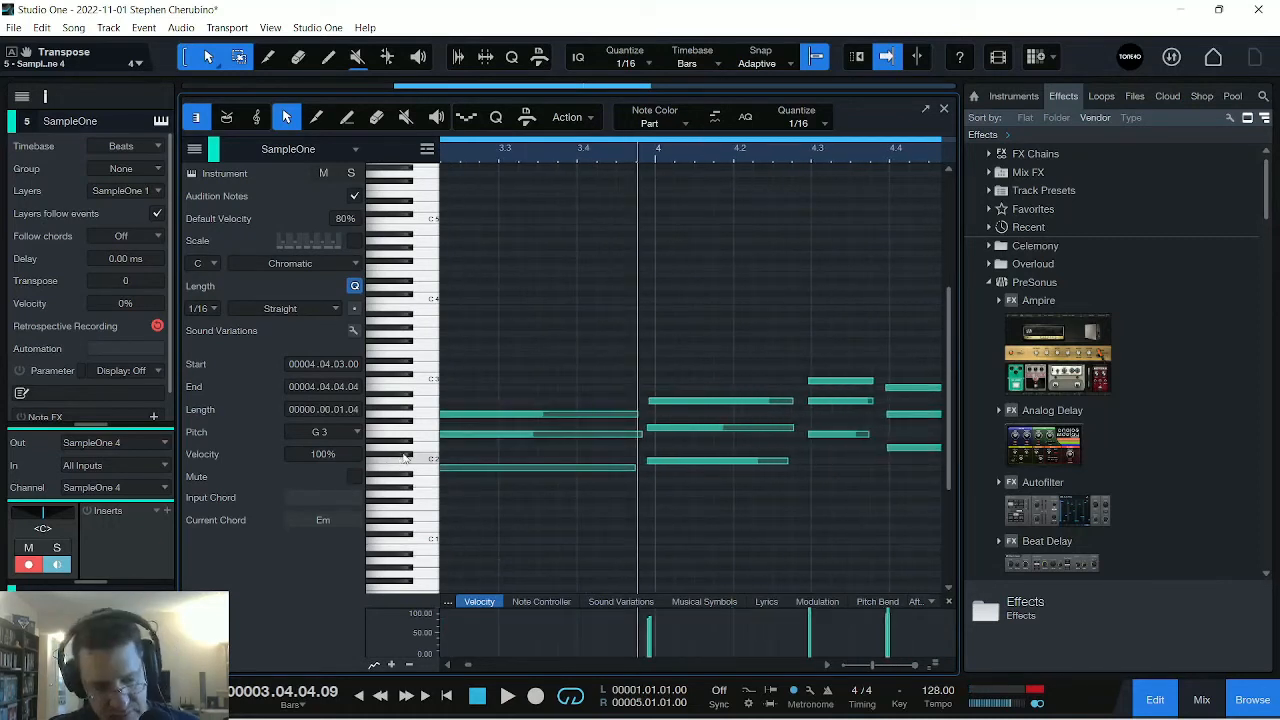
left_click_drag(404, 457, 482, 450)
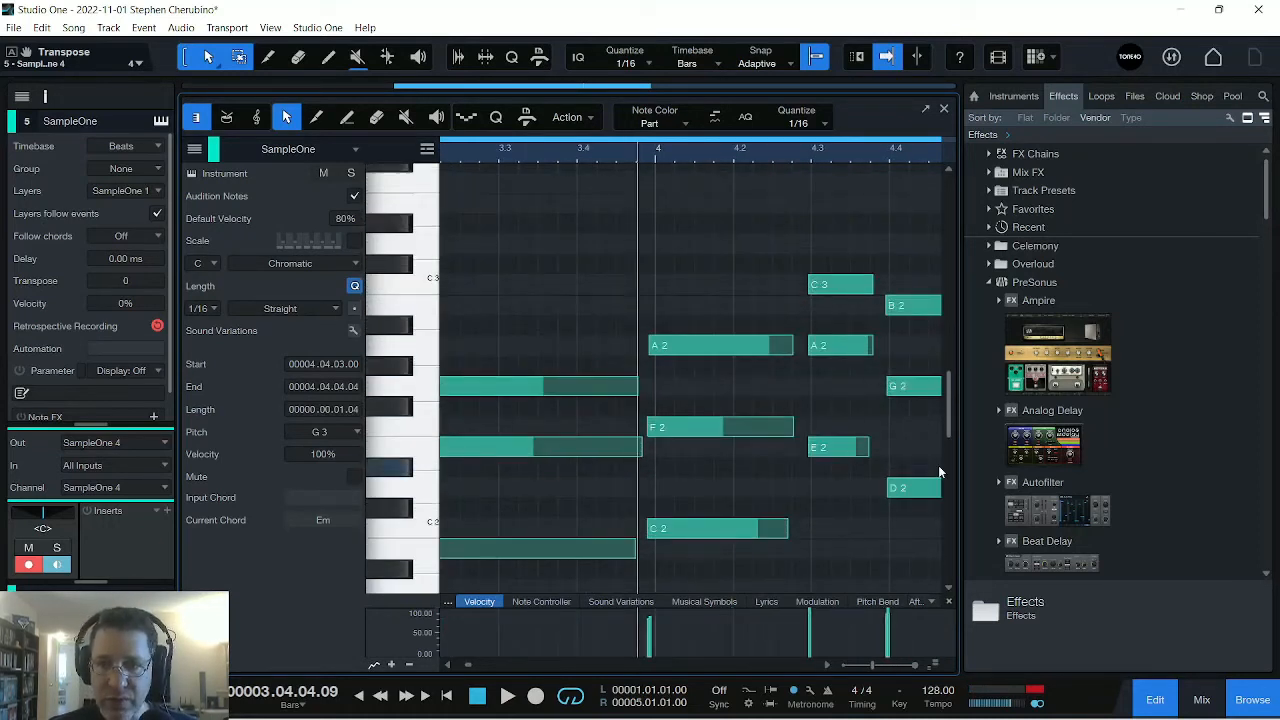
left_click(684, 432)
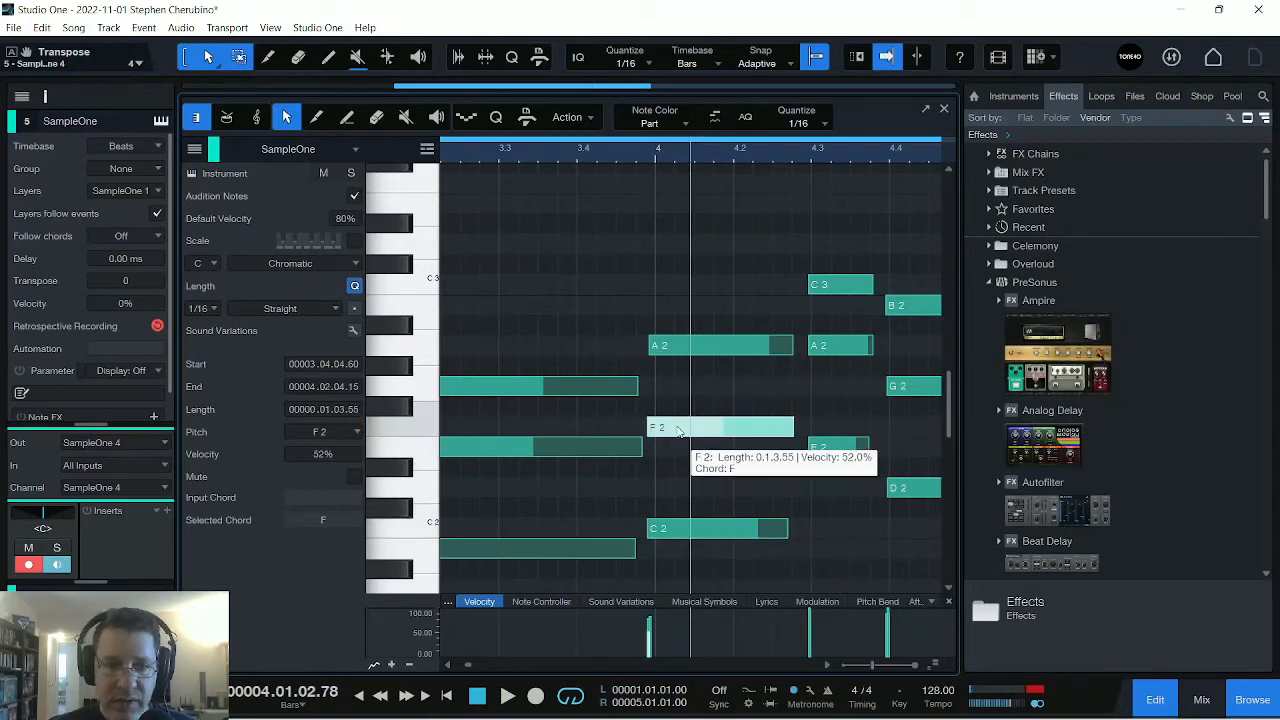
left_click_drag(678, 432, 666, 446)
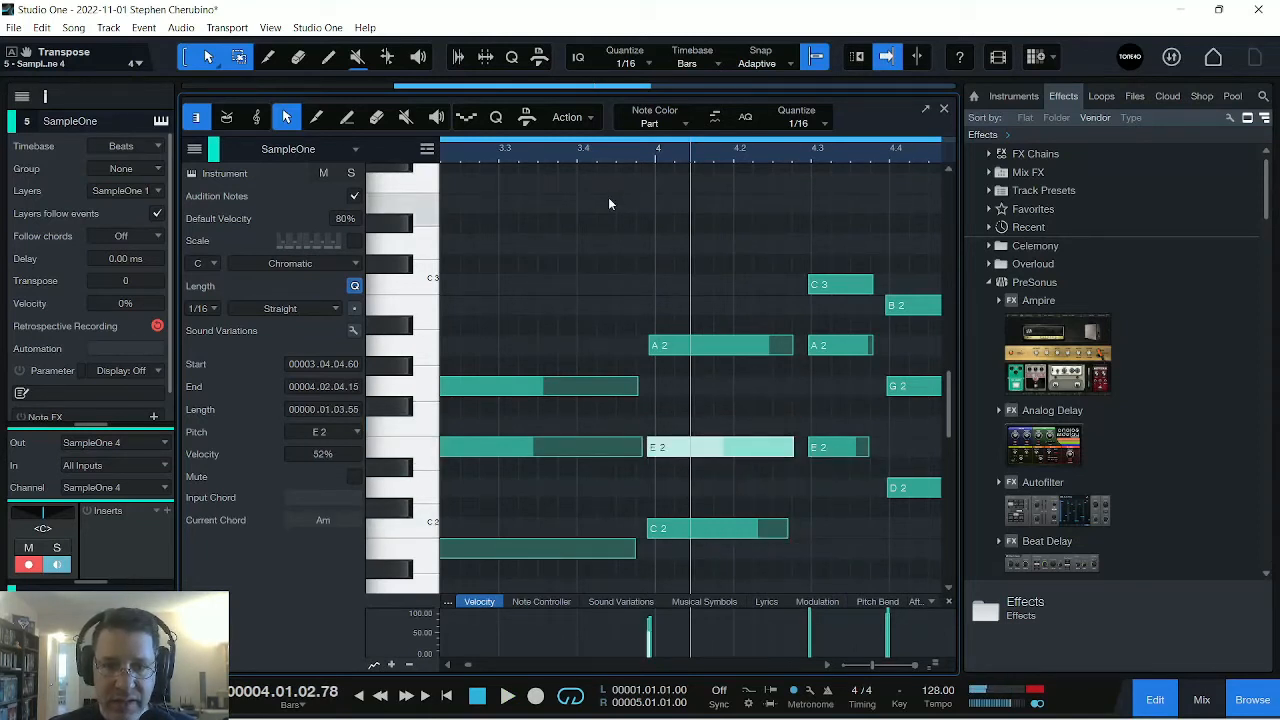
Play back the Synth Pluck part and check its chords from bar 1 through bar 4 in the note editor.
left_click(531, 158)
key("space")
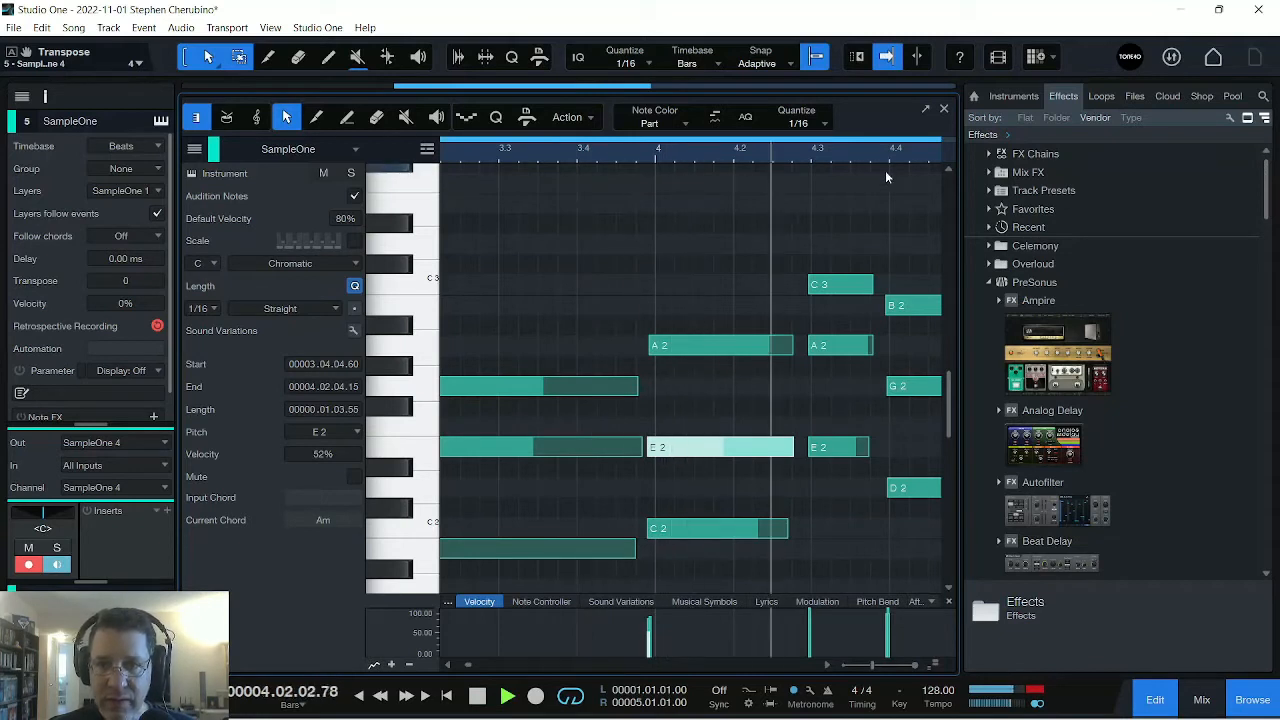
left_click_drag(848, 157, 700, 220)
key("space")
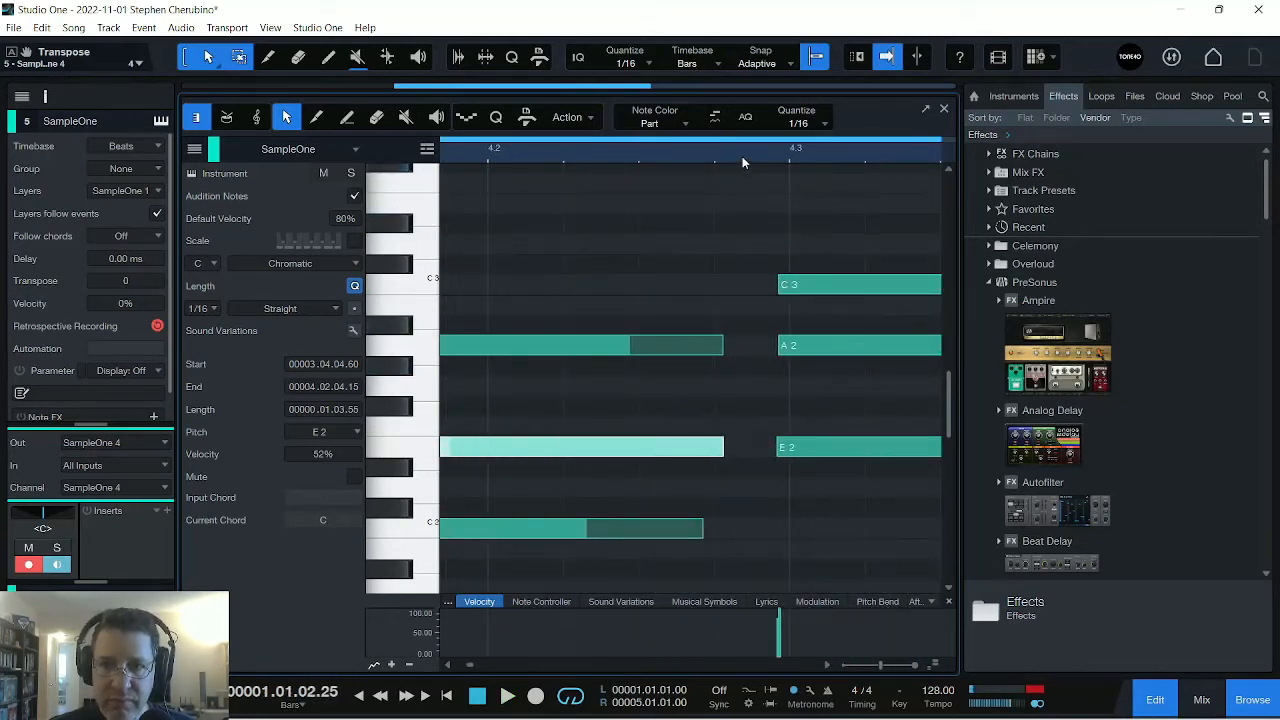
left_click_drag(742, 156, 729, 200)
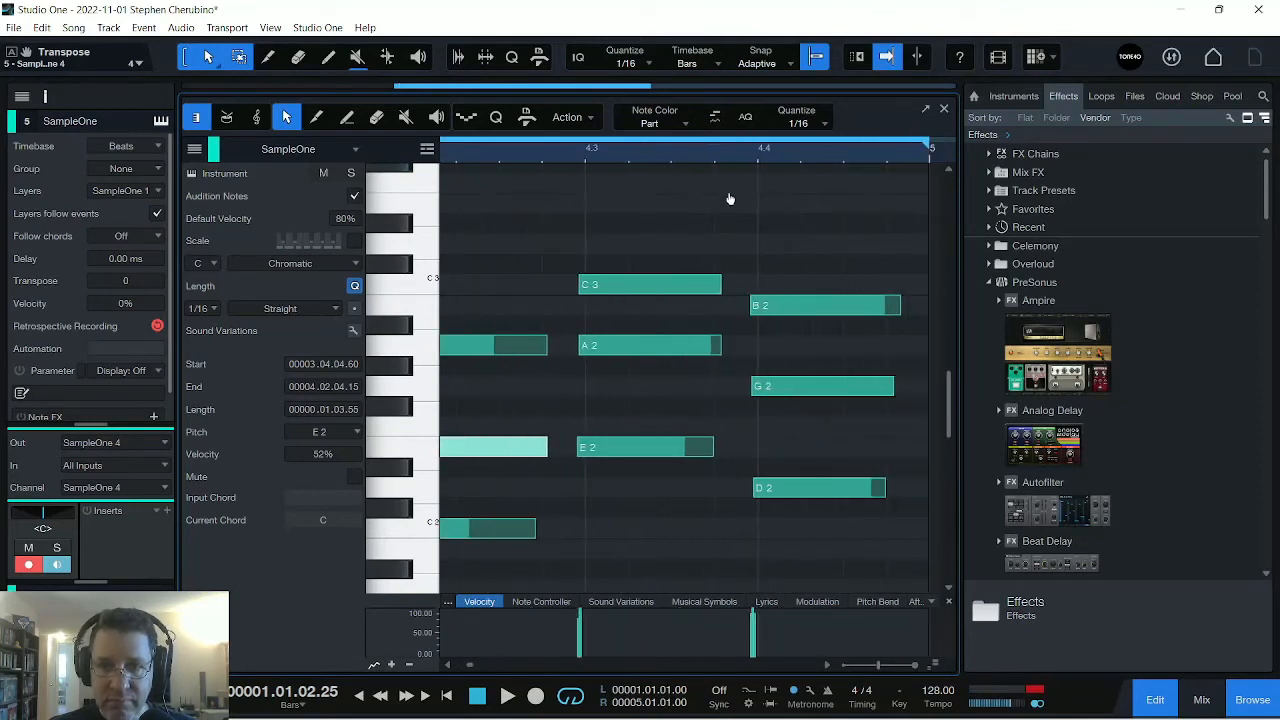
key("space")
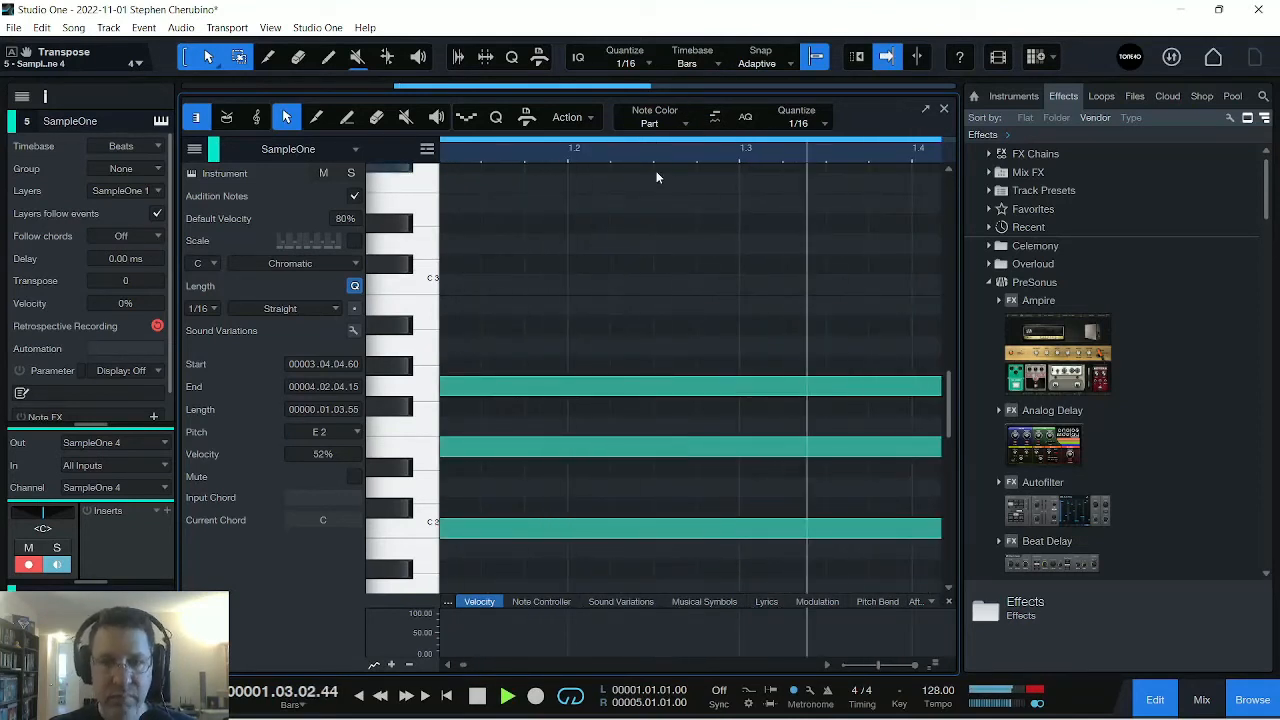
left_click_drag(632, 151, 658, 142)
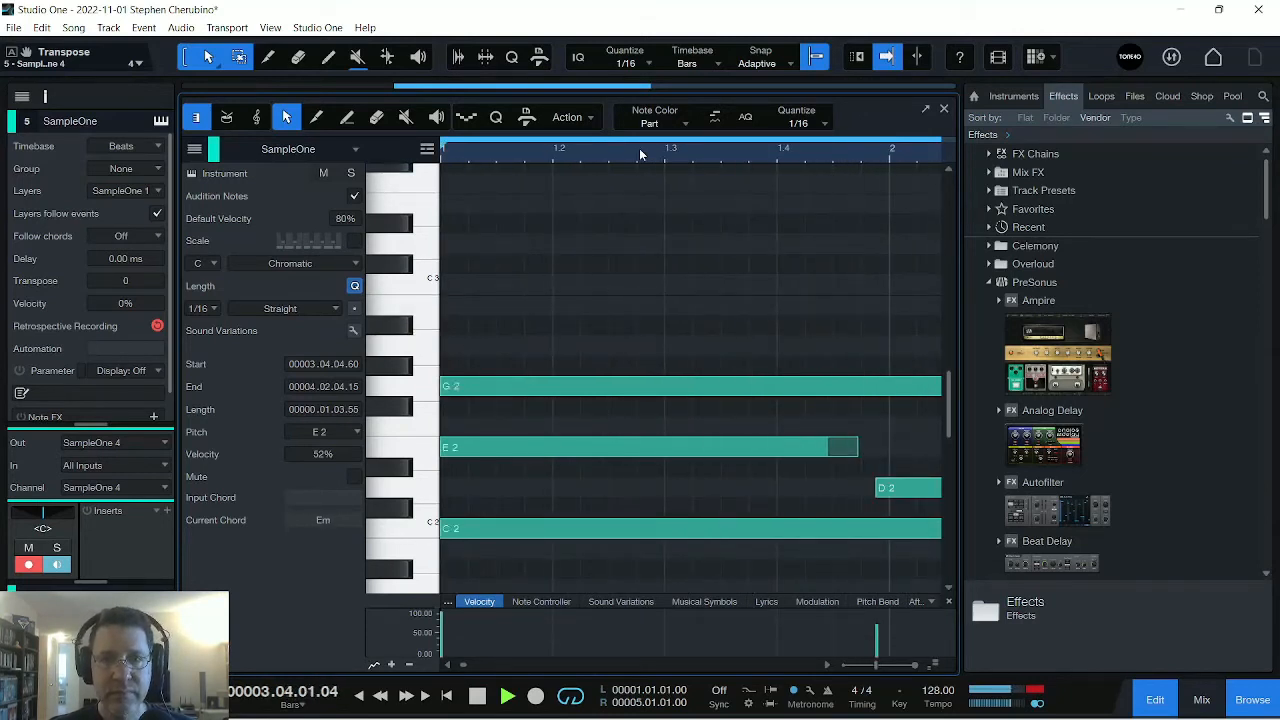
left_click_drag(643, 151, 588, 113)
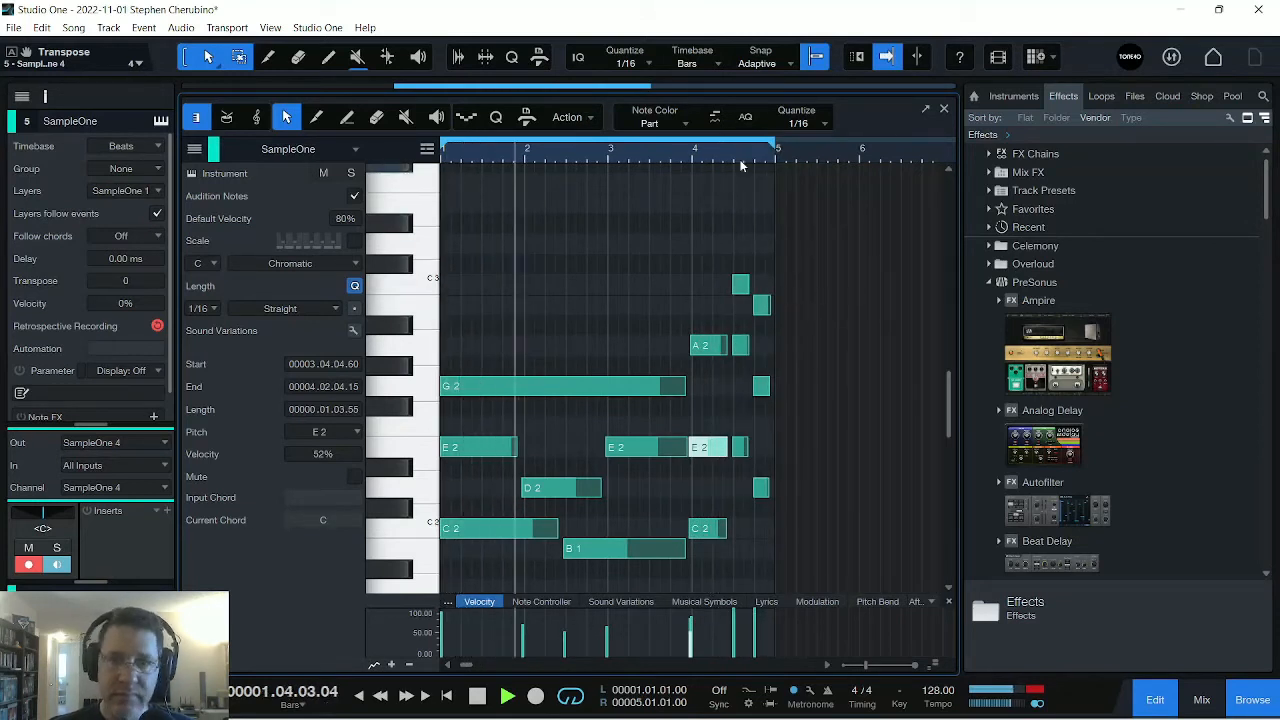
left_click(944, 110)
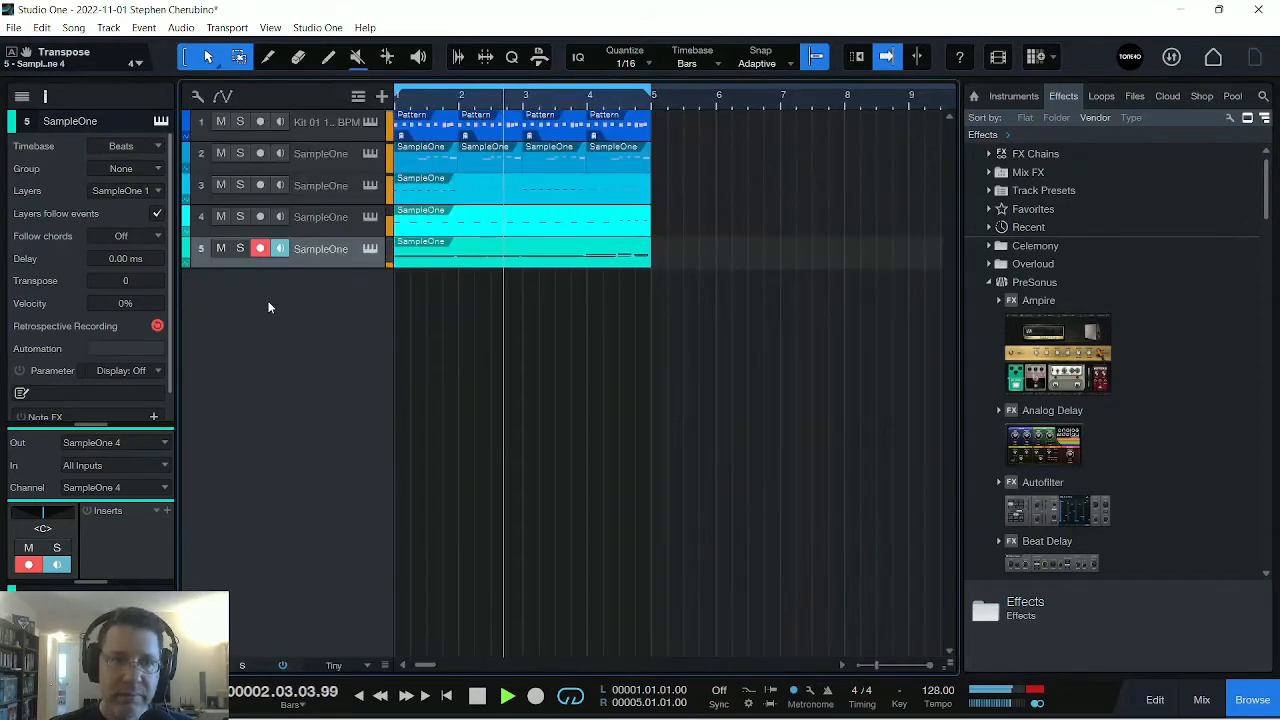
Add Reverb and Delay sends to the SampleOne 4 channel in the mixer and play the loop.
left_click(369, 250)
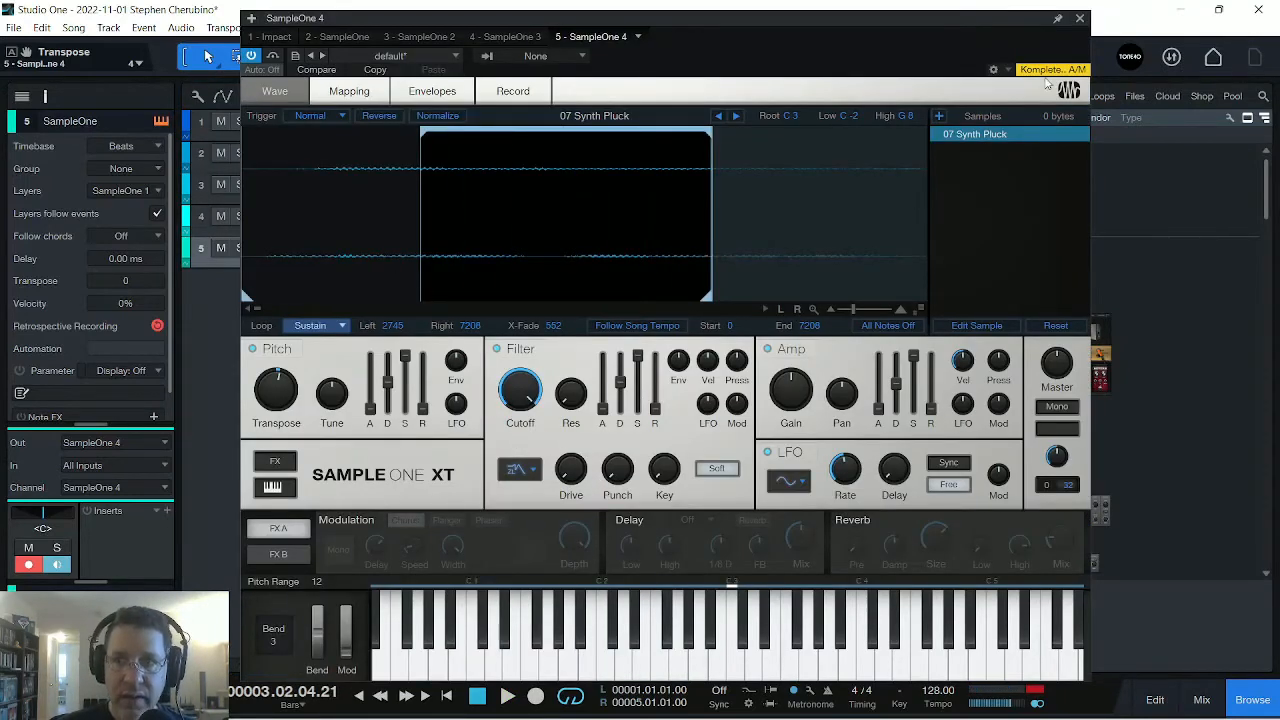
left_click(1081, 19)
key("F3")
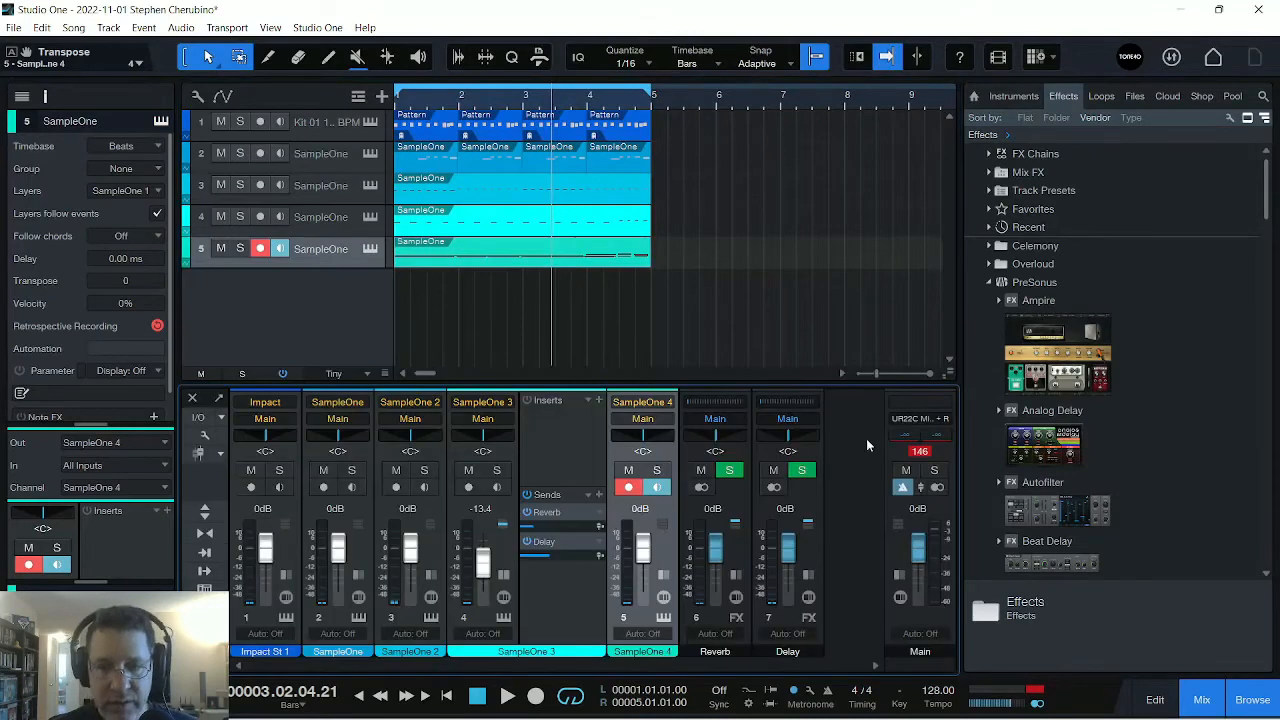
double_click(548, 619)
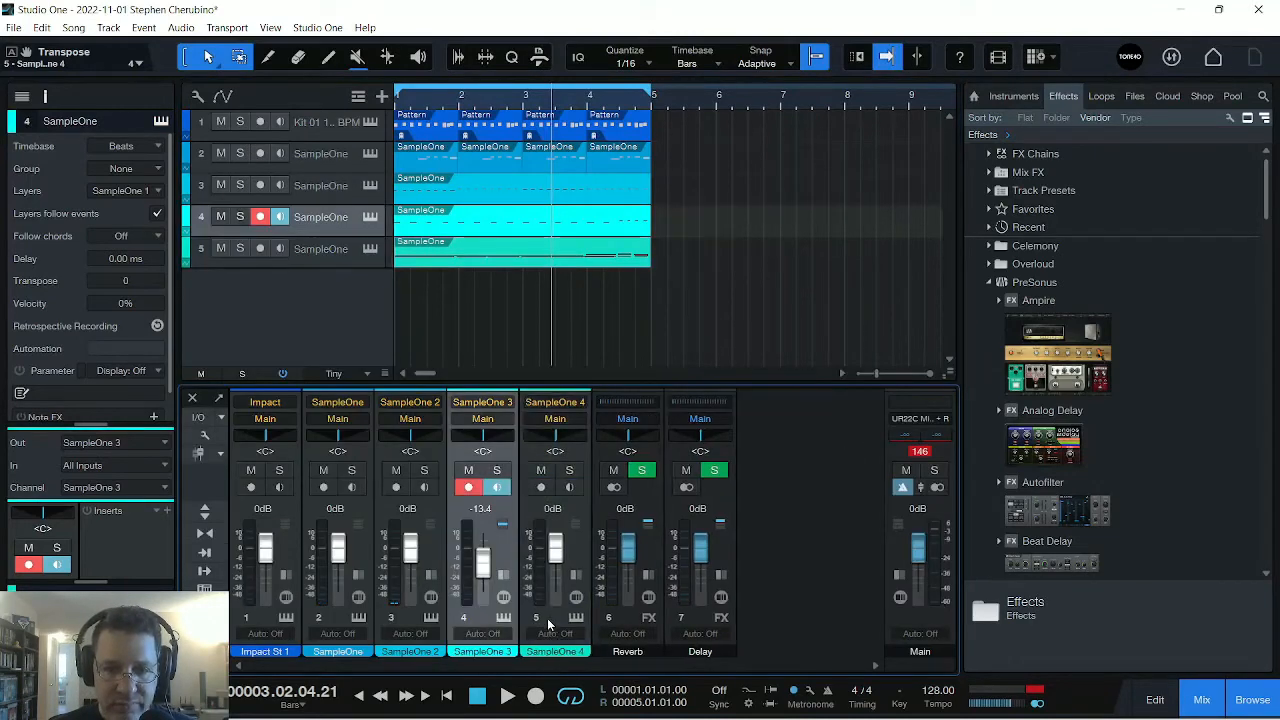
double_click(580, 554)
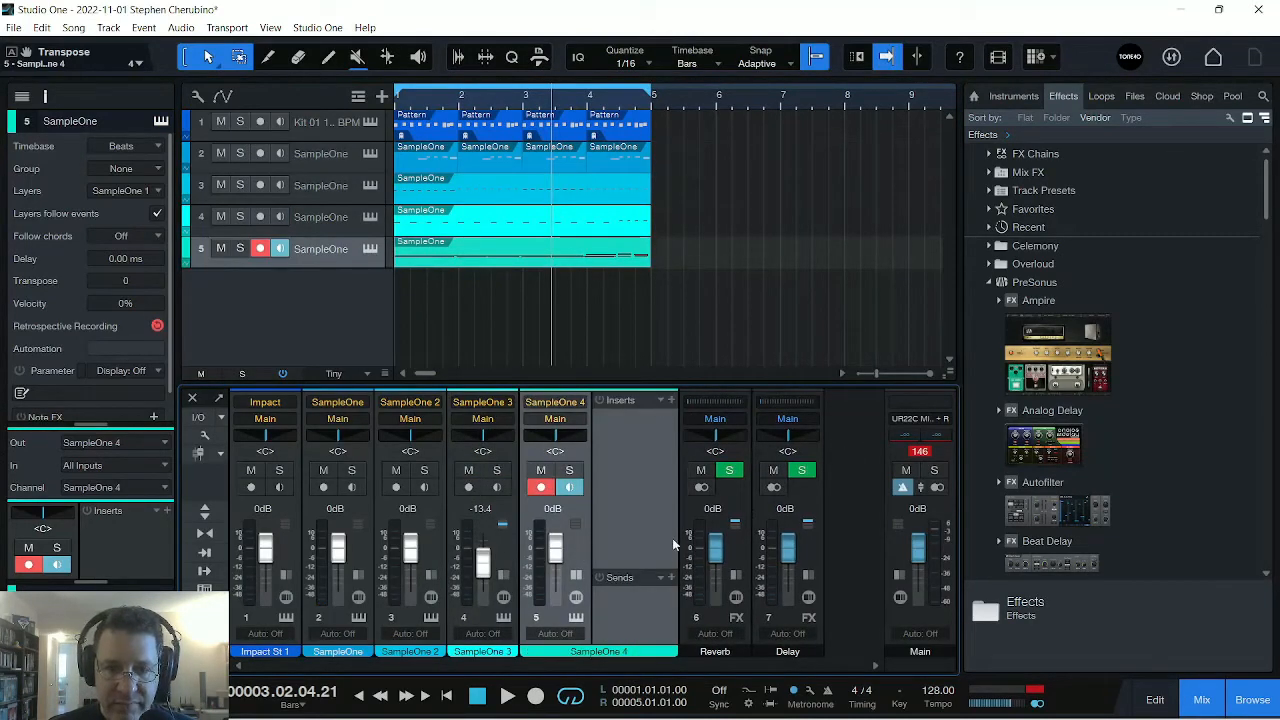
left_click_drag(658, 567, 658, 465)
left_click(671, 465)
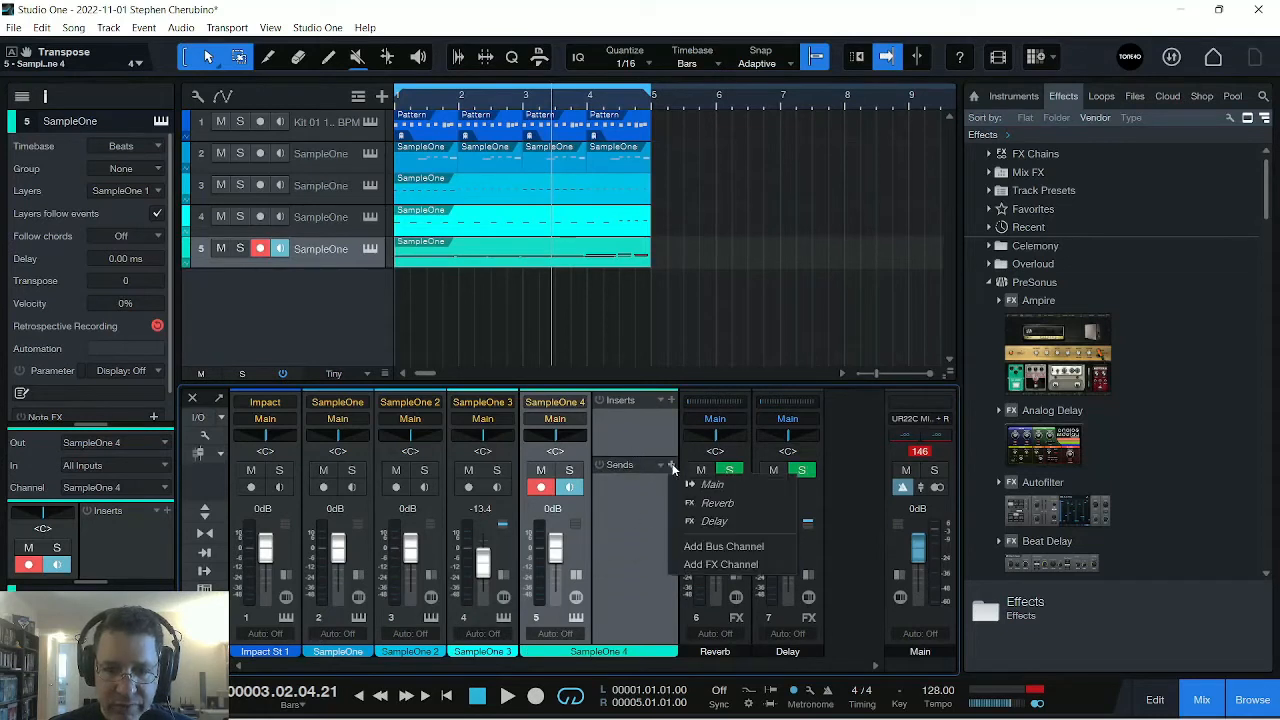
left_click(712, 501)
left_click(671, 465)
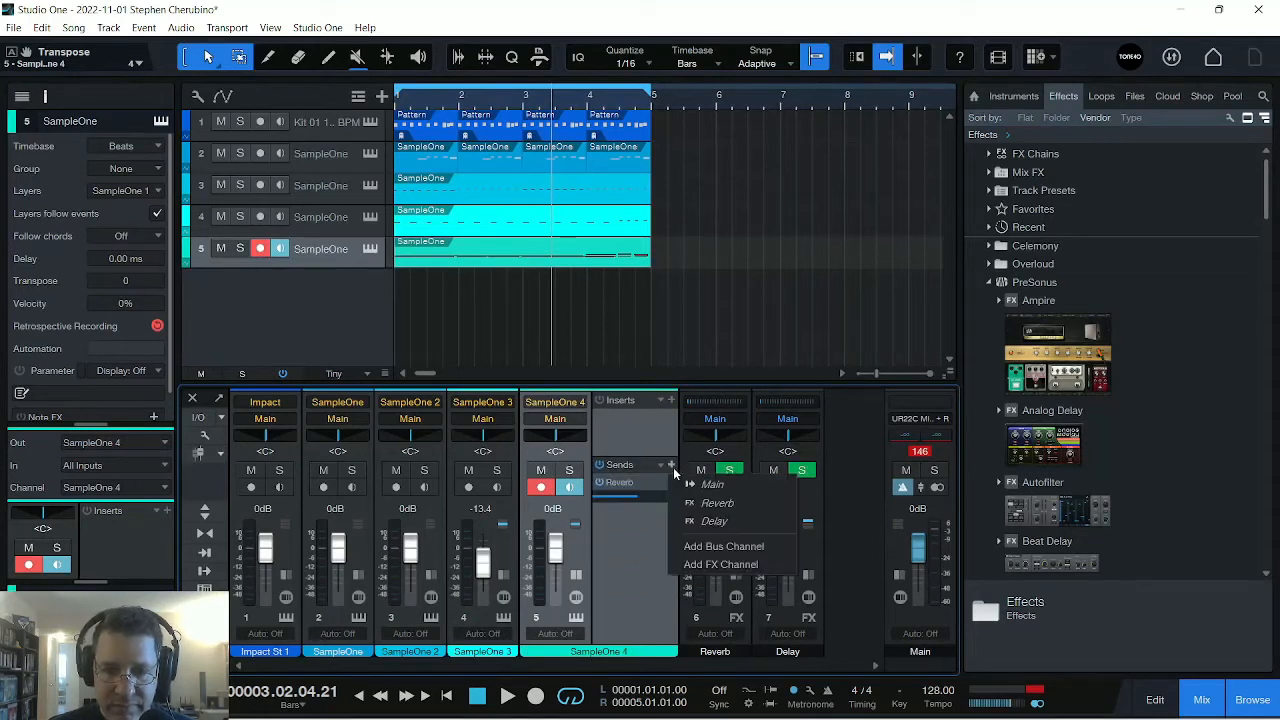
left_click(700, 520)
key("space")
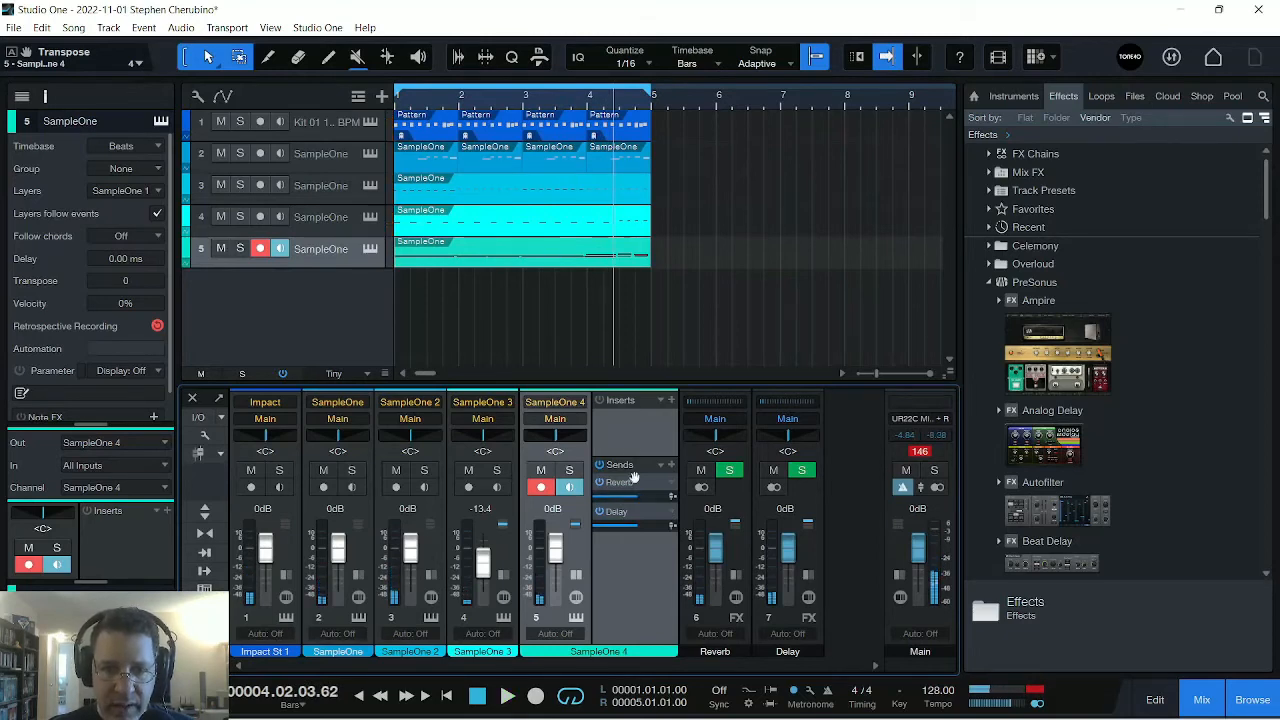
Lower SampleOne 4's filter cutoff to 2.61 kHz while the loop plays.
left_click(366, 248)
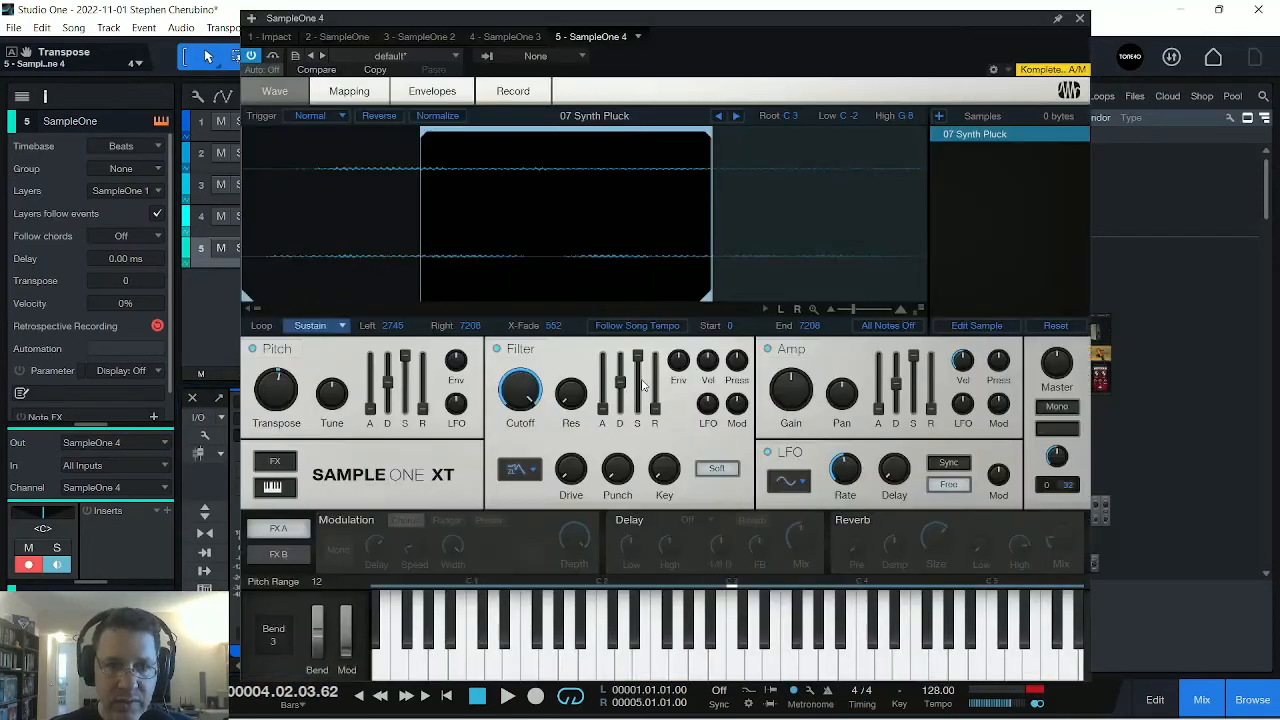
left_click_drag(516, 386, 520, 435)
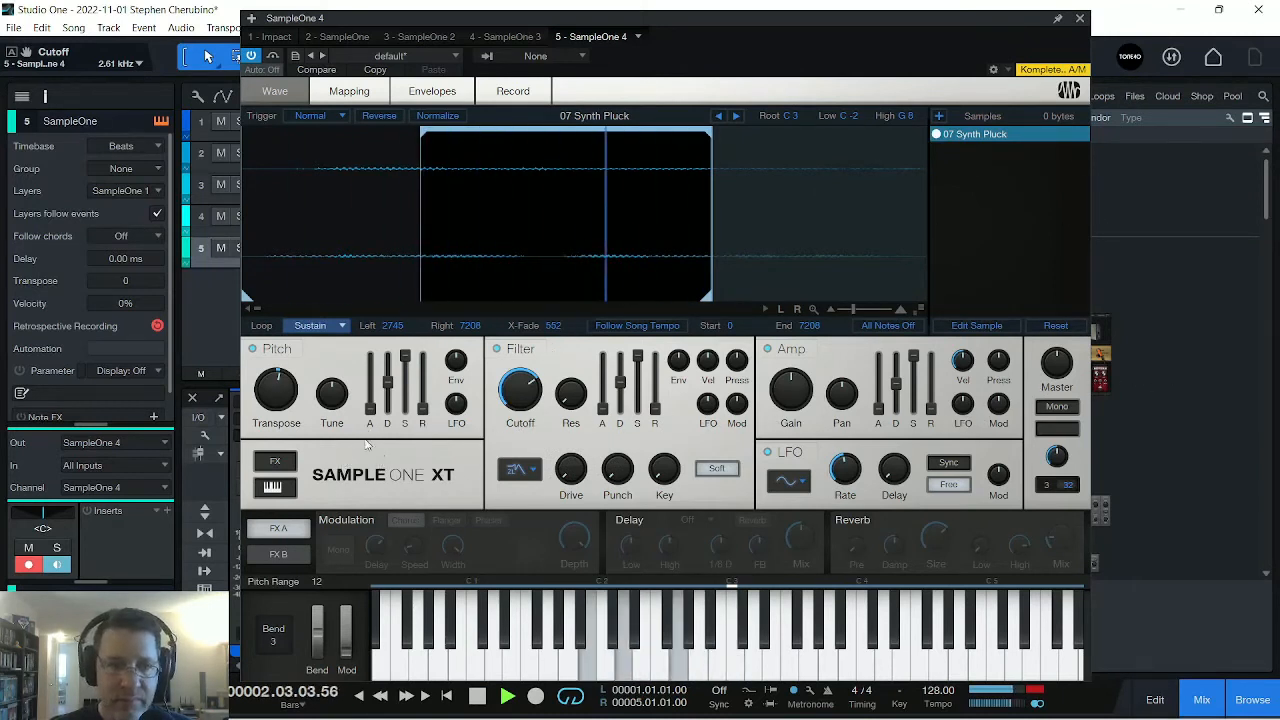
mouse_move(276, 405)
left_mouse_down()
mouse_move(278, 440)
mouse_move(277, 410)
left_mouse_up()
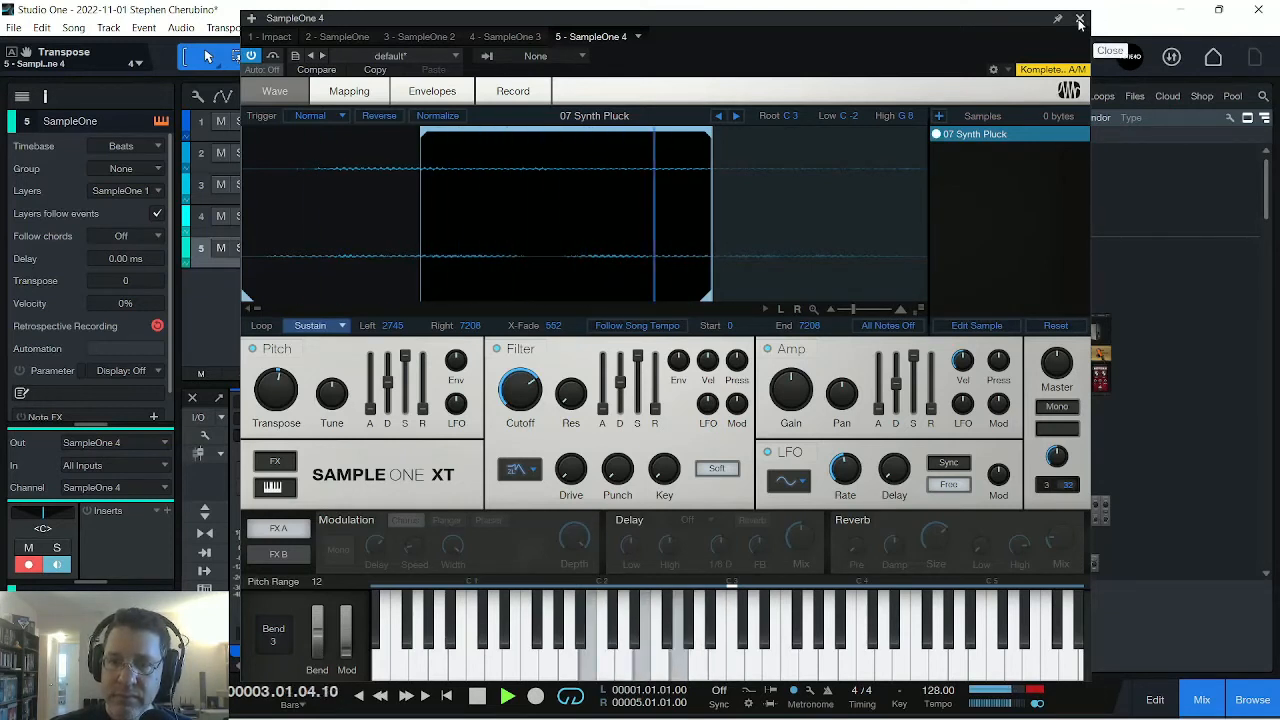
Set SampleOne 4's filter resonance to 19% and its filter envelope amount to 80 Hz.
left_click_drag(571, 393, 549, 338)
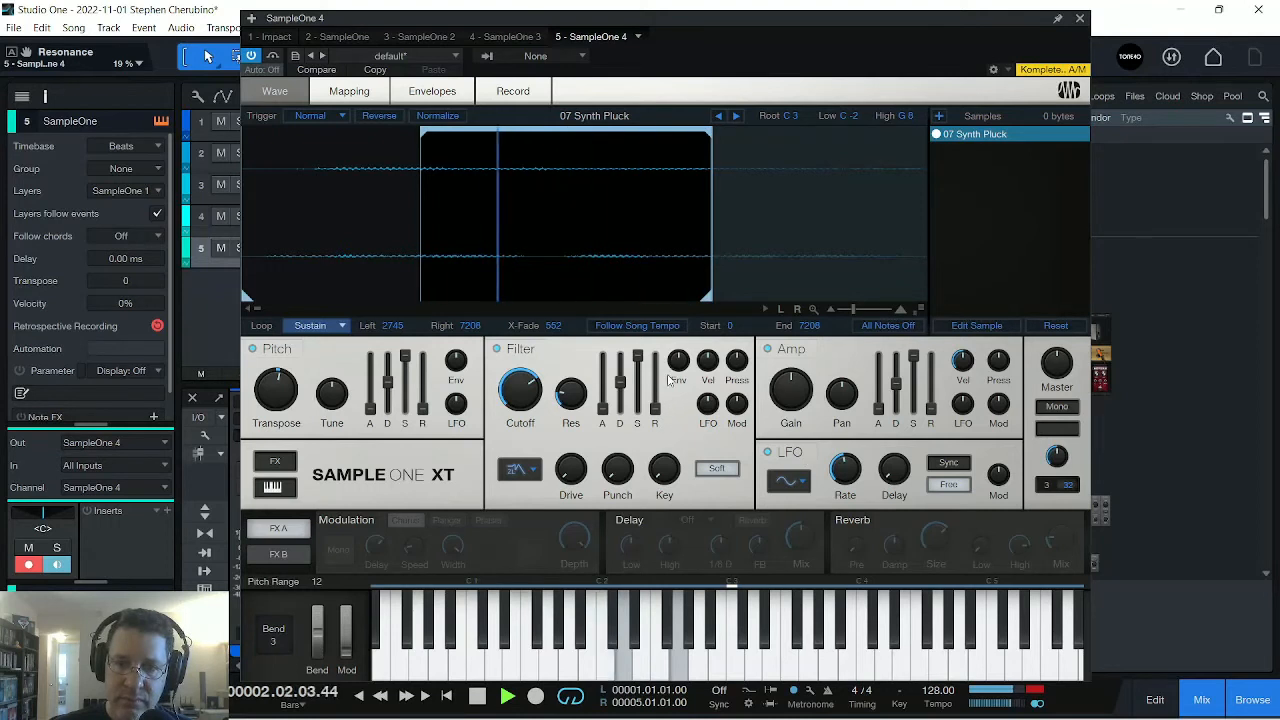
mouse_move(674, 363)
left_mouse_down()
mouse_move(669, 334)
mouse_move(670, 368)
mouse_move(668, 346)
left_mouse_up()
key("space")
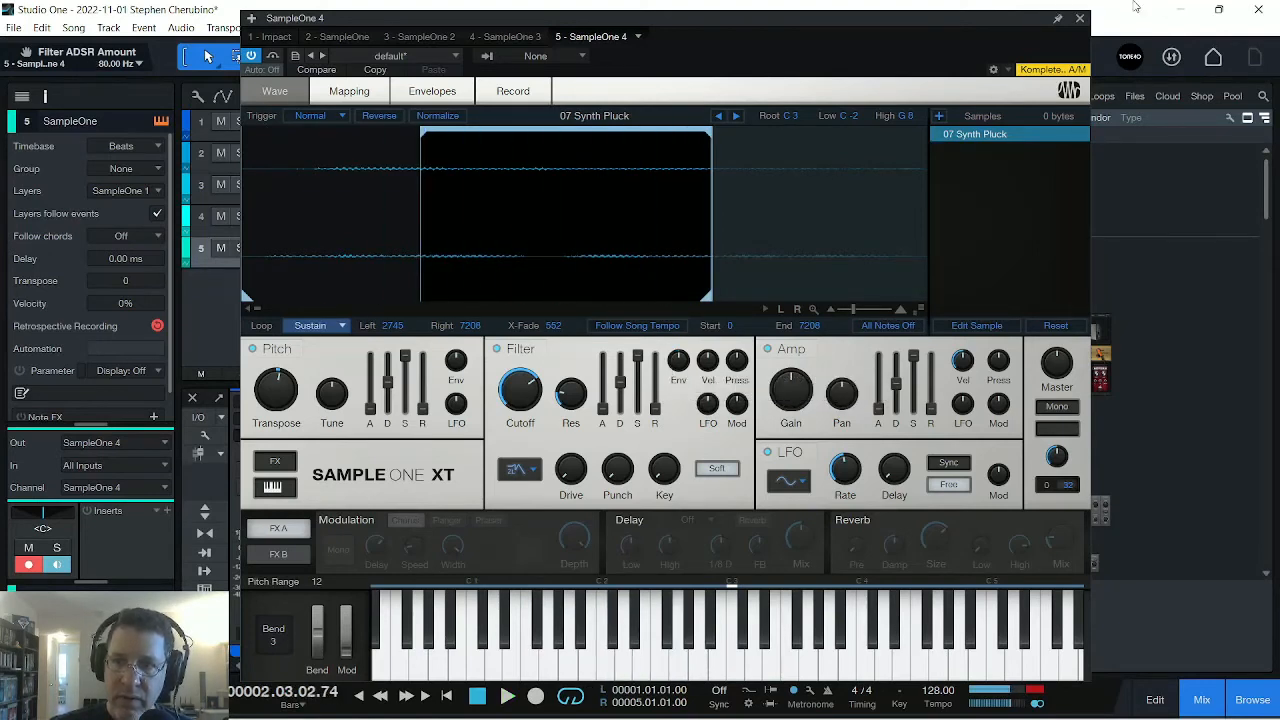
left_click(1079, 20)
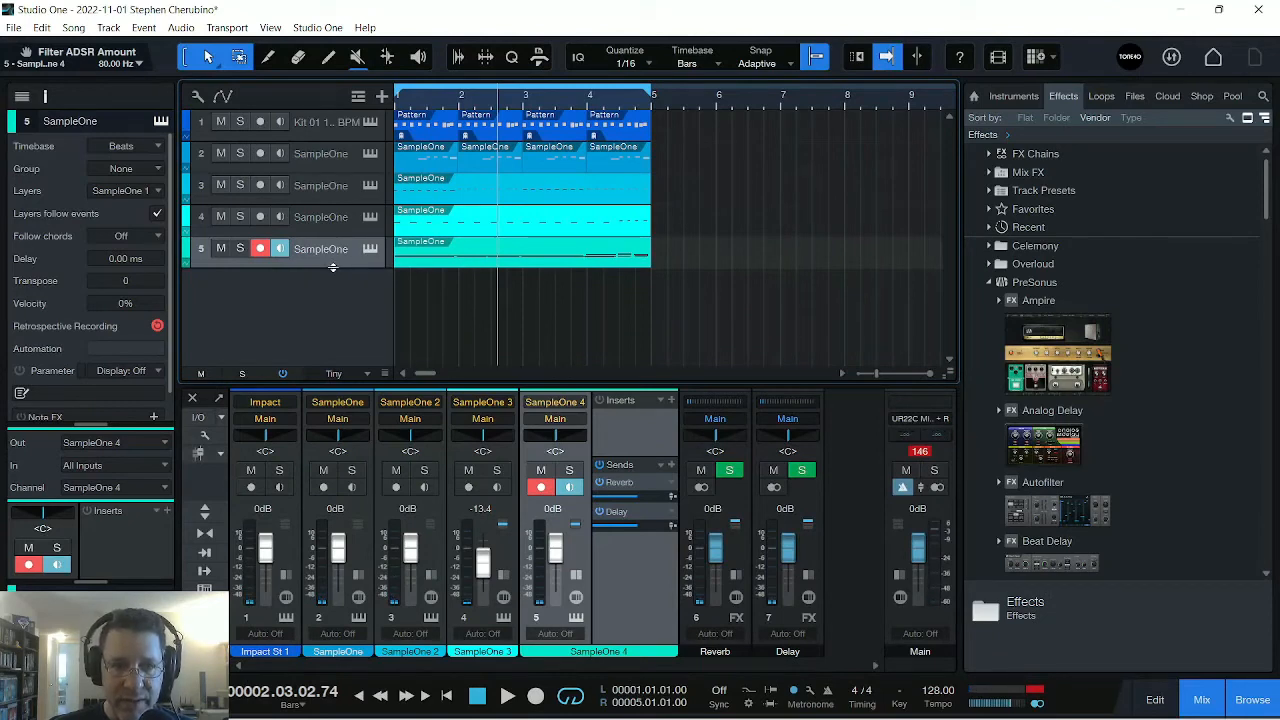
Split all notes of the Synth Pluck part into repeated 1/16 notes and play the part from the start.
left_click_drag(334, 262, 334, 347)
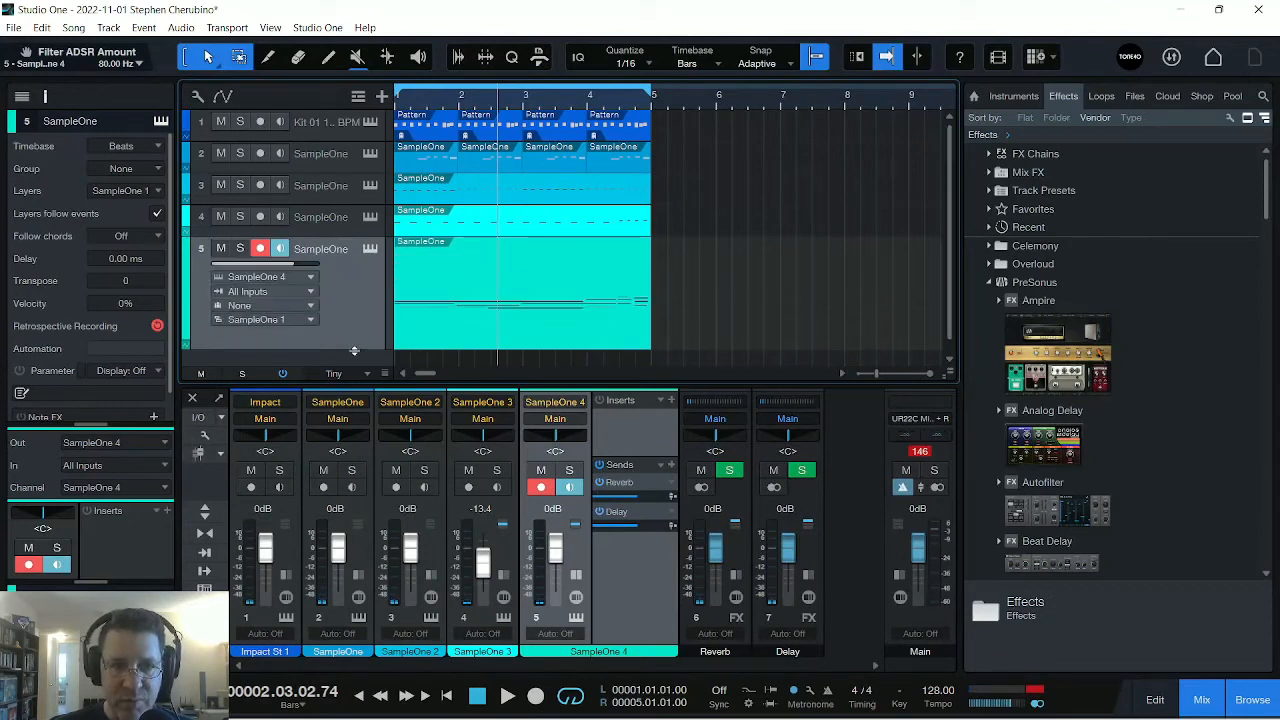
double_click(445, 336)
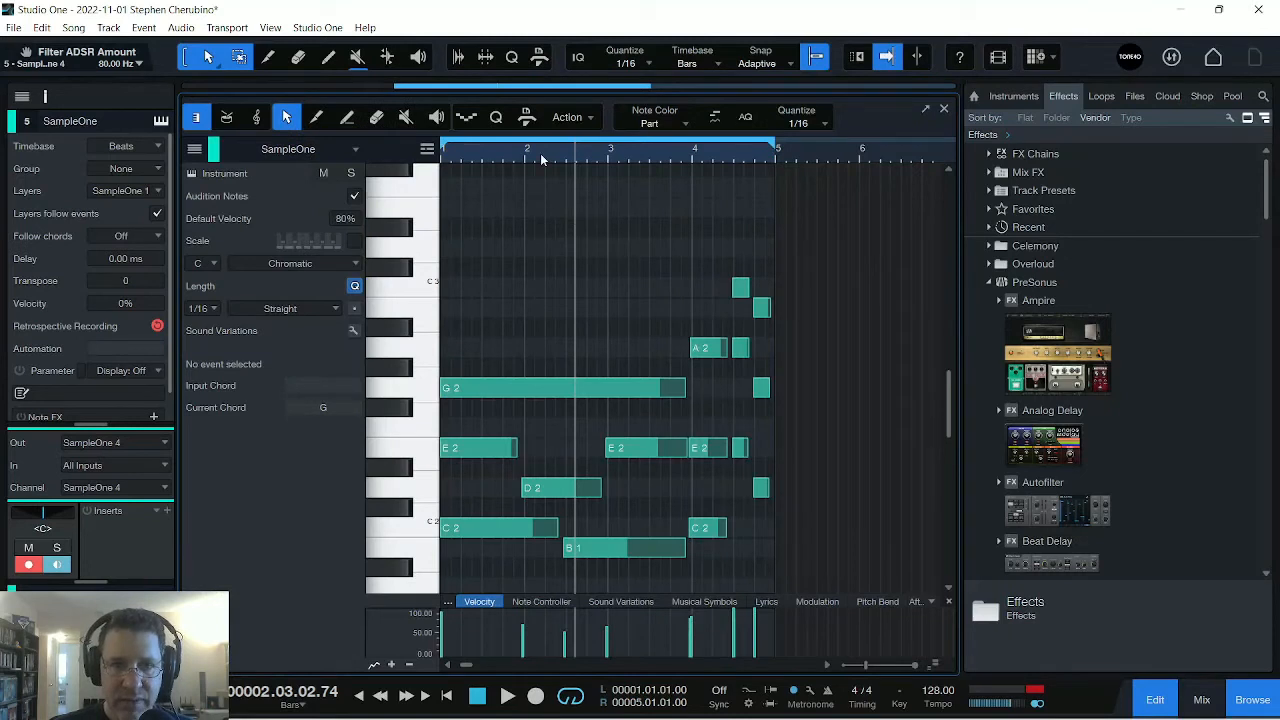
key("ctrl+a")
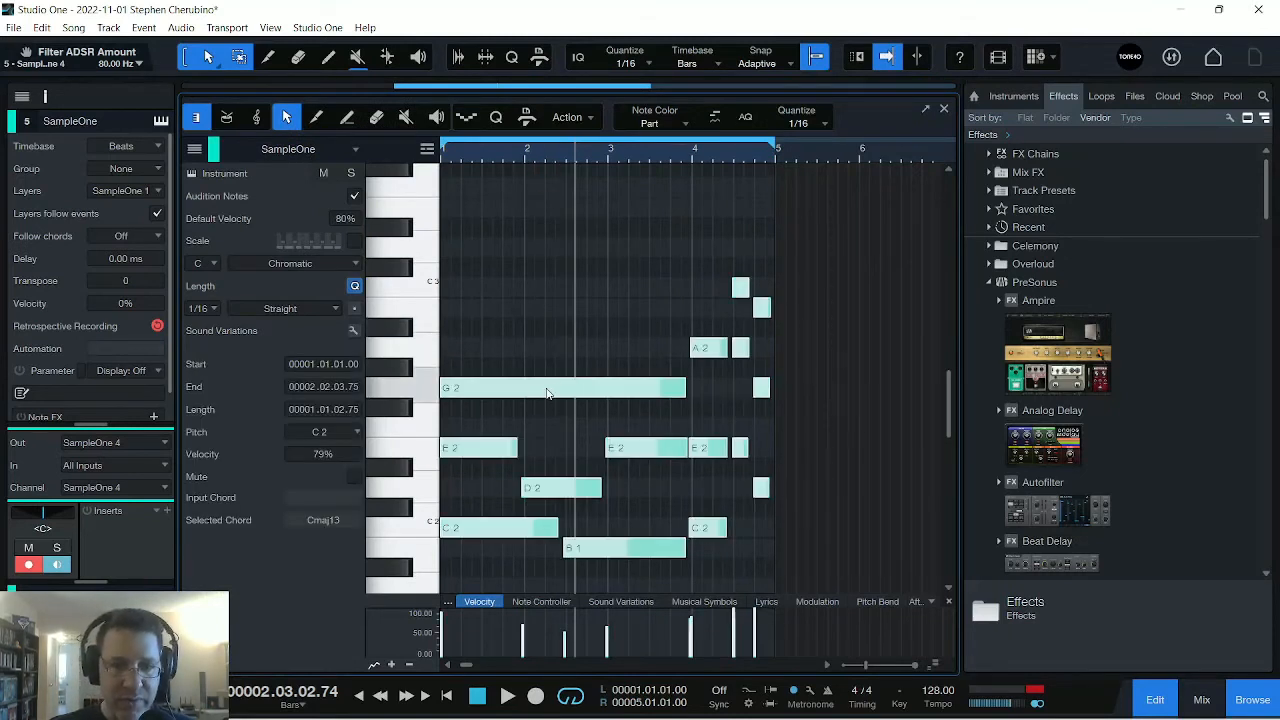
right_click(547, 393)
left_click(580, 540)
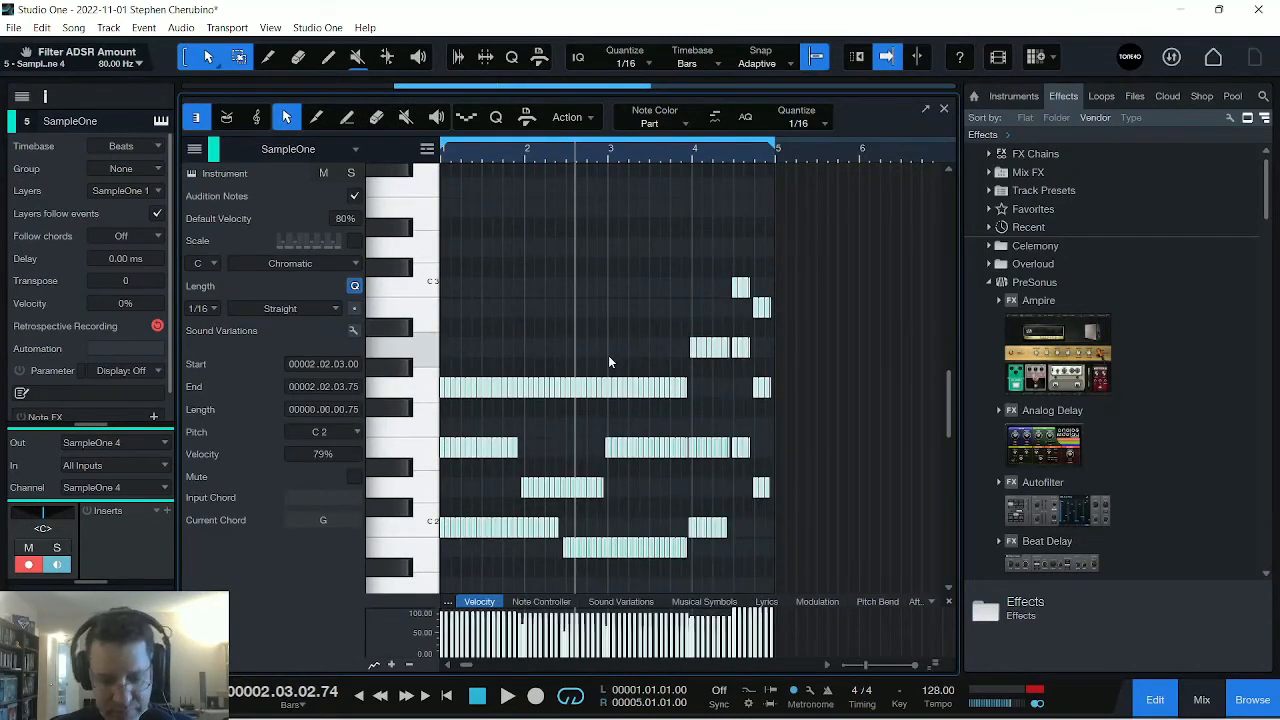
key("comma")
key("space")
left_click_drag(564, 158, 751, 229)
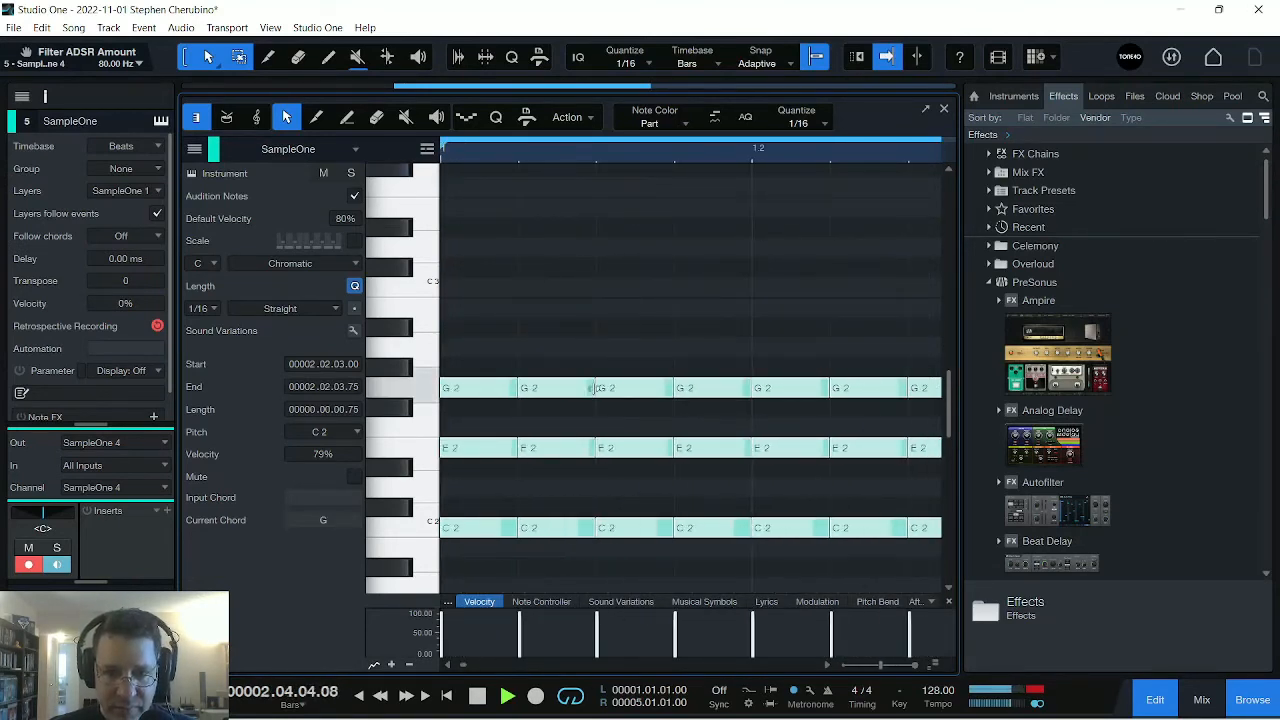
Shorten the split Synth Pluck notes in the note editor and set SampleOne 4's filter cutoff to 1.85 kHz.
left_click_drag(594, 388, 557, 385)
left_click(943, 108)
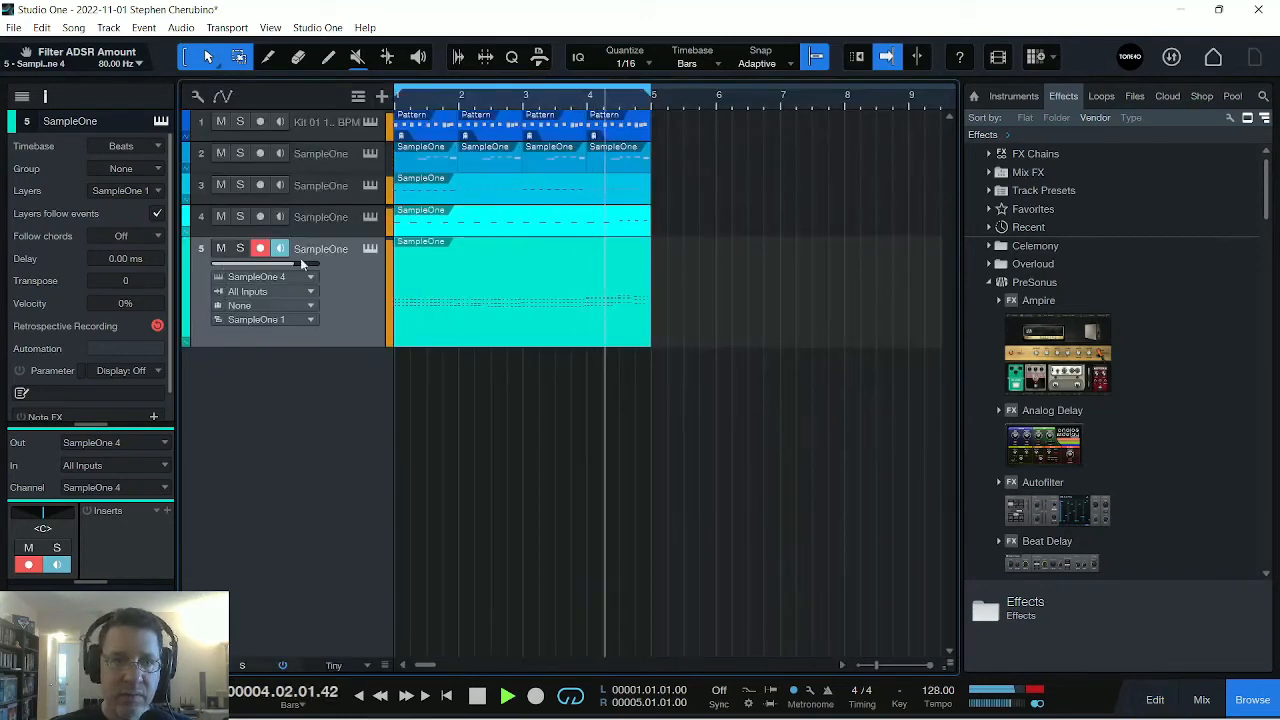
left_click(370, 248)
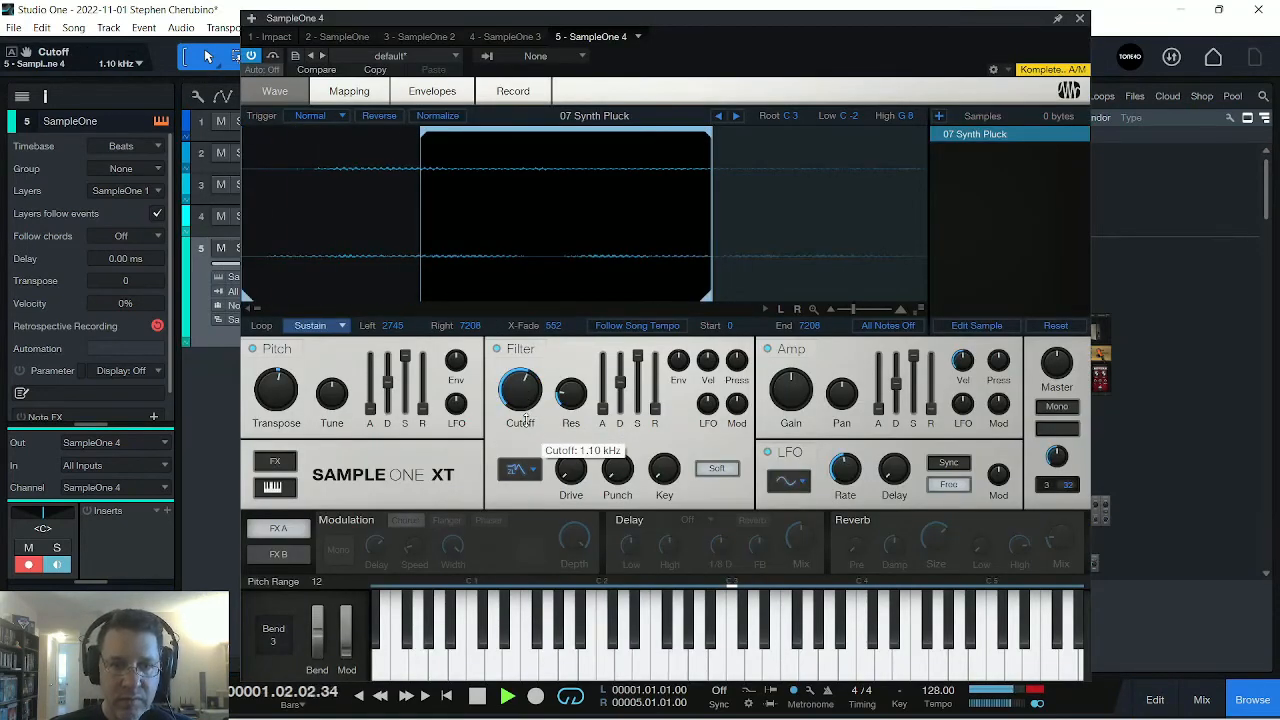
left_click_drag(525, 418, 517, 388)
left_click(1080, 18)
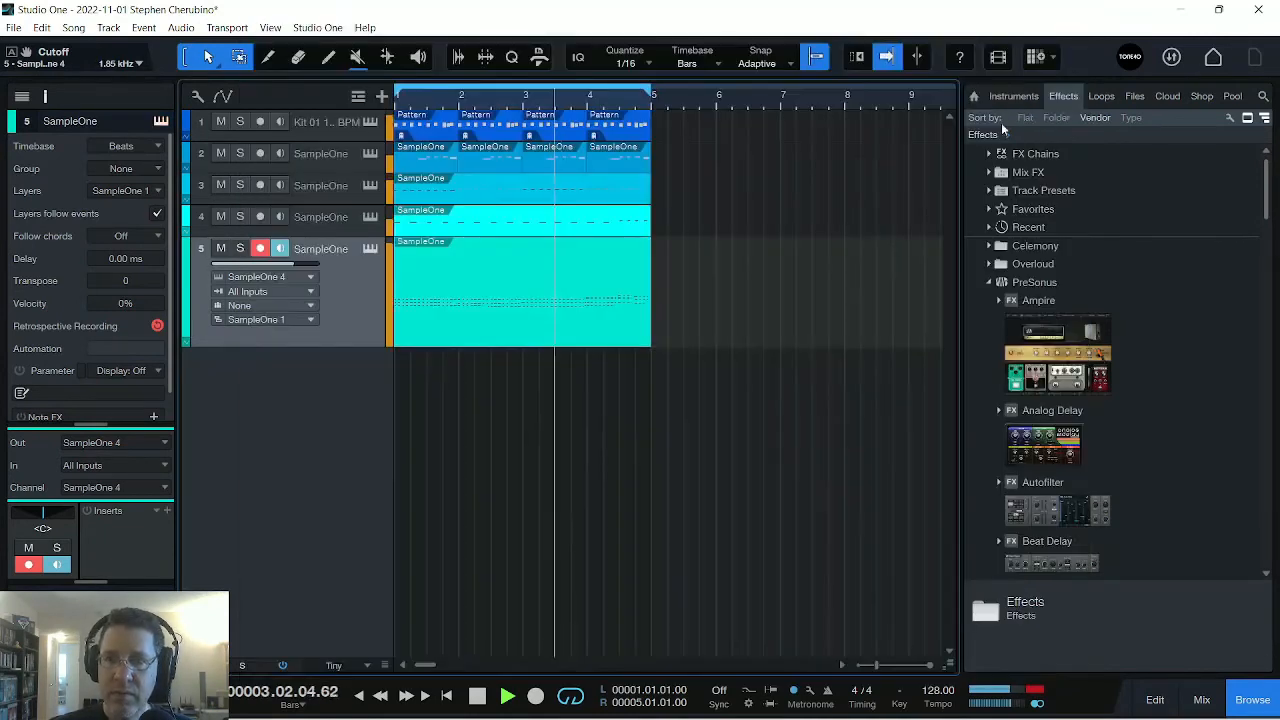
left_click(370, 248)
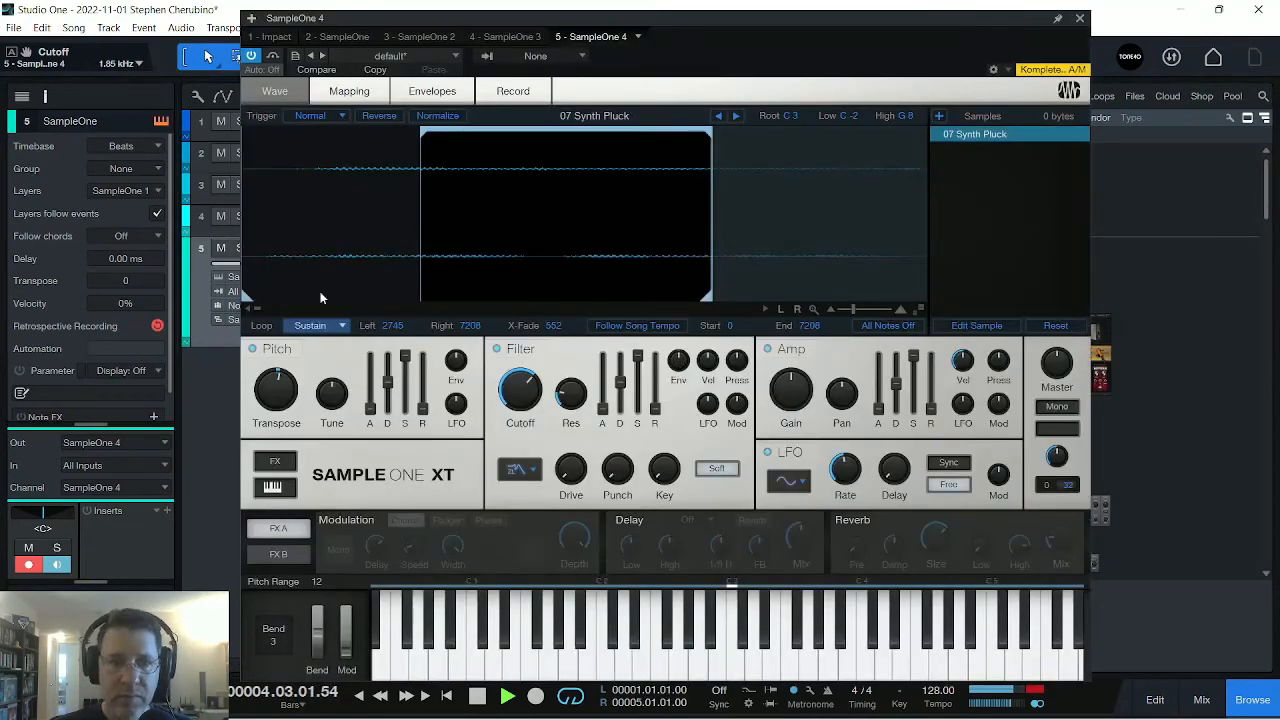
left_click(1080, 18)
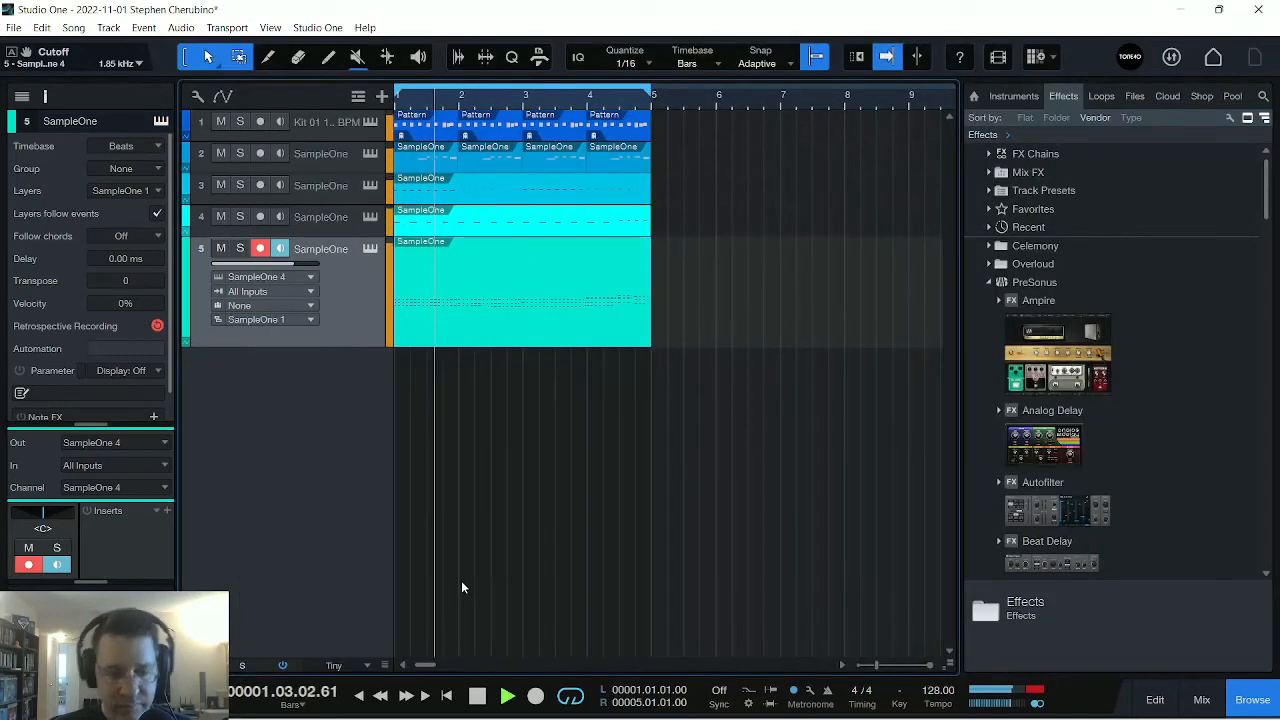
Lower SampleOne 4's Reverb send and set its Delay send to -8.9 dB, then stop and return to the song start.
key("F3")
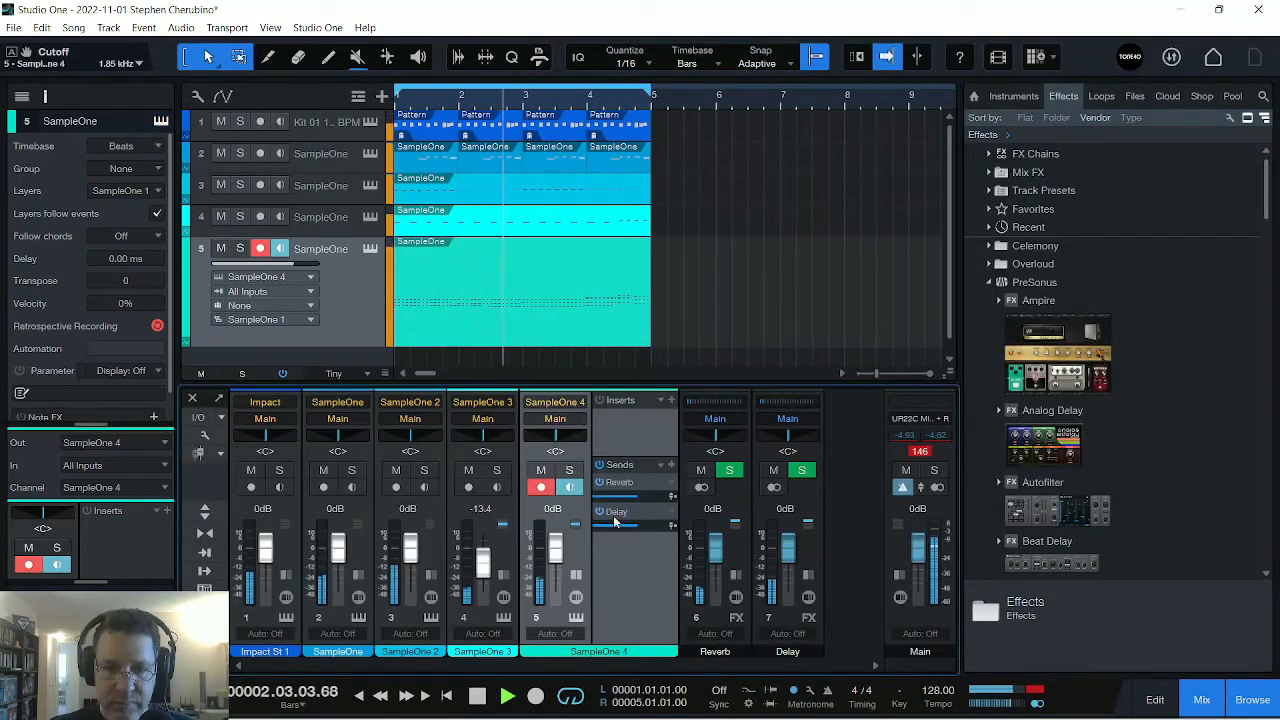
left_click_drag(618, 497, 630, 525)
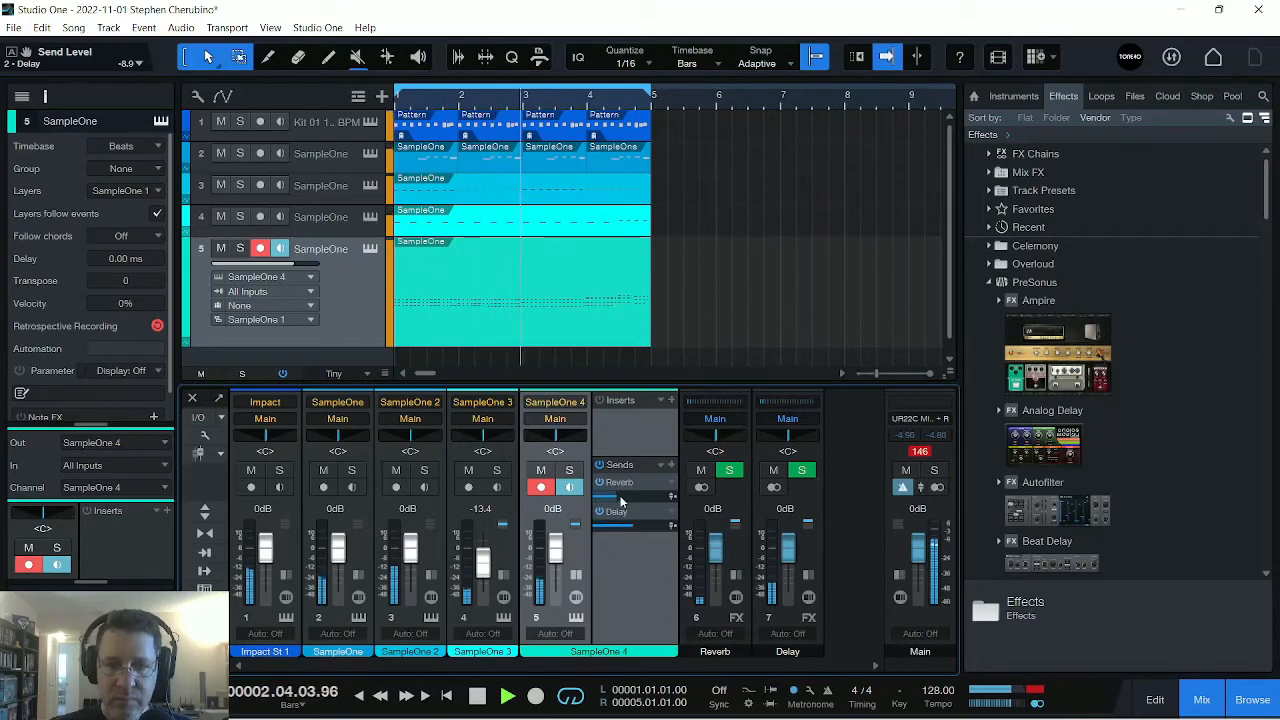
key("space")
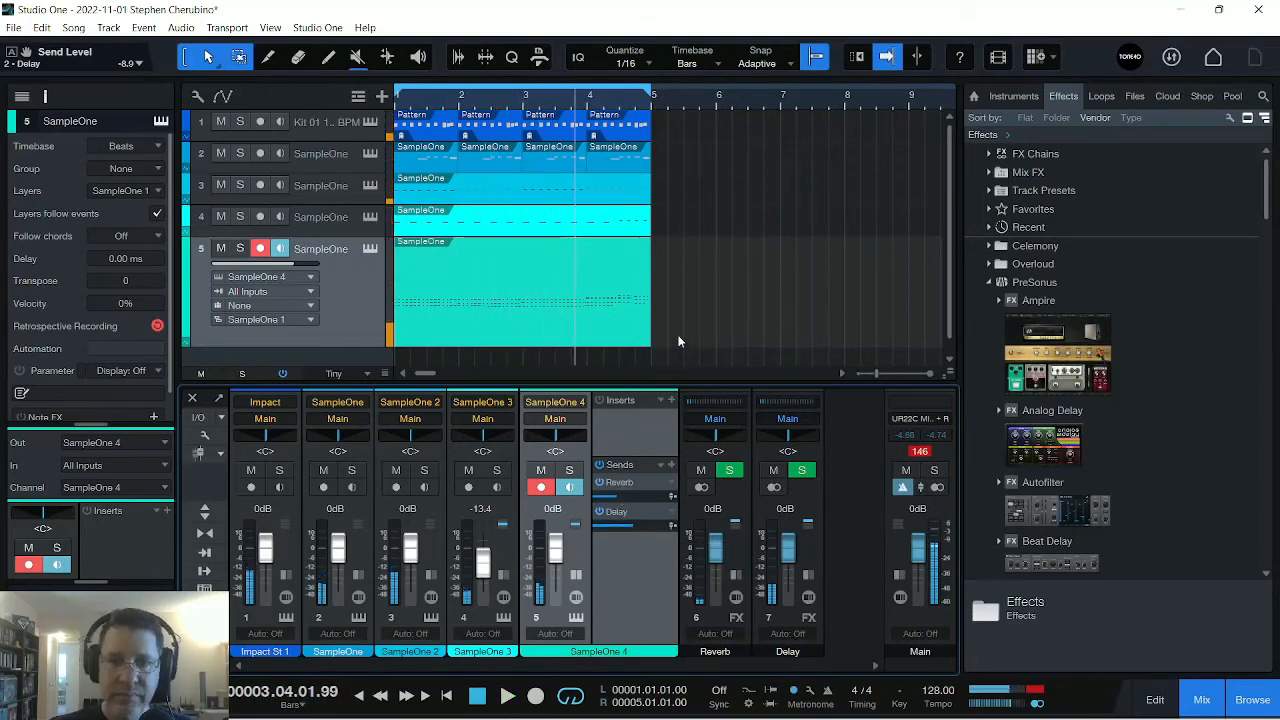
key("Home")
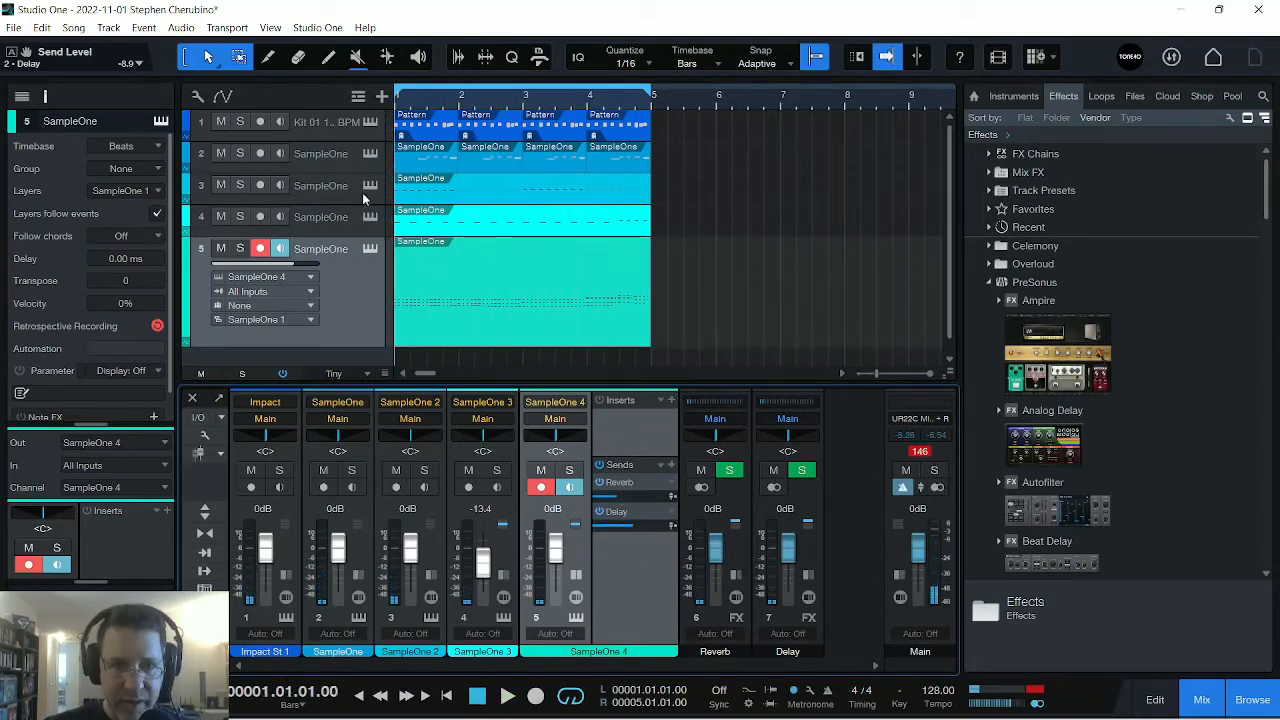
Insert a Compressor on the SampleOne 4 channel.
right_click(360, 300)
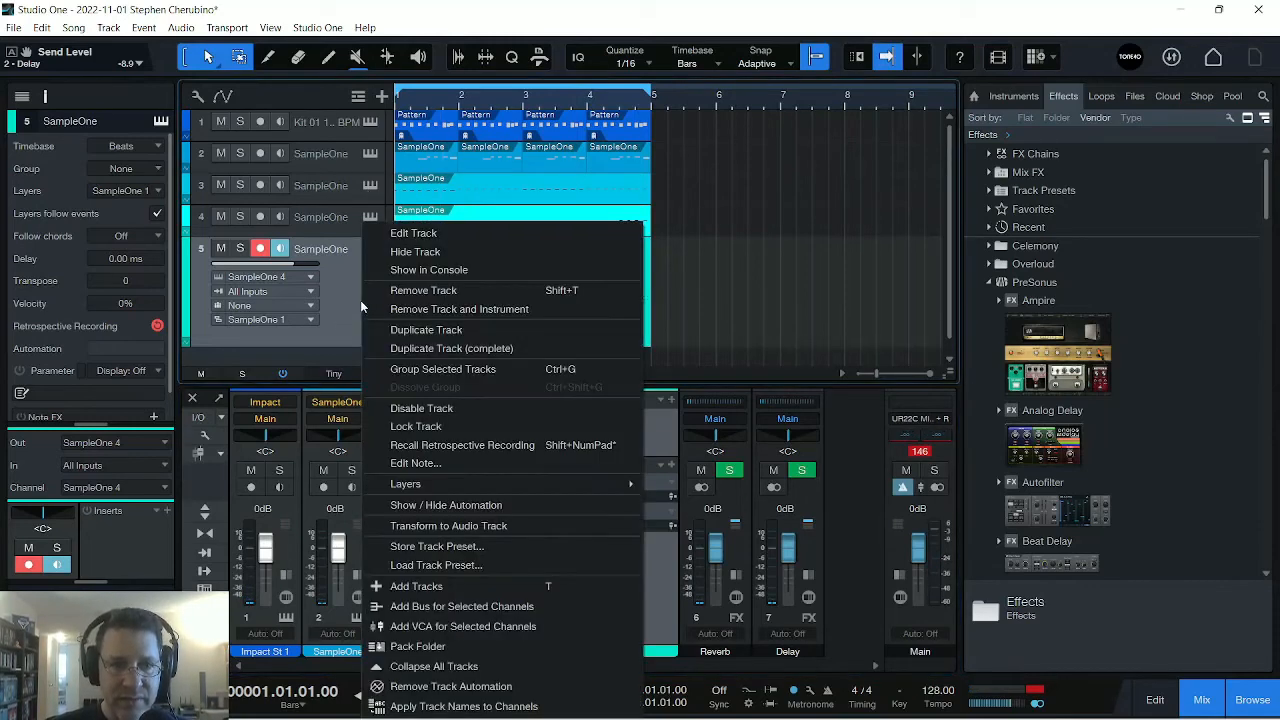
left_click(343, 327)
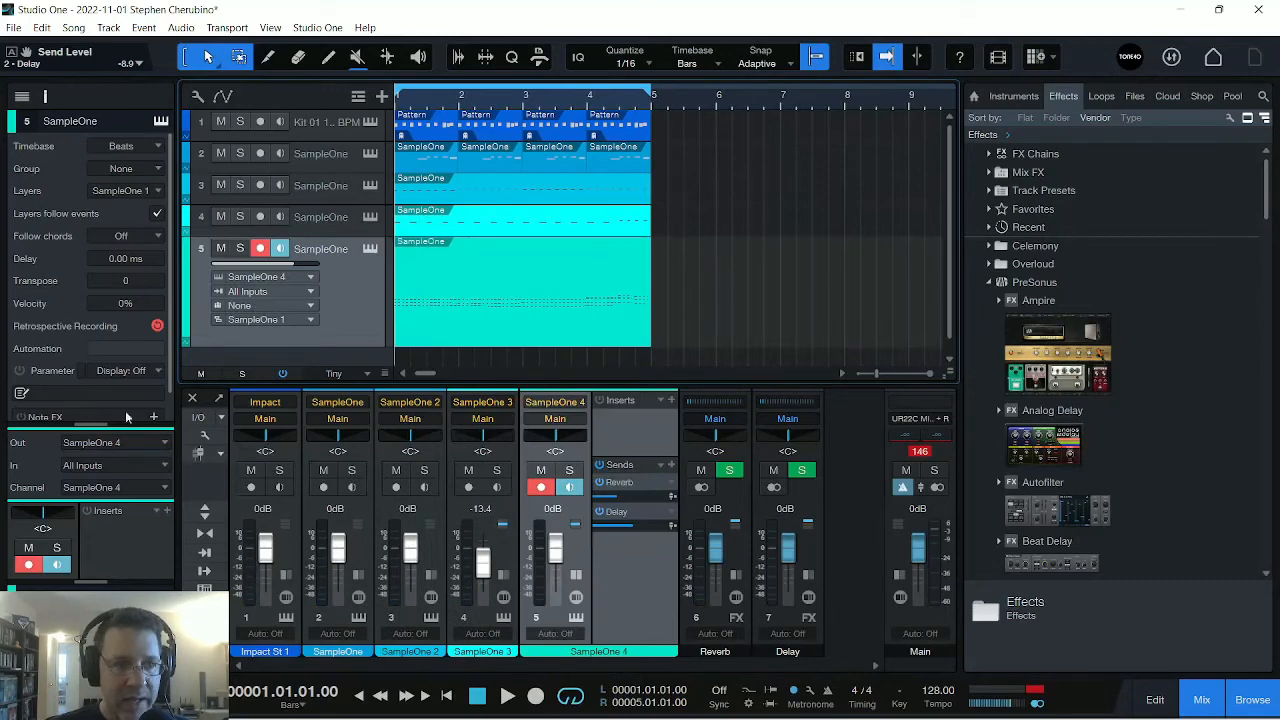
left_click(92, 425)
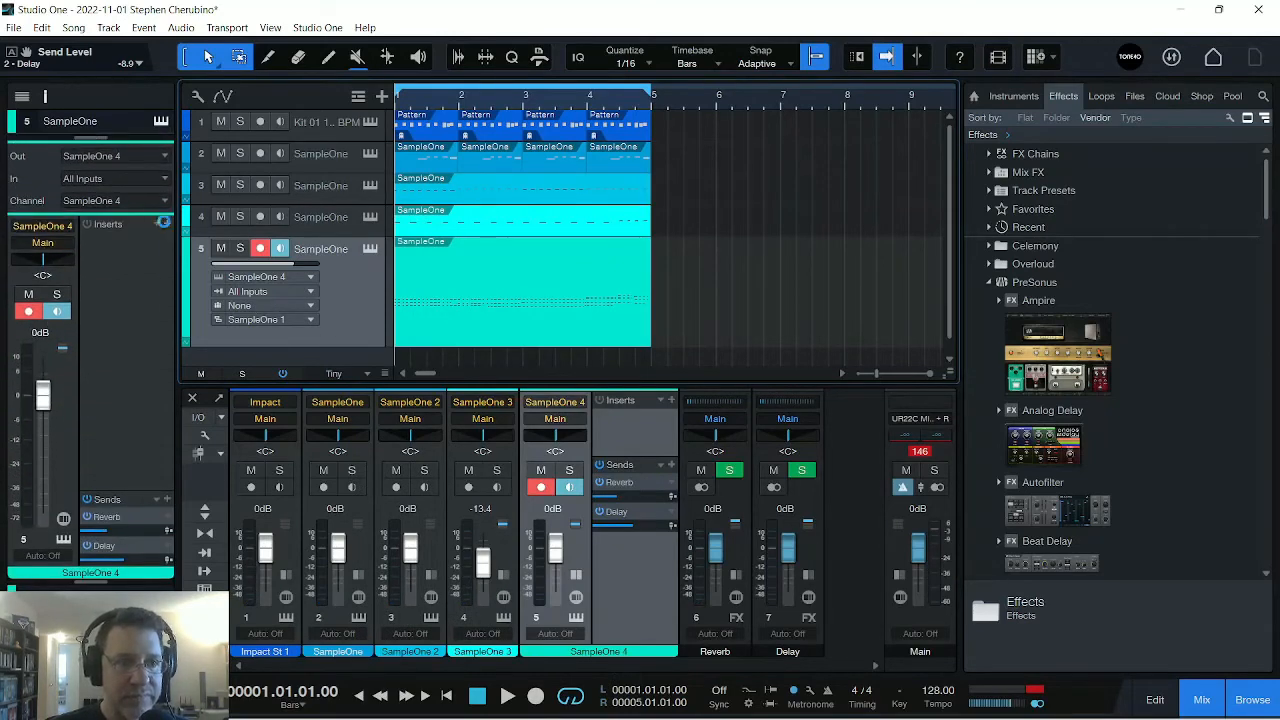
left_click(164, 223)
type("co")
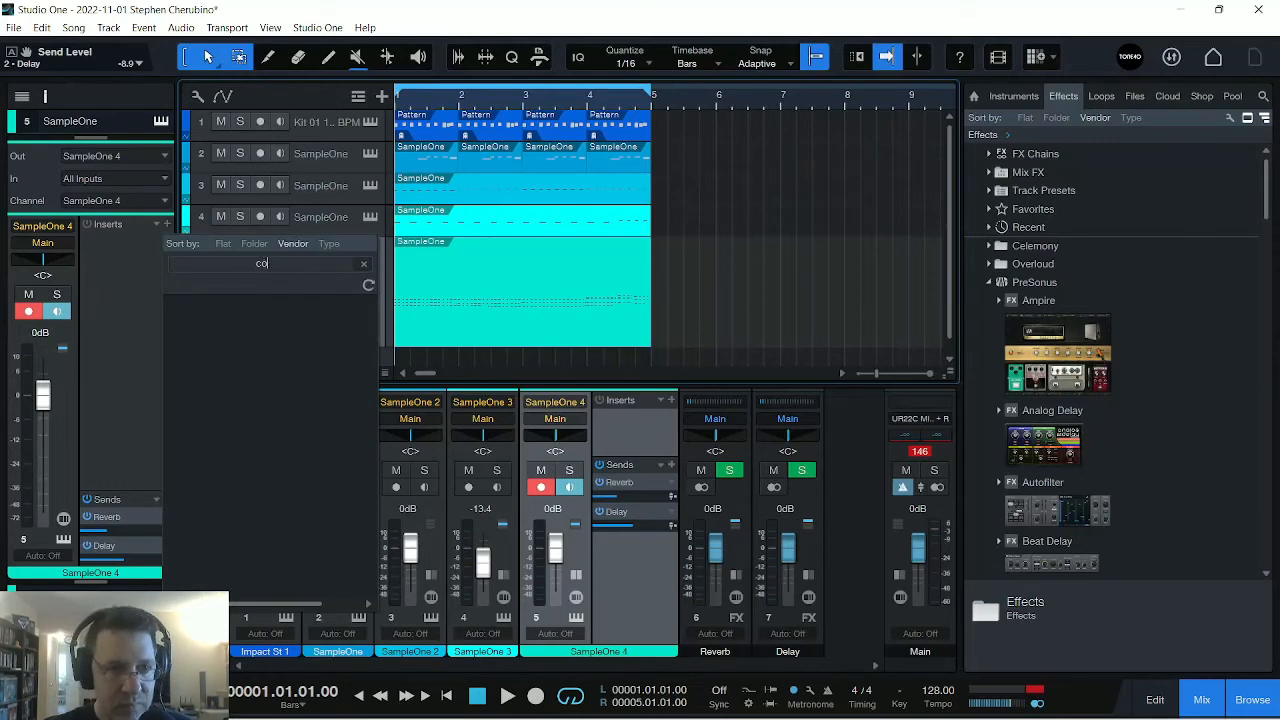
type("0mprmpresso")
key("Return")
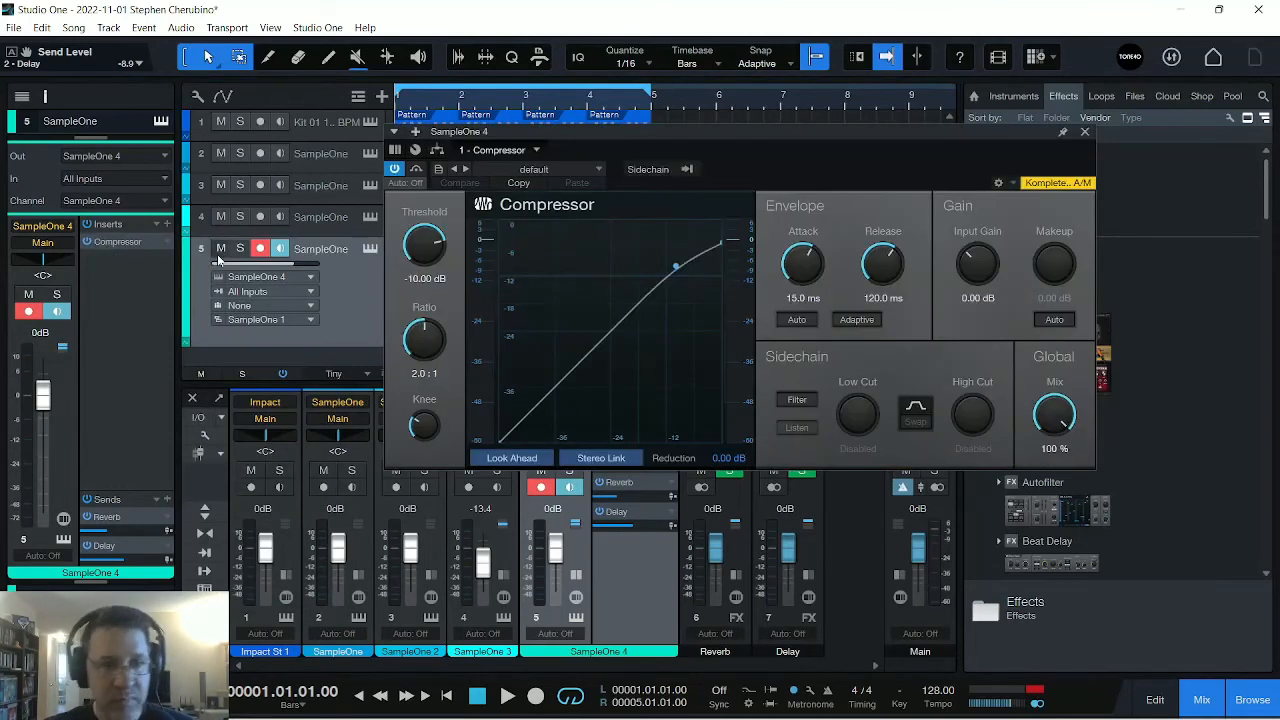
Sidechain the Compressor from Impact St 1 and set its threshold to -48 dB while the loop plays.
left_click(684, 169)
left_click(688, 205)
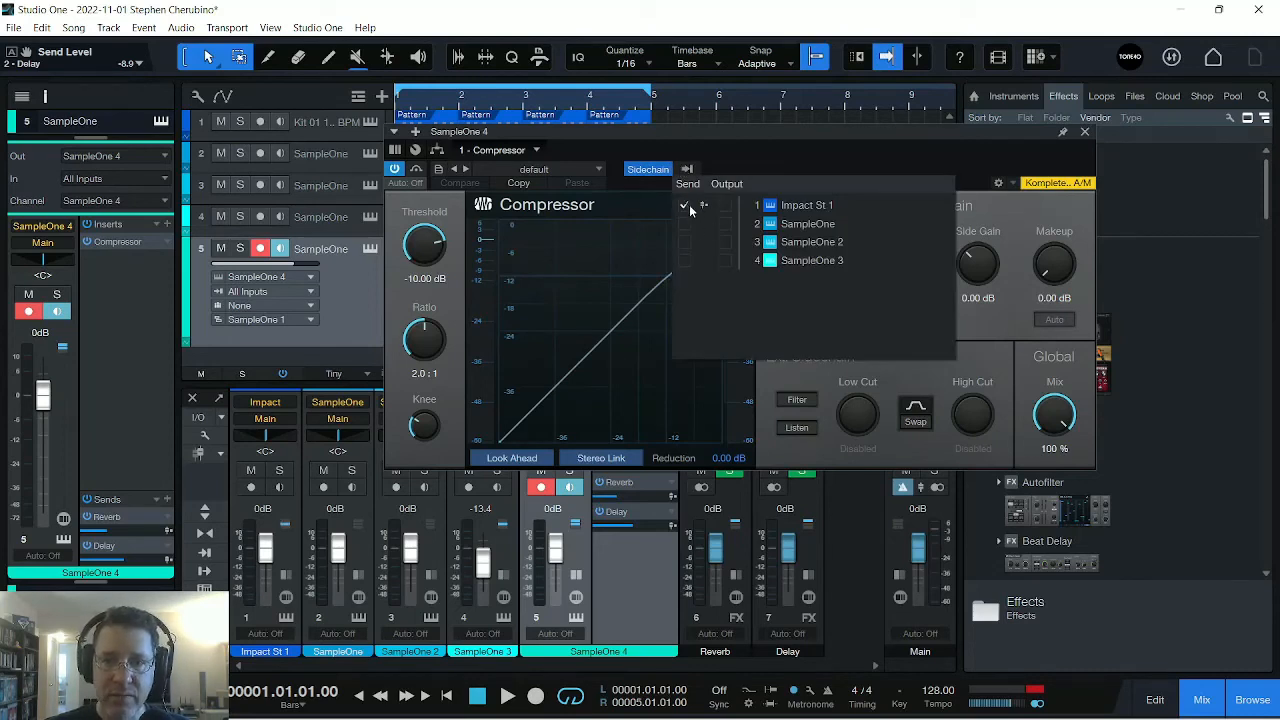
key("space")
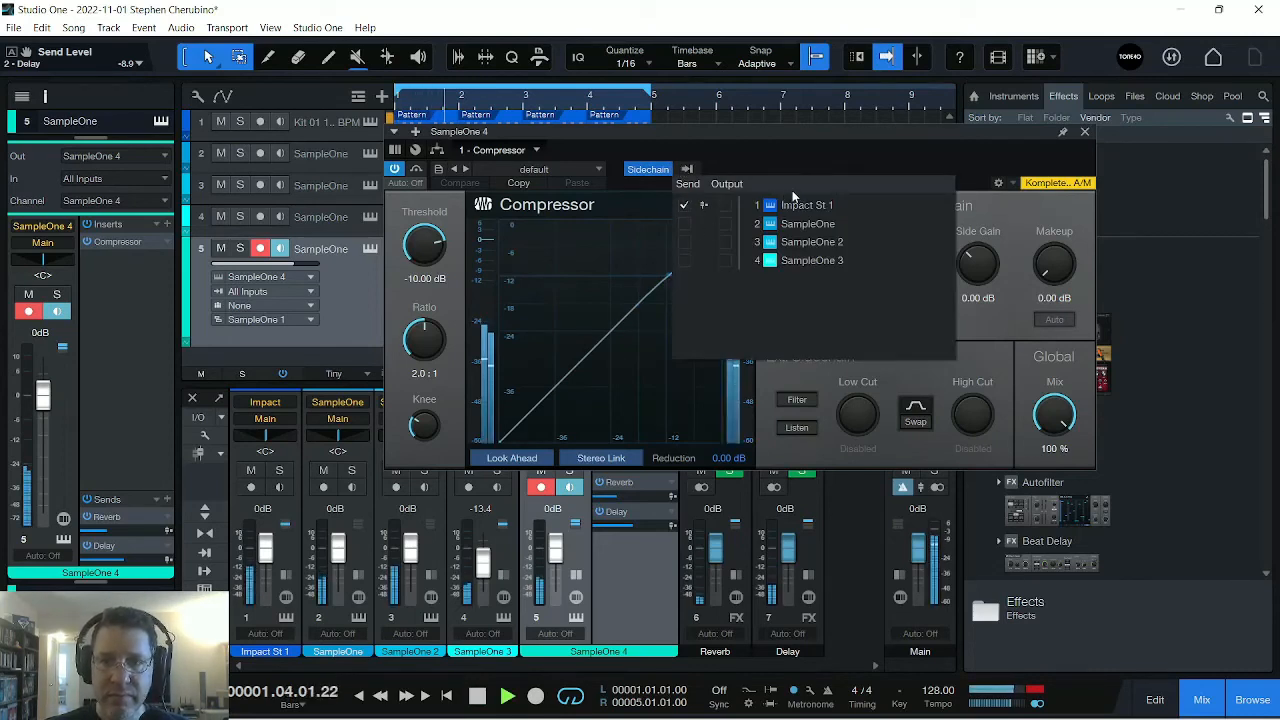
left_click(416, 279)
left_click_drag(420, 282, 446, 400)
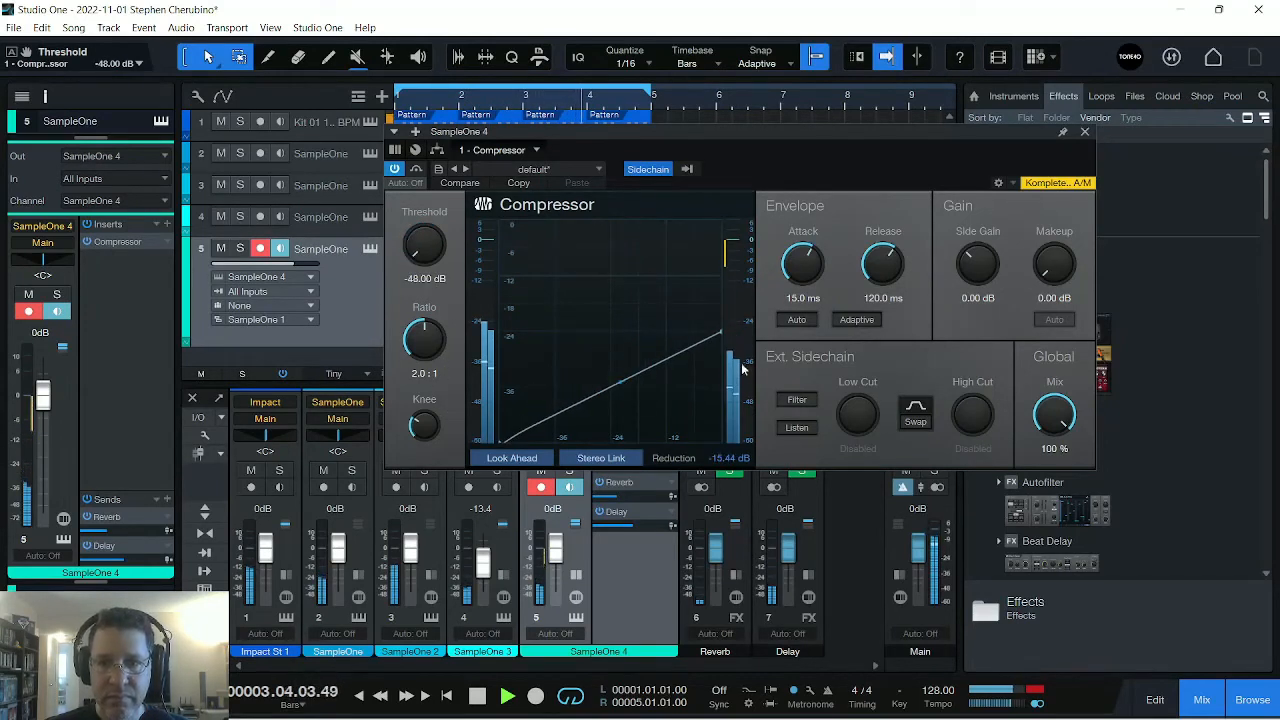
Set the Compressor's attack to 1.30 ms, release to 212.2 ms, side gain to 0.36 dB and makeup gain to 9.36 dB.
left_click_drag(803, 263, 974, 270)
left_click_drag(1055, 262, 1042, 204)
mouse_move(866, 264)
left_mouse_down()
mouse_move(865, 293)
mouse_move(858, 248)
left_mouse_up()
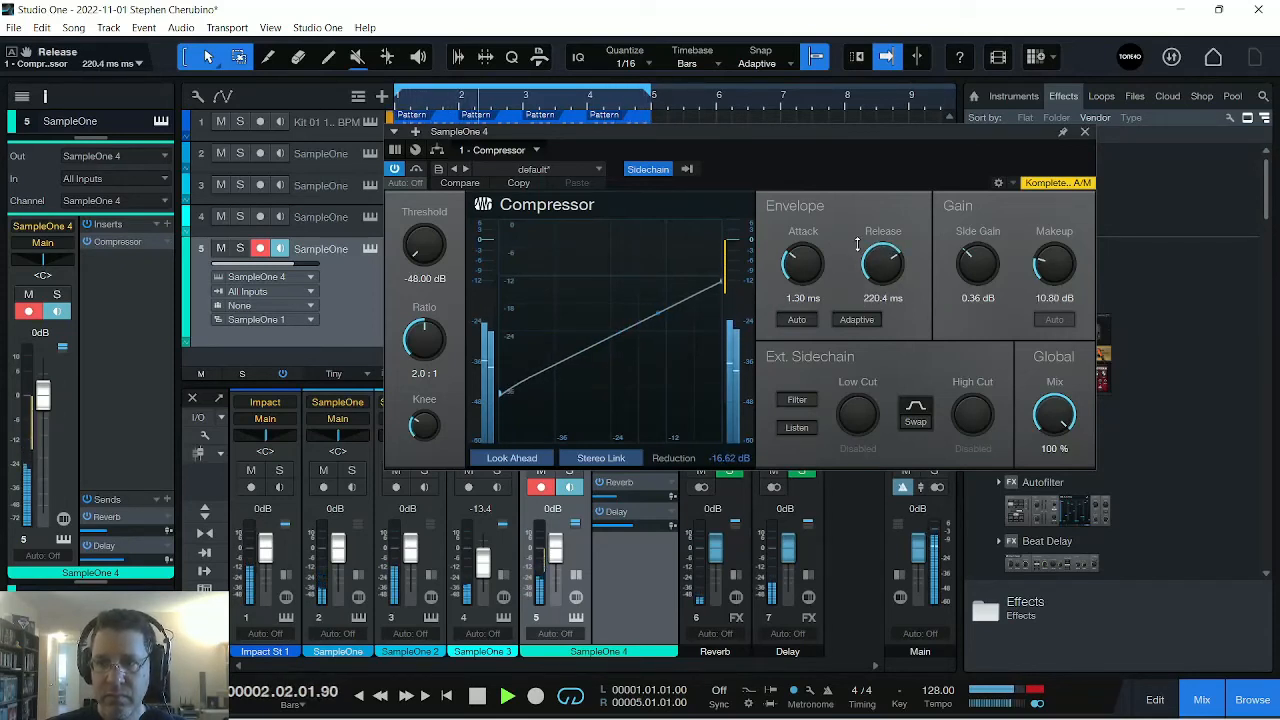
mouse_move(1062, 274)
left_mouse_down()
mouse_move(1050, 236)
mouse_move(1044, 261)
left_mouse_up()
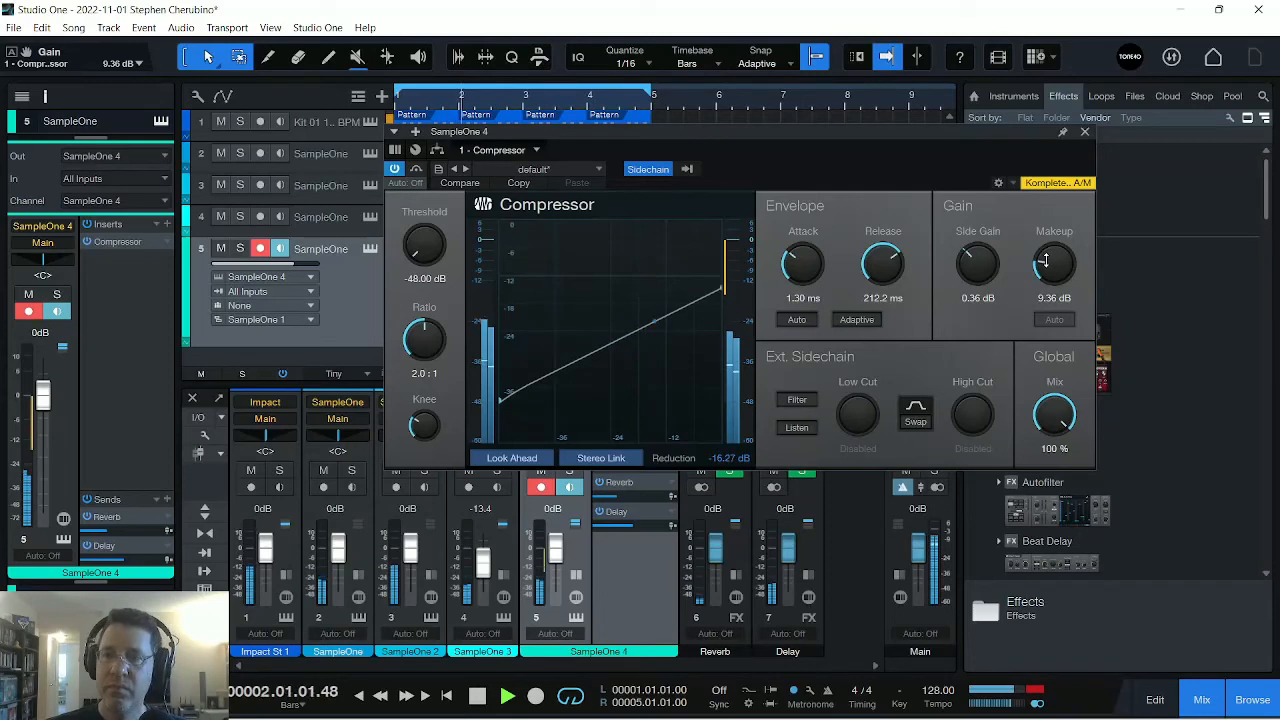
left_click(1087, 131)
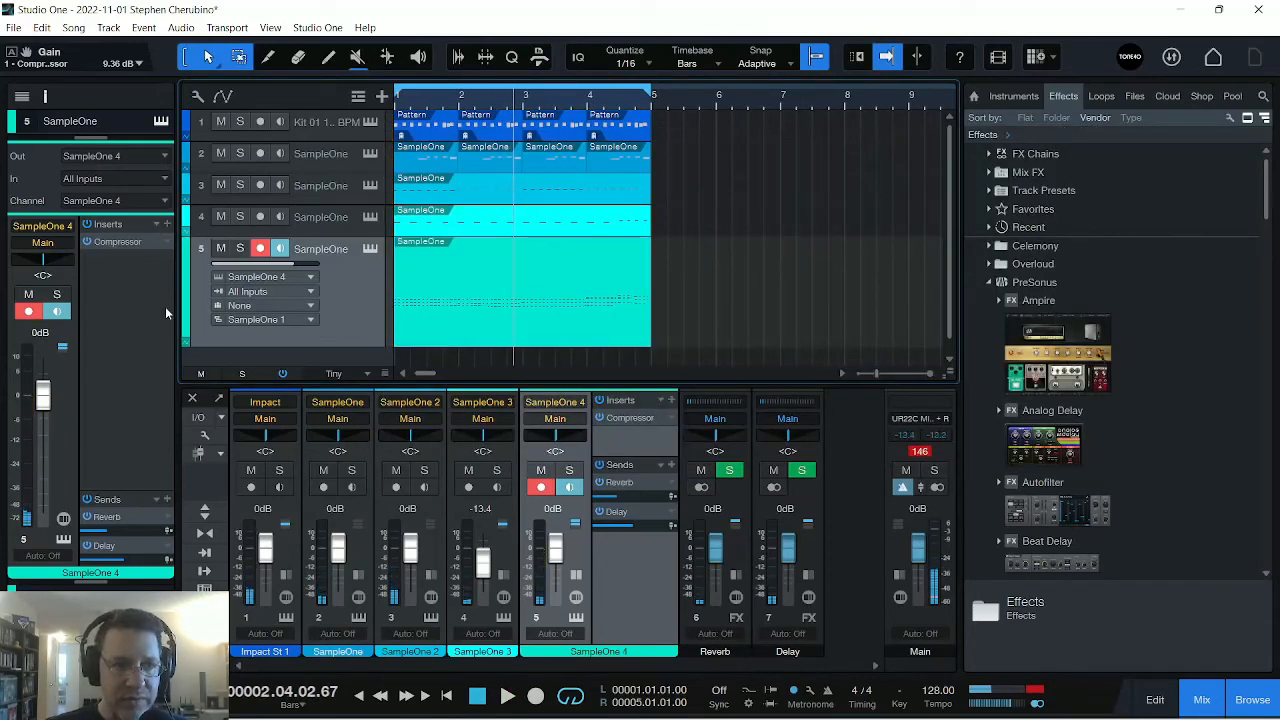
Add a Chorus insert to the SampleOne 4 channel, audition it with the loop, and reduce track 5's height.
left_click(167, 226)
type("chor")
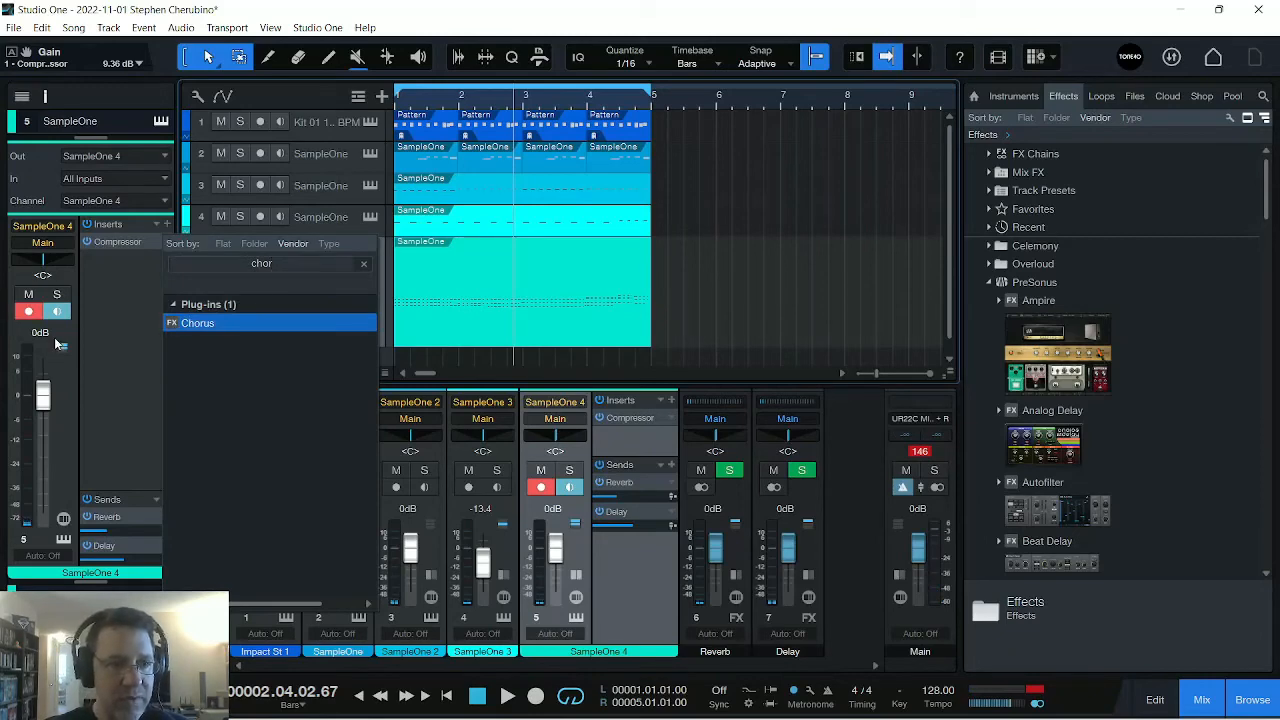
double_click(222, 320)
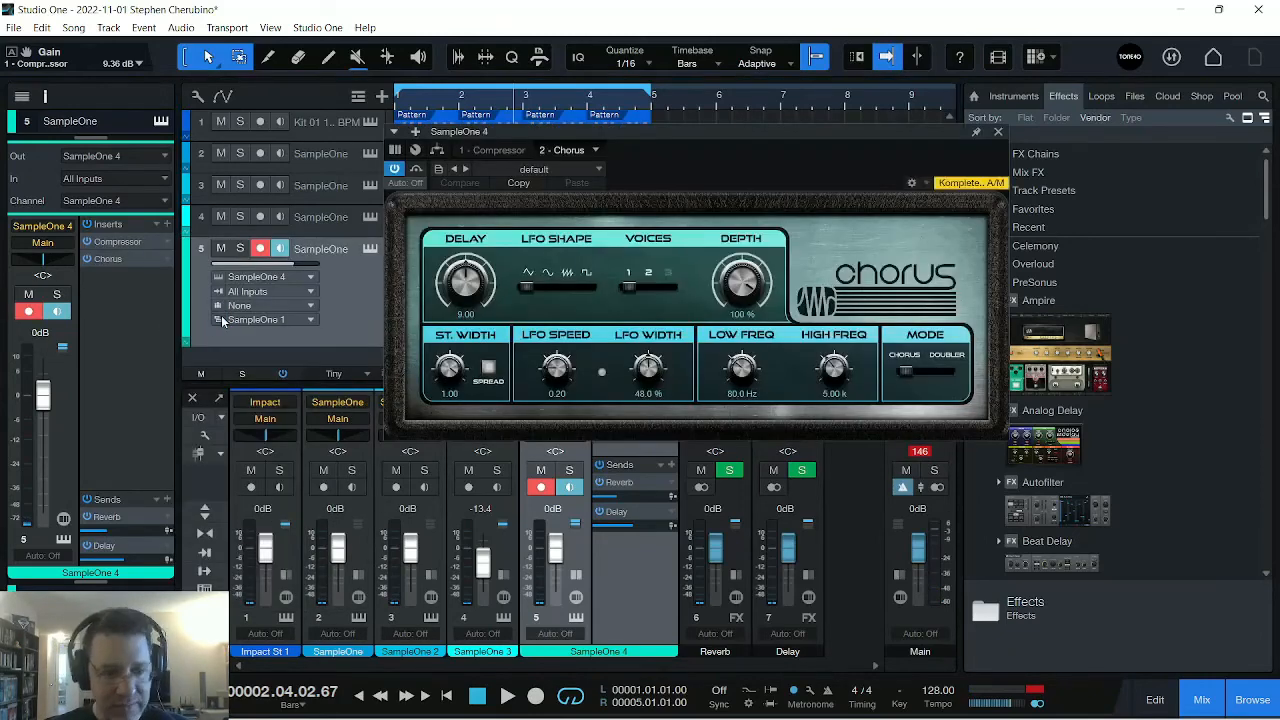
key("space")
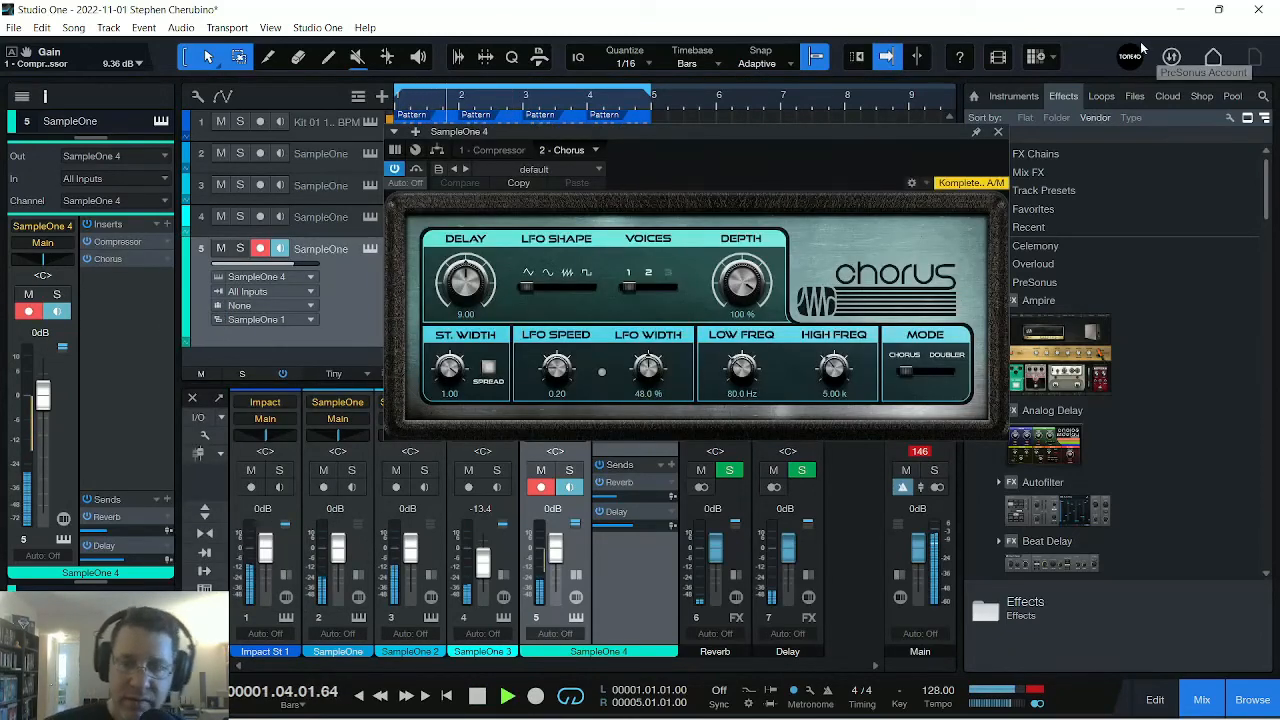
left_click(999, 134)
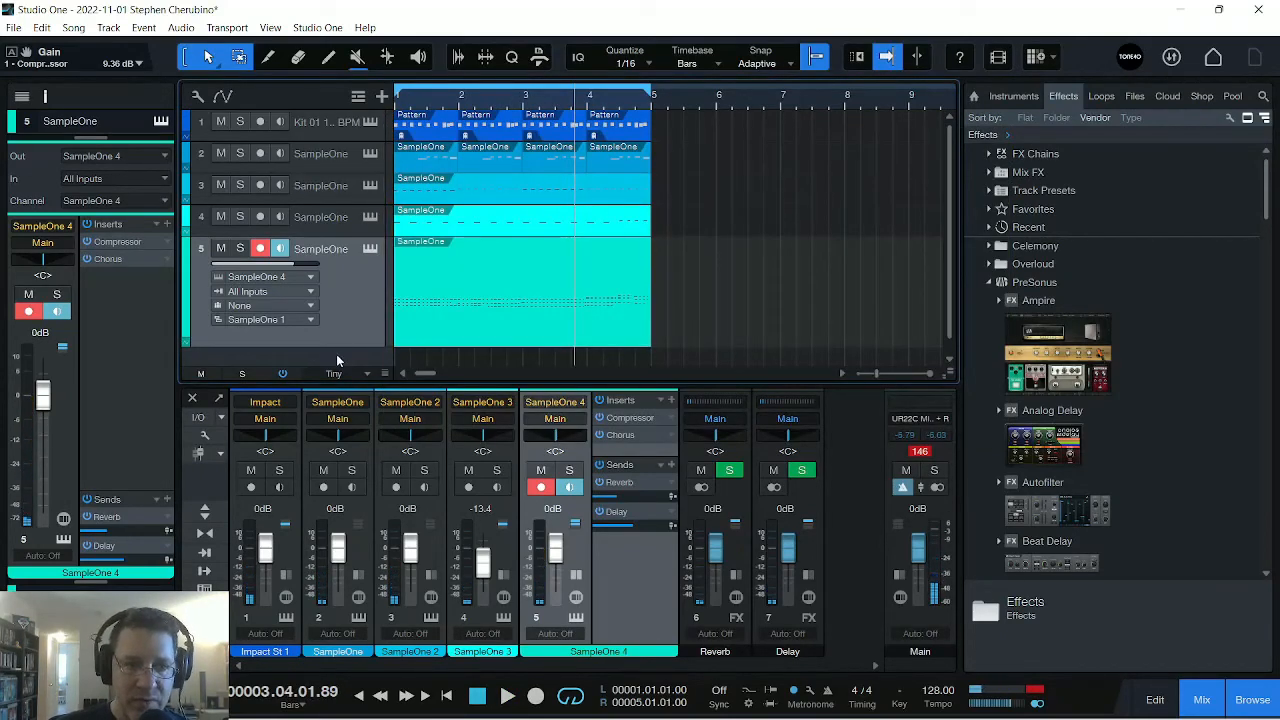
left_click_drag(337, 347, 344, 272)
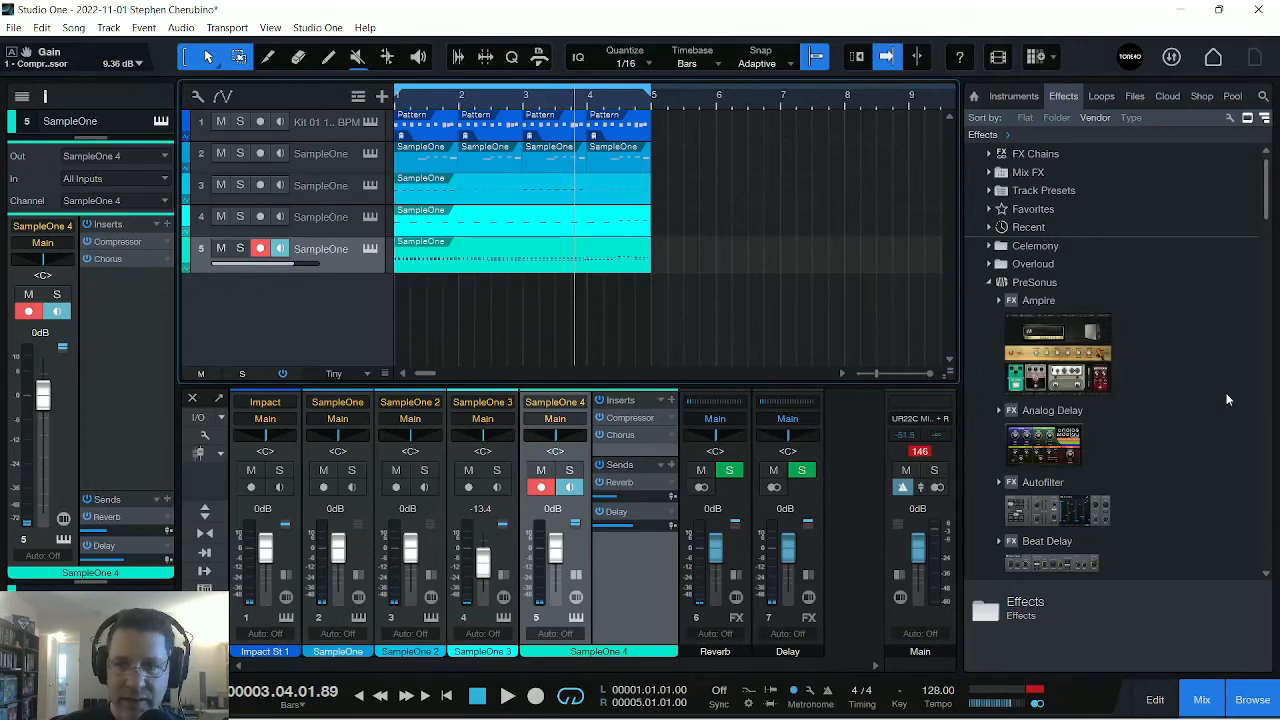
Add the 06 Guitar 1 audio loop from the Trapdoor 04 140 D folder as a new track starting at bar 1.
left_click(1113, 100)
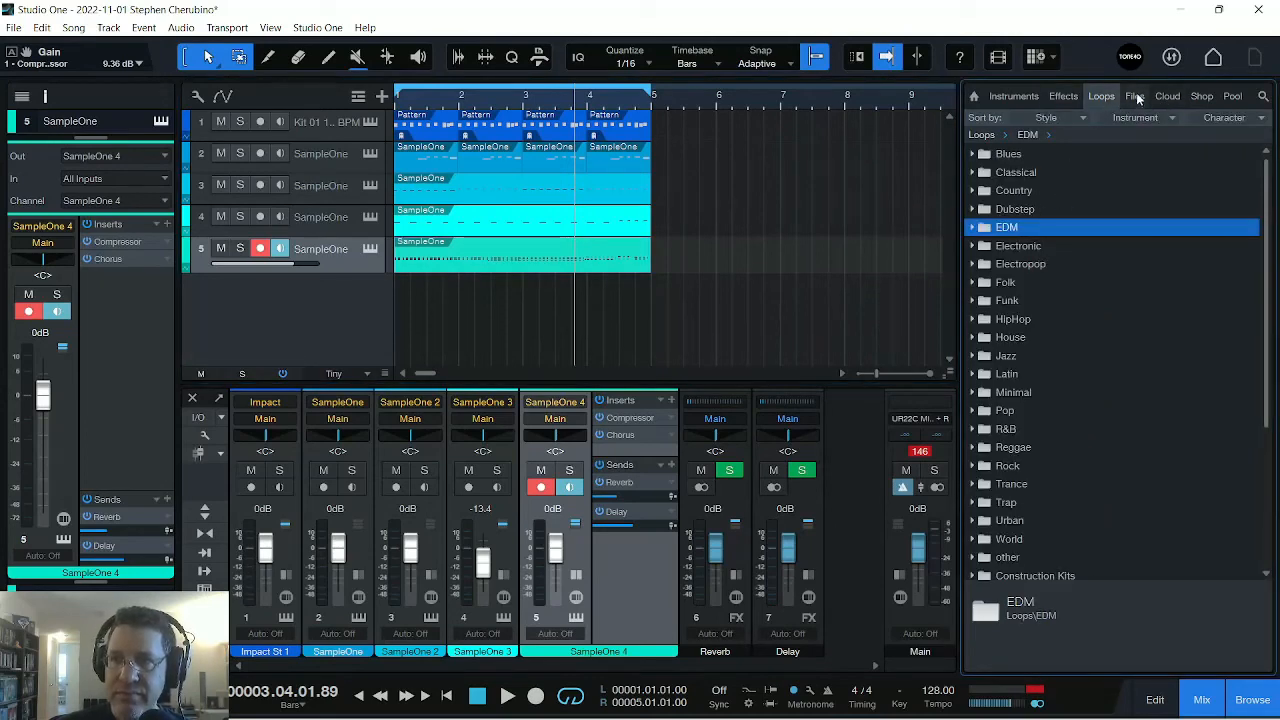
left_click(1135, 97)
left_click(990, 247)
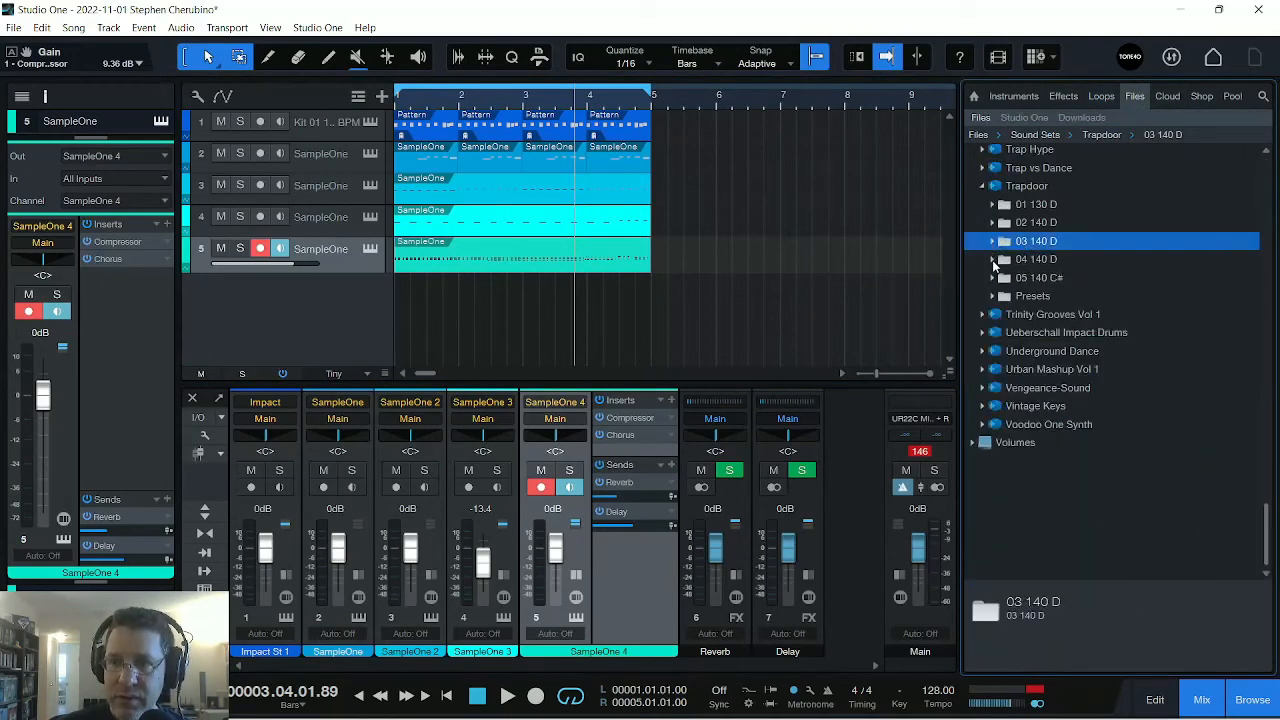
left_click(993, 278)
left_click(990, 260)
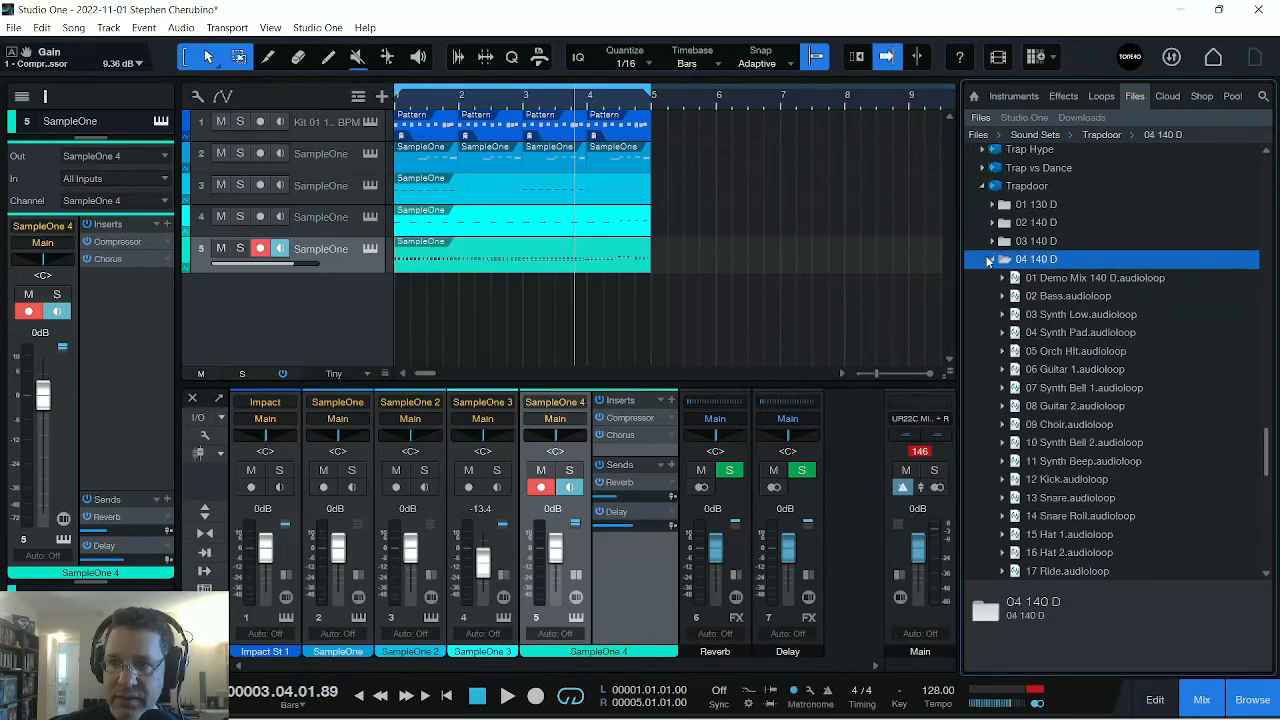
left_click(1070, 371)
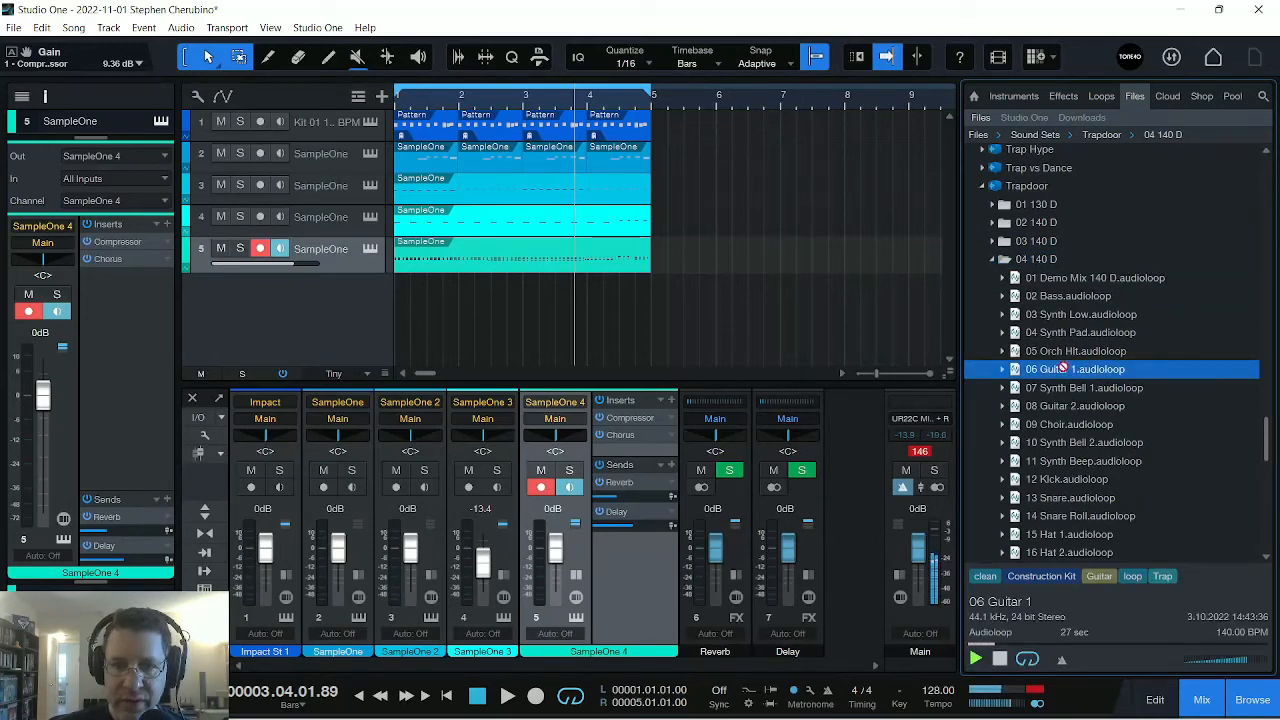
left_click_drag(1063, 369, 425, 334)
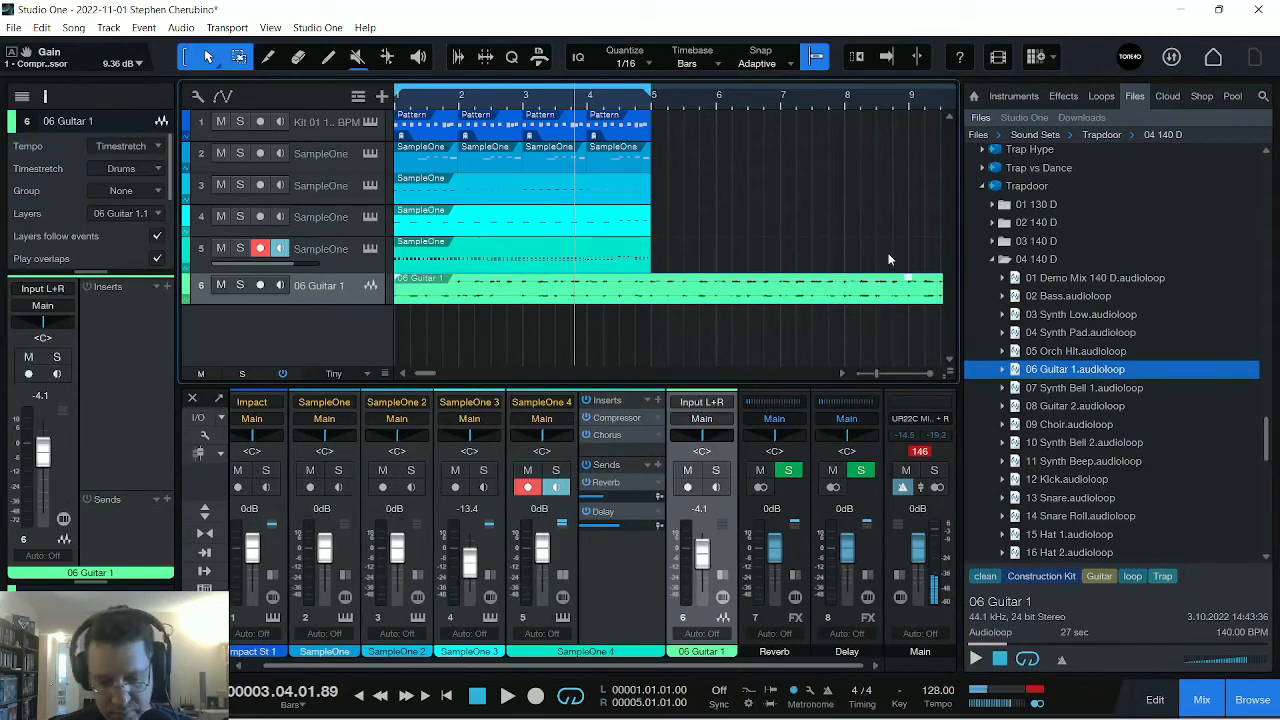
Trim the 06 Guitar 1 event to end at bar 5 while the loop plays.
key("space")
scroll(483, 119, "up", 2)
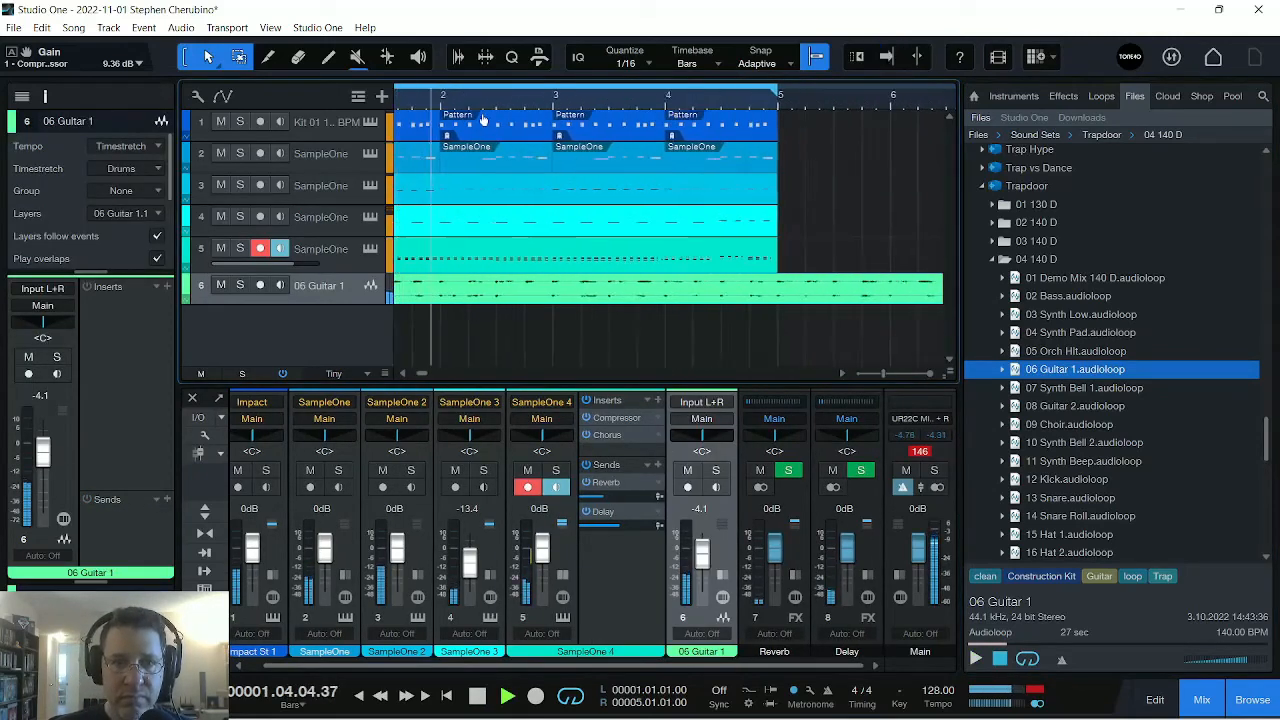
scroll(483, 119, "down", 3)
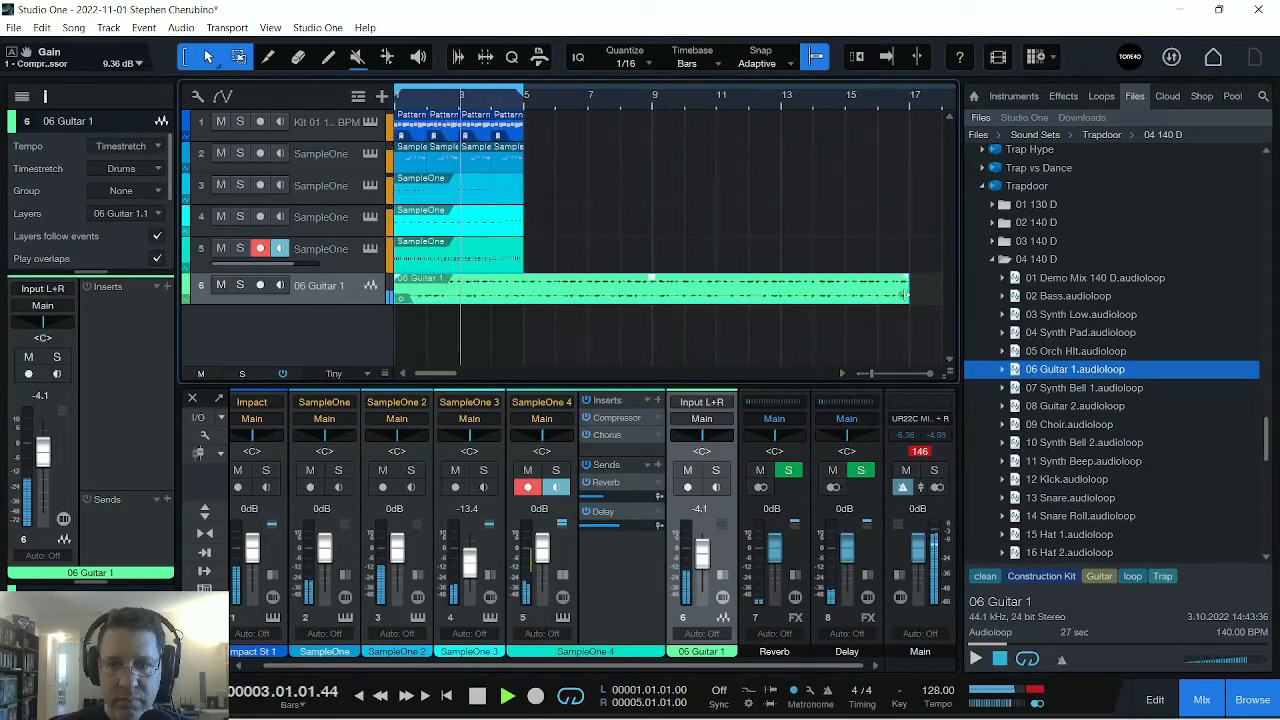
left_click_drag(905, 293, 522, 292)
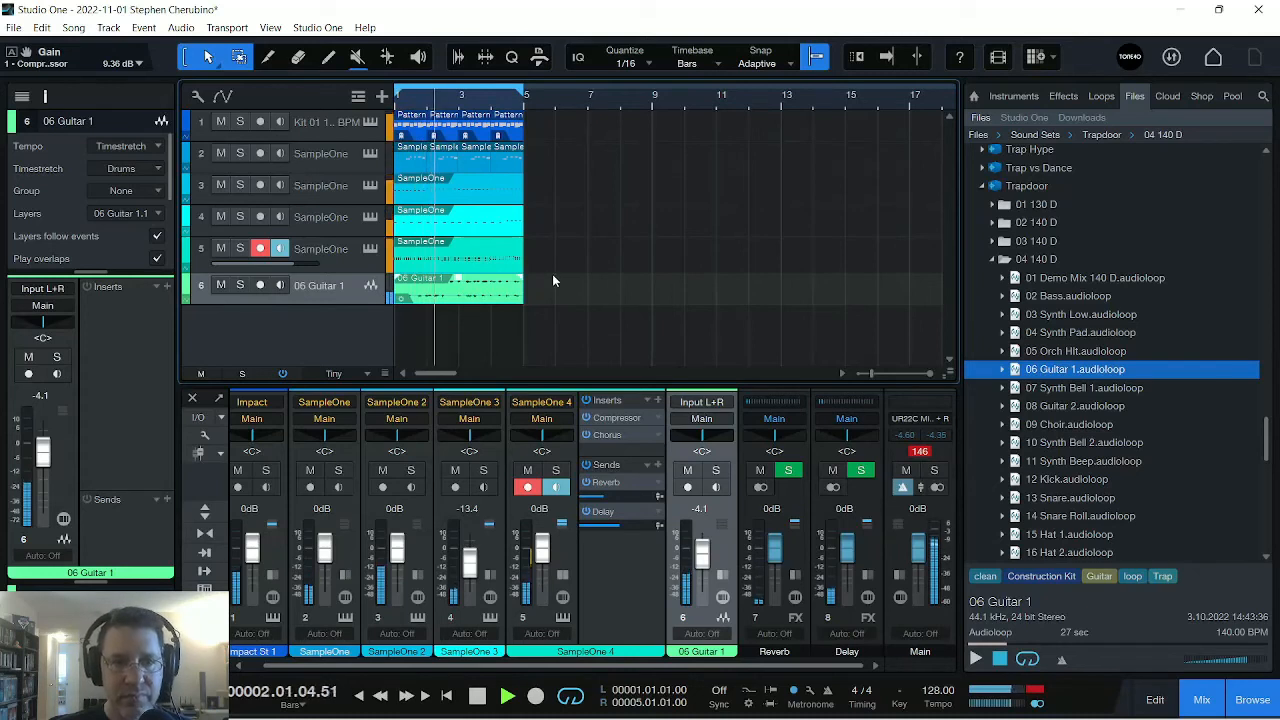
key("space")
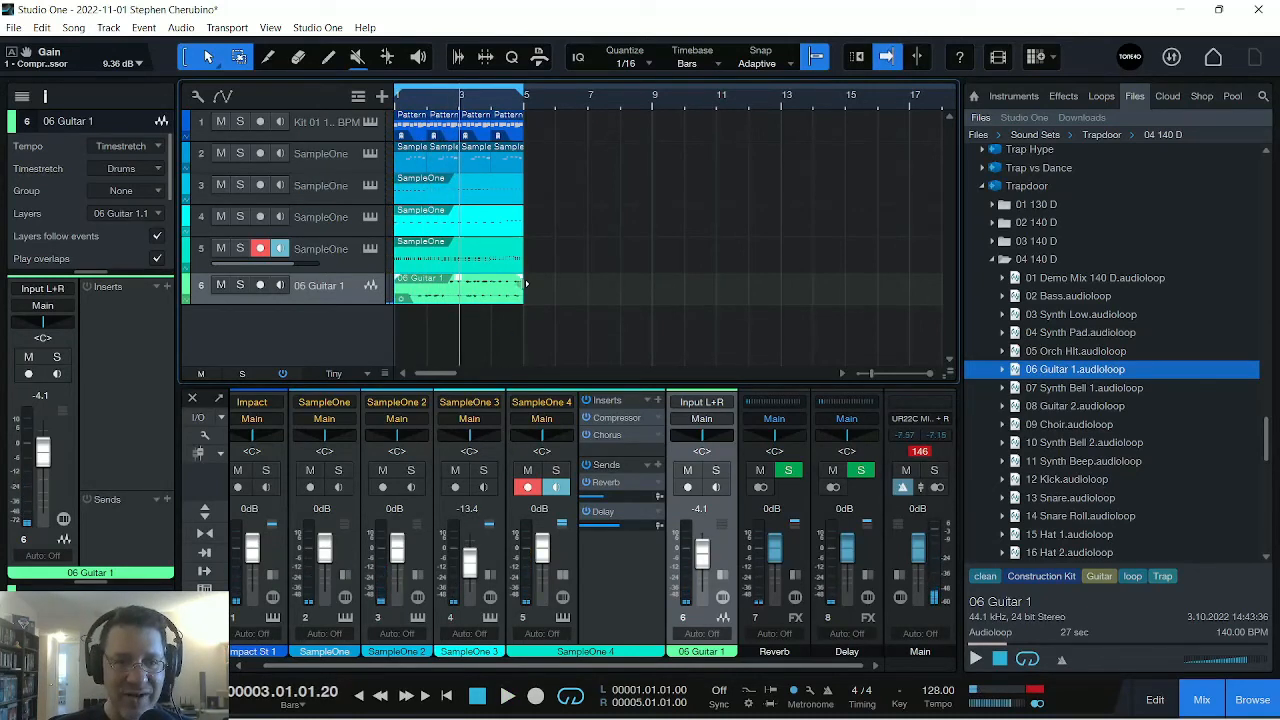
Shorten the 06 Guitar 1 event to a single bar ending at bar 2 and stop playback.
left_click_drag(420, 106, 576, 138)
left_click_drag(828, 290, 505, 291)
key("space")
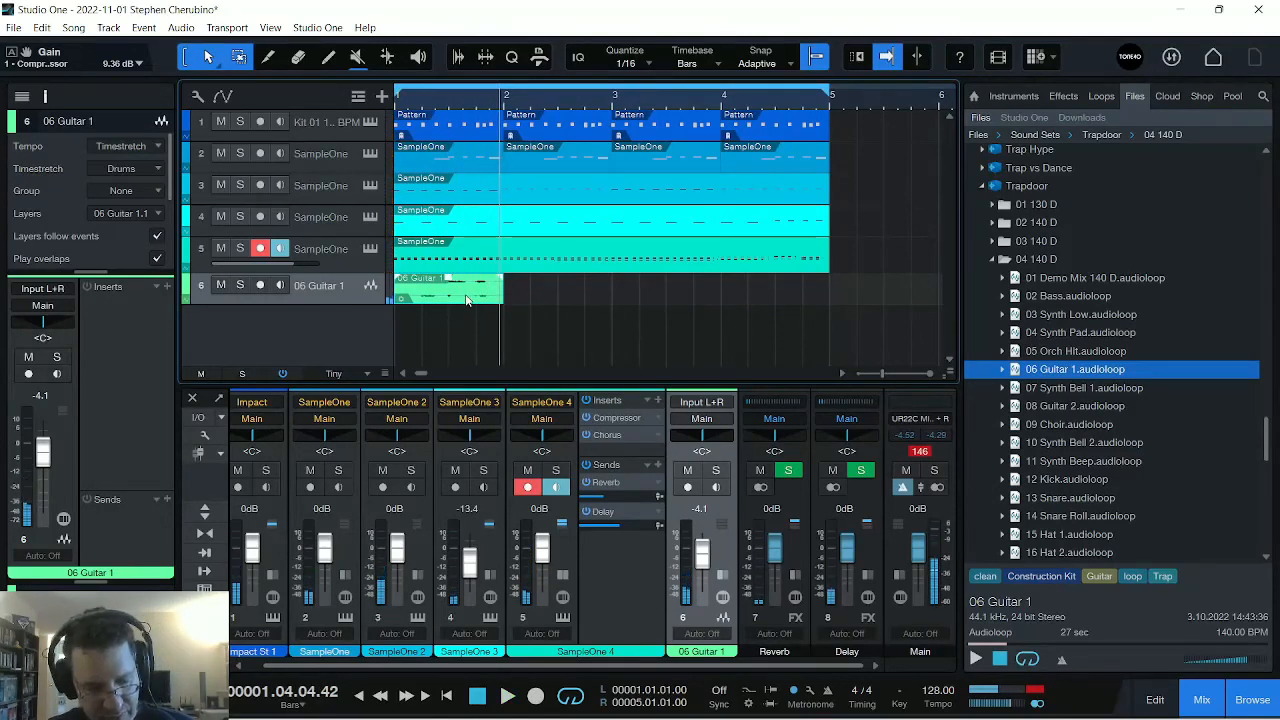
Duplicate the one-bar 06 Guitar 1 event three times to fill bars 1 to 4, and play the loop.
key("d")
key("d")
key("d")
key("space")
key("space")
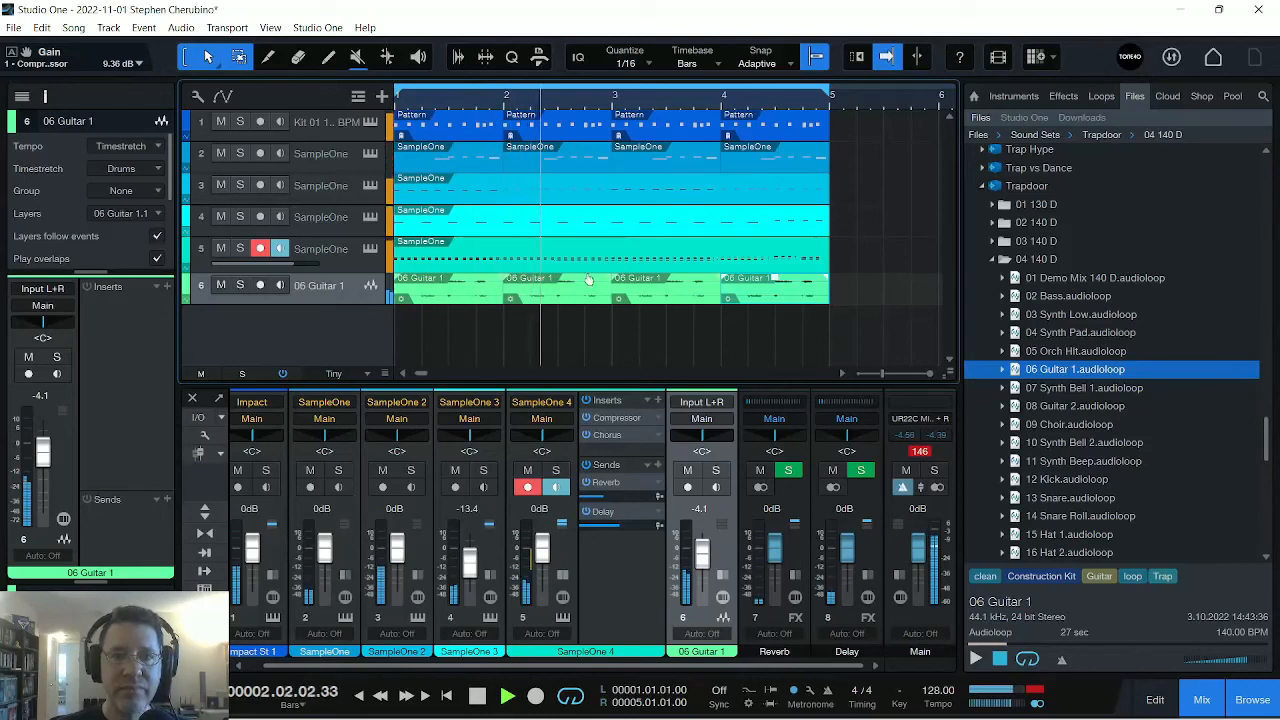
Raise the volume of the Impact St 1 drum channel to +2.8 dB.
left_click(308, 131)
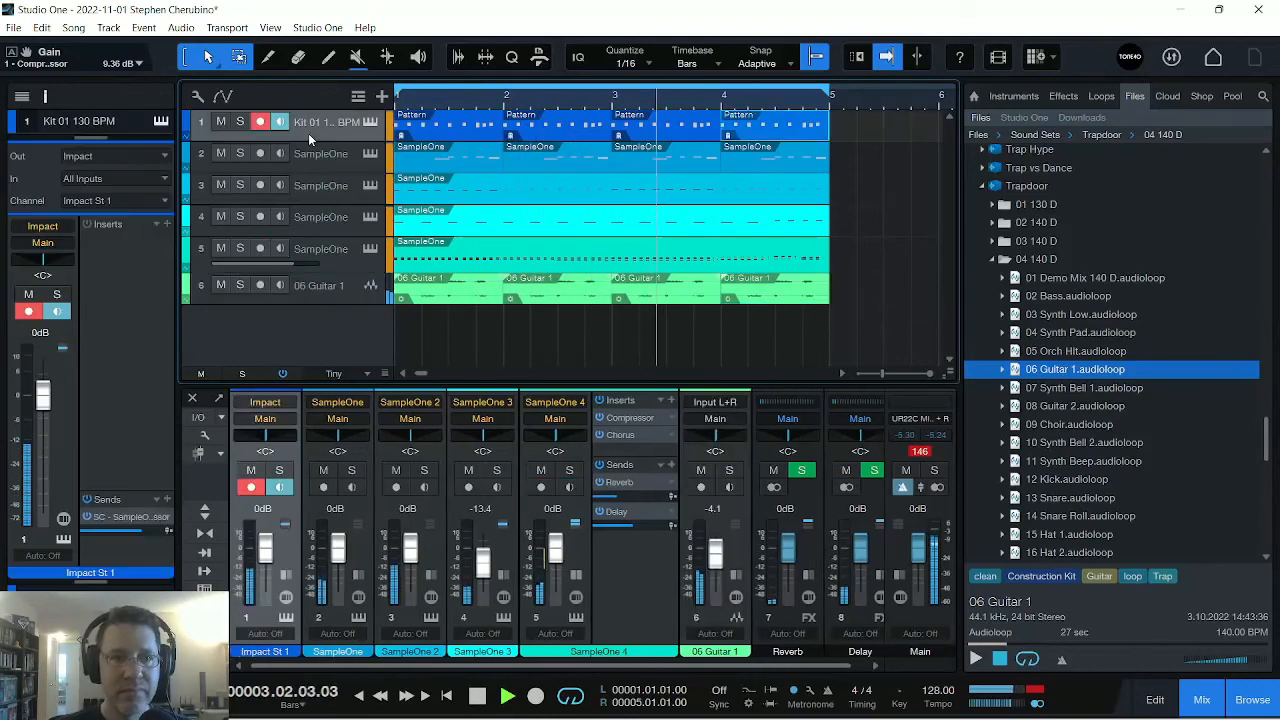
left_click_drag(266, 566, 268, 558)
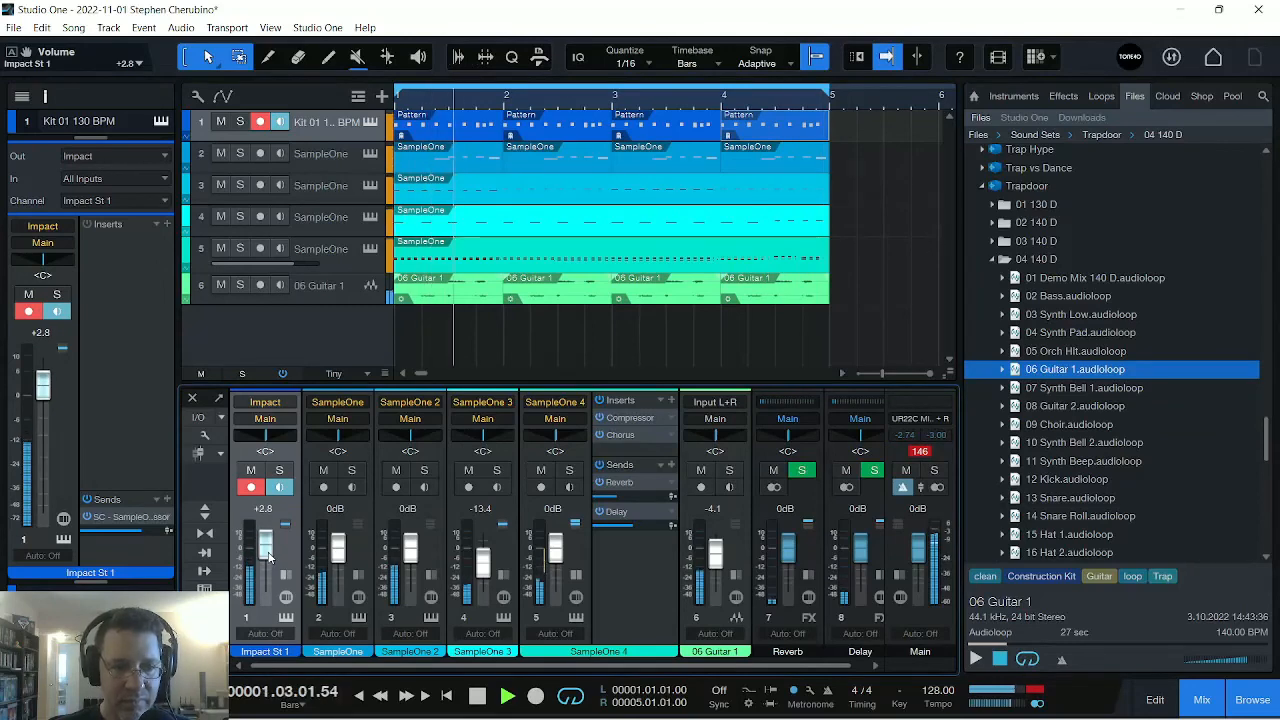
Route the D 1 17 Hat 1, F 1 14 Snare Roll 1 and 13 Clap Bell pads of Impact XT to output Stereo 2.
left_click(371, 122)
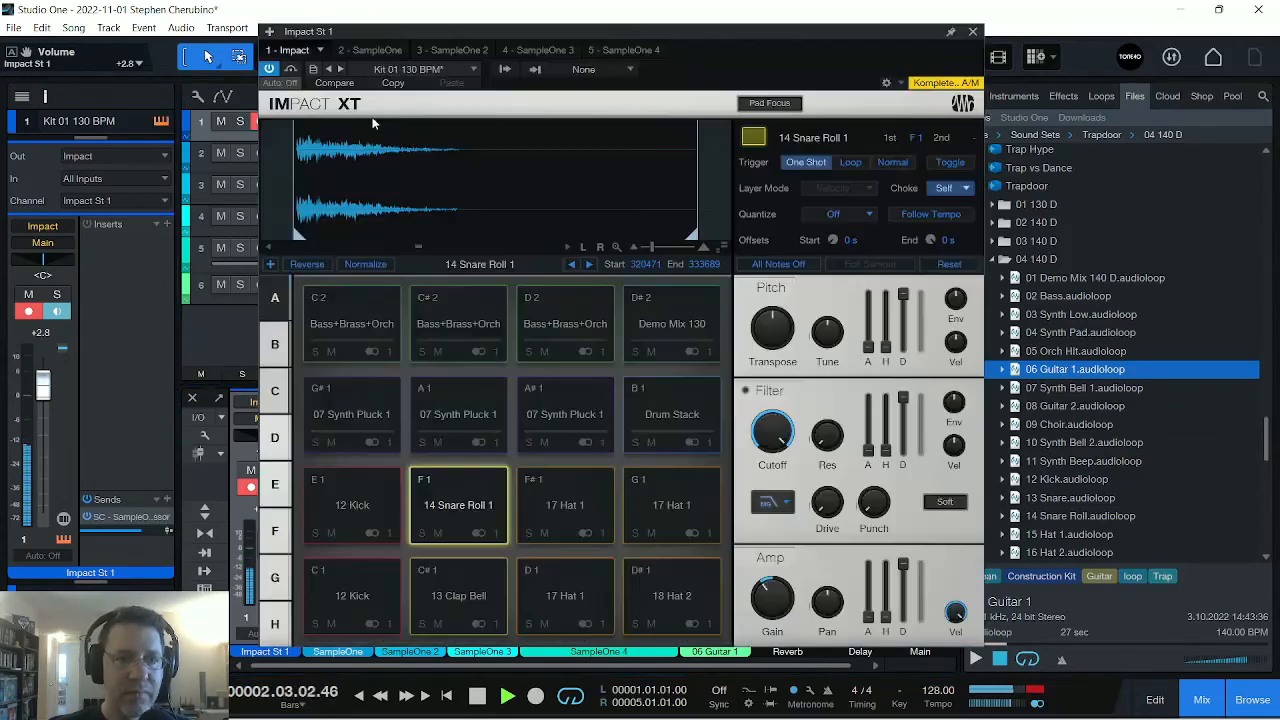
left_click(602, 628)
left_click(654, 104)
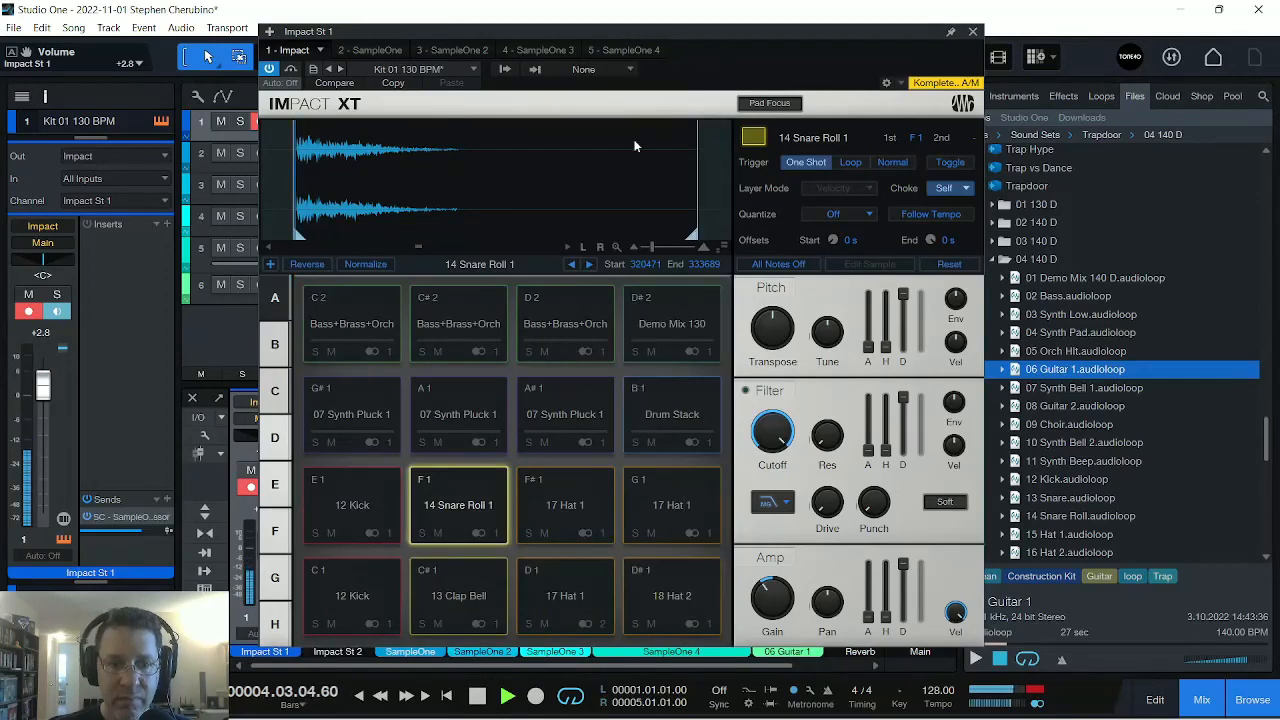
left_click(495, 534)
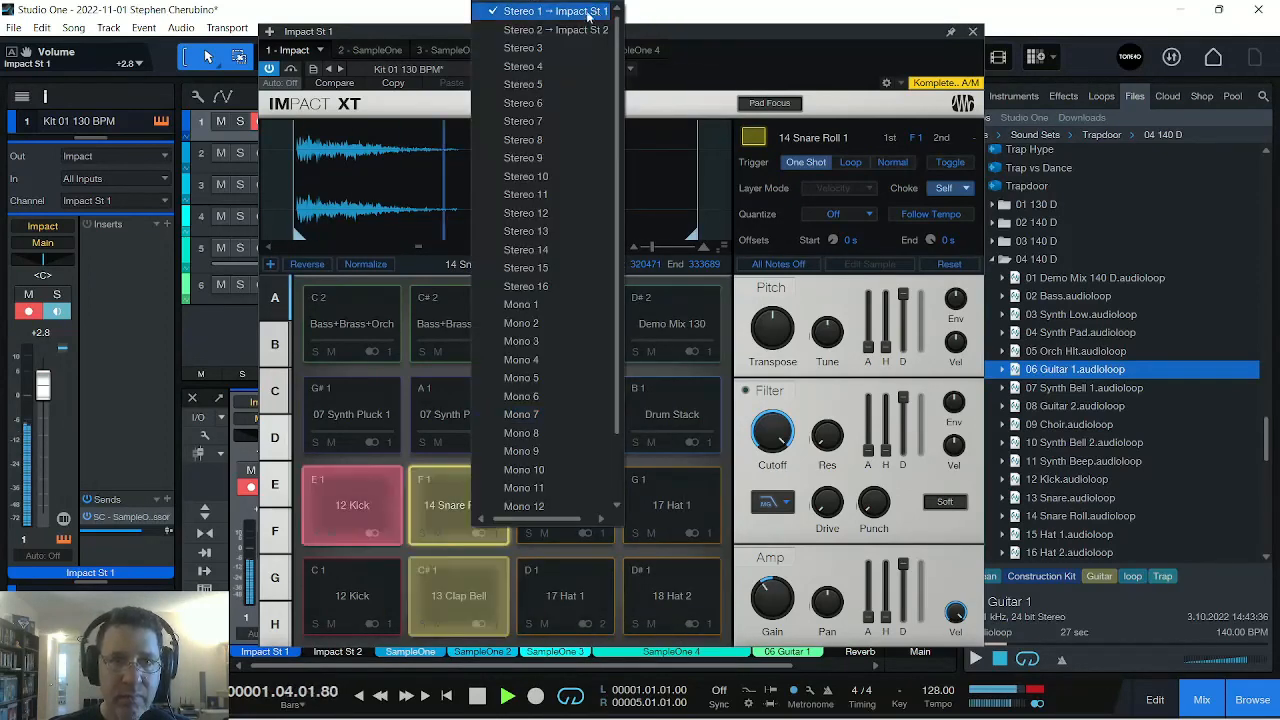
left_click(556, 30)
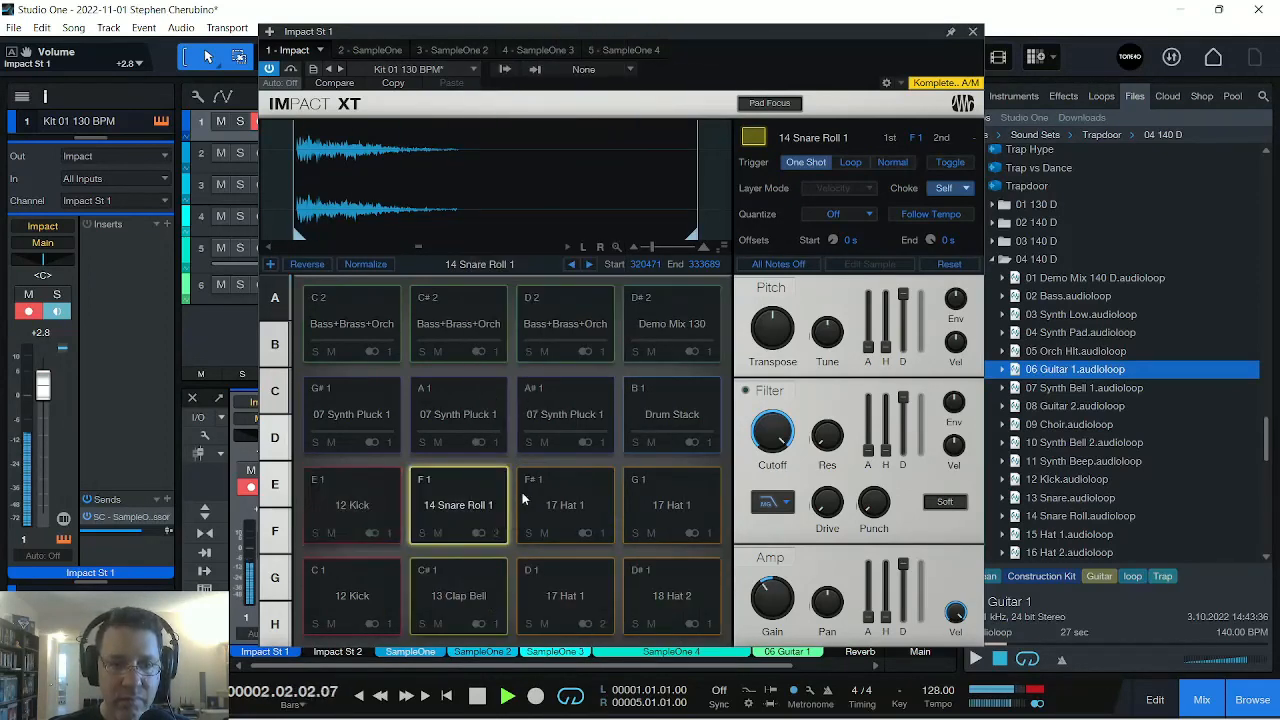
left_click(493, 624)
left_click(565, 100)
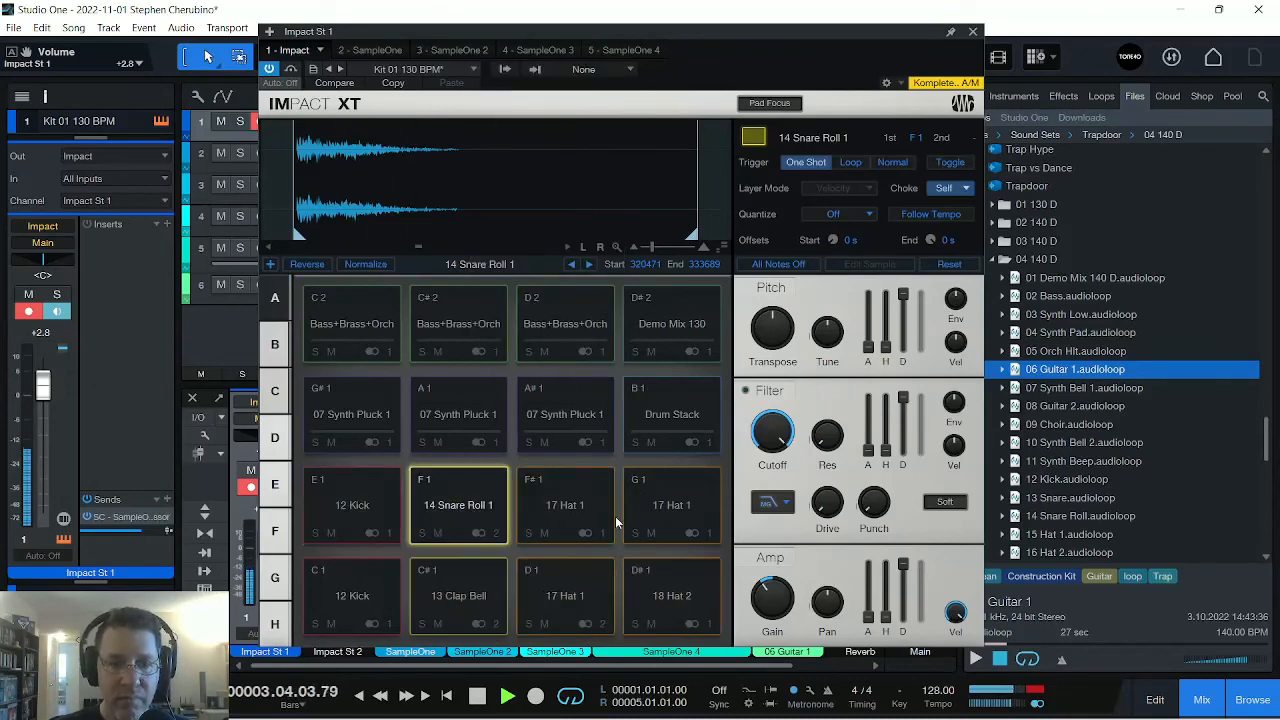
left_click(971, 33)
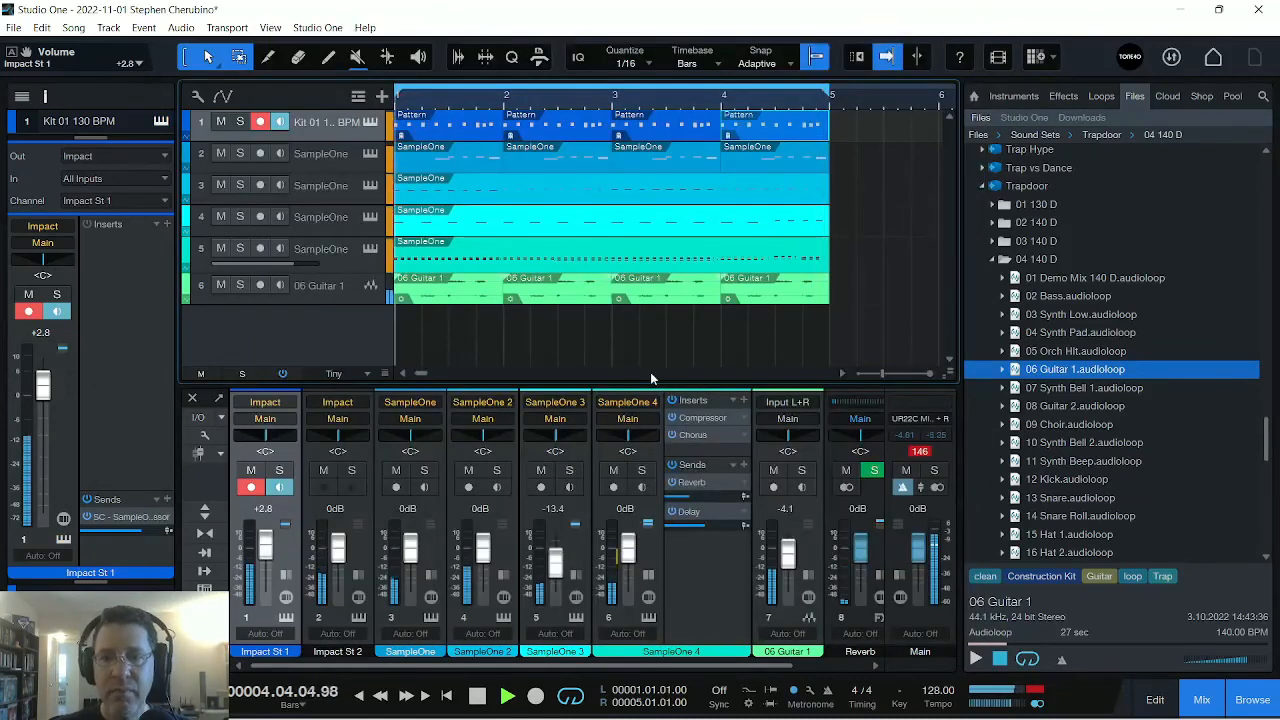
Collapse the SampleOne 4 channel's inserts and sends view, stop playback, and close the 04 140 D and Trapdoor folders.
left_click(698, 579)
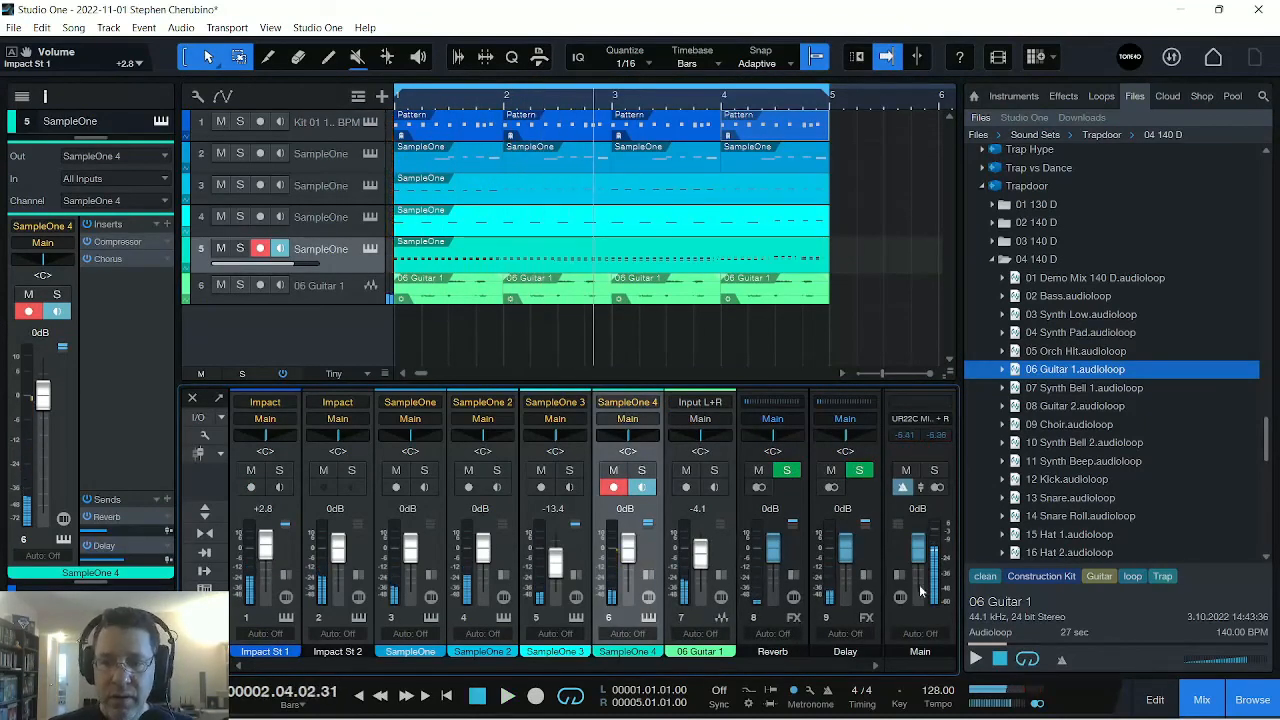
left_click(992, 260)
left_click(993, 279)
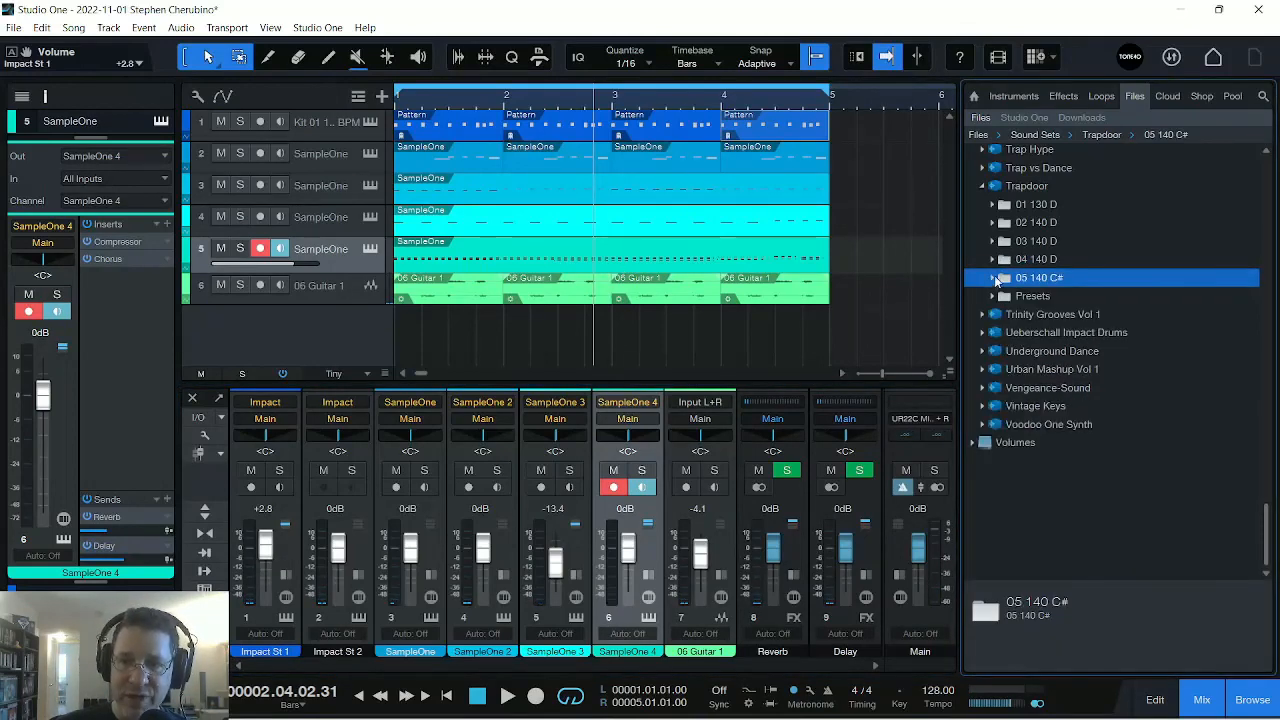
left_click(982, 186)
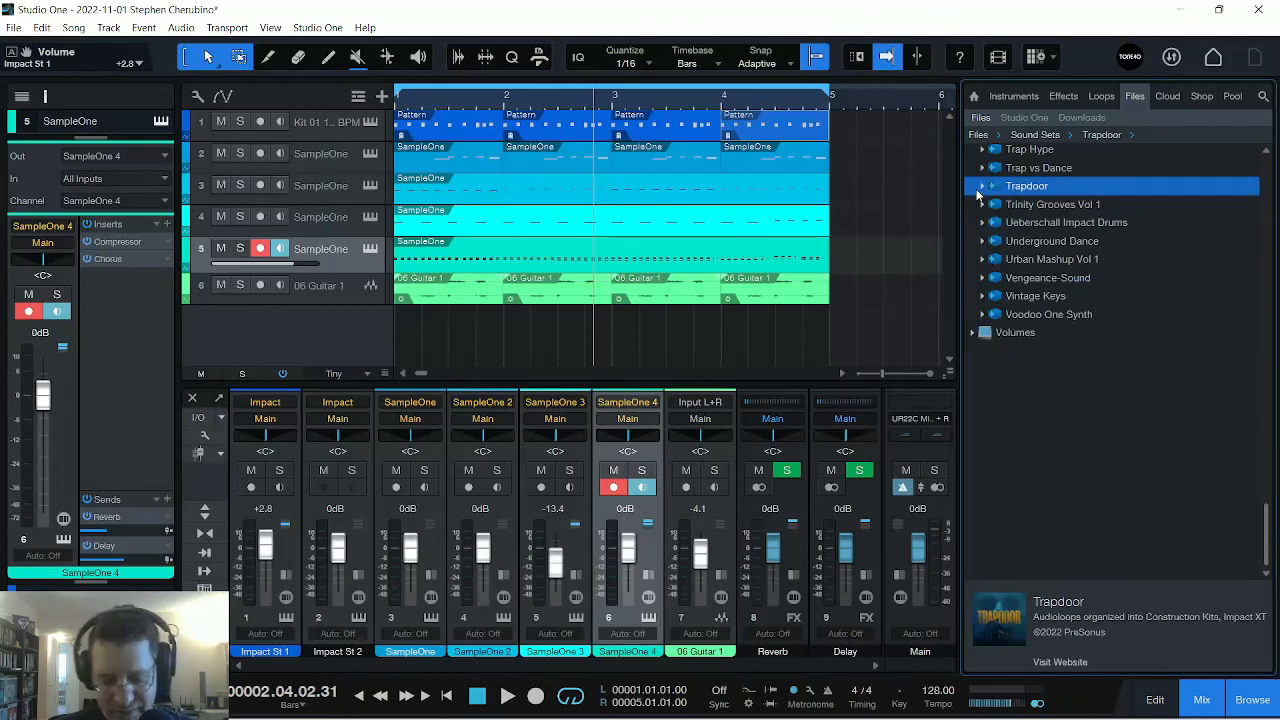
left_click_drag(574, 103, 612, 103)
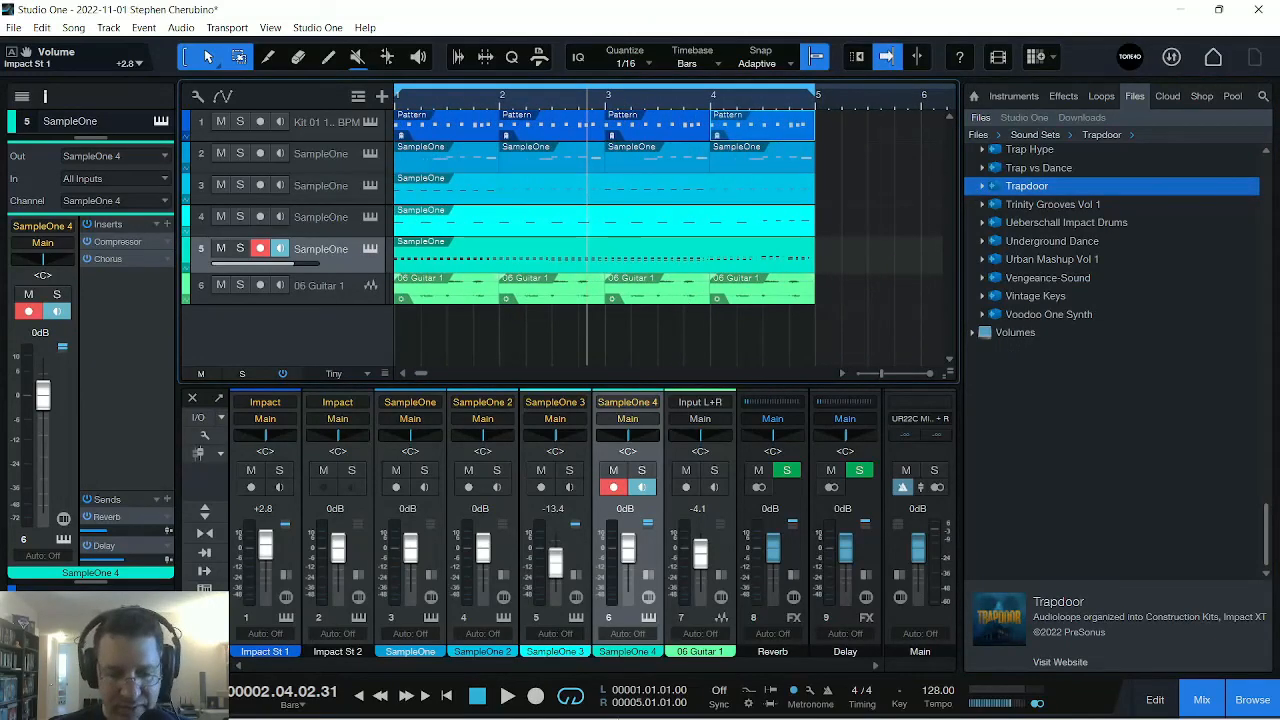